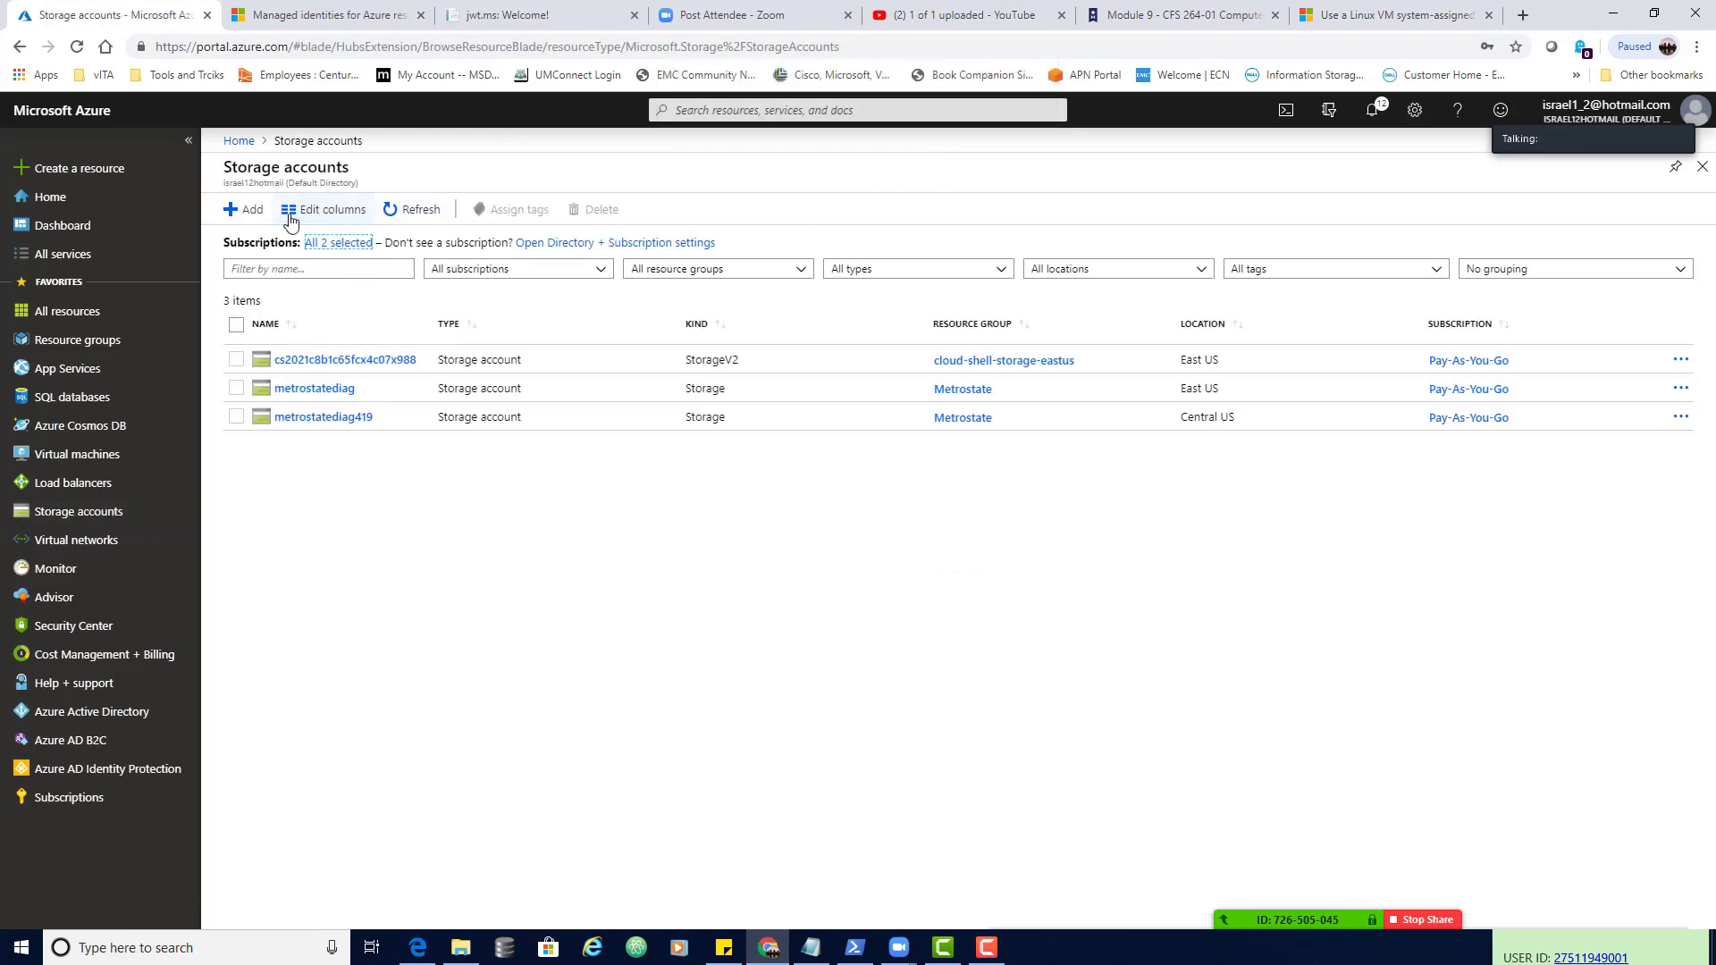
- Start creating a new storage account in the Metrostate resource group
{"action": "left_click", "coordinate": [248, 210]}
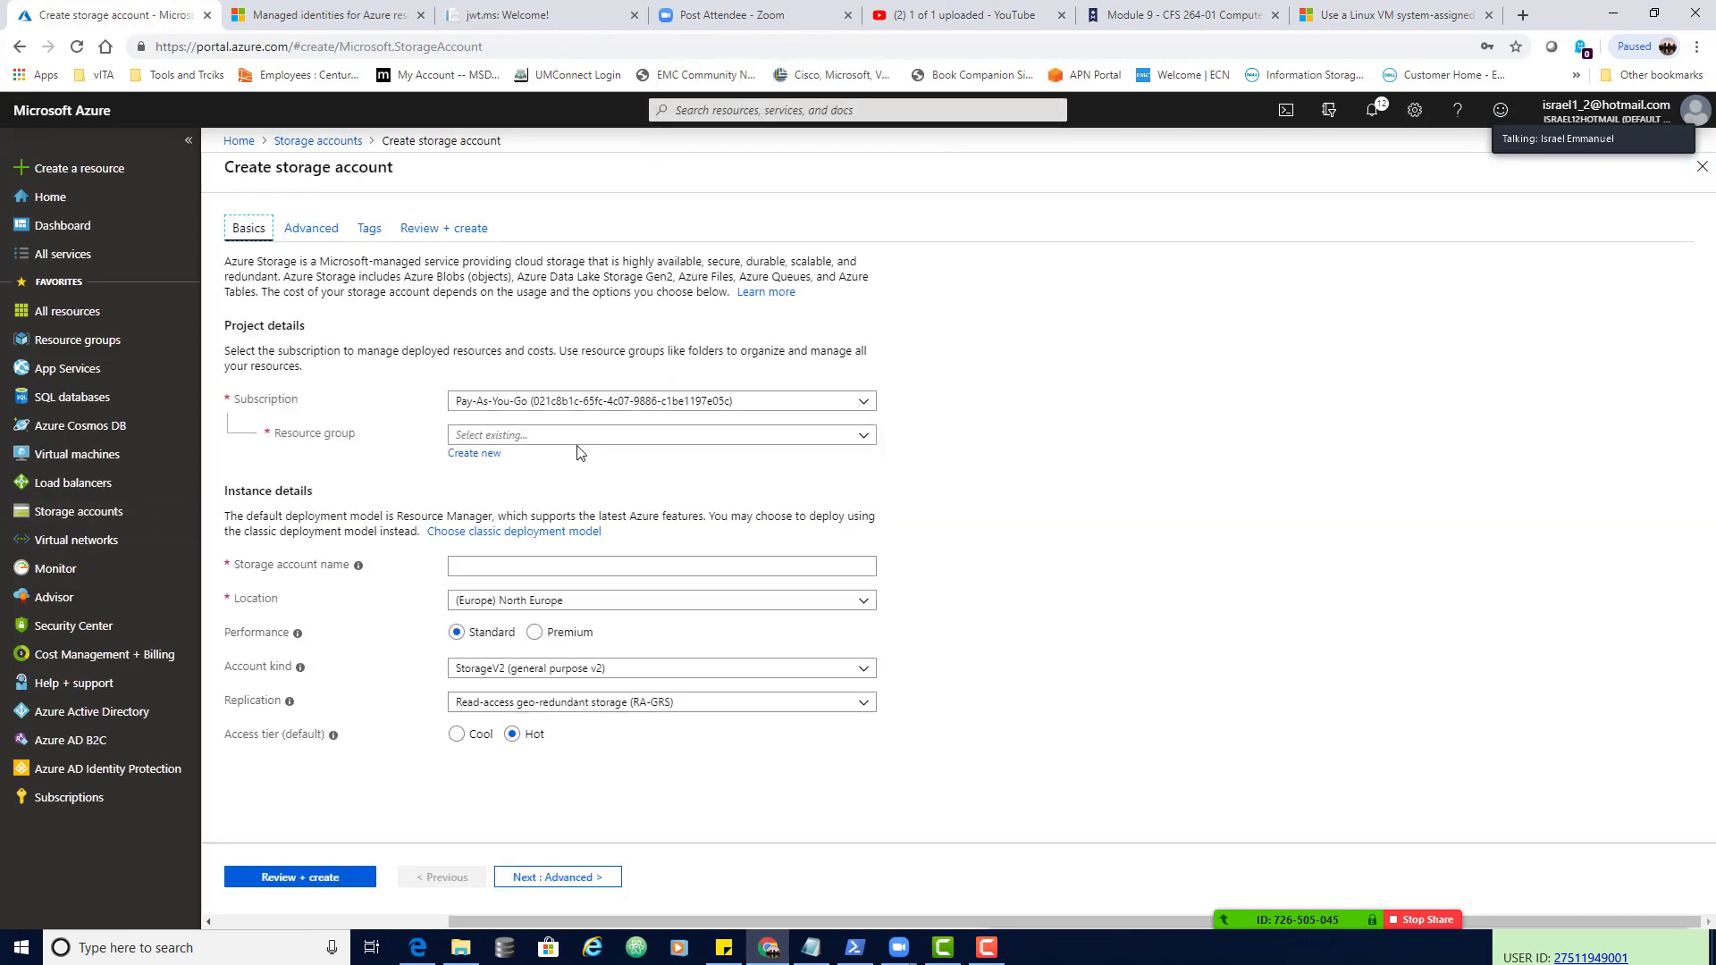
{"action": "left_click", "coordinate": [643, 437]}
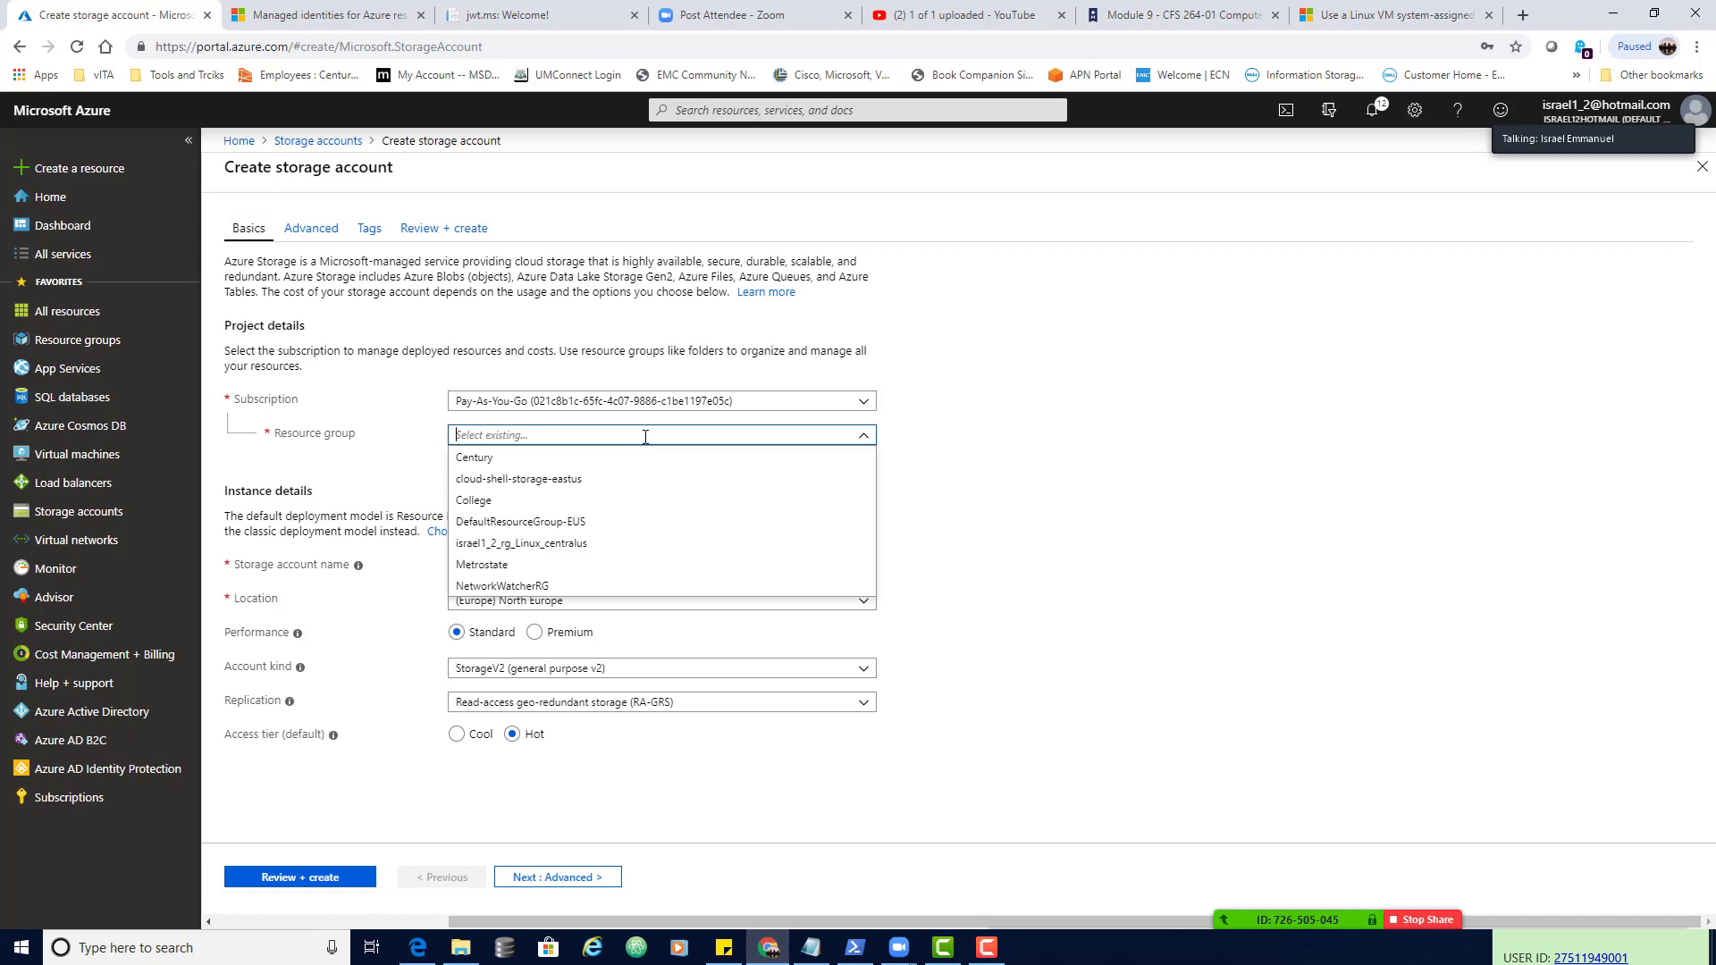
{"action": "left_click", "coordinate": [487, 565]}
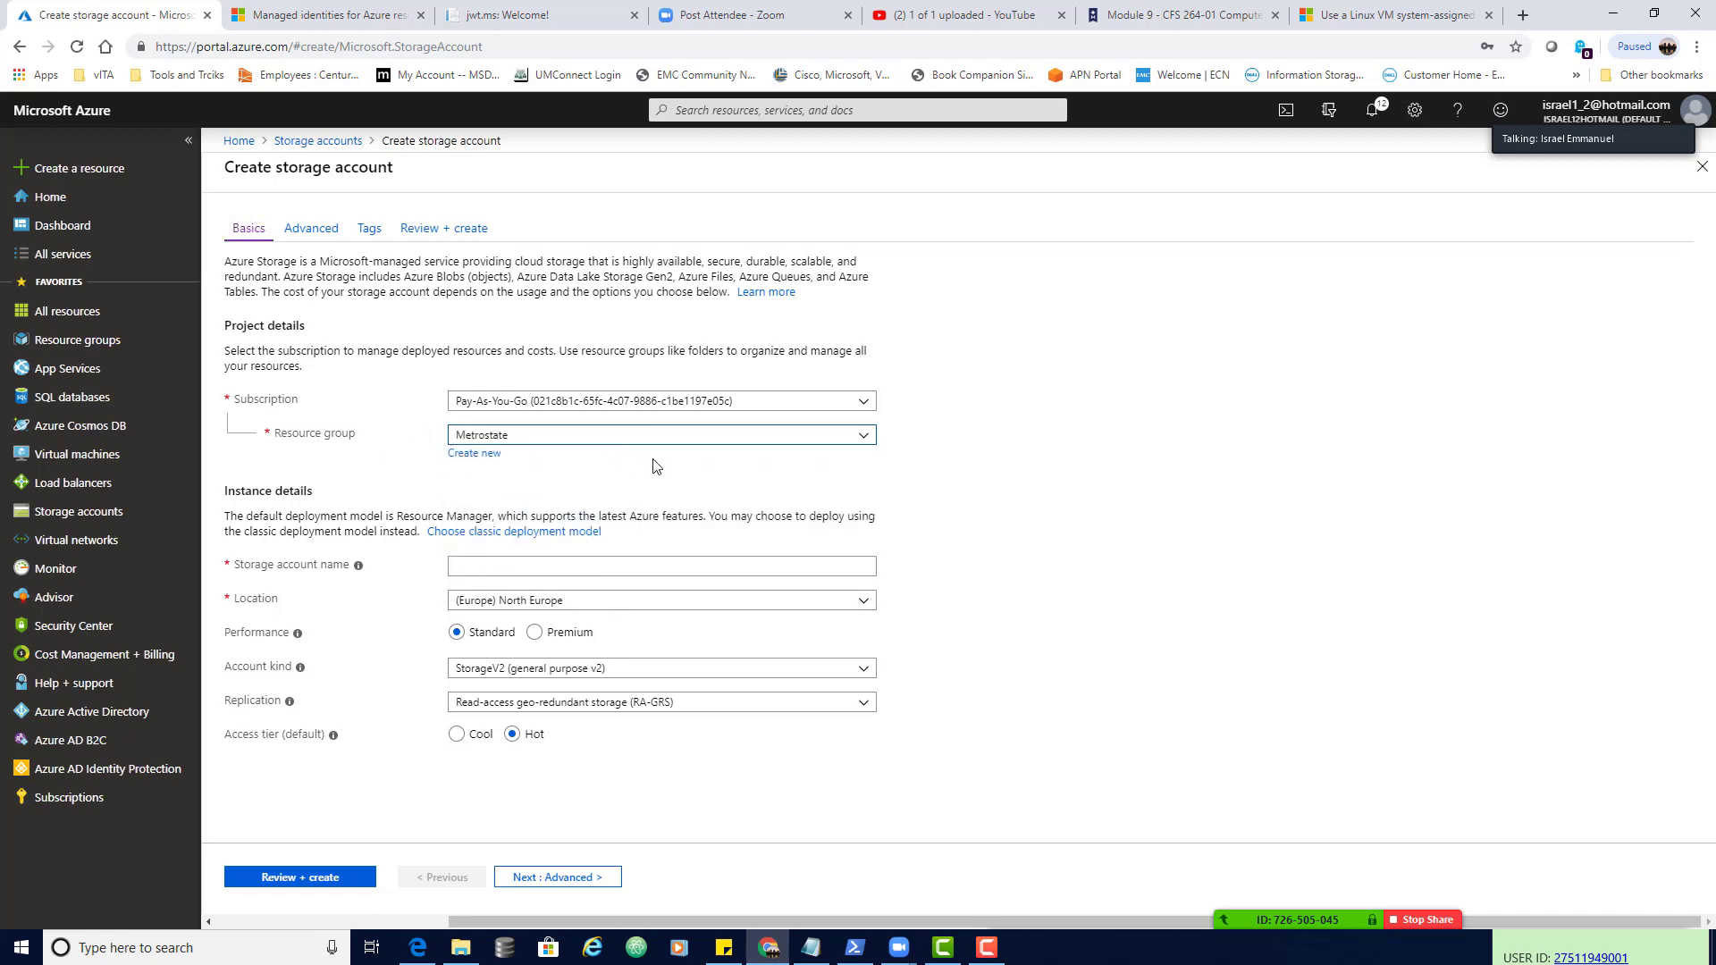
- Name the storage account storage264 and set its location to (US) Central US
{"action": "left_click", "coordinate": [601, 568]}
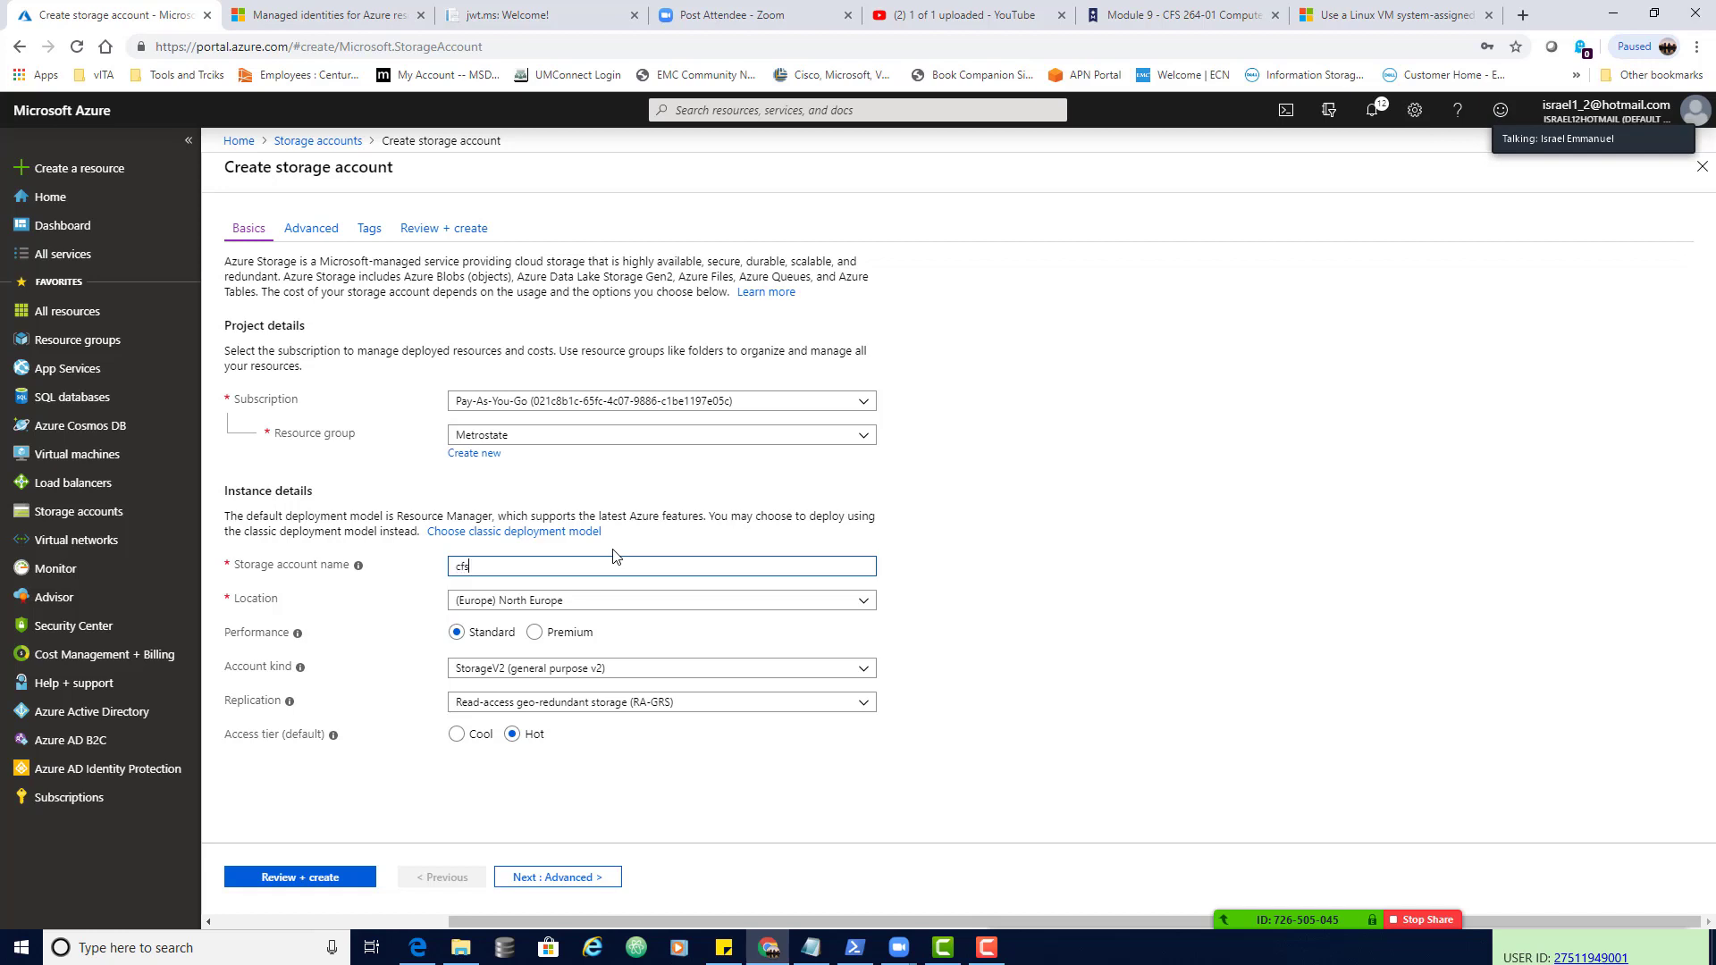
{"action": "type", "text": "26"}
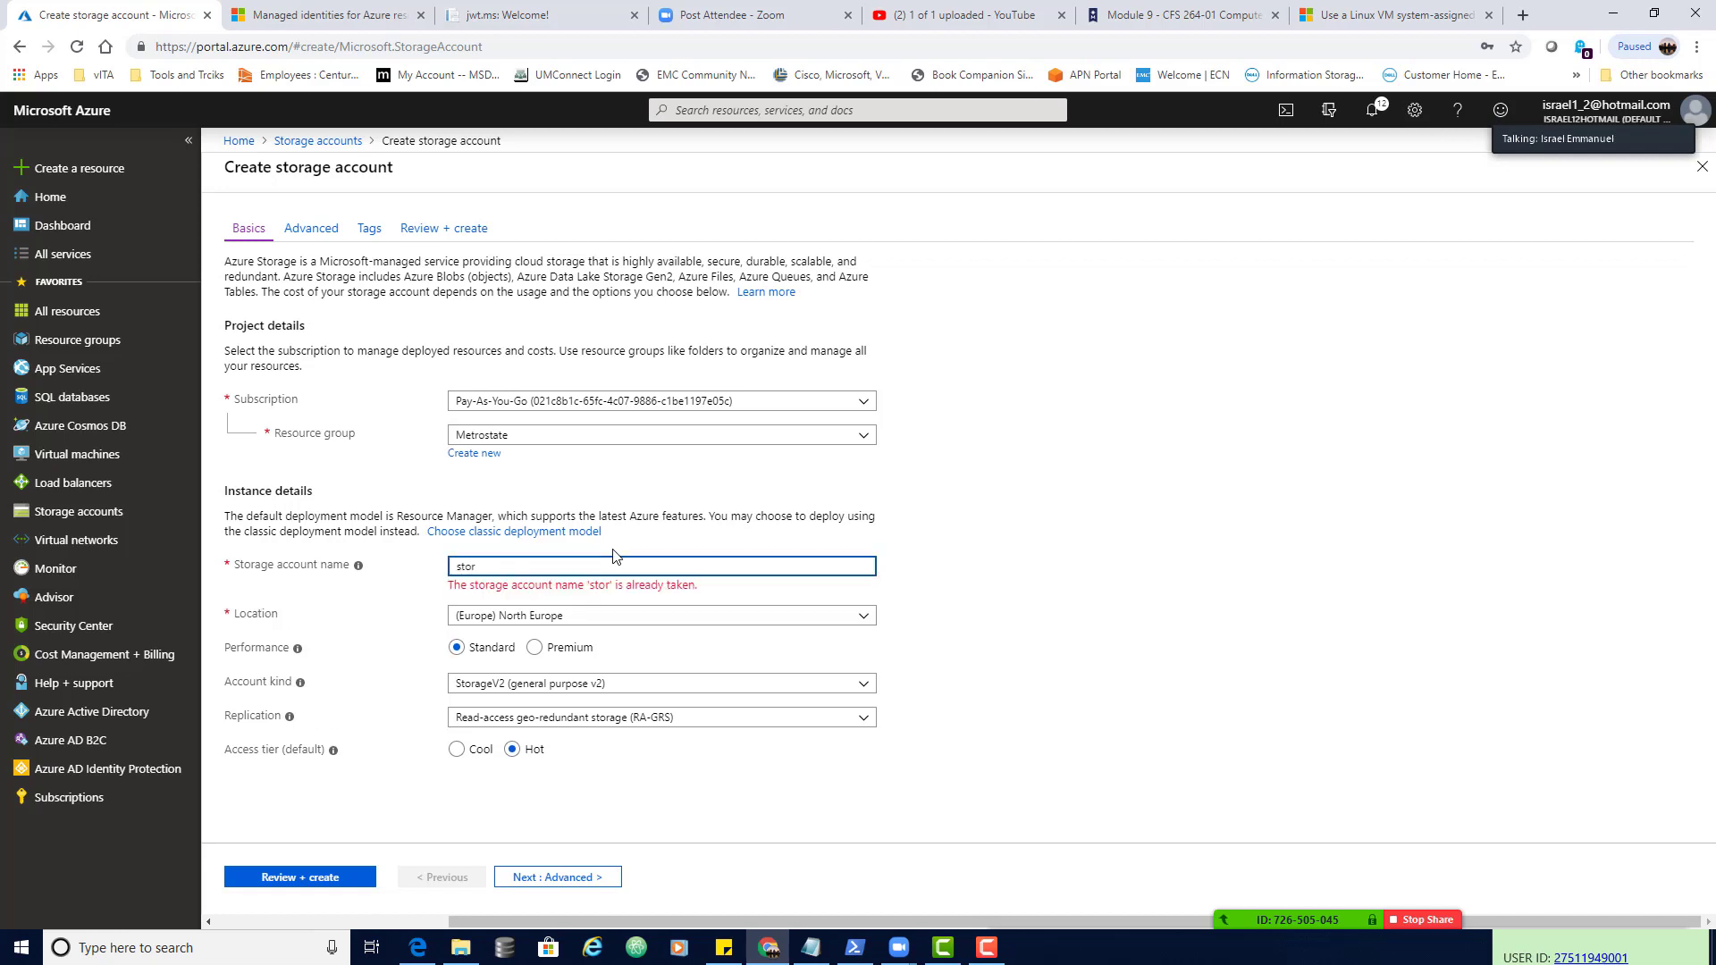
{"action": "type", "text": "e264"}
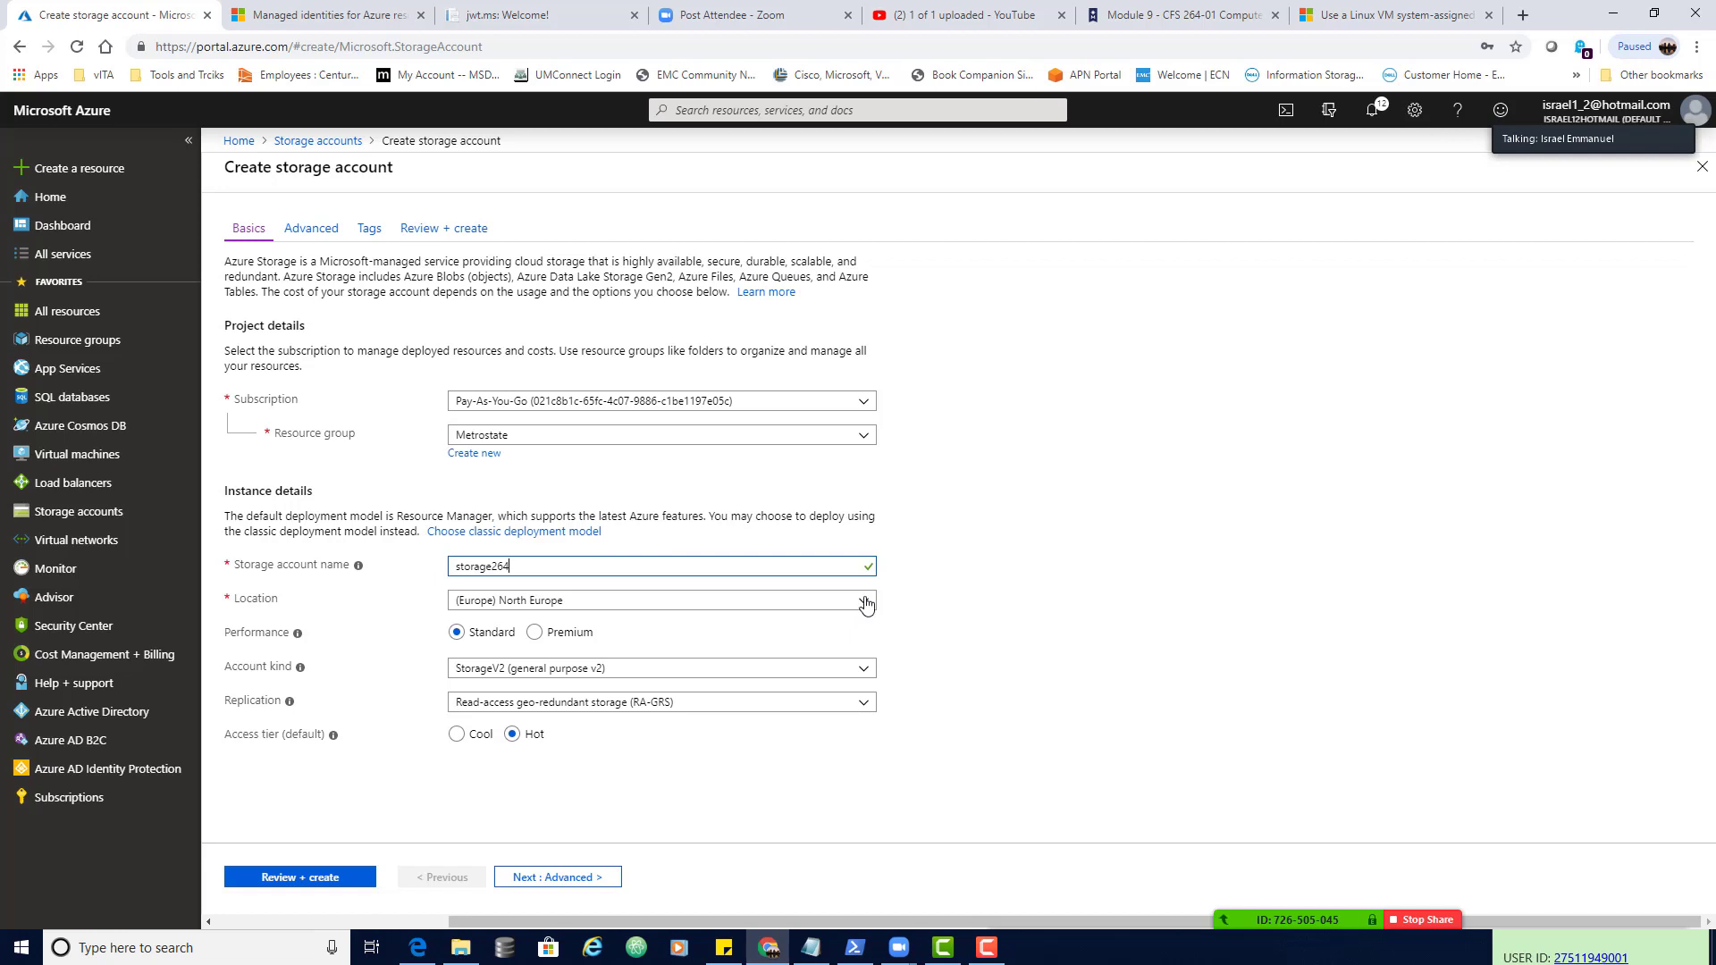
{"action": "left_click", "coordinate": [863, 600]}
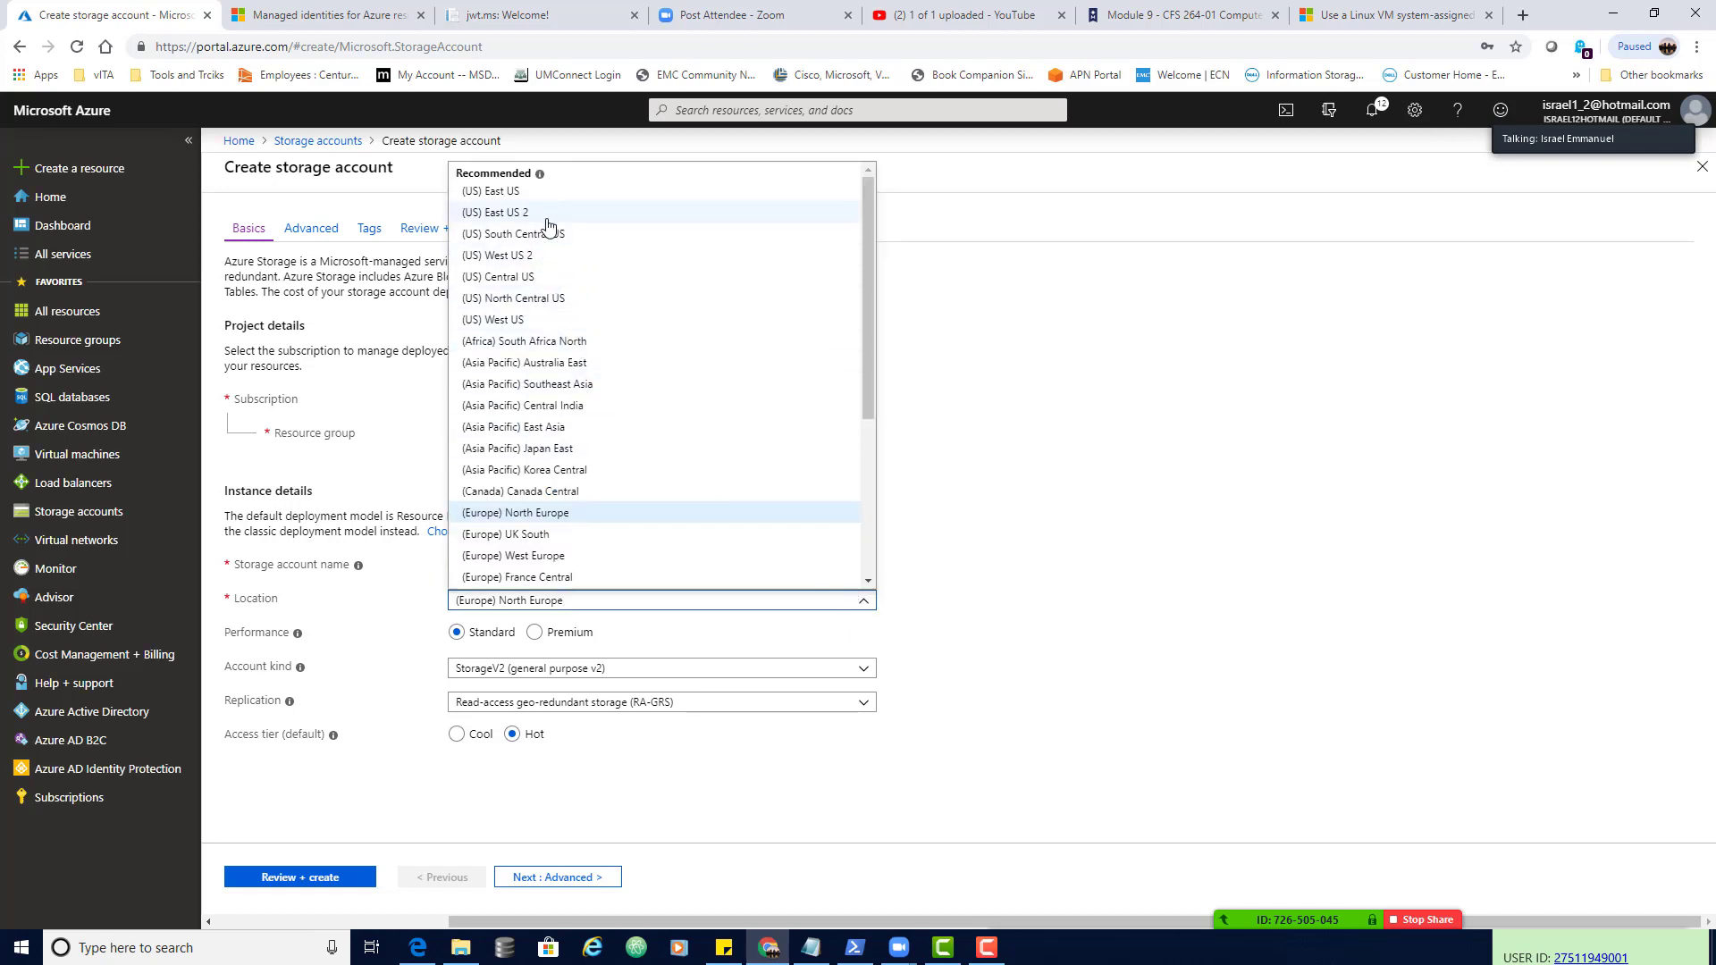
{"action": "left_click", "coordinate": [538, 280]}
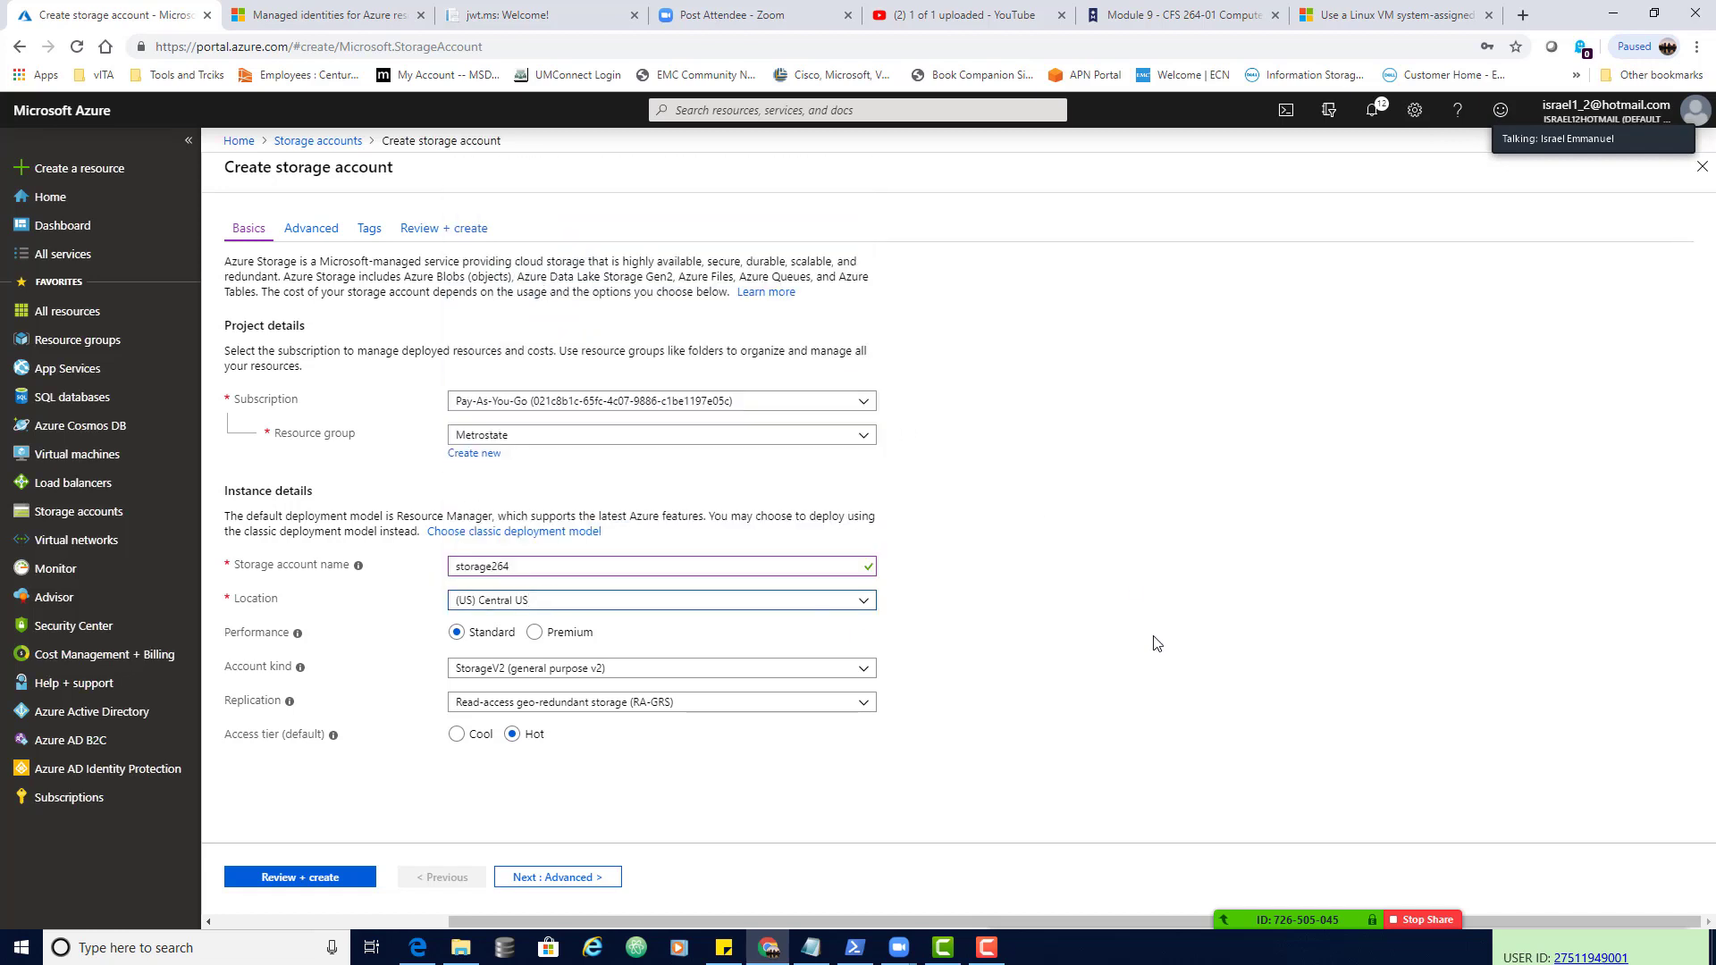
{"action": "left_click", "coordinate": [1091, 652]}
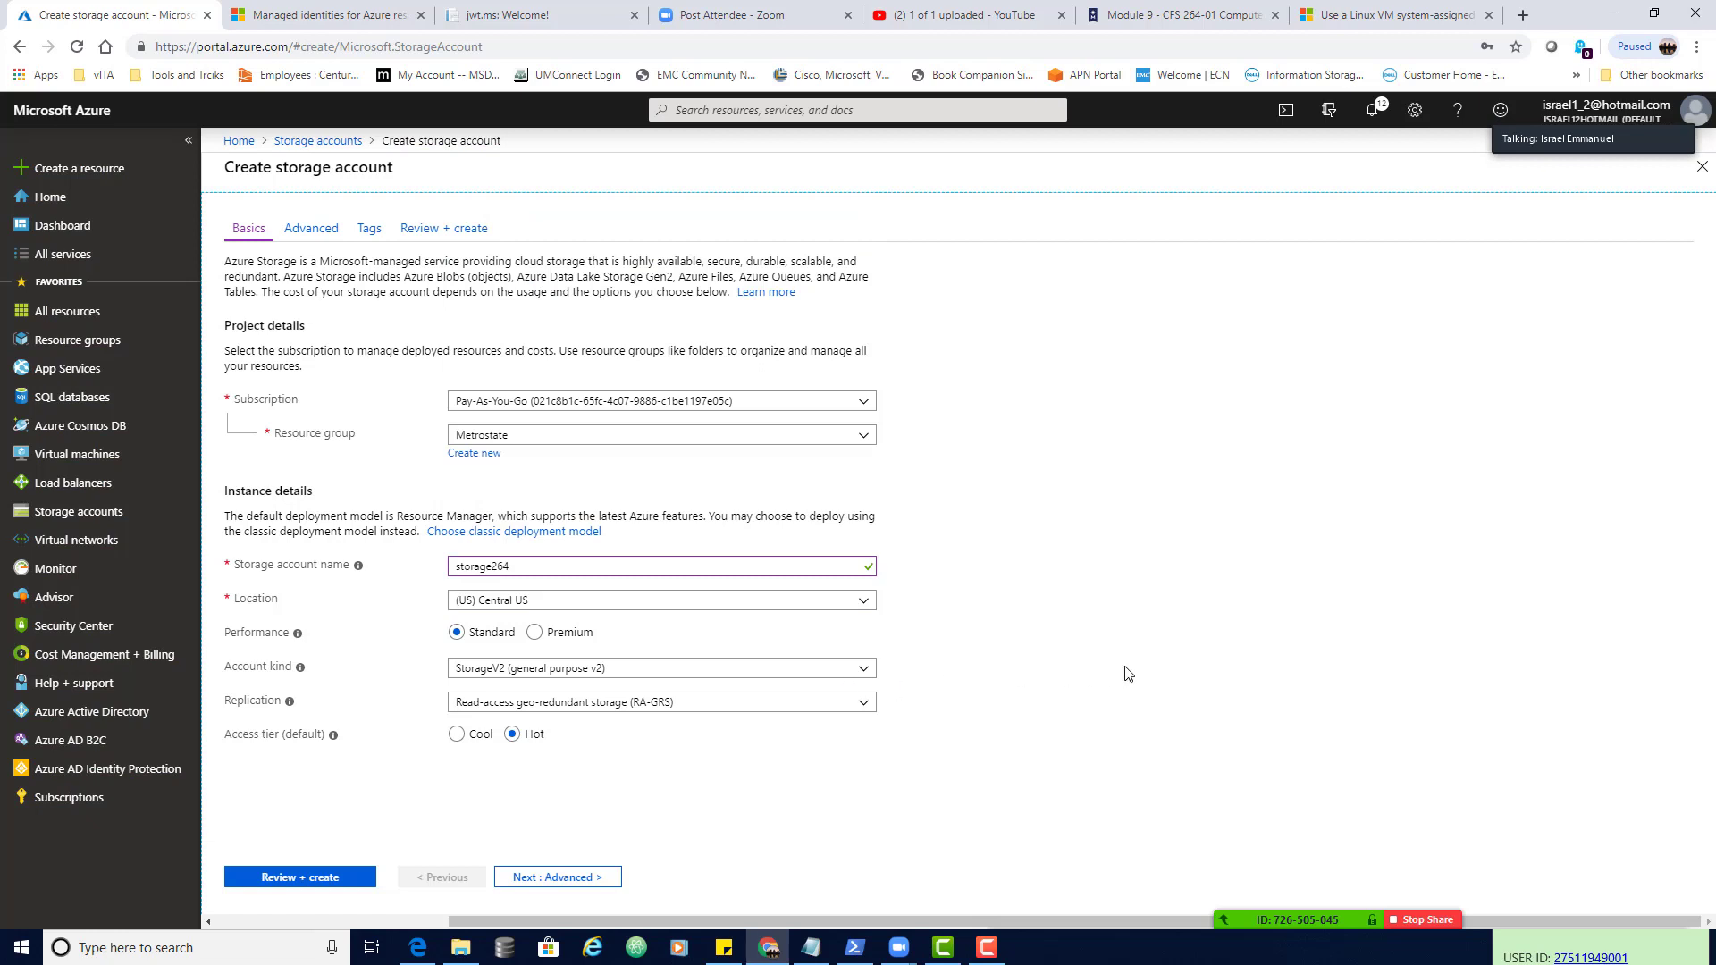
- Check the tutorial's storage account requirements and set the account kind to Storage (general purpose v1)
{"action": "left_click", "coordinate": [1358, 20]}
{"action": "scroll", "coordinate": [1046, 451], "scroll_direction": "down", "scroll_amount": 3}
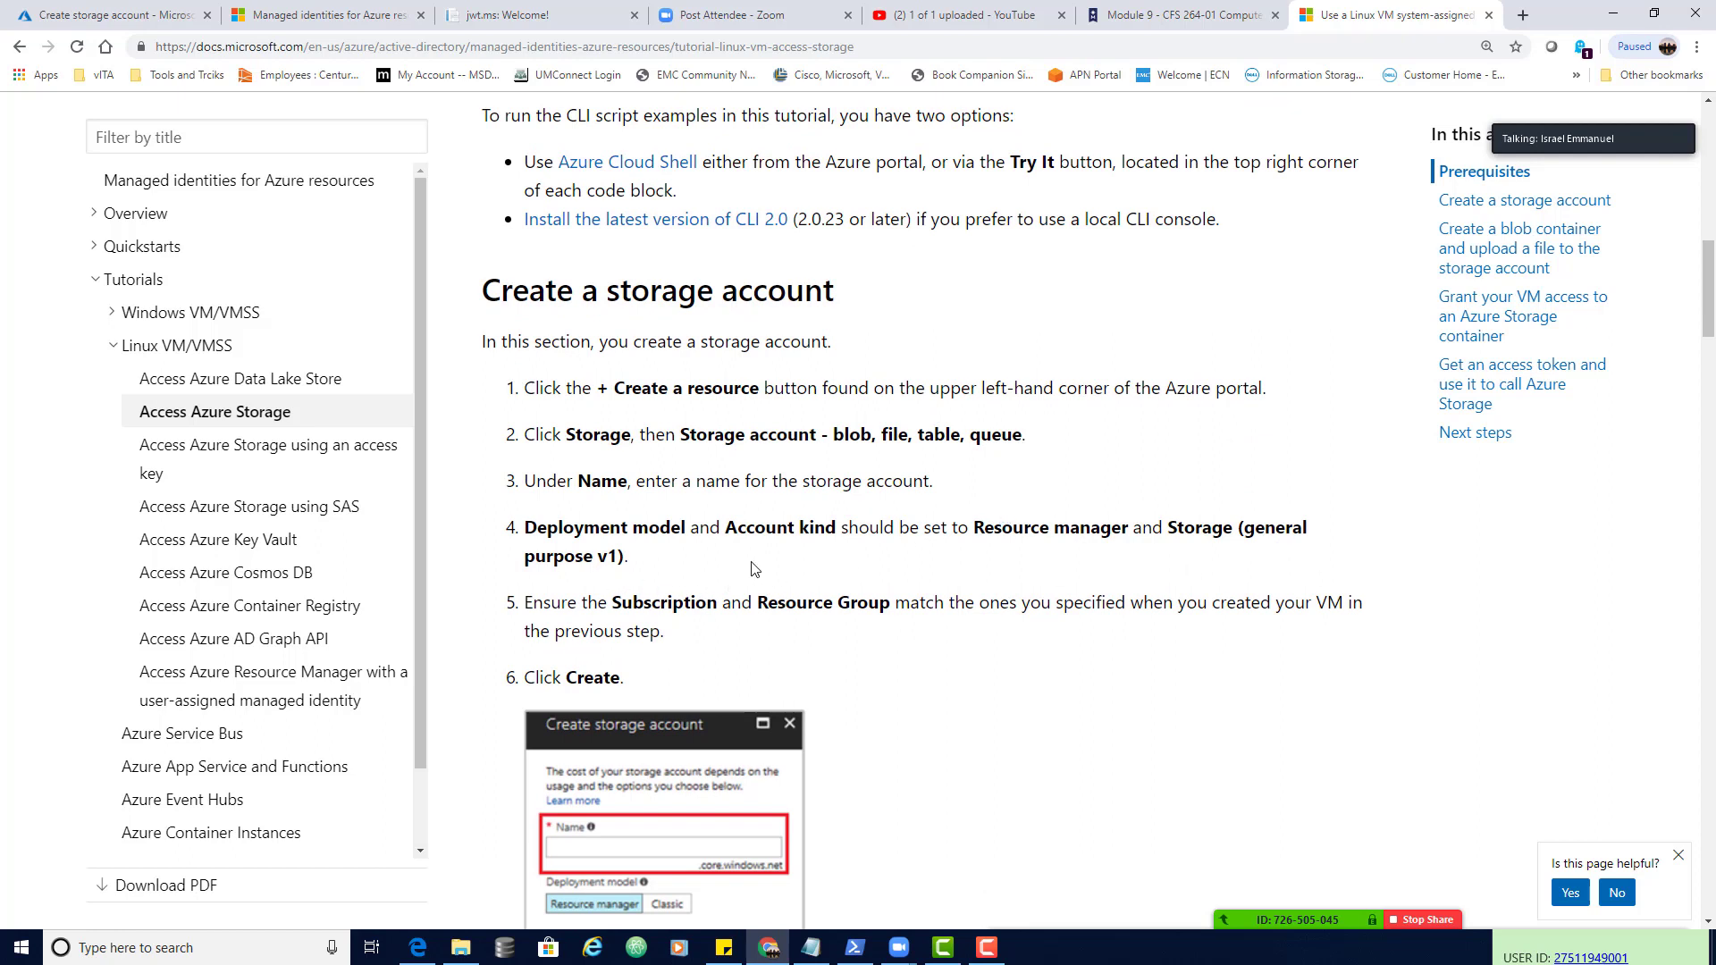
{"action": "left_click", "coordinate": [77, 21]}
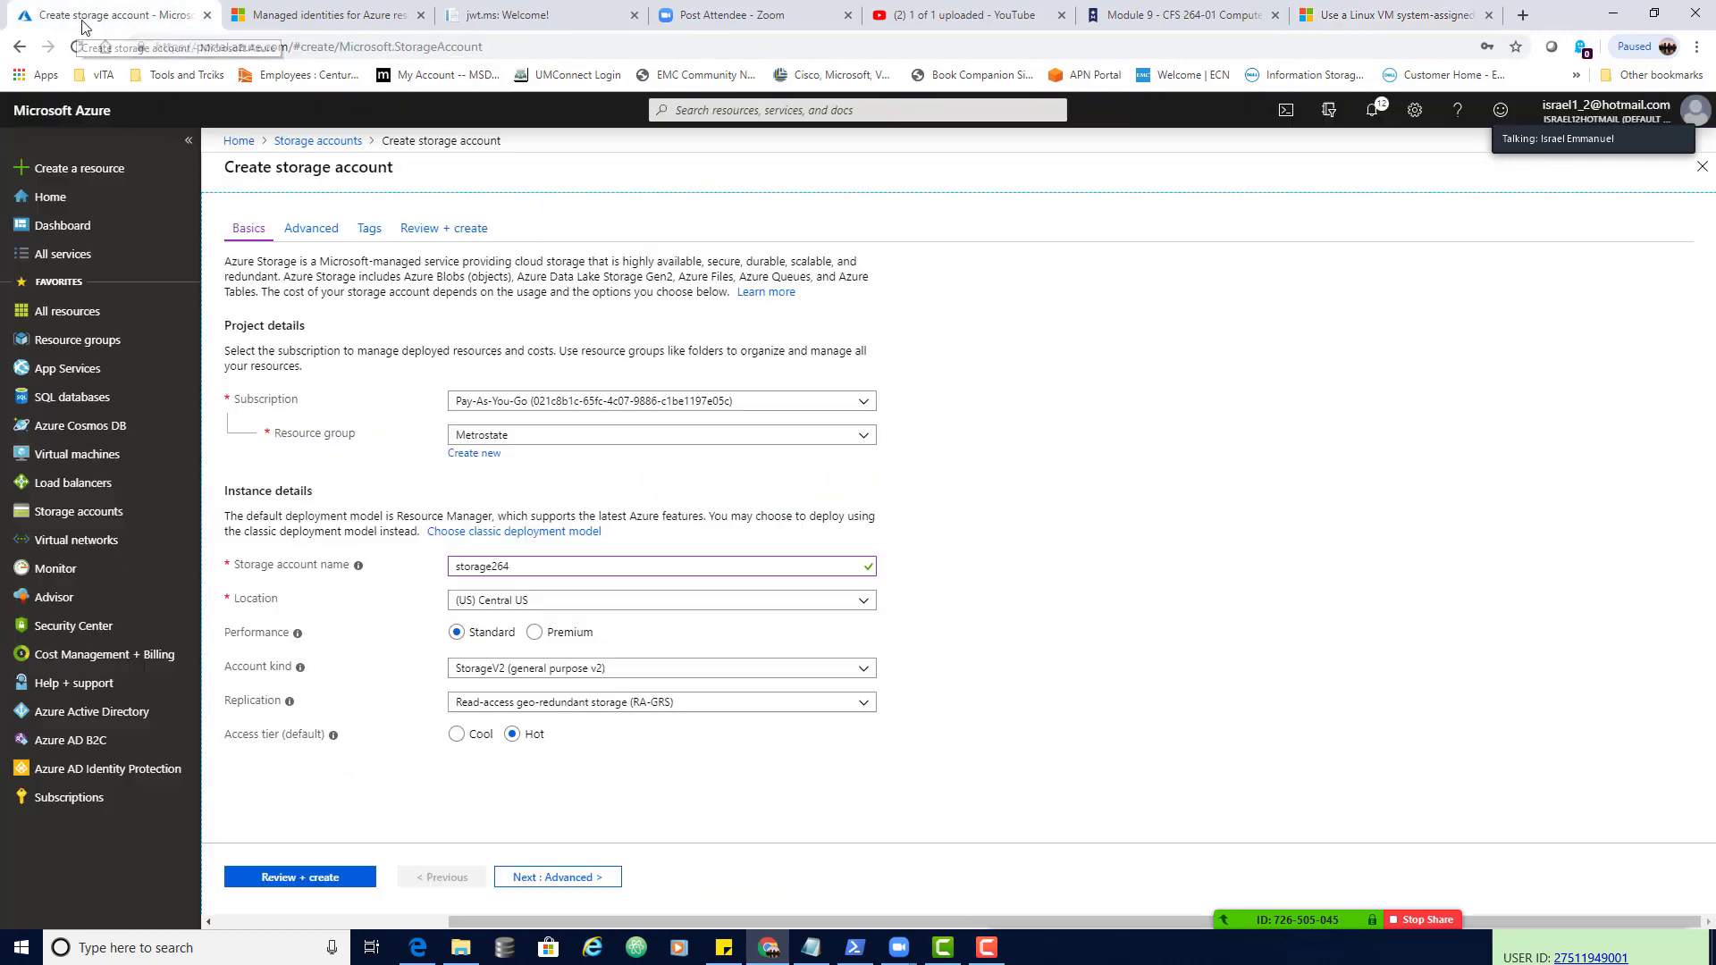
{"action": "left_click", "coordinate": [860, 670]}
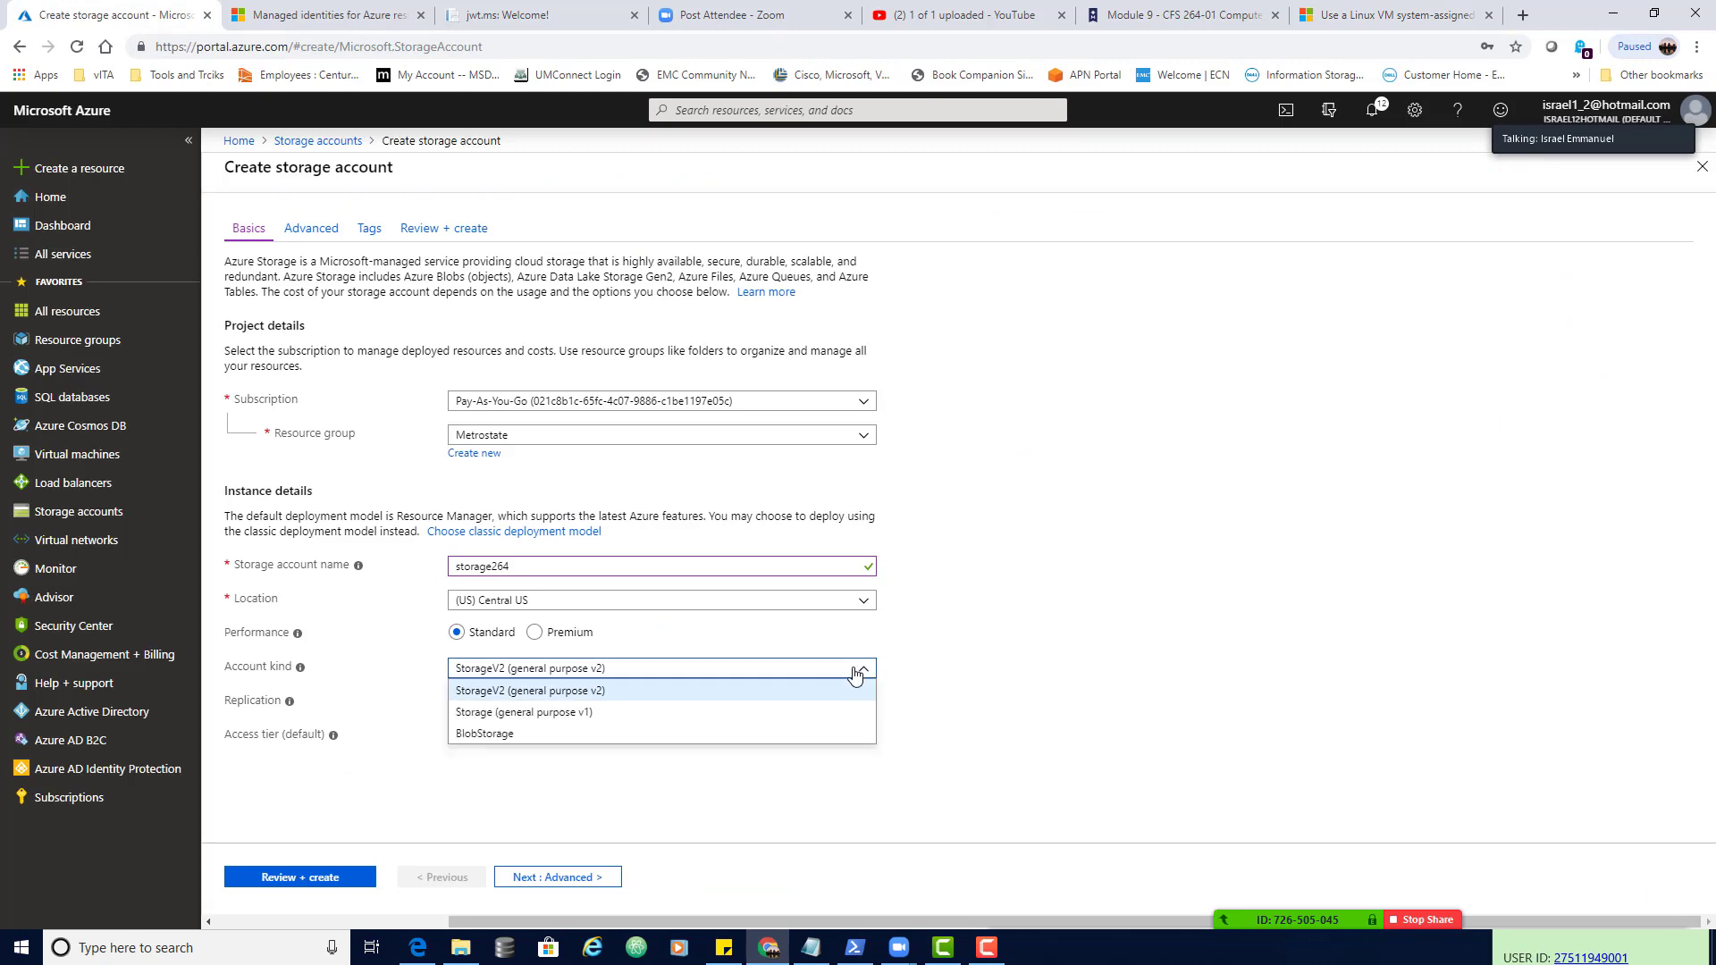
{"action": "left_click", "coordinate": [577, 713]}
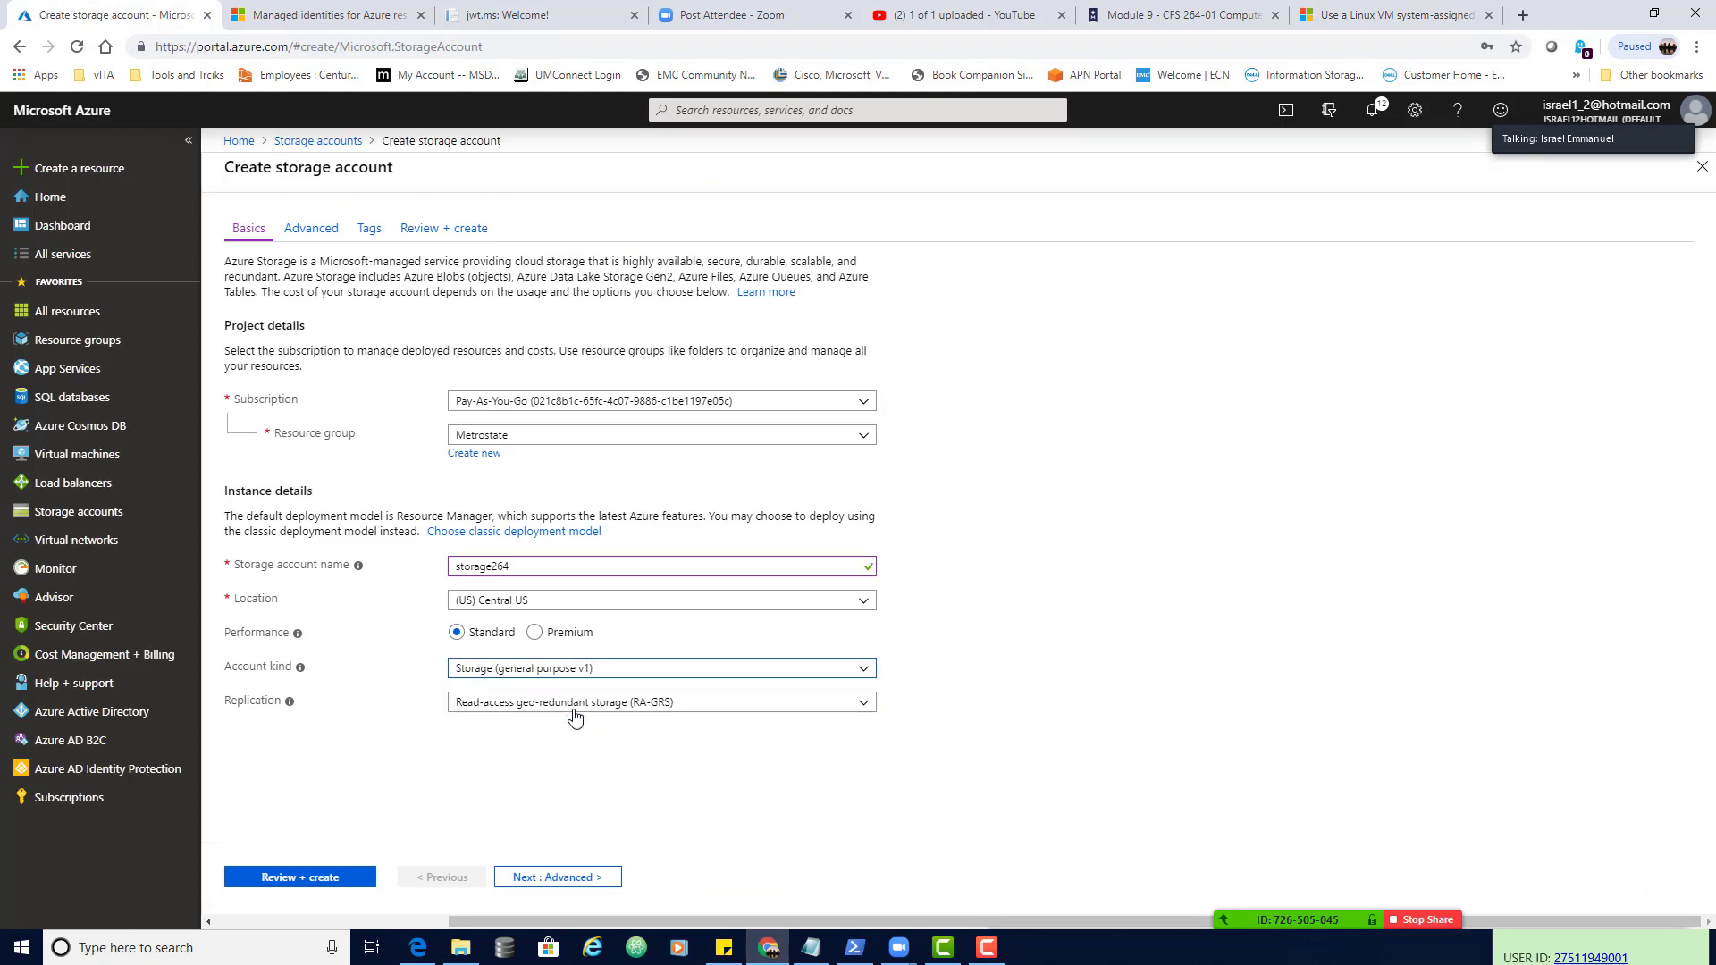
- Compare the settings with the tutorial, then validate and create the storage account
{"action": "left_click", "coordinate": [1384, 16]}
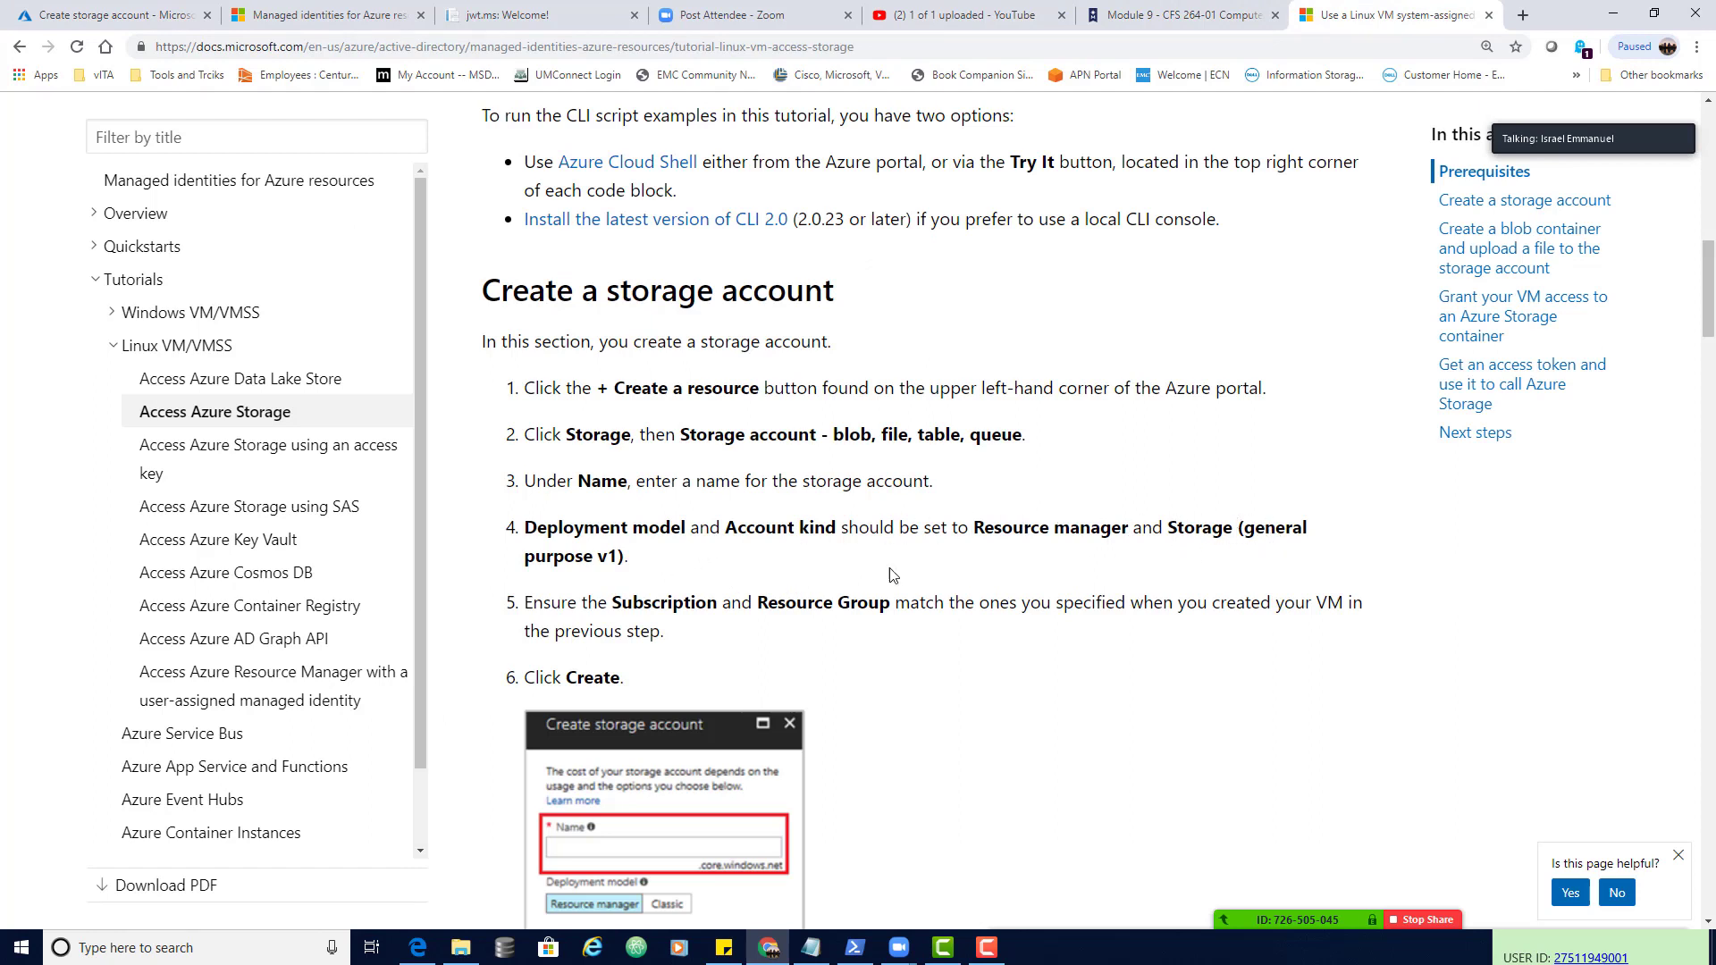
{"action": "left_click", "coordinate": [163, 18]}
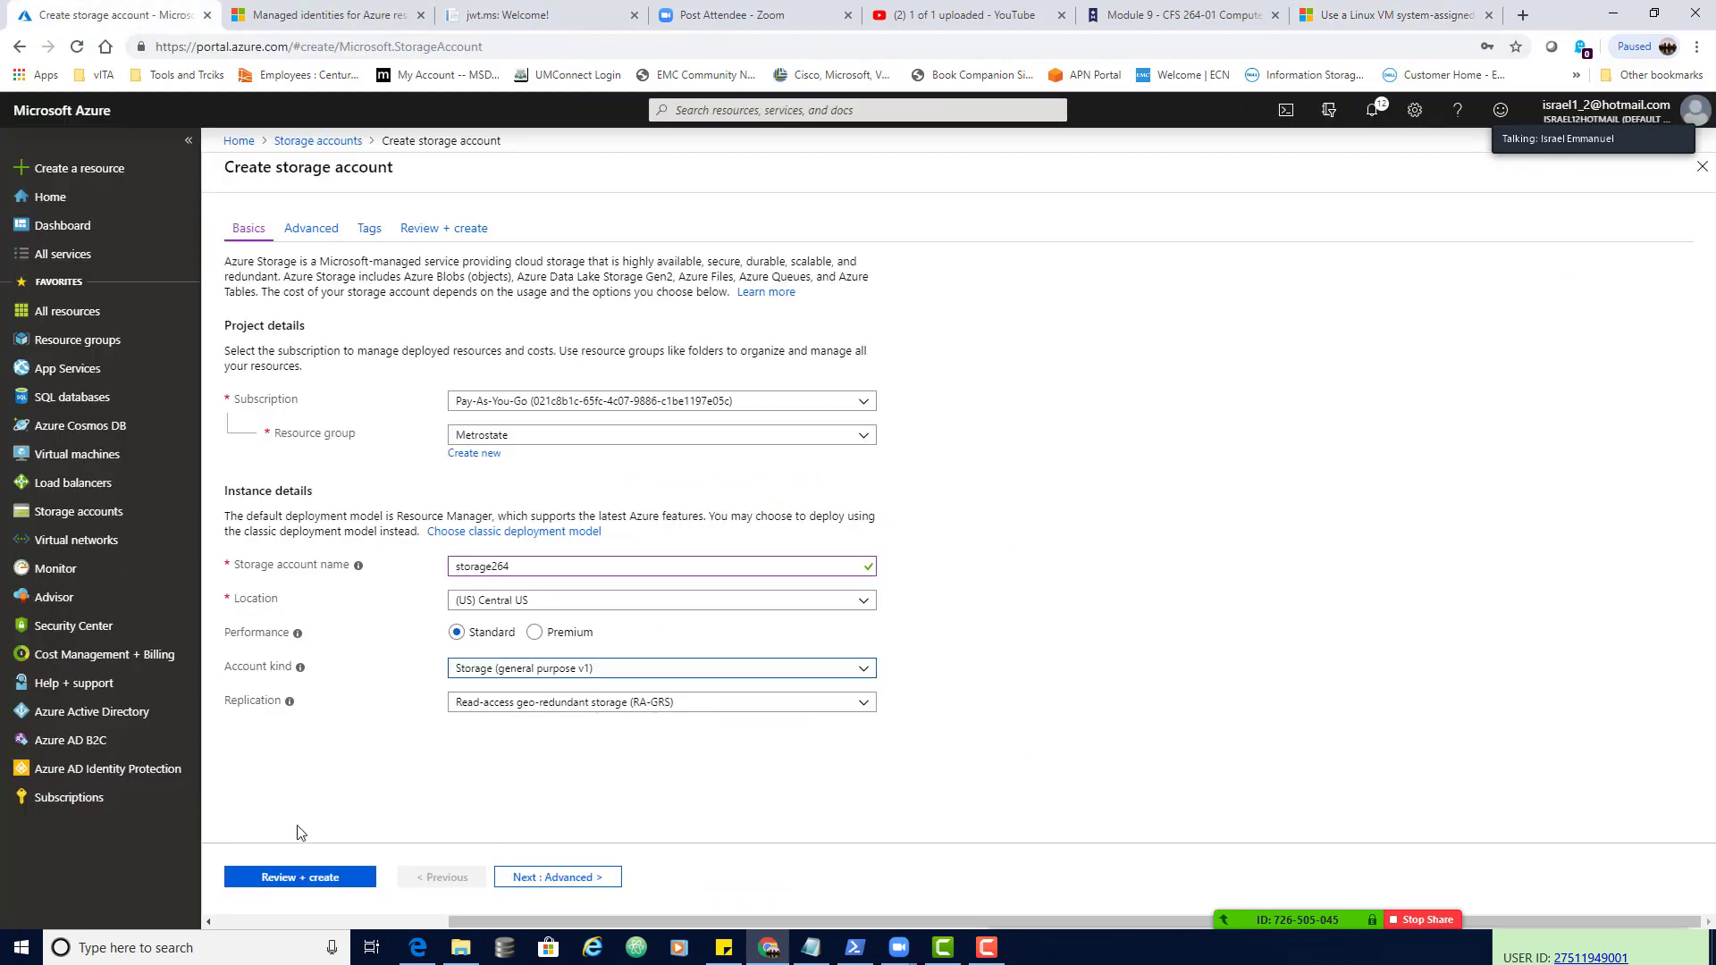
{"action": "left_click", "coordinate": [315, 878]}
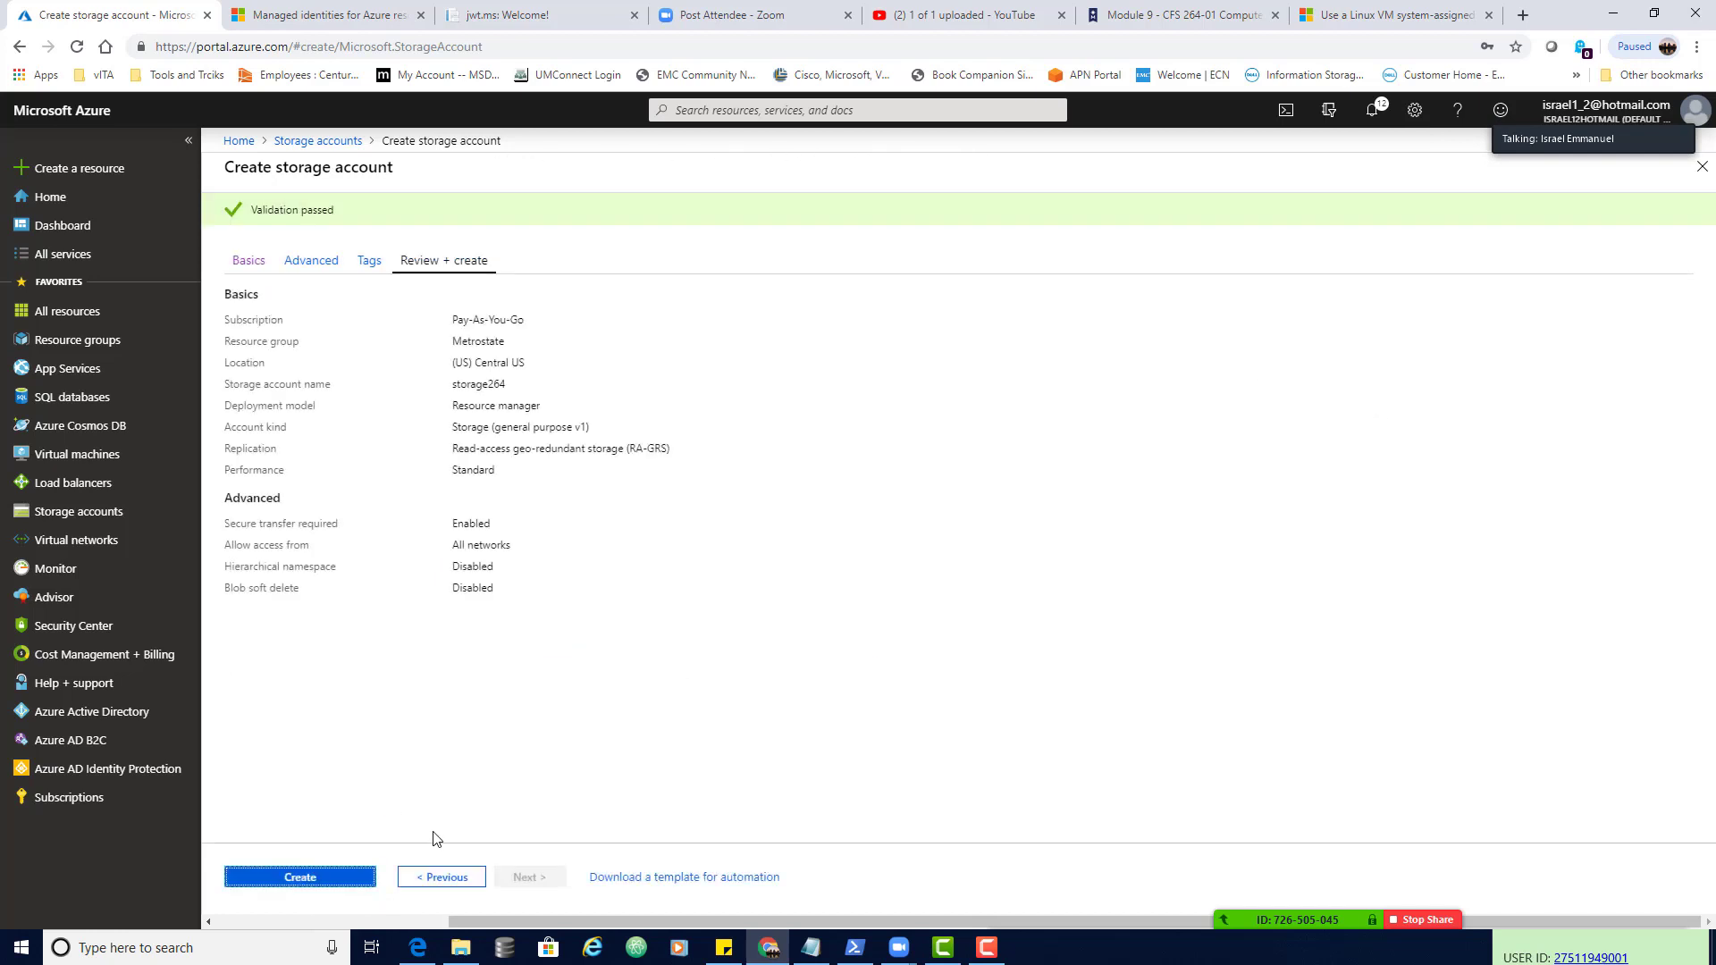
{"action": "left_click", "coordinate": [297, 877]}
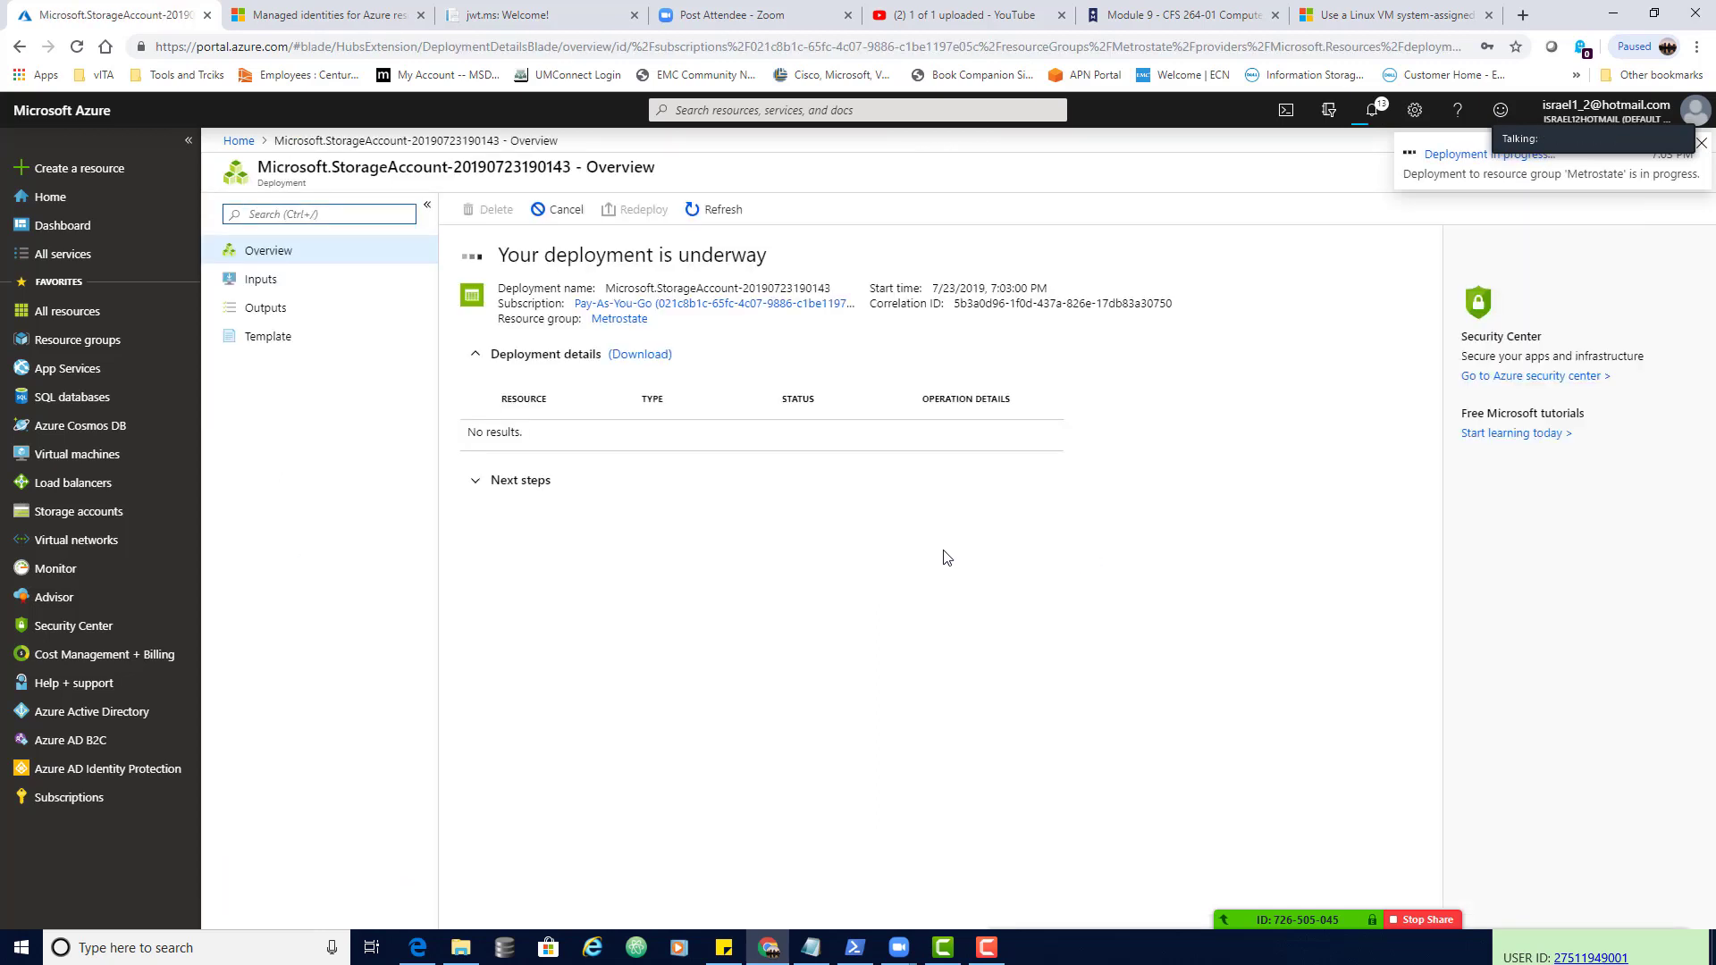
- Check the deployment's progress and read the tutorial's instructions on creating a blob container and its public access level
{"action": "left_click", "coordinate": [1391, 16]}
{"action": "scroll", "coordinate": [989, 507], "scroll_direction": "down", "scroll_amount": 2}
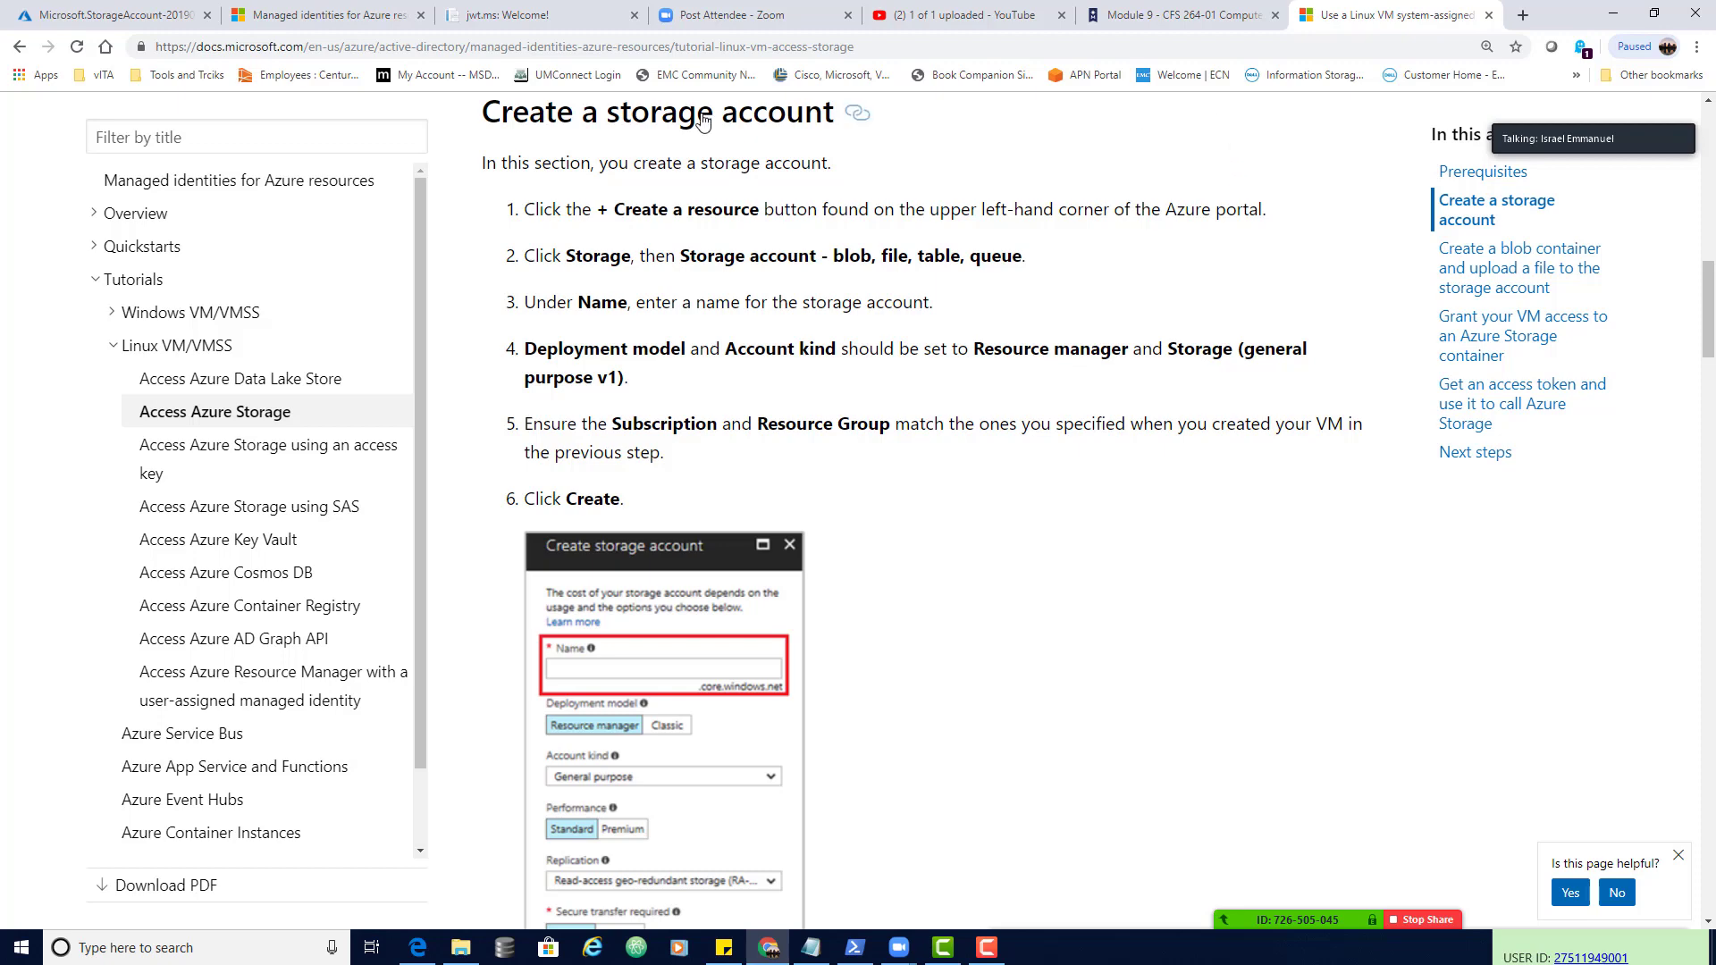
{"action": "left_click", "coordinate": [140, 18]}
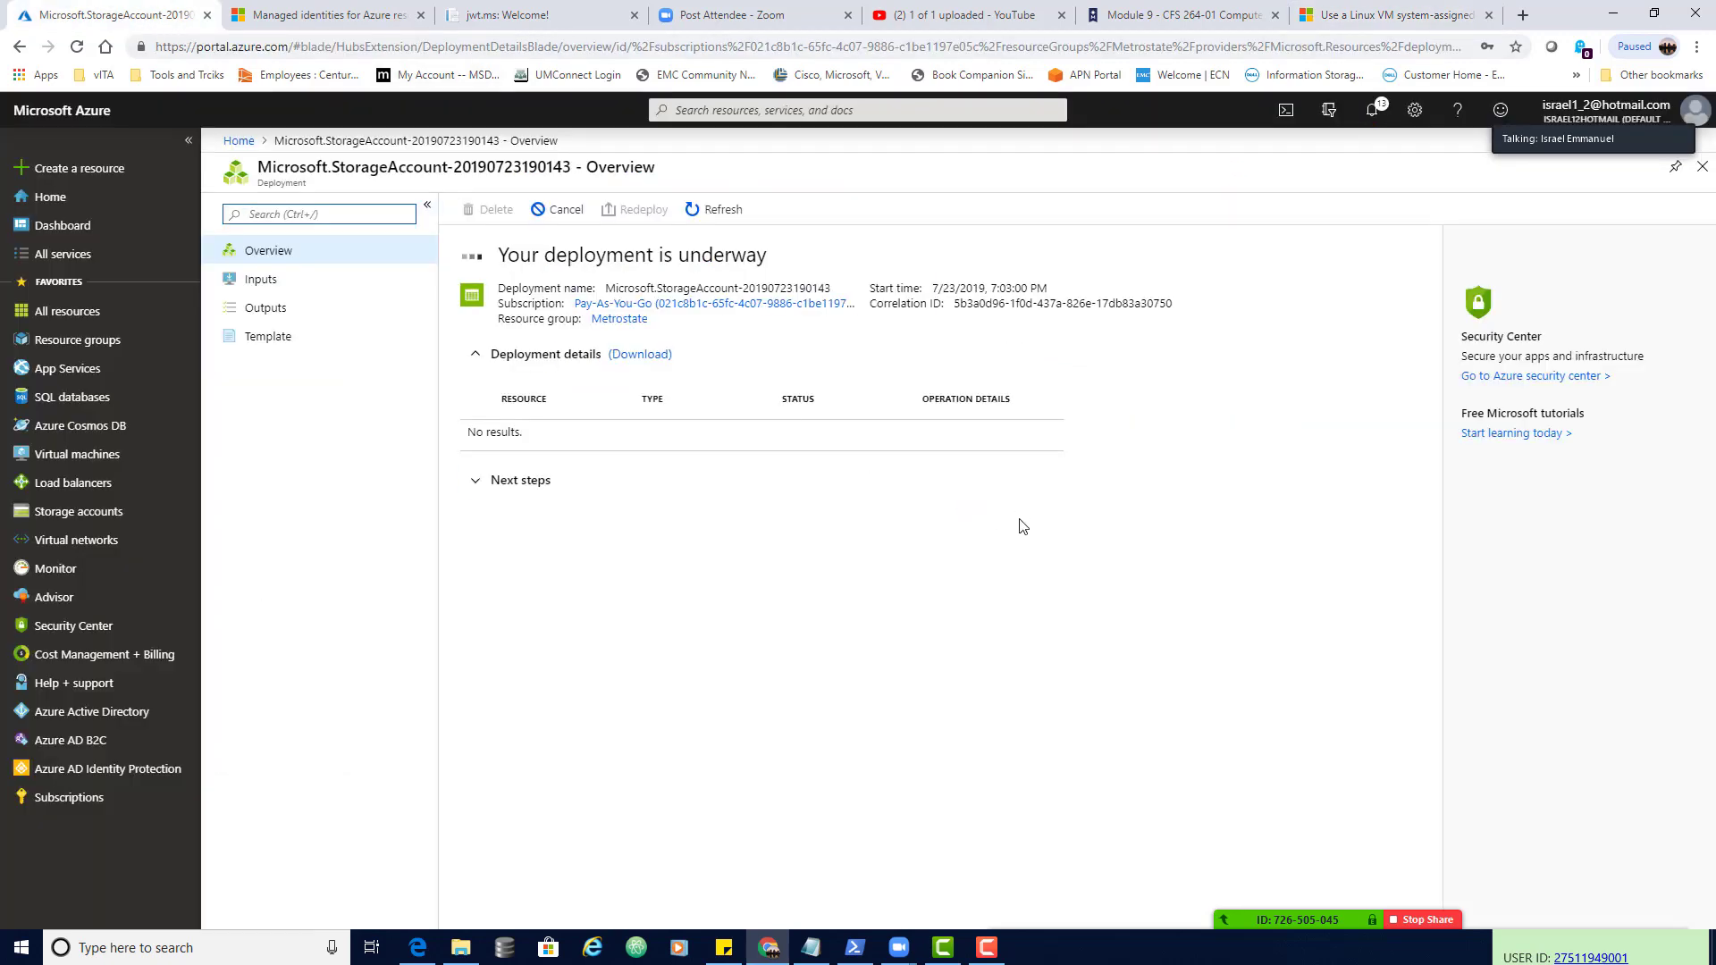
{"action": "left_click_drag", "start_coordinate": [787, 258], "coordinate": [498, 253]}
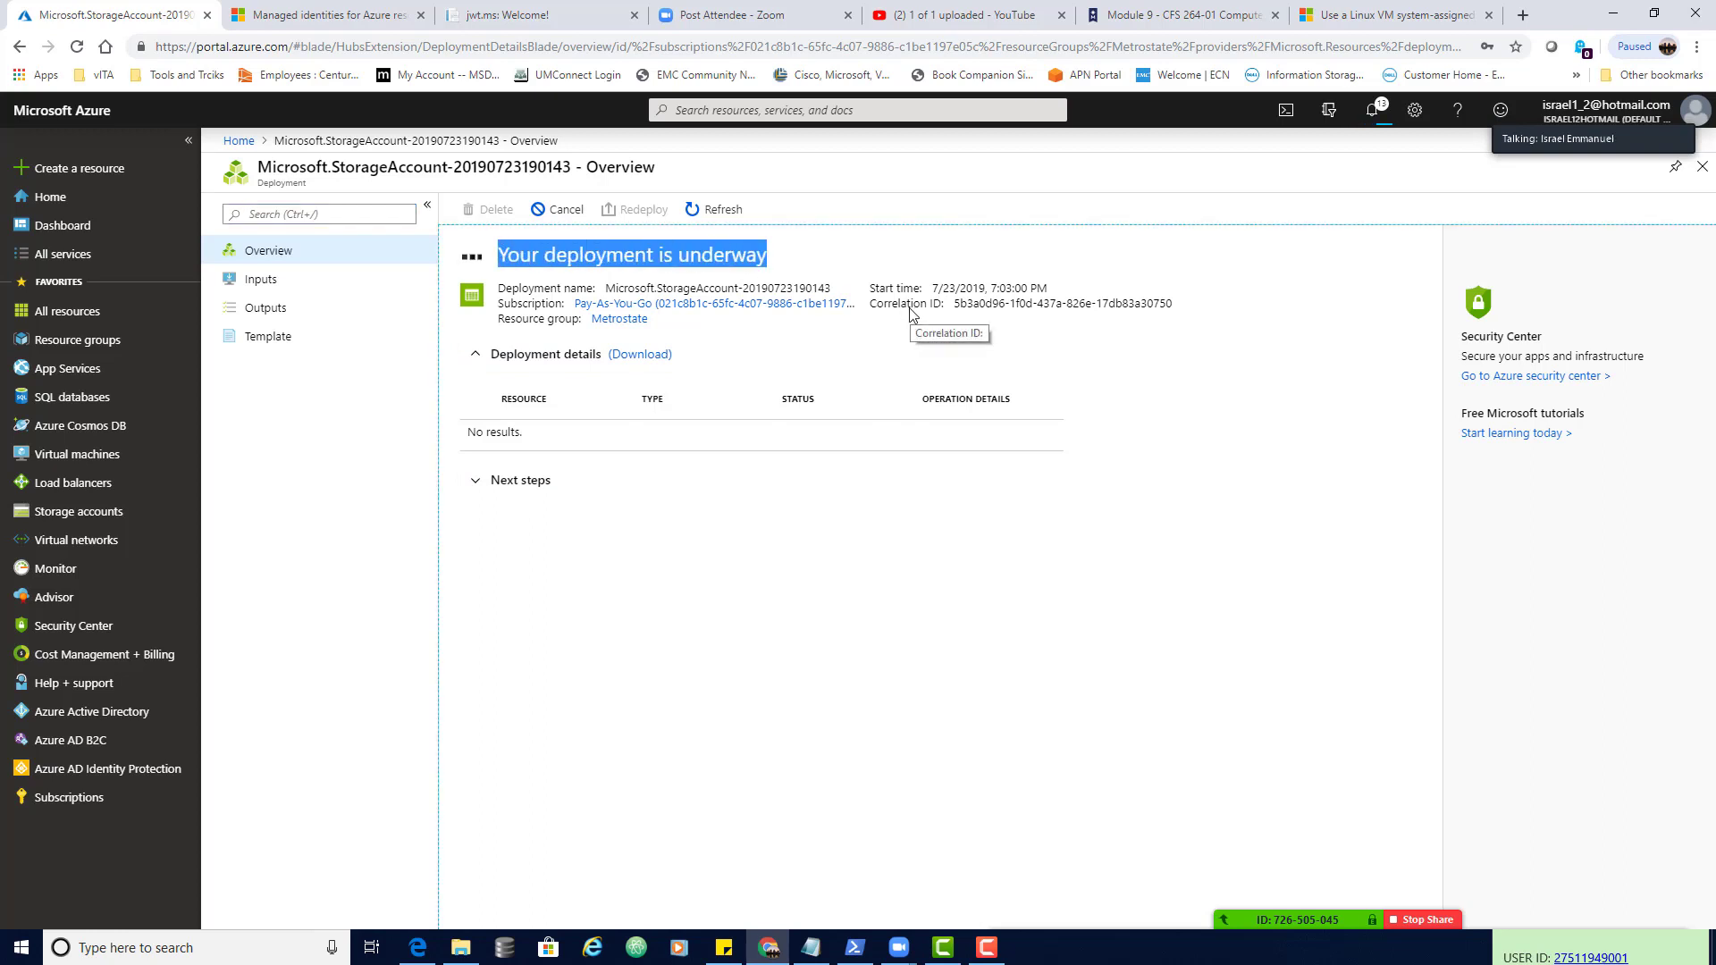
{"action": "left_click", "coordinate": [1399, 16]}
{"action": "scroll", "coordinate": [903, 578], "scroll_direction": "down", "scroll_amount": 6}
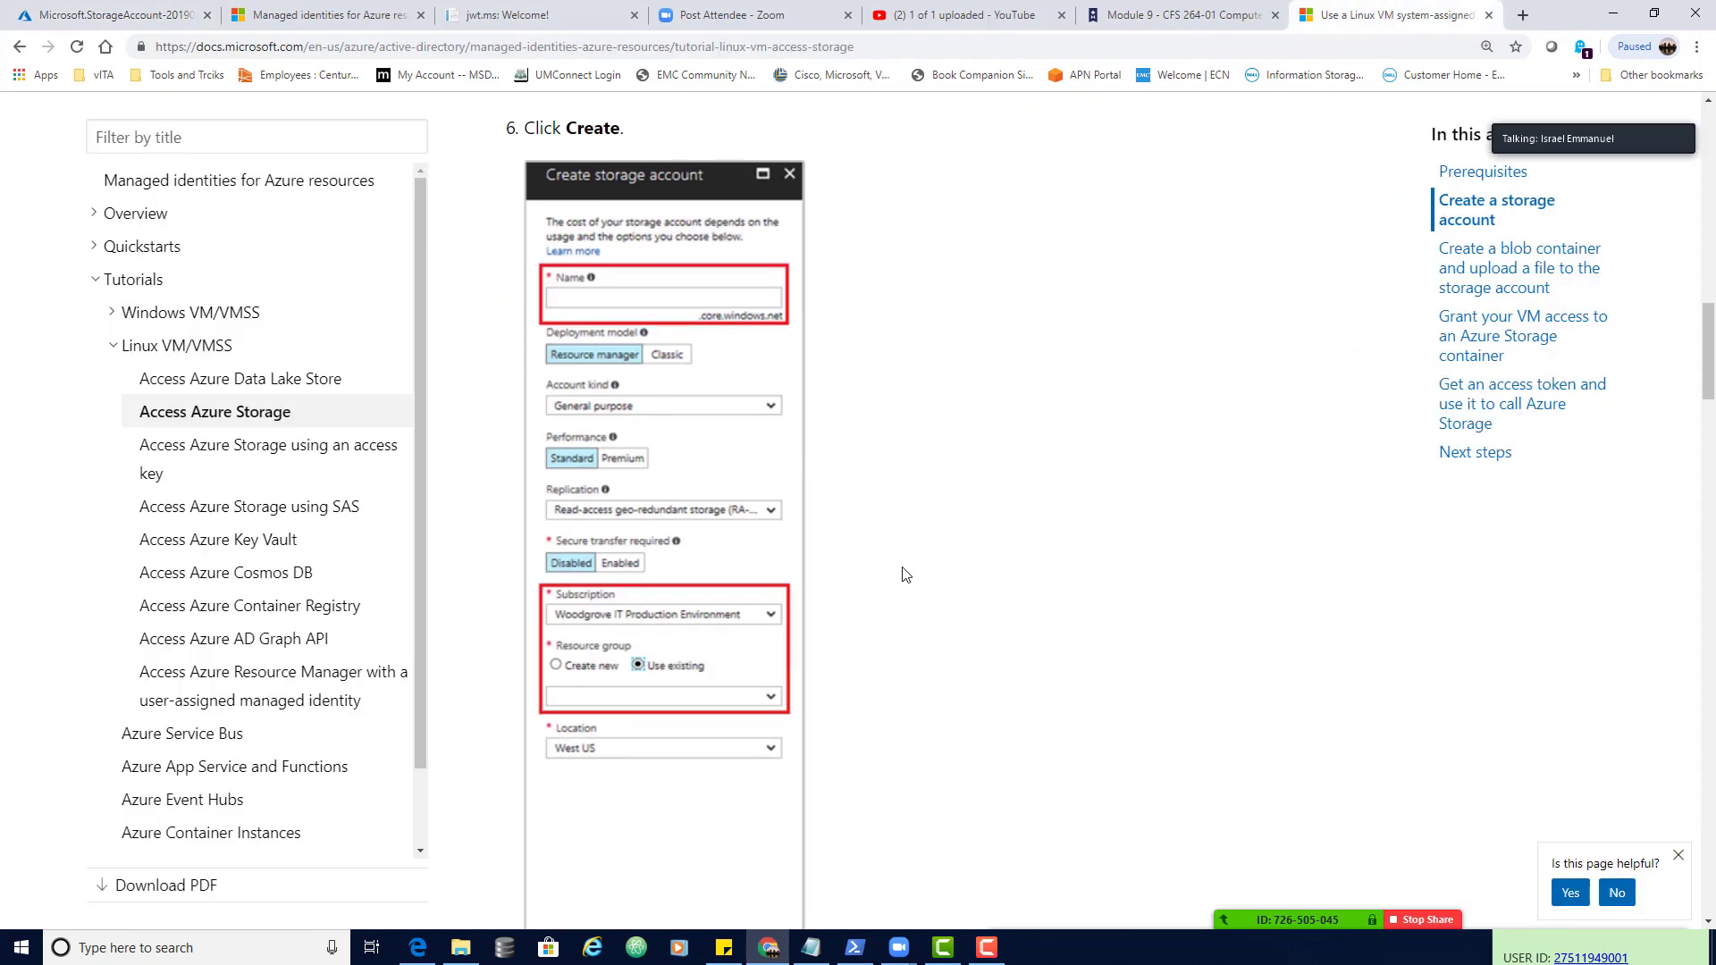
{"action": "scroll", "coordinate": [896, 548], "scroll_direction": "down", "scroll_amount": 6}
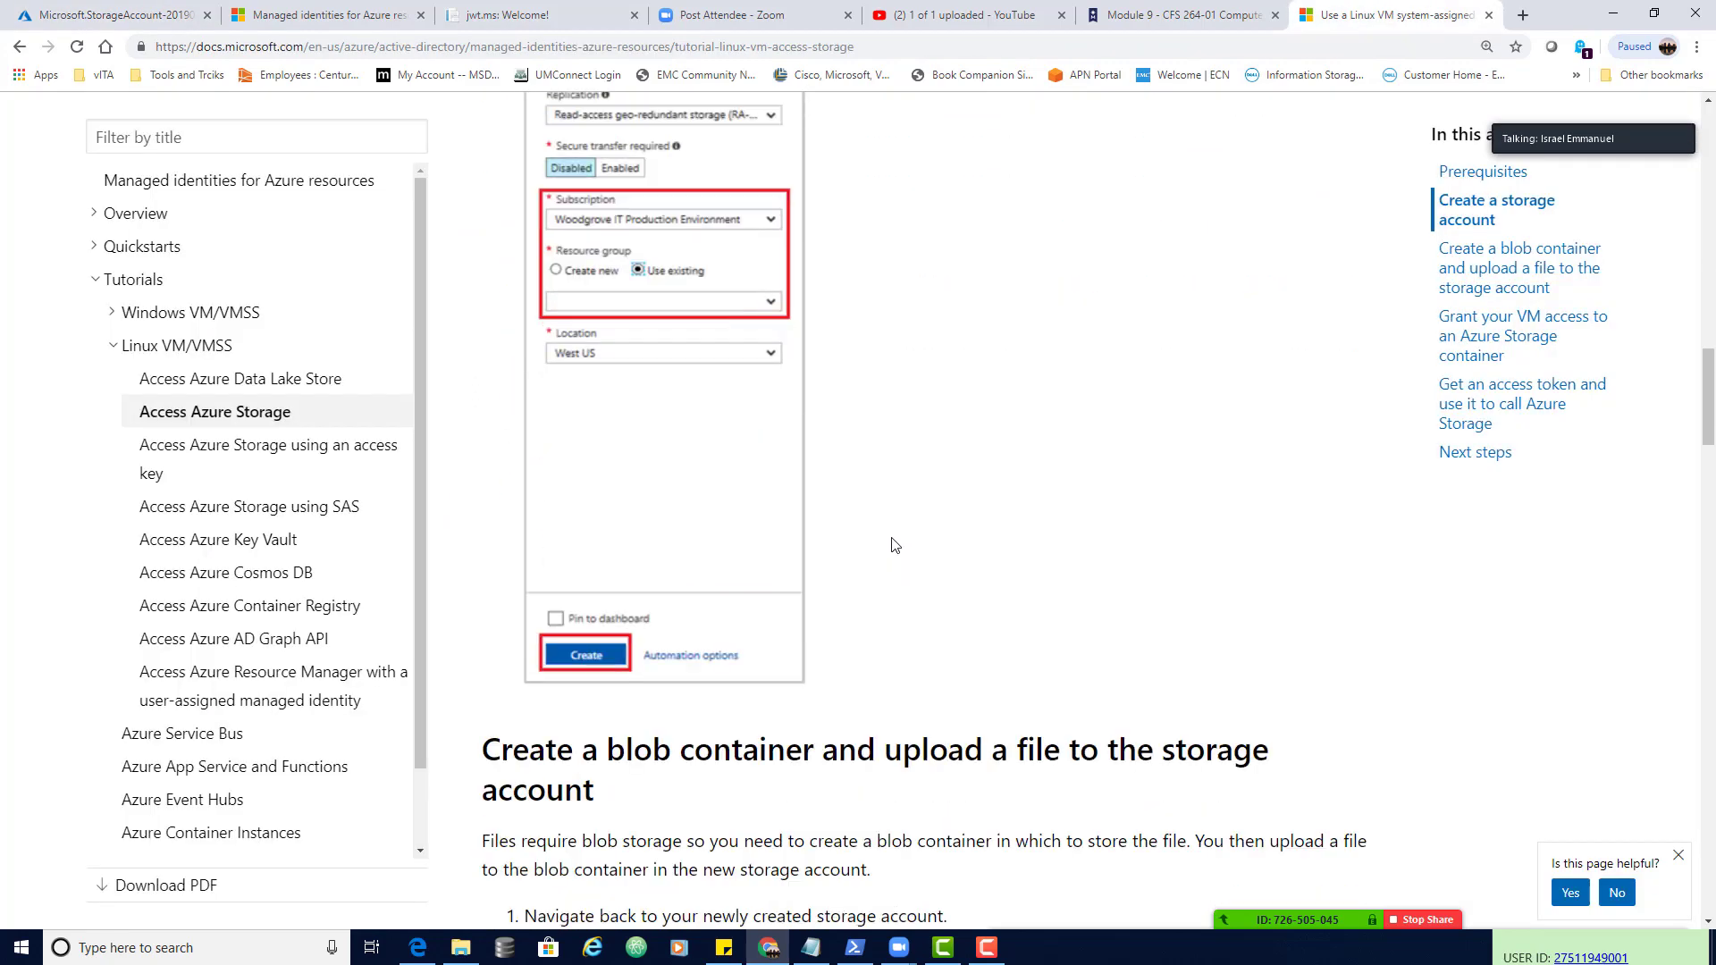
{"action": "scroll", "coordinate": [888, 542], "scroll_direction": "down", "scroll_amount": 4}
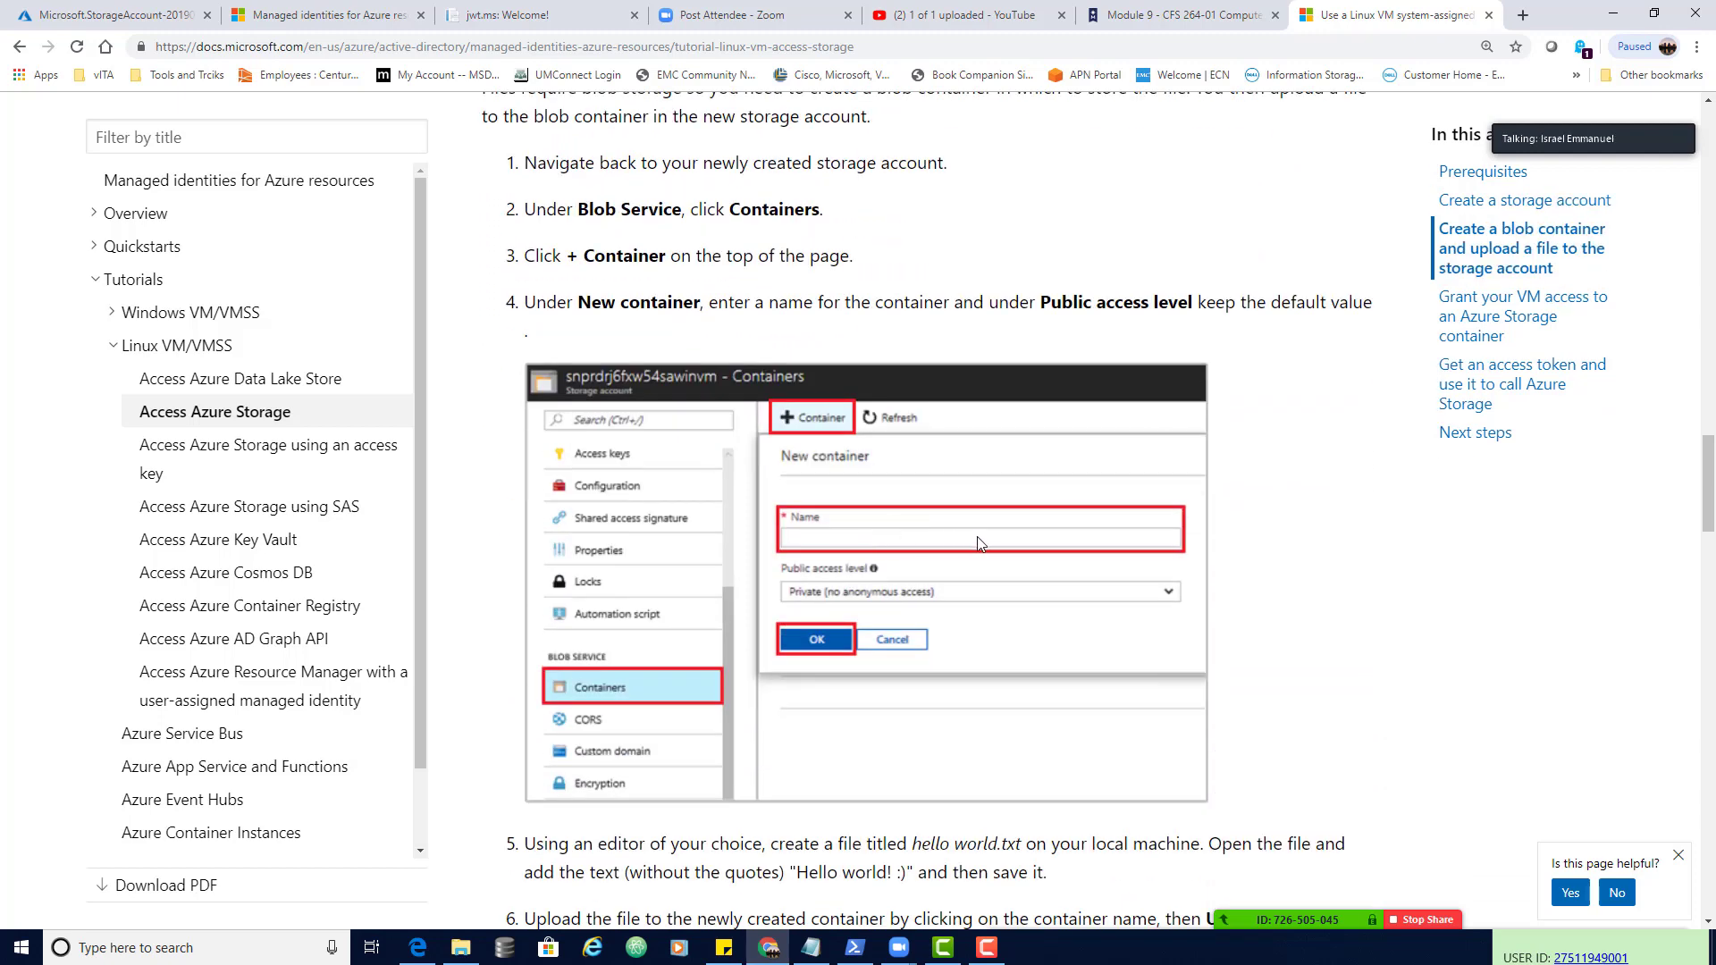
{"action": "left_click_drag", "start_coordinate": [1181, 308], "coordinate": [1058, 311]}
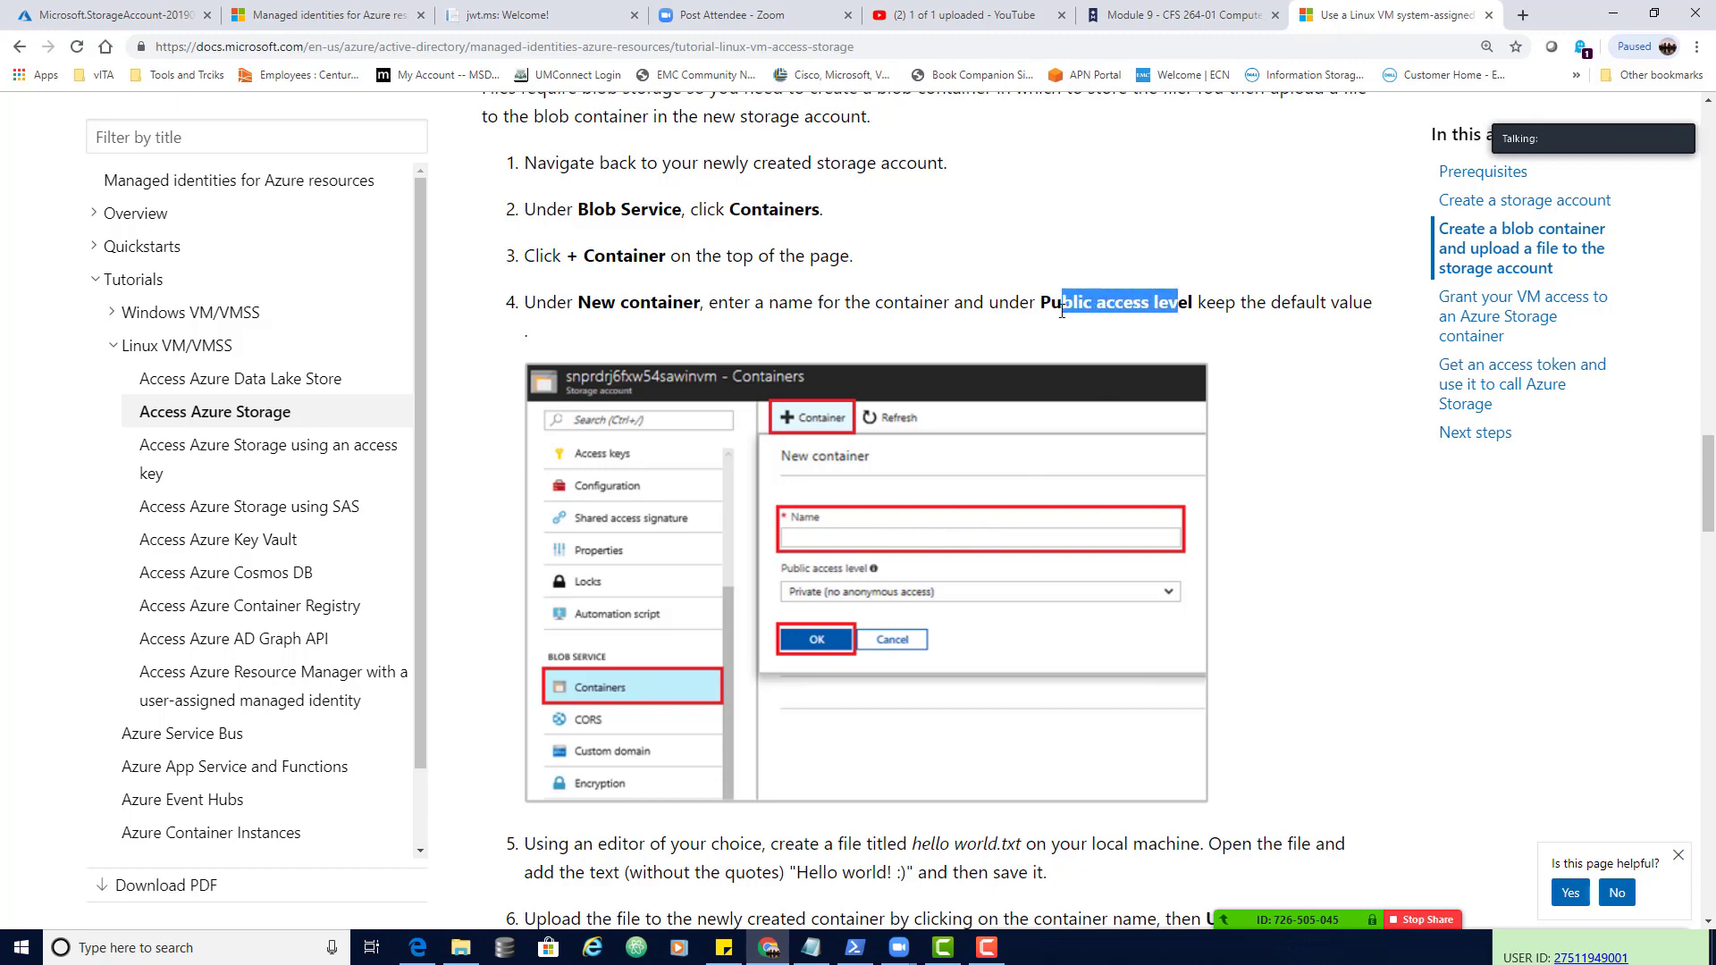
- Go to the newly deployed storage264 account and open its Blobs service
{"action": "left_click", "coordinate": [191, 25]}
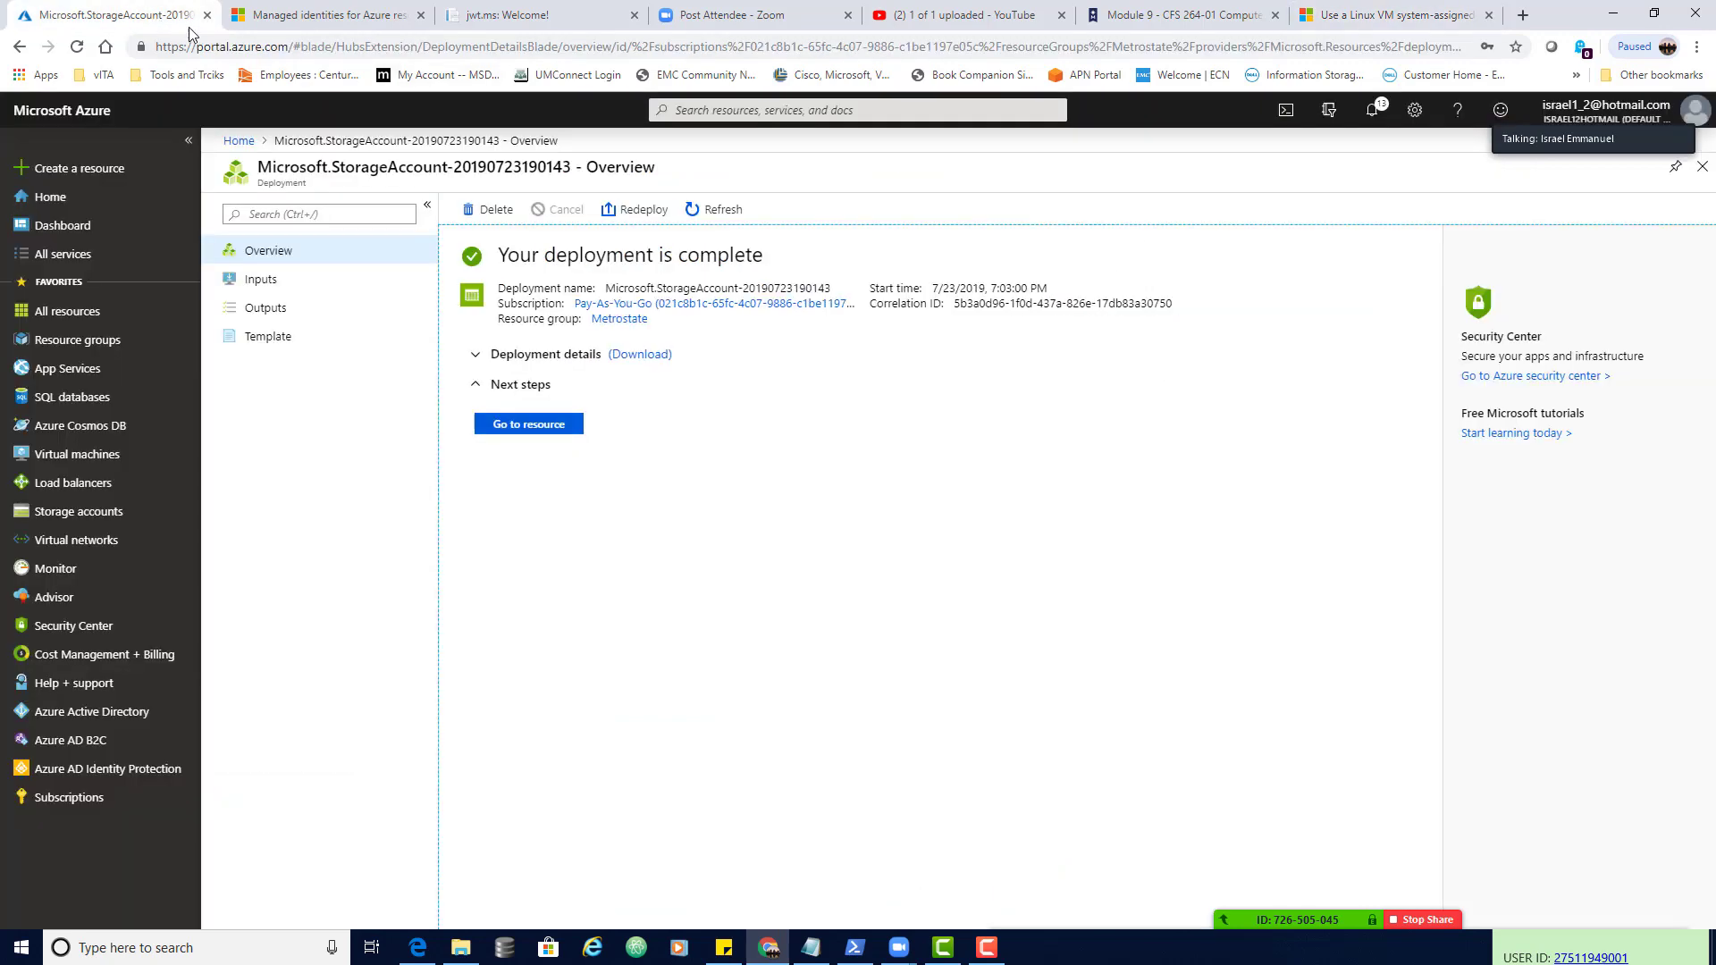
{"action": "left_click", "coordinate": [558, 425]}
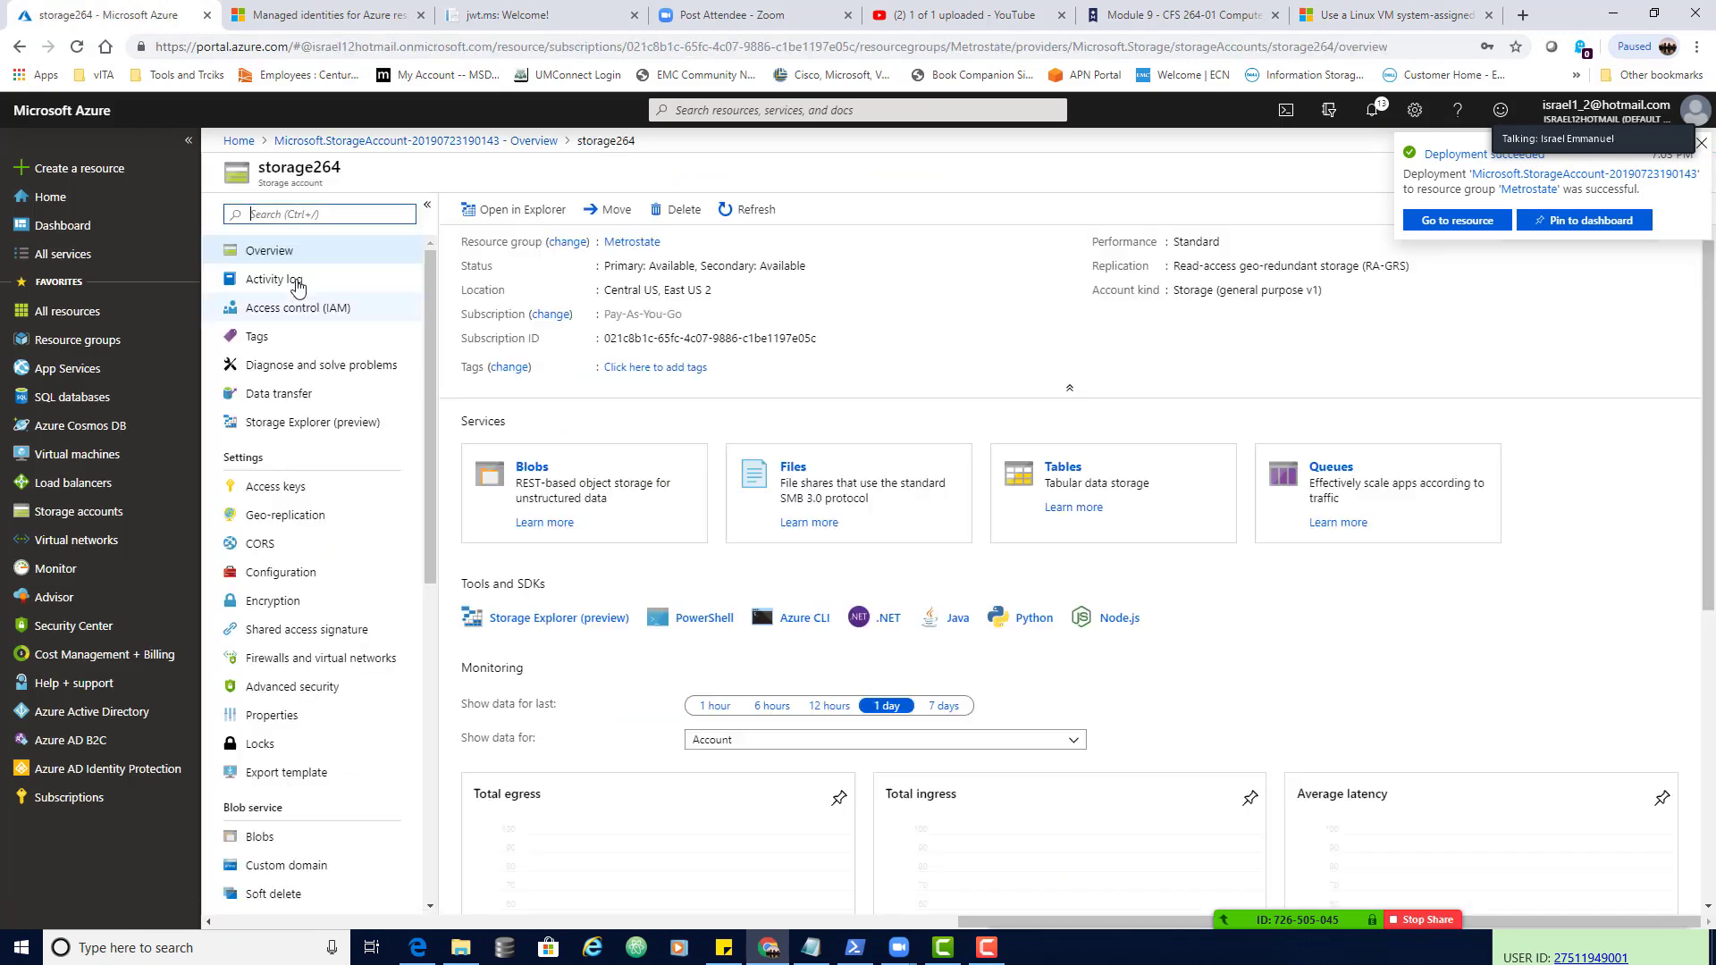
{"action": "left_click", "coordinate": [562, 490]}
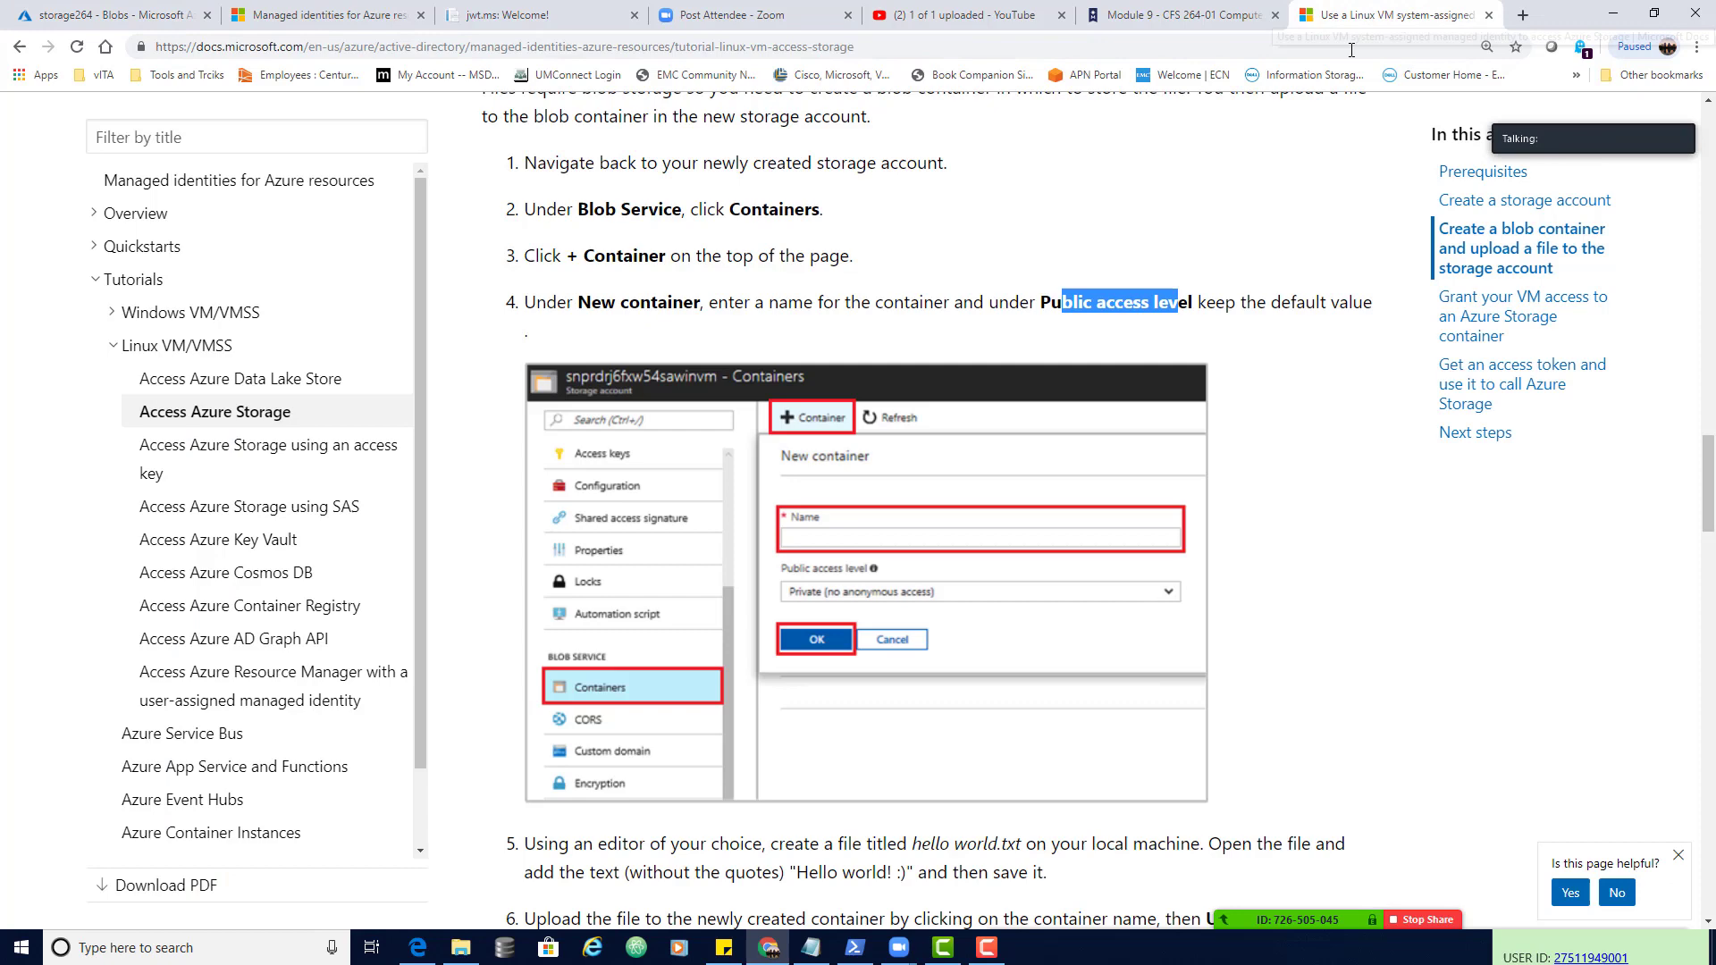
- Consult the tutorial's container steps, then begin a new blob container and name it university
{"action": "left_click", "coordinate": [1372, 15]}
{"action": "scroll", "coordinate": [1024, 390], "scroll_direction": "up", "scroll_amount": 4}
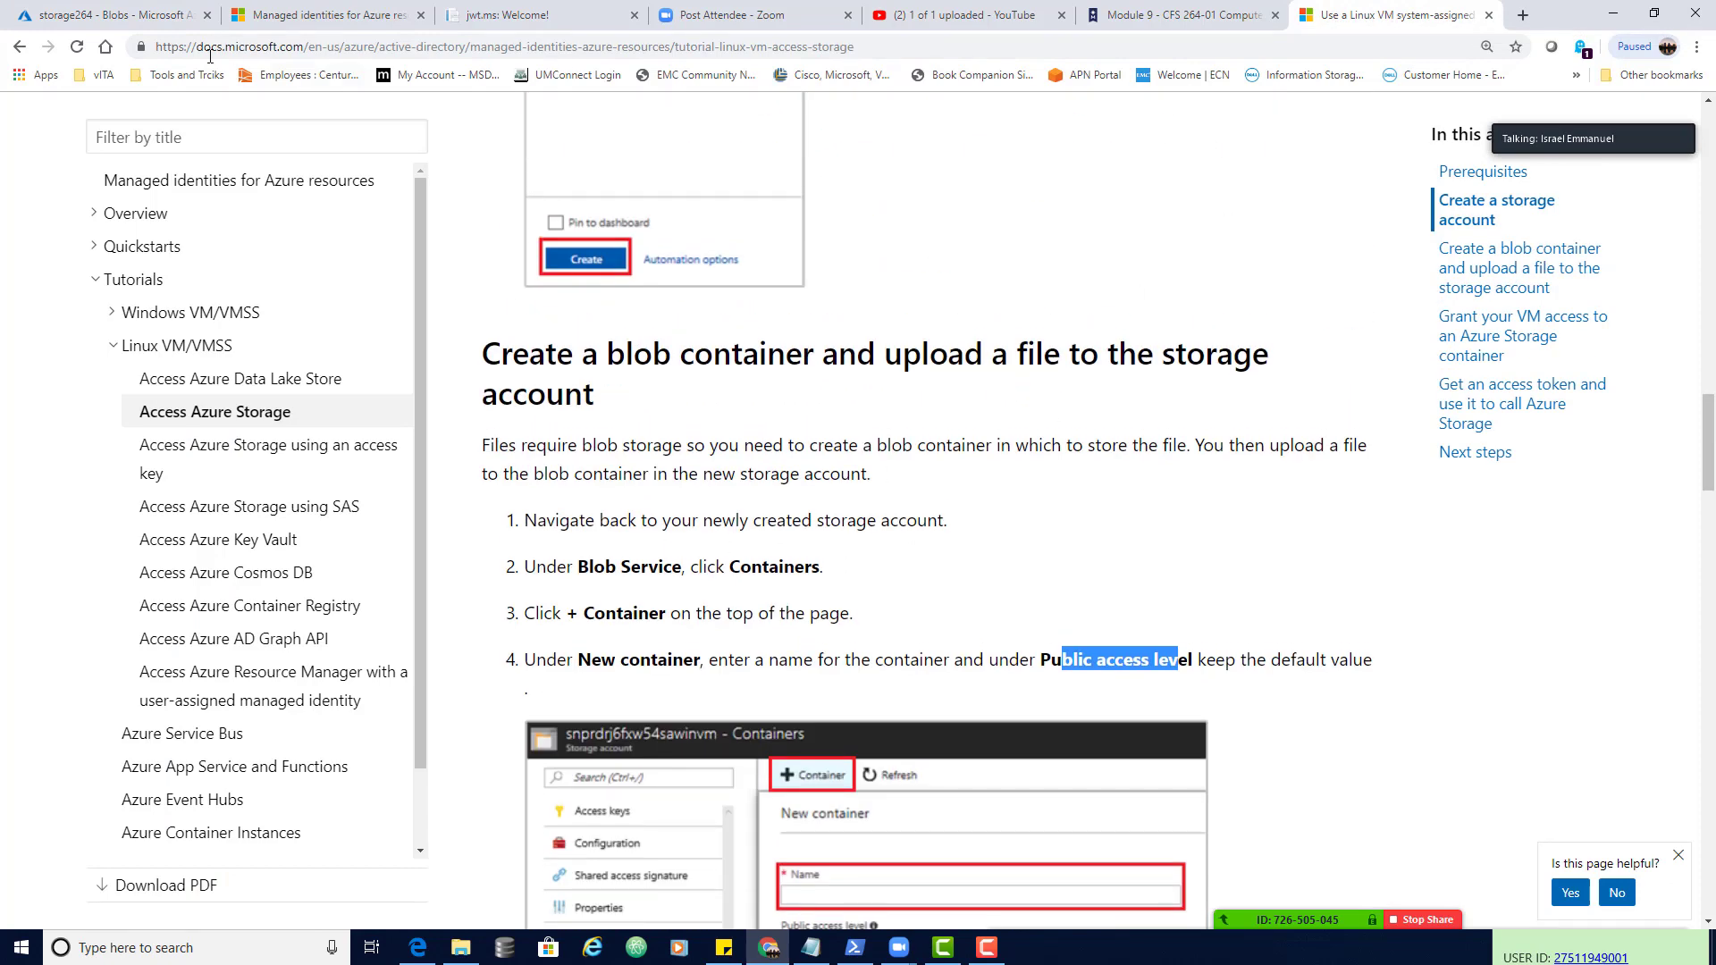
{"action": "left_click", "coordinate": [146, 16]}
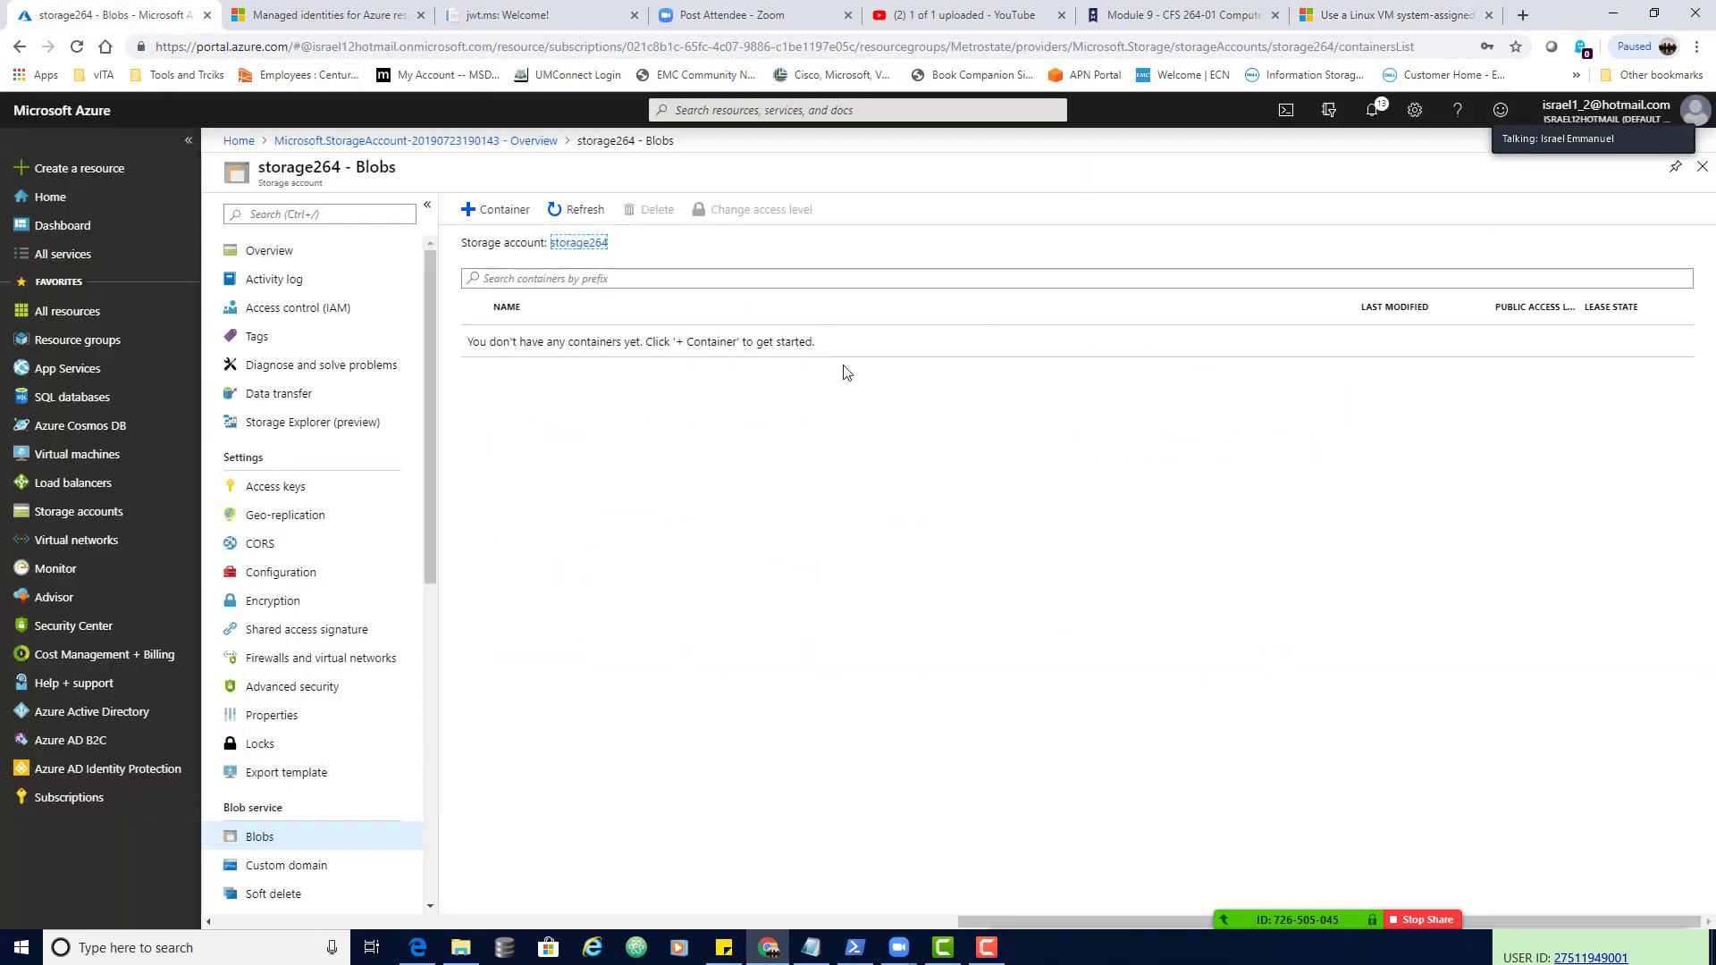
{"action": "left_click", "coordinate": [500, 213]}
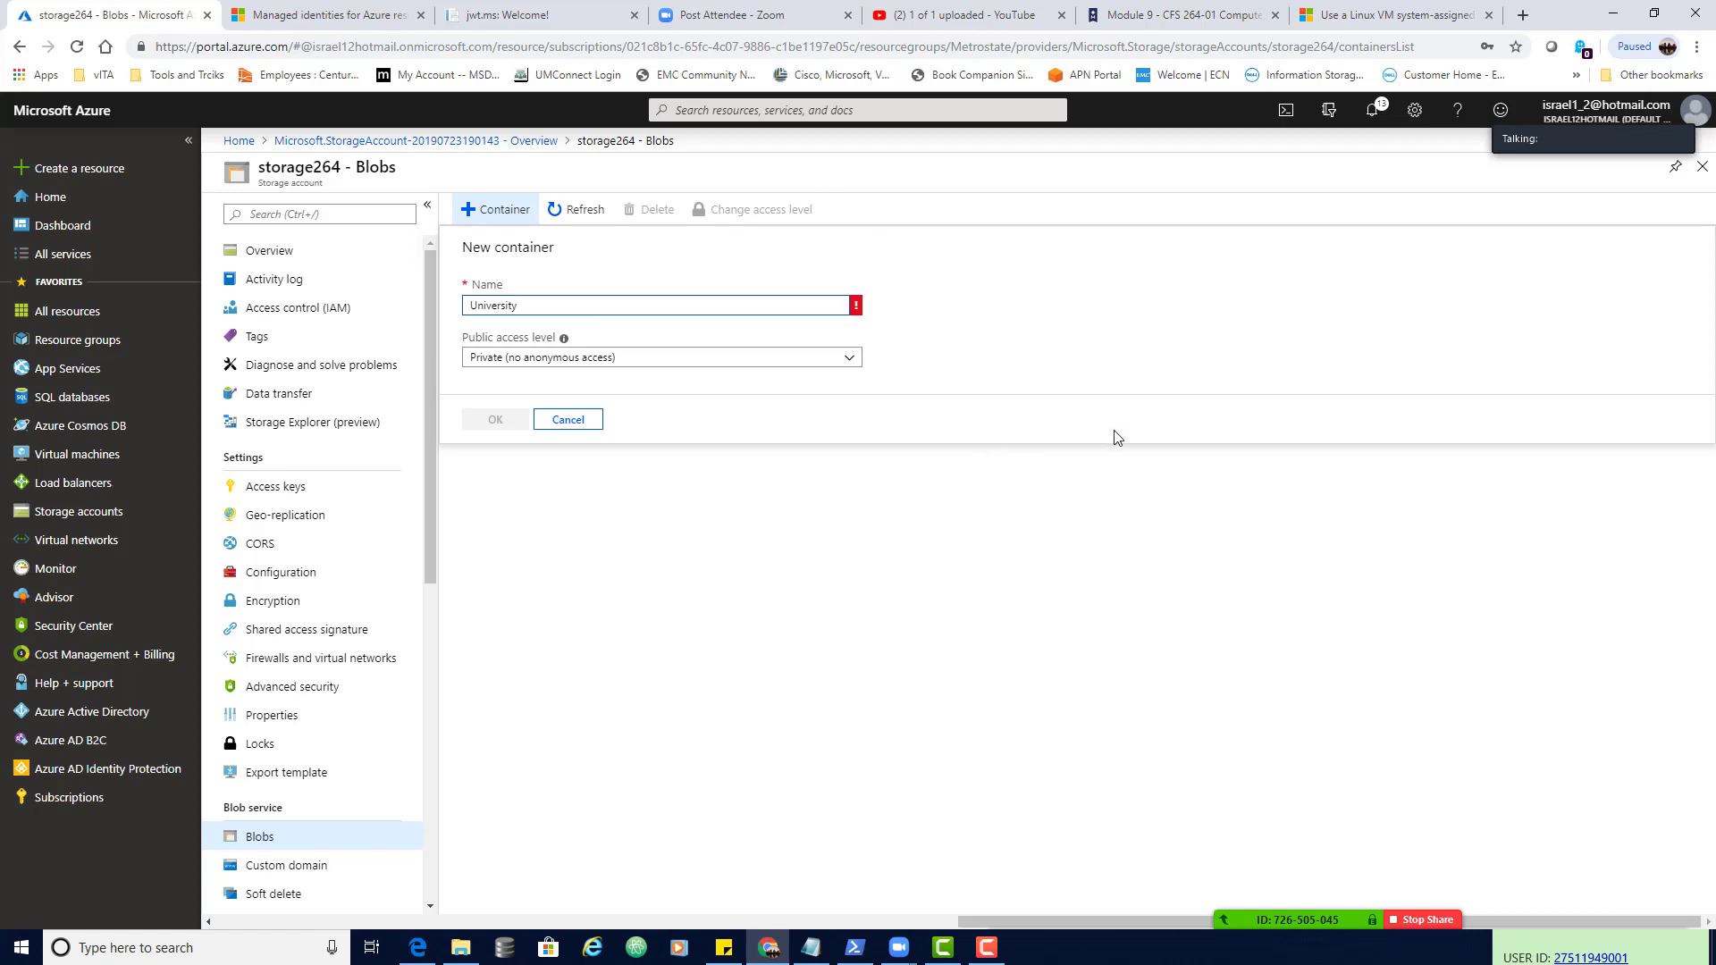
{"action": "mouse_move", "coordinate": [856, 313]}
{"action": "key", "text": "BackSpace"}
{"action": "type", "text": "u"}
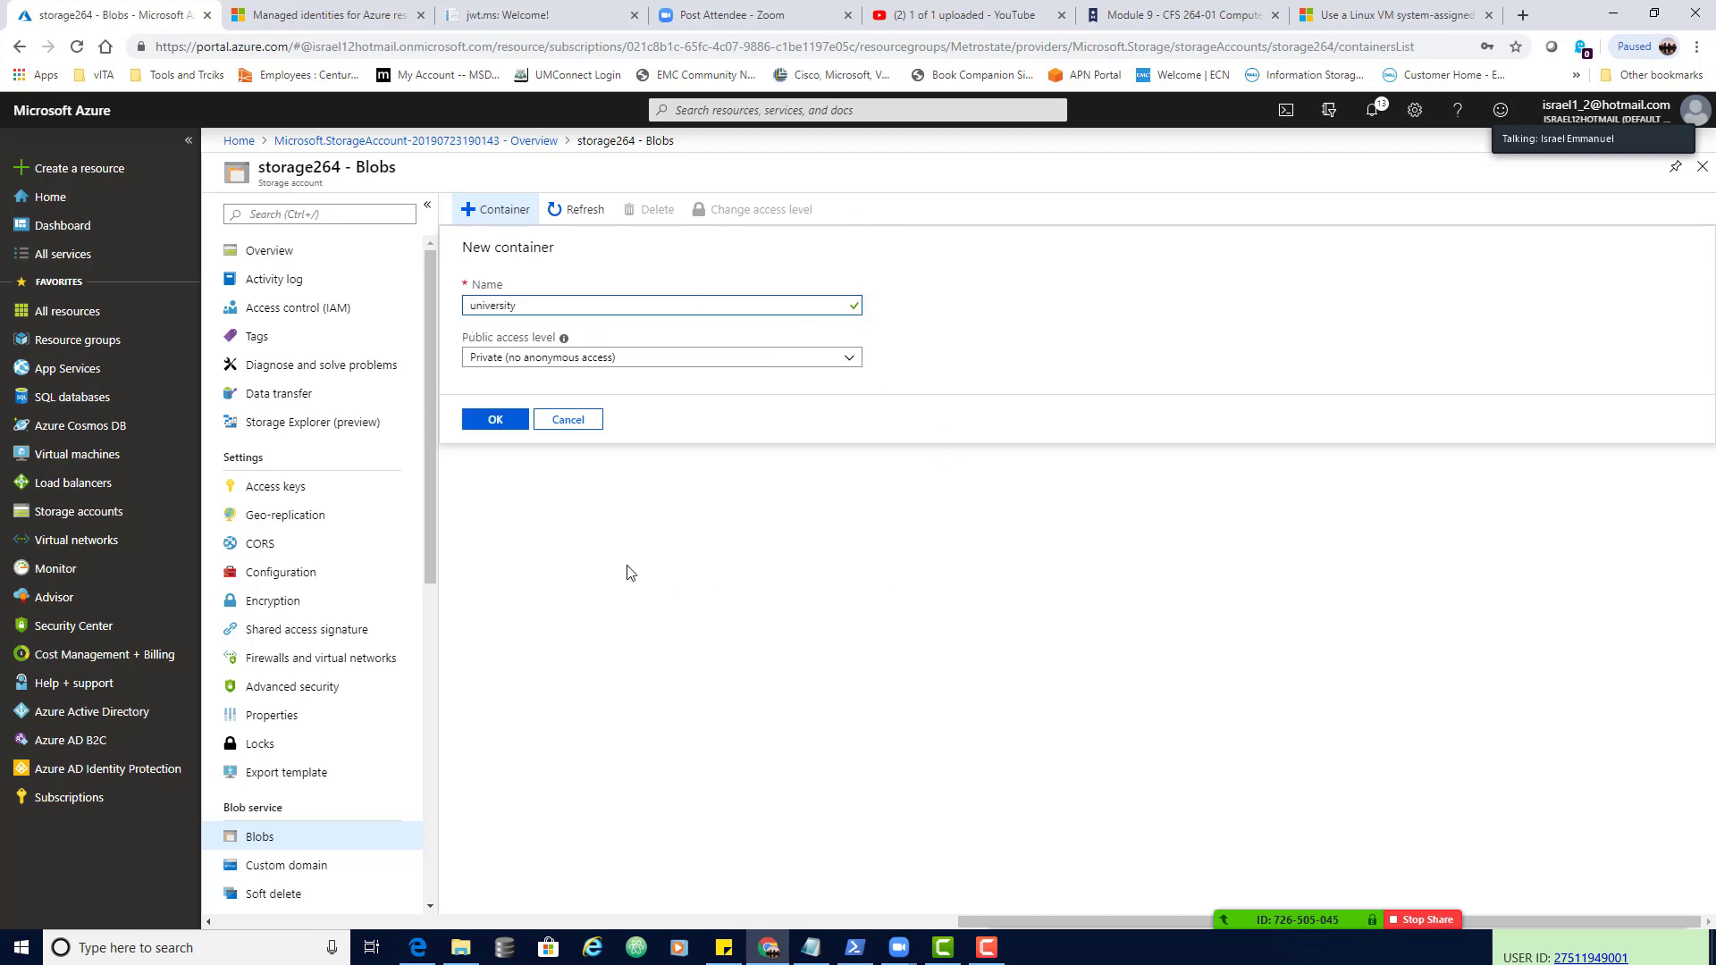
- Check the tutorial's new container settings, then create the university container with private access
{"action": "left_click", "coordinate": [1392, 15]}
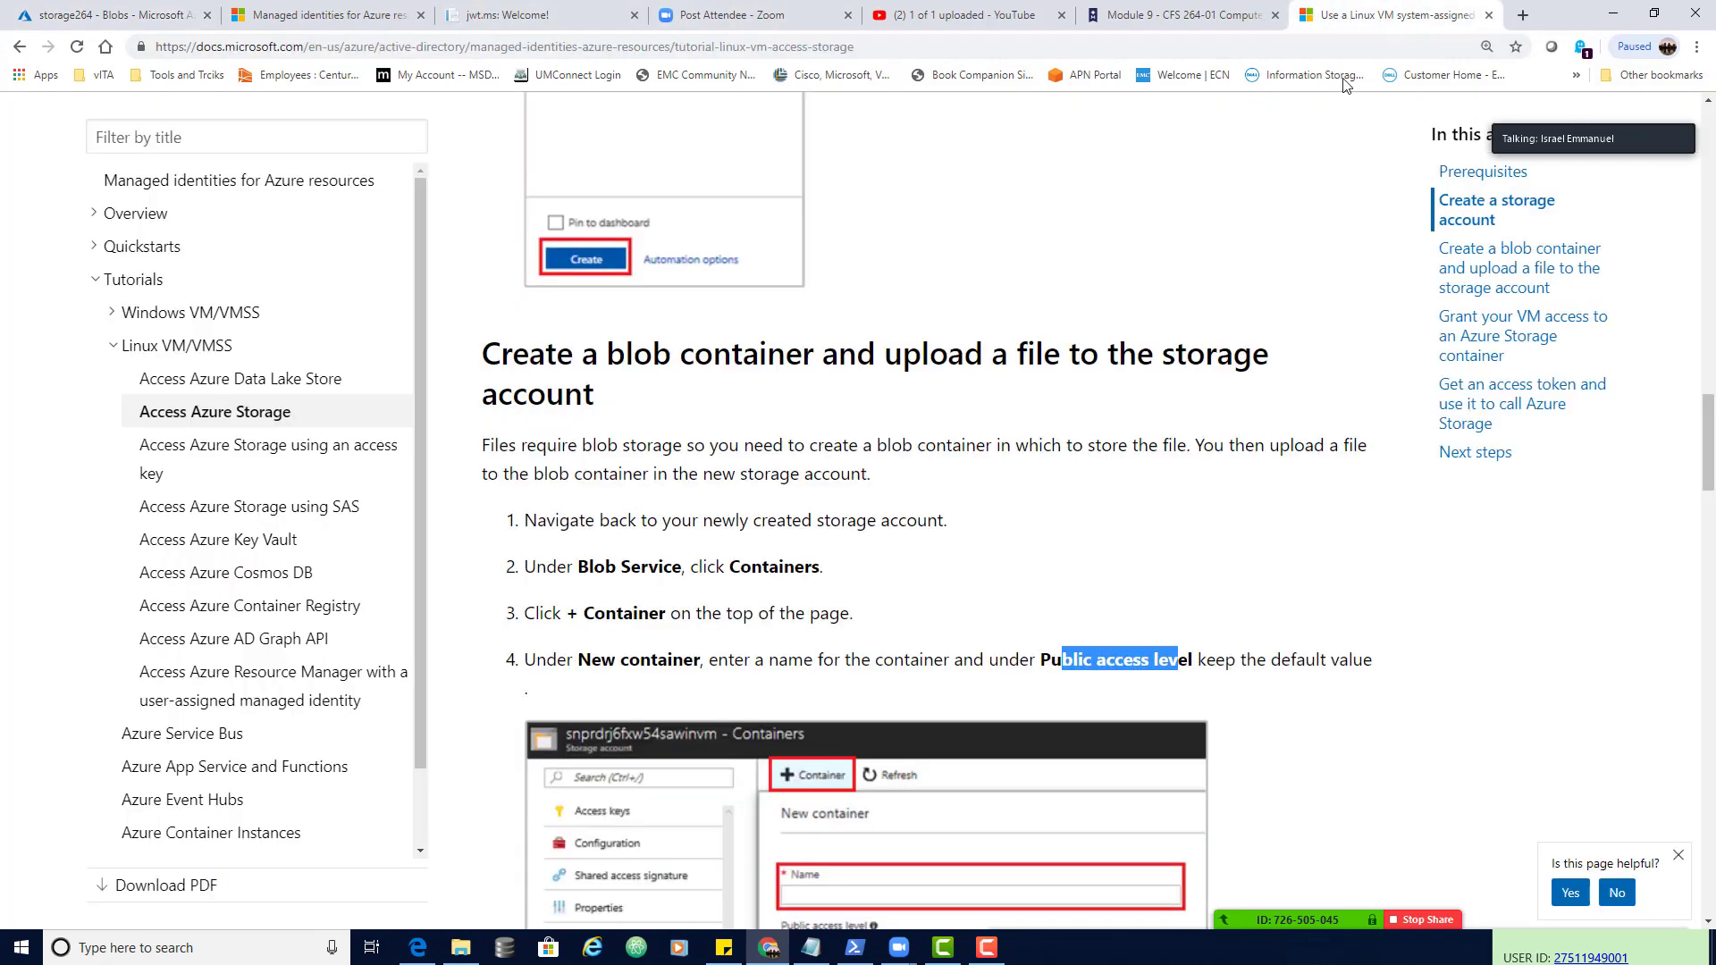
{"action": "scroll", "coordinate": [845, 545], "scroll_direction": "down", "scroll_amount": 2}
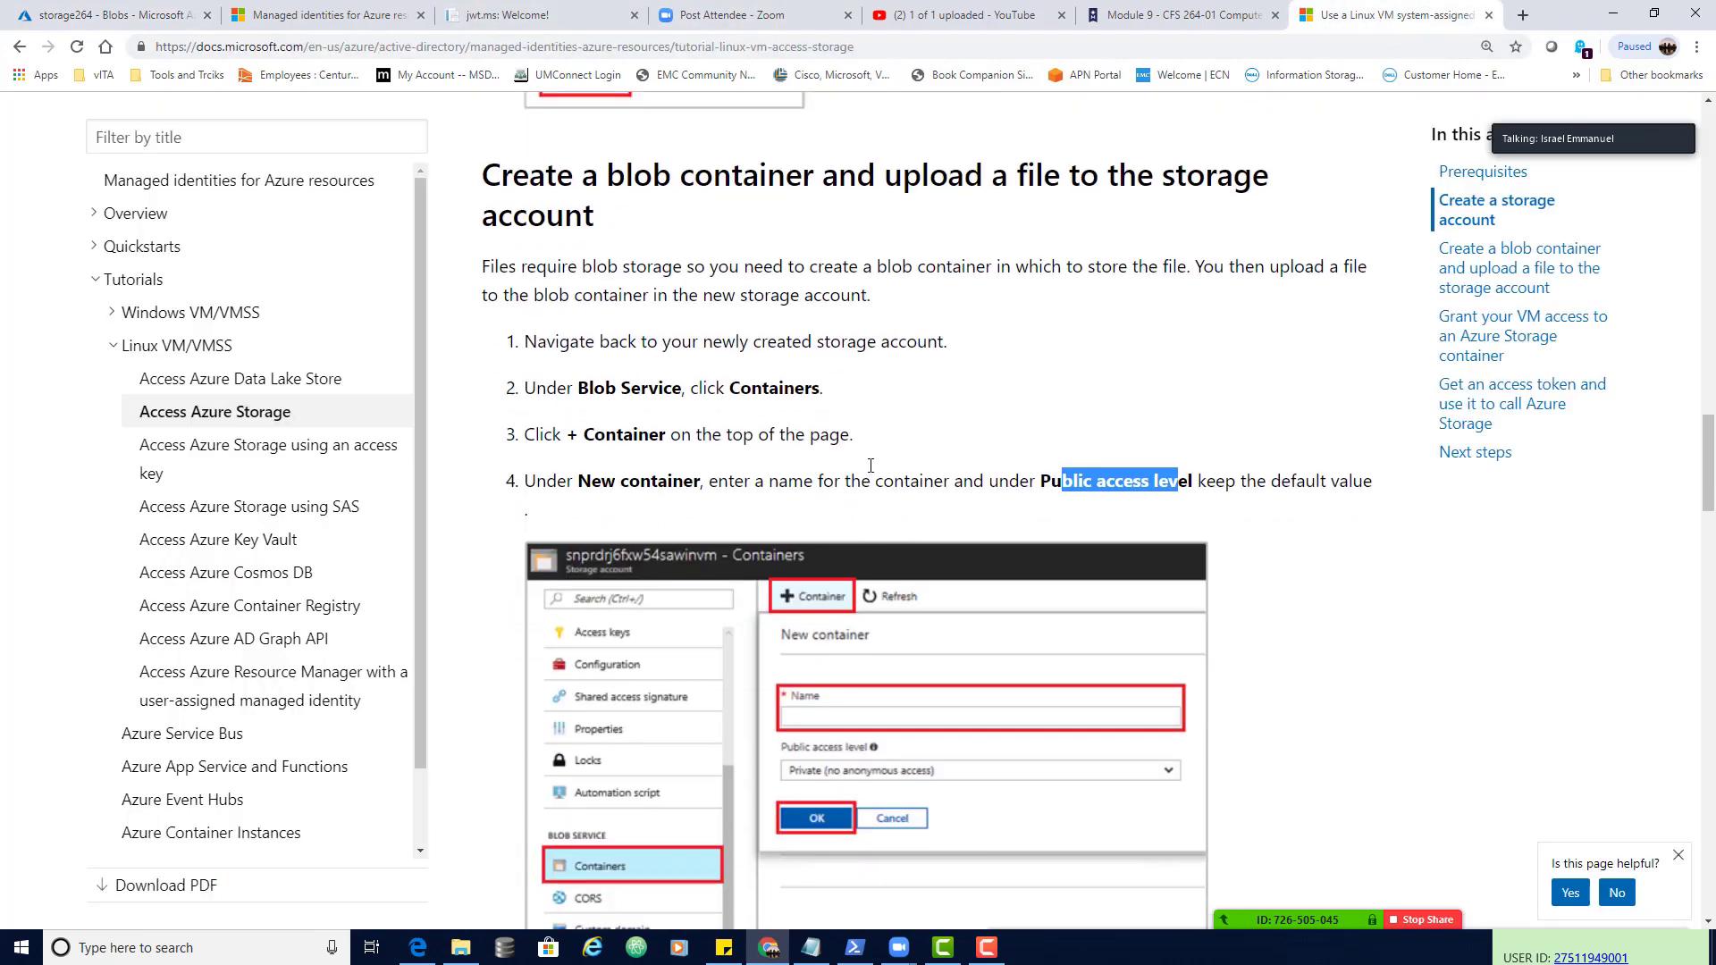
{"action": "scroll", "coordinate": [871, 466], "scroll_direction": "down", "scroll_amount": 2}
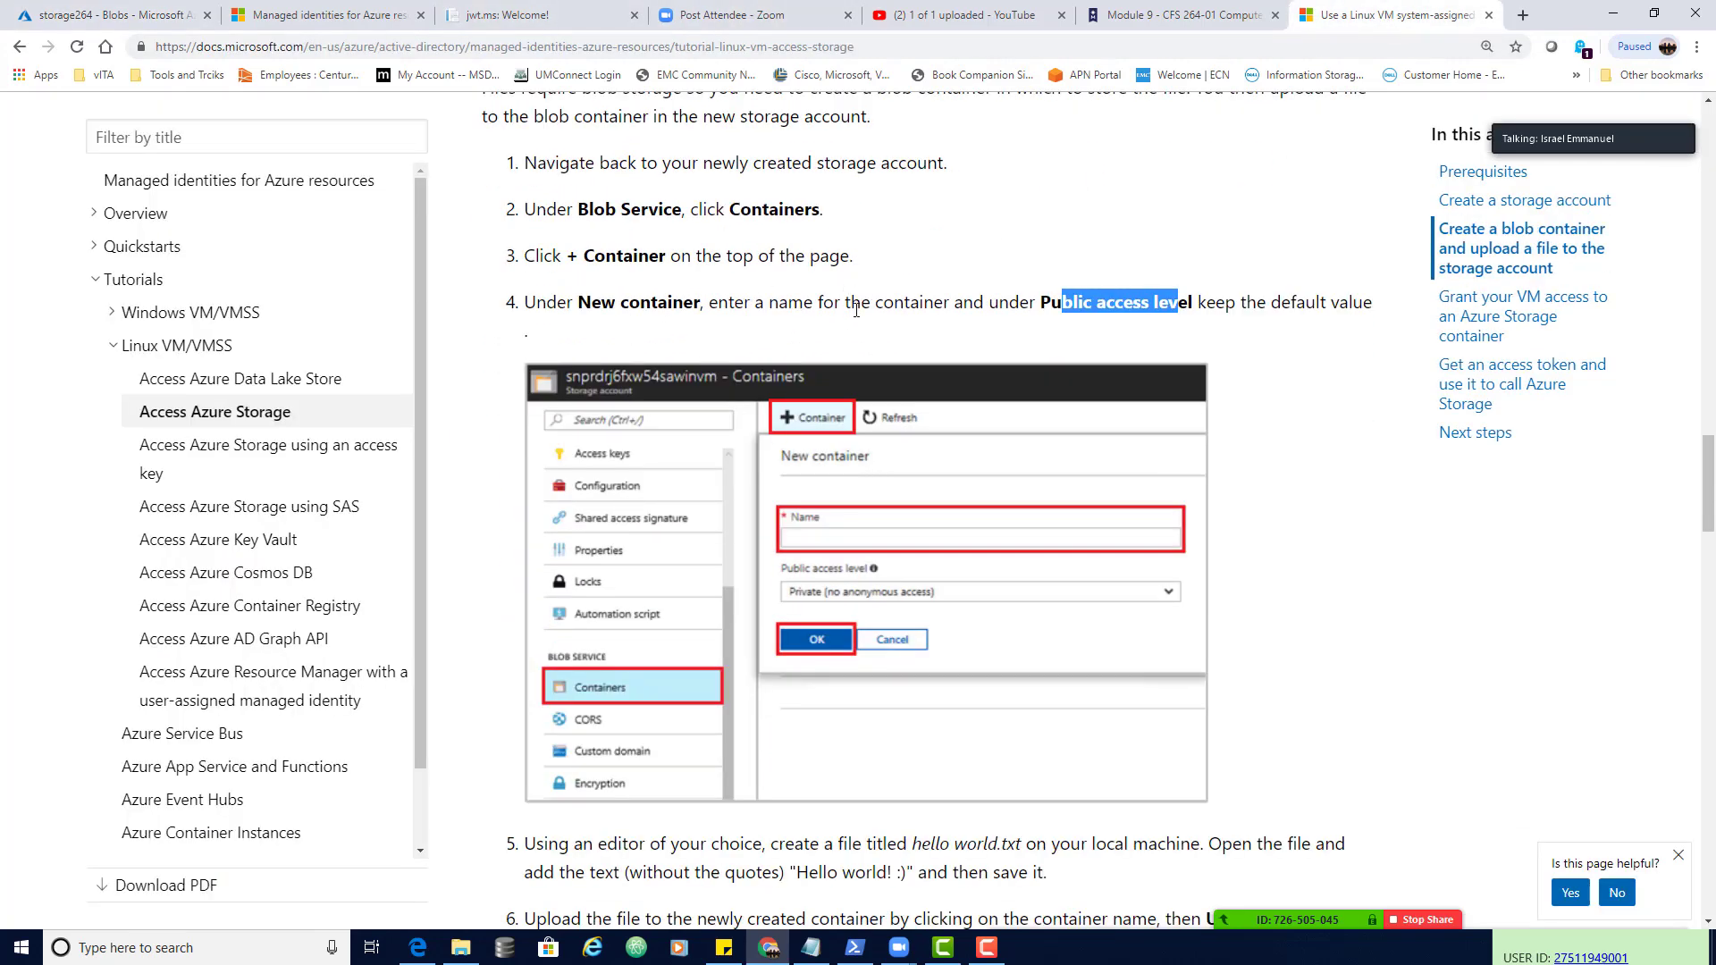
{"action": "scroll", "coordinate": [856, 310], "scroll_direction": "down", "scroll_amount": 1}
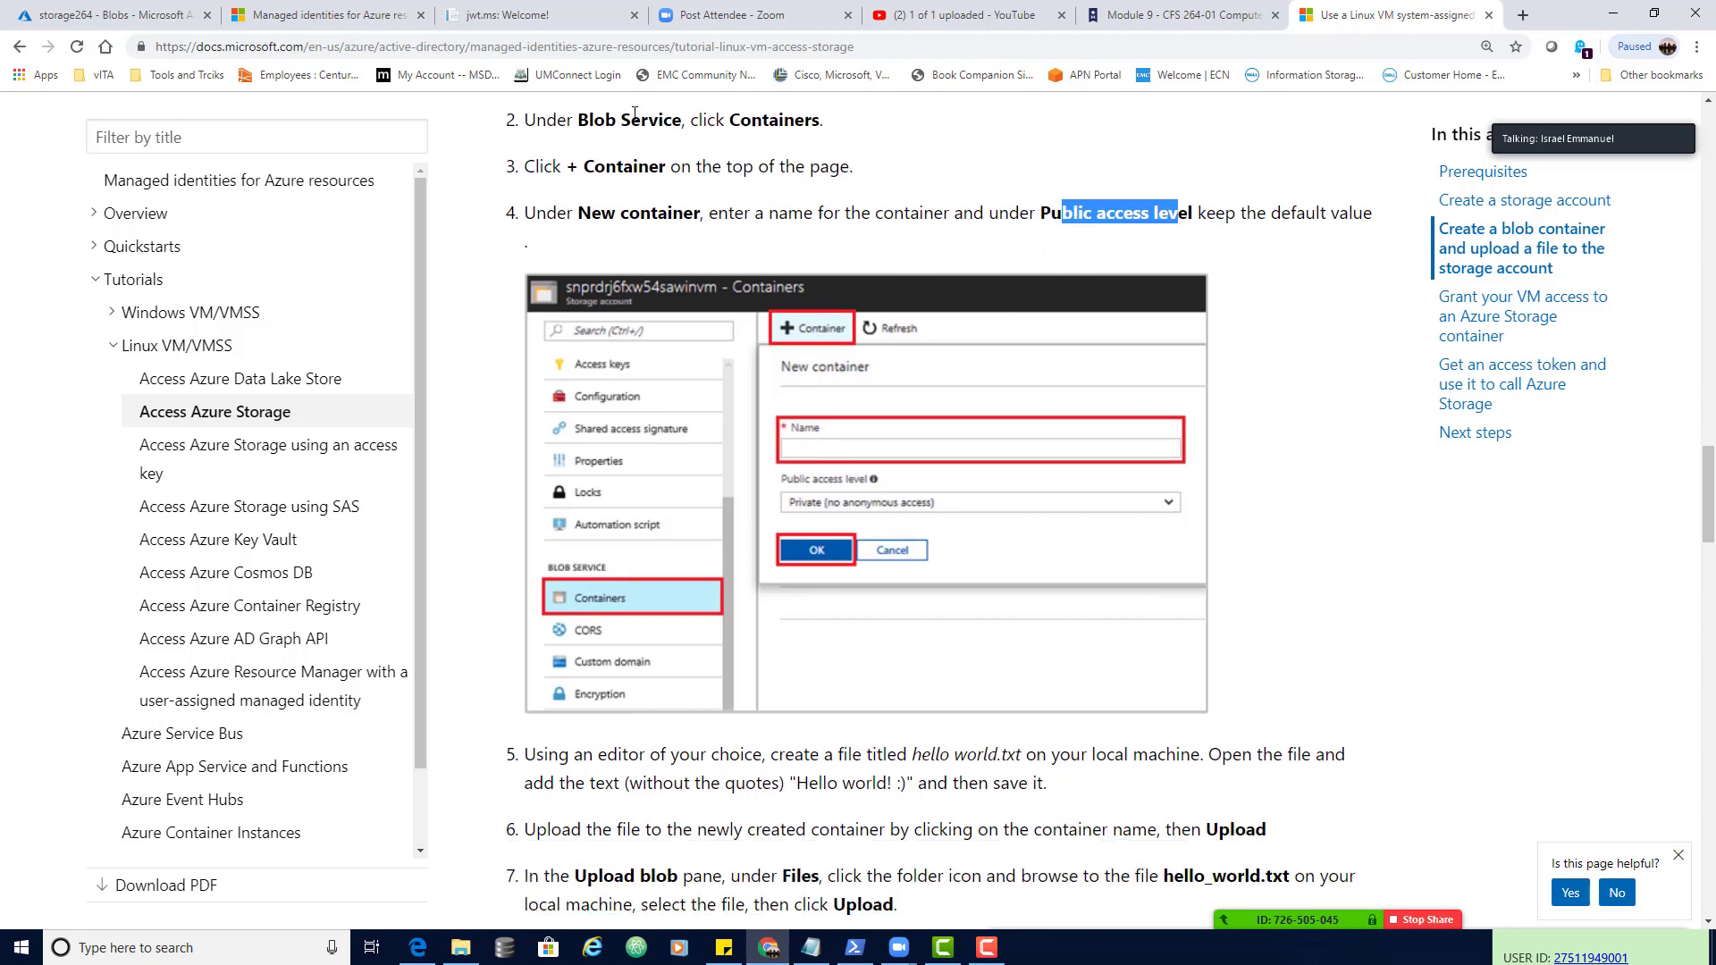
{"action": "left_click", "coordinate": [156, 16]}
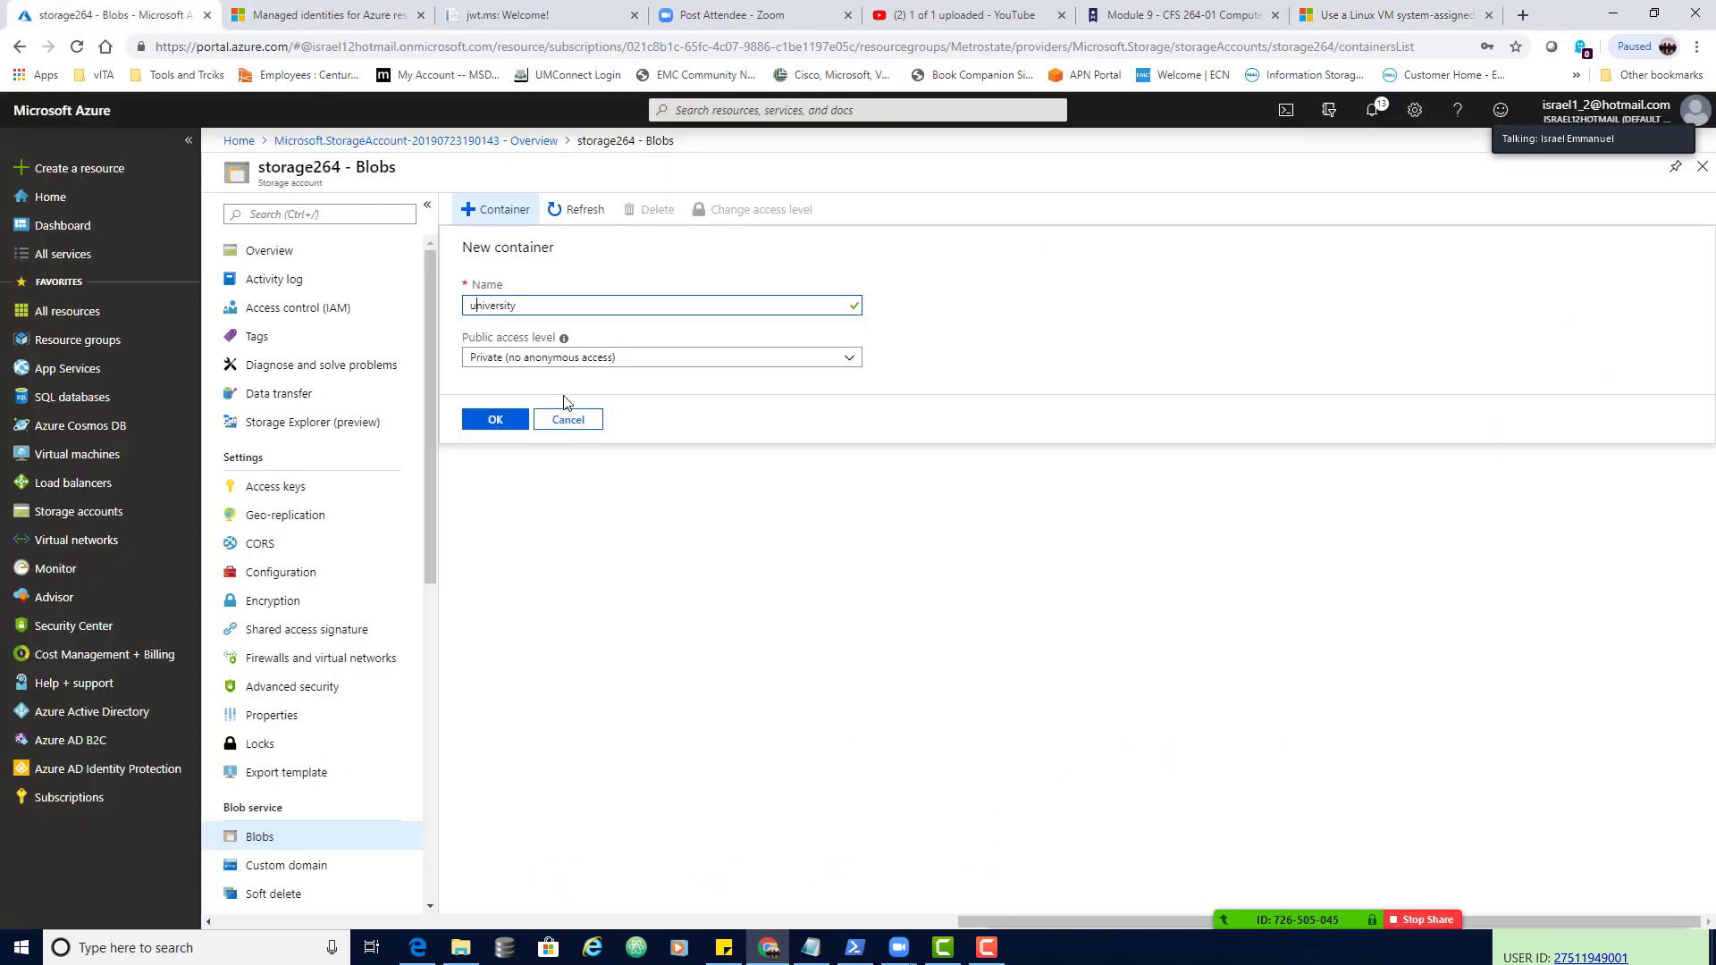
{"action": "left_click", "coordinate": [493, 420]}
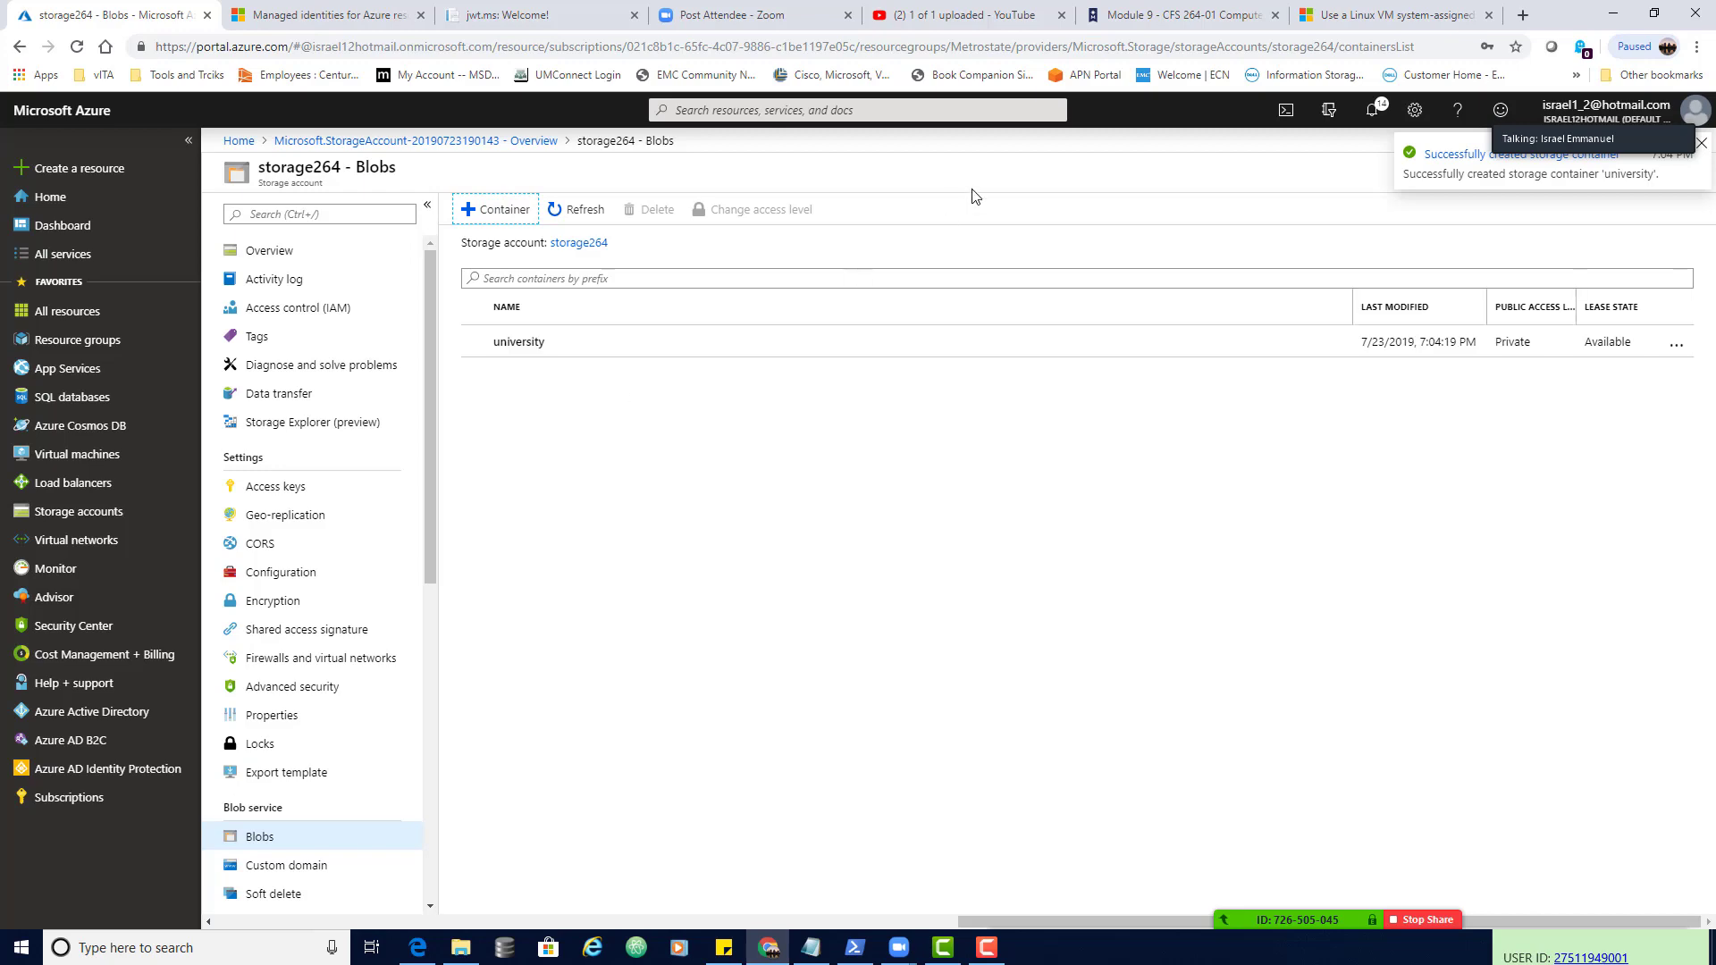
- Read the tutorial's instructions on preparing hello world.txt and uploading it to the container, then return to the portal
{"action": "left_click", "coordinate": [1393, 15]}
{"action": "scroll", "coordinate": [1174, 438], "scroll_direction": "down", "scroll_amount": 1}
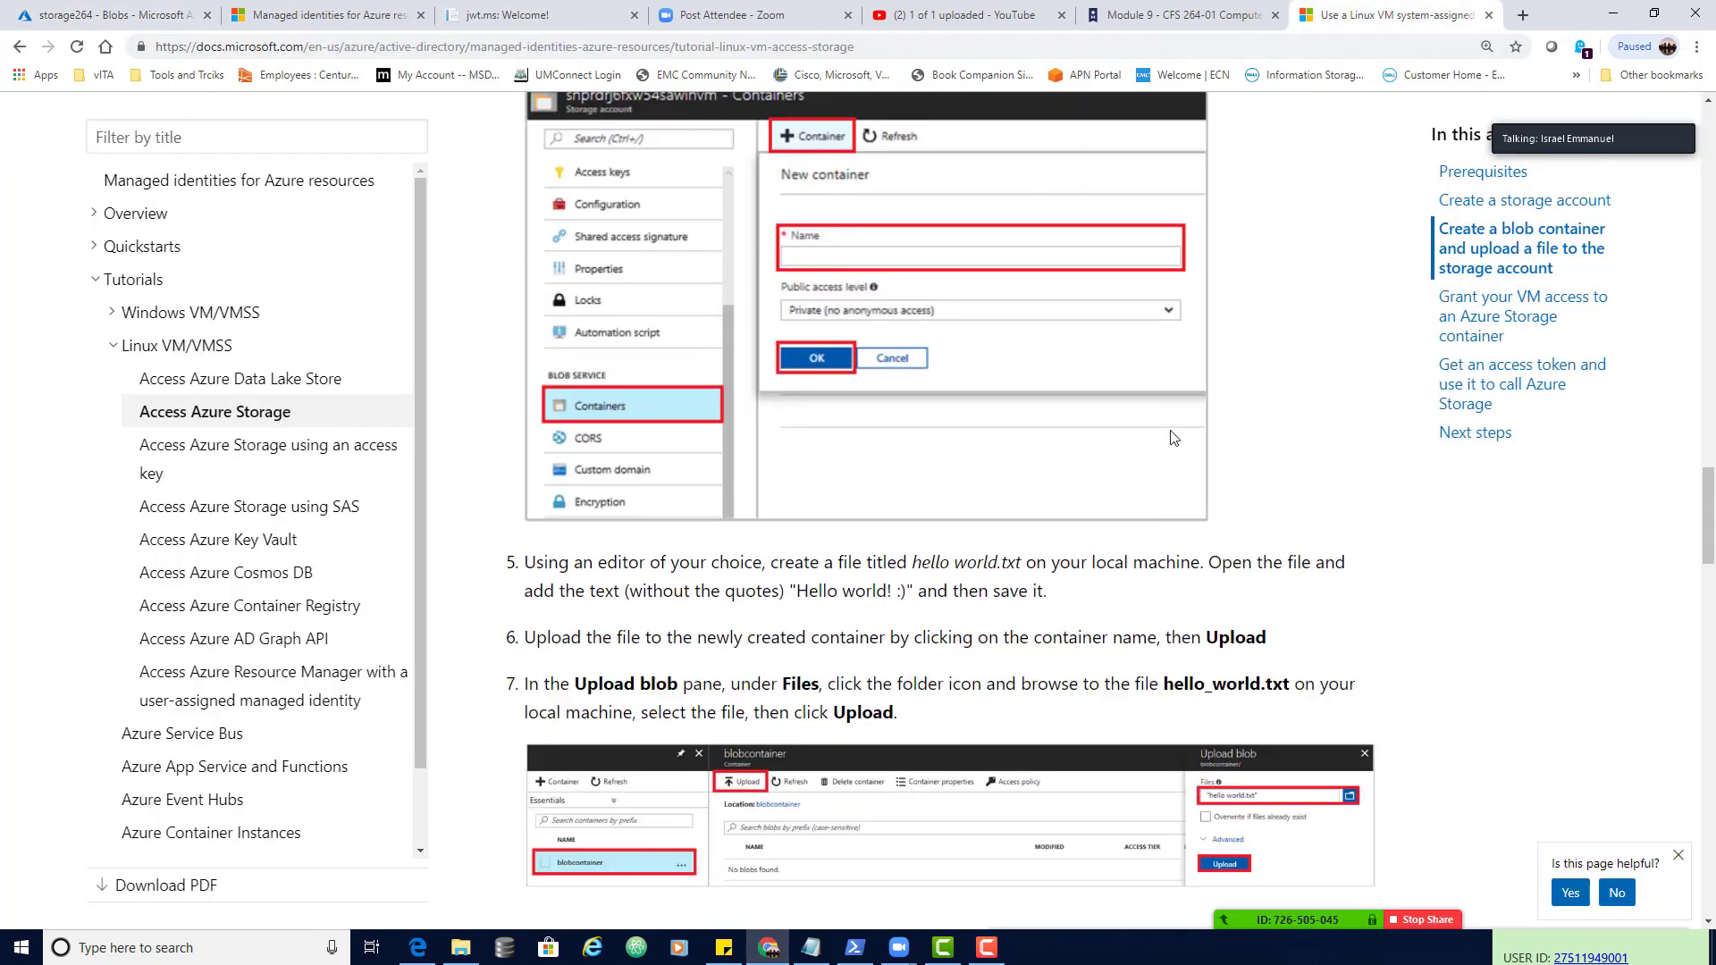
{"action": "scroll", "coordinate": [1173, 438], "scroll_direction": "down", "scroll_amount": 3}
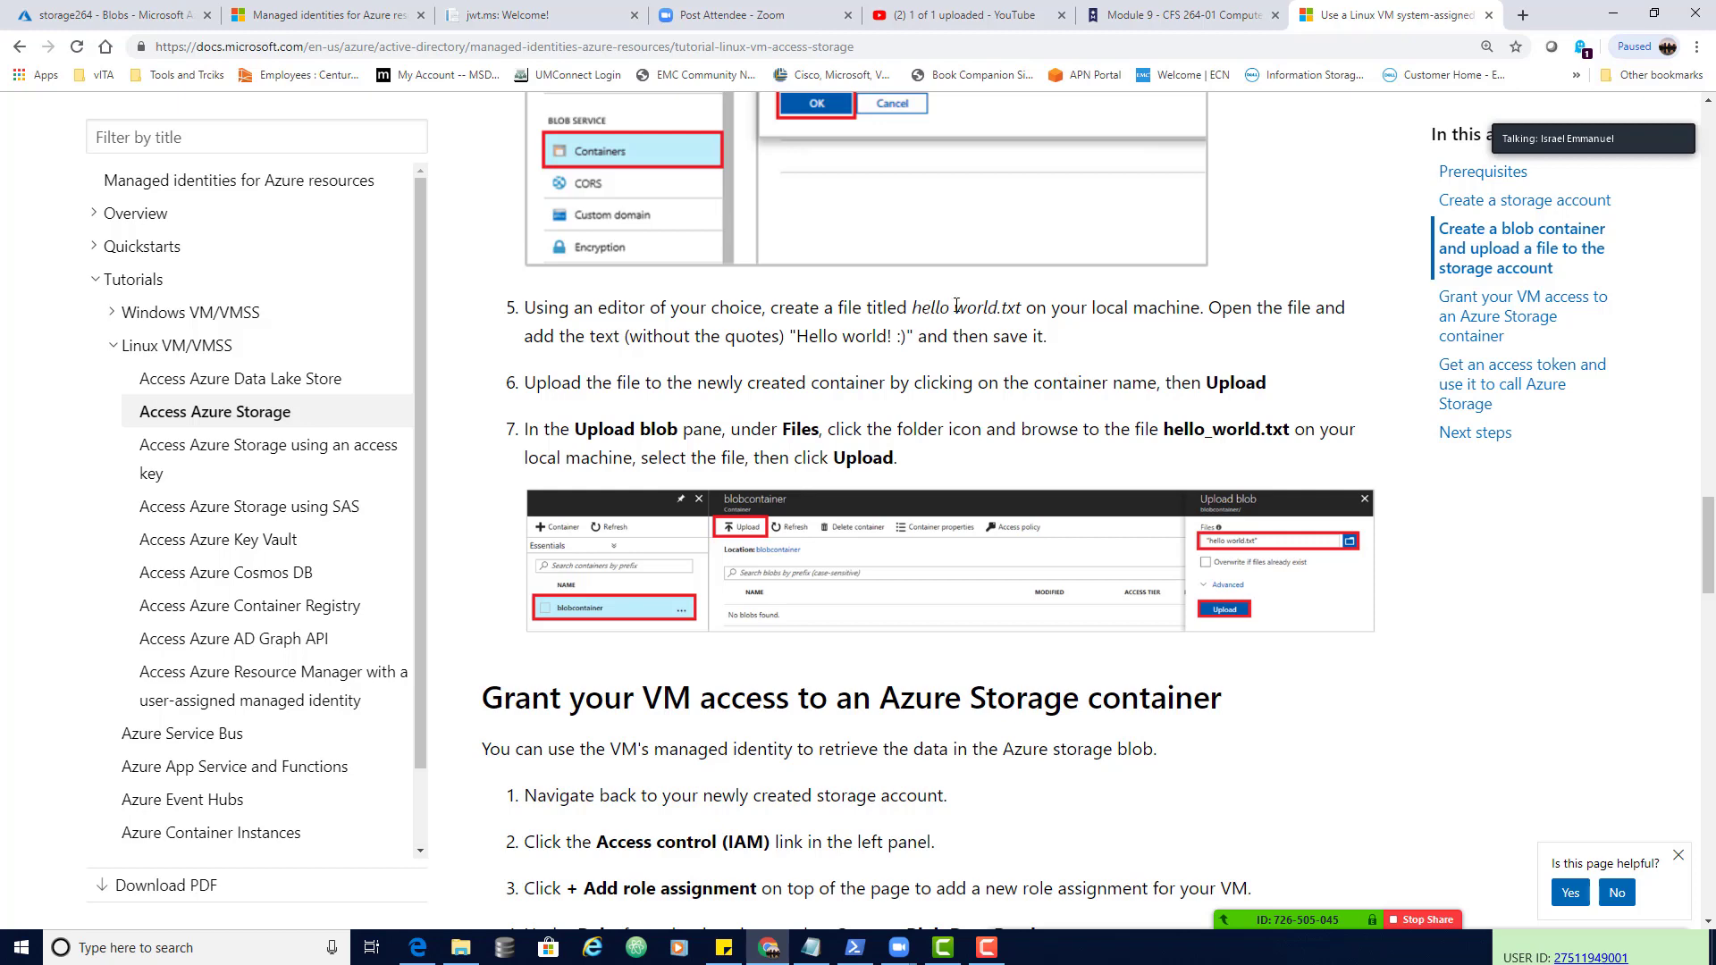
{"action": "left_click_drag", "start_coordinate": [921, 307], "coordinate": [1023, 305]}
{"action": "left_click", "coordinate": [1013, 309]}
{"action": "left_click", "coordinate": [122, 16]}
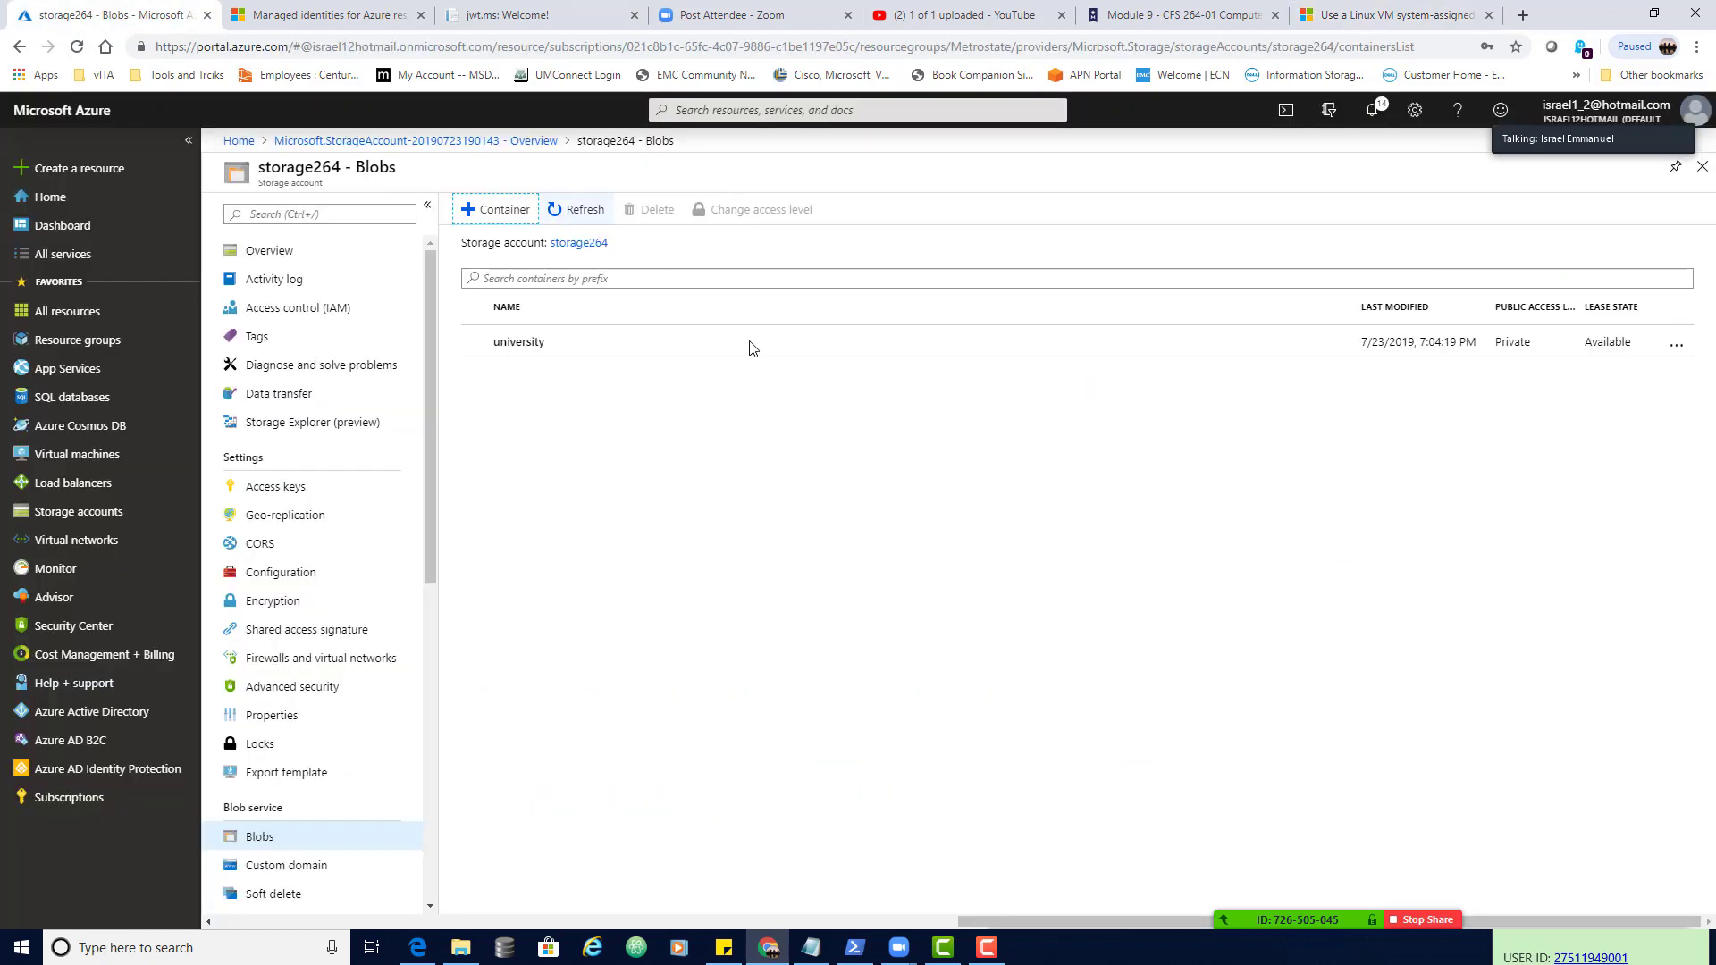
- Upload the hello world text file from the Desktop to the university container
{"action": "left_click", "coordinate": [522, 345]}
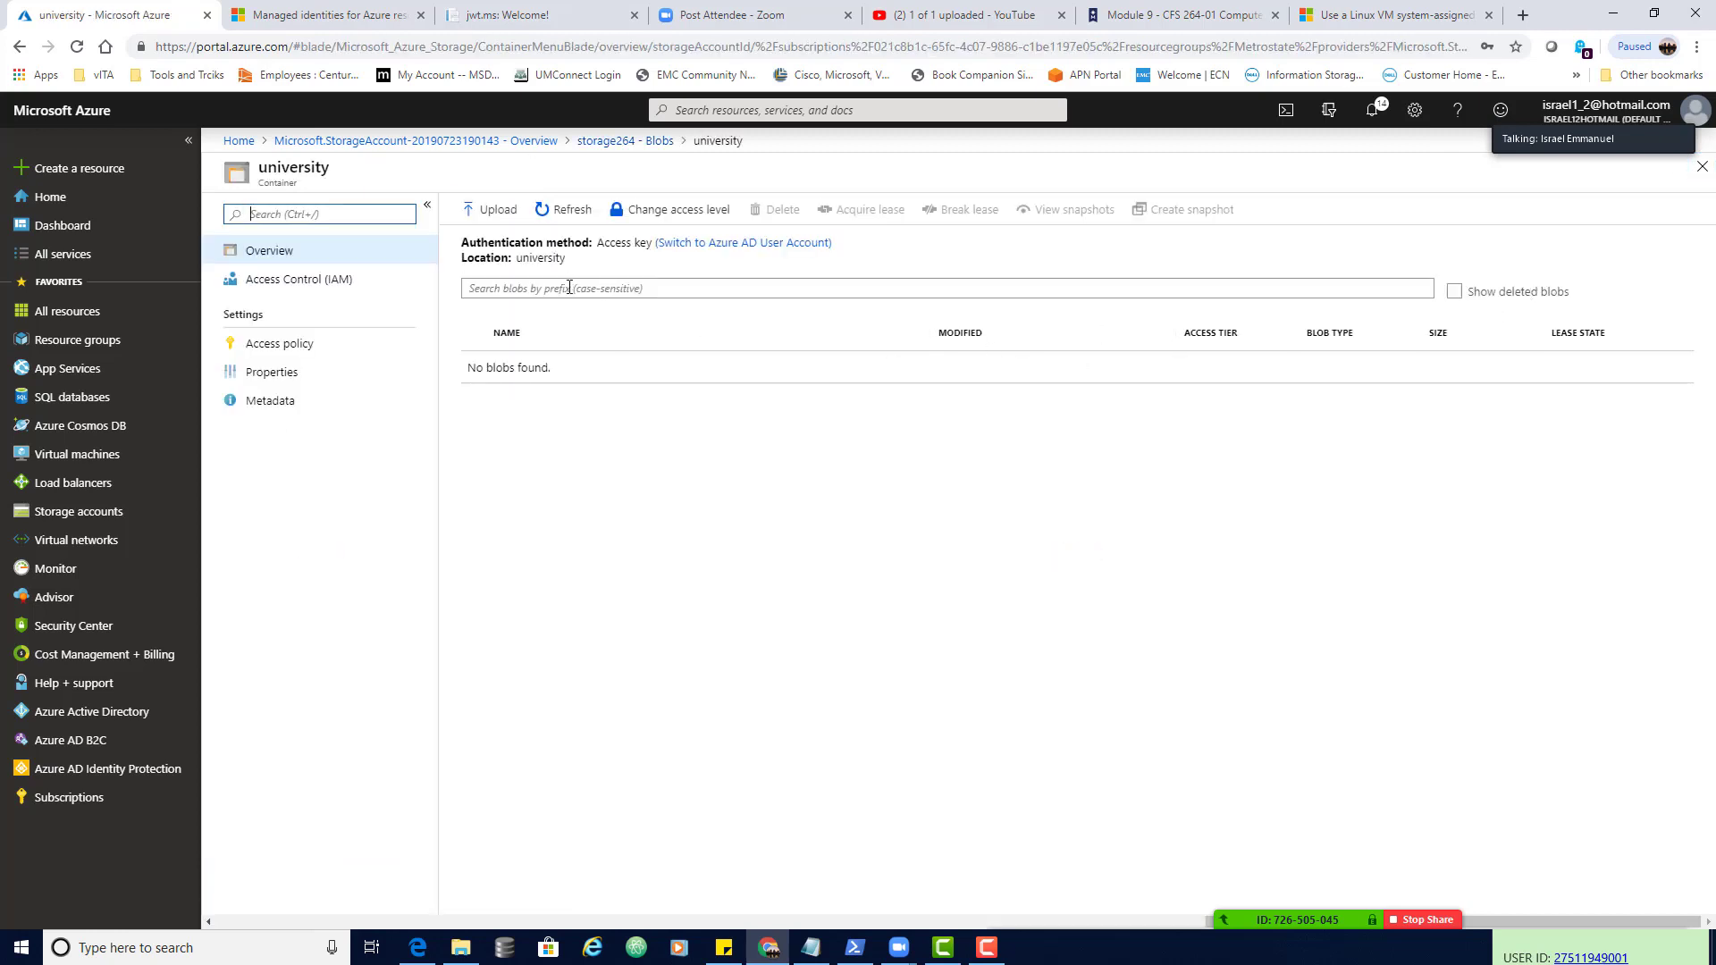
{"action": "left_click", "coordinate": [492, 209]}
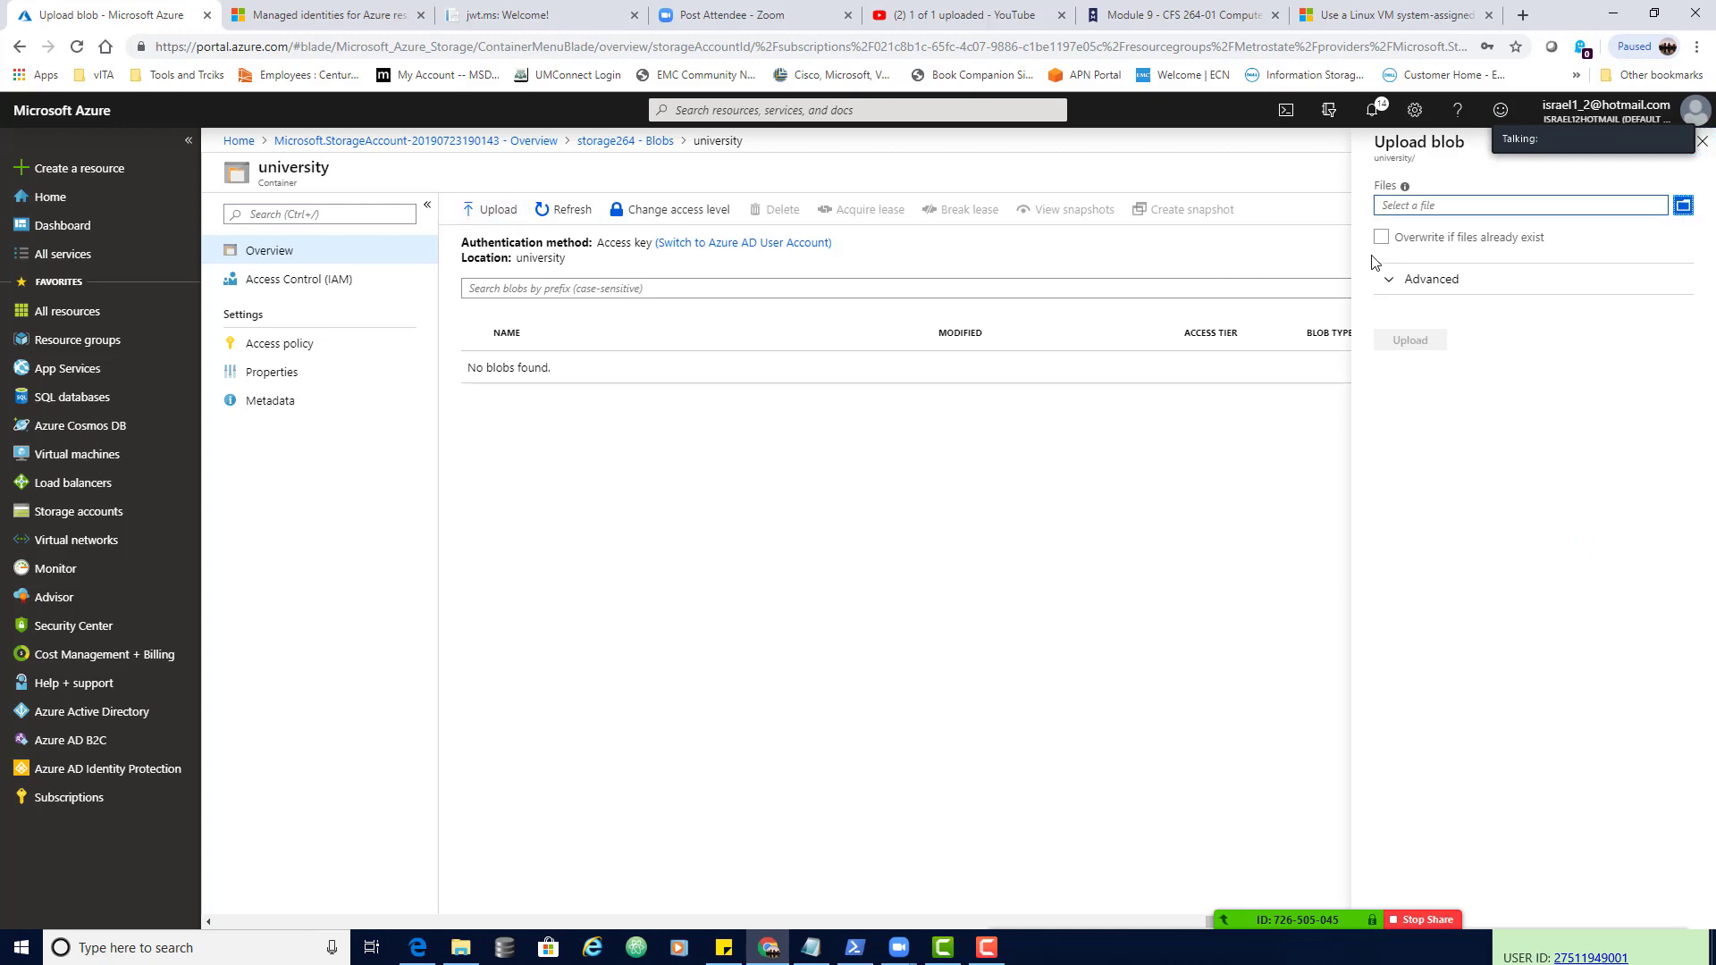
{"action": "left_click", "coordinate": [1684, 207]}
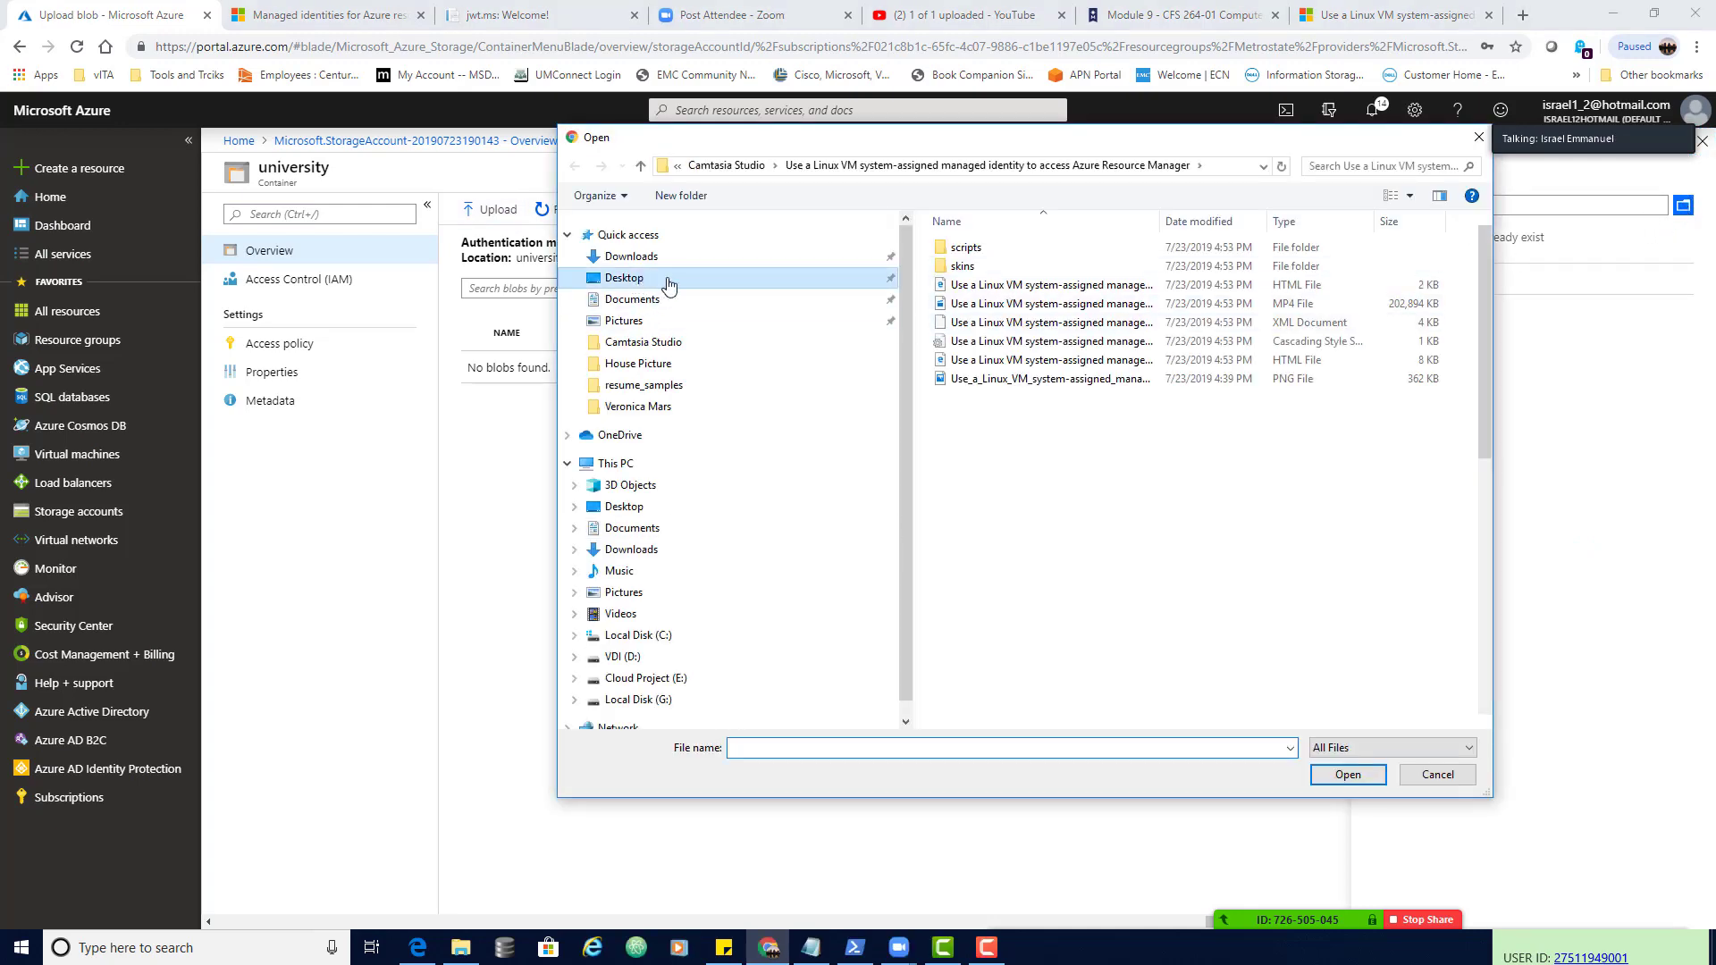
{"action": "left_click", "coordinate": [669, 280]}
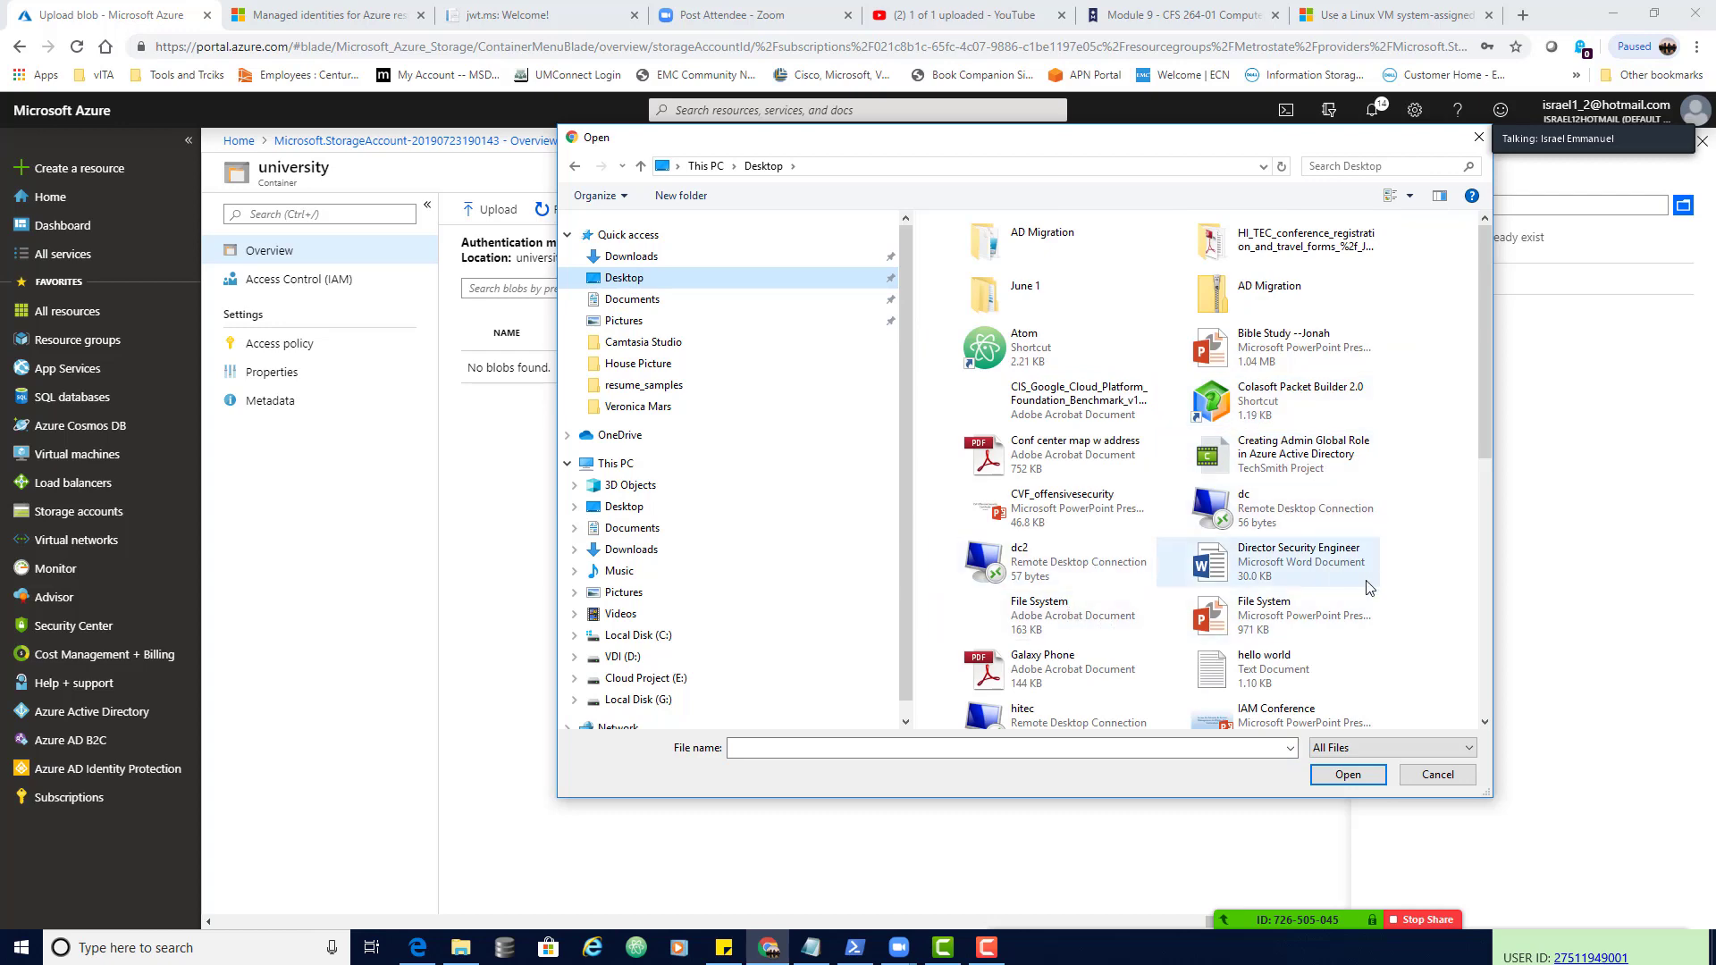
{"action": "double_click", "coordinate": [1284, 676]}
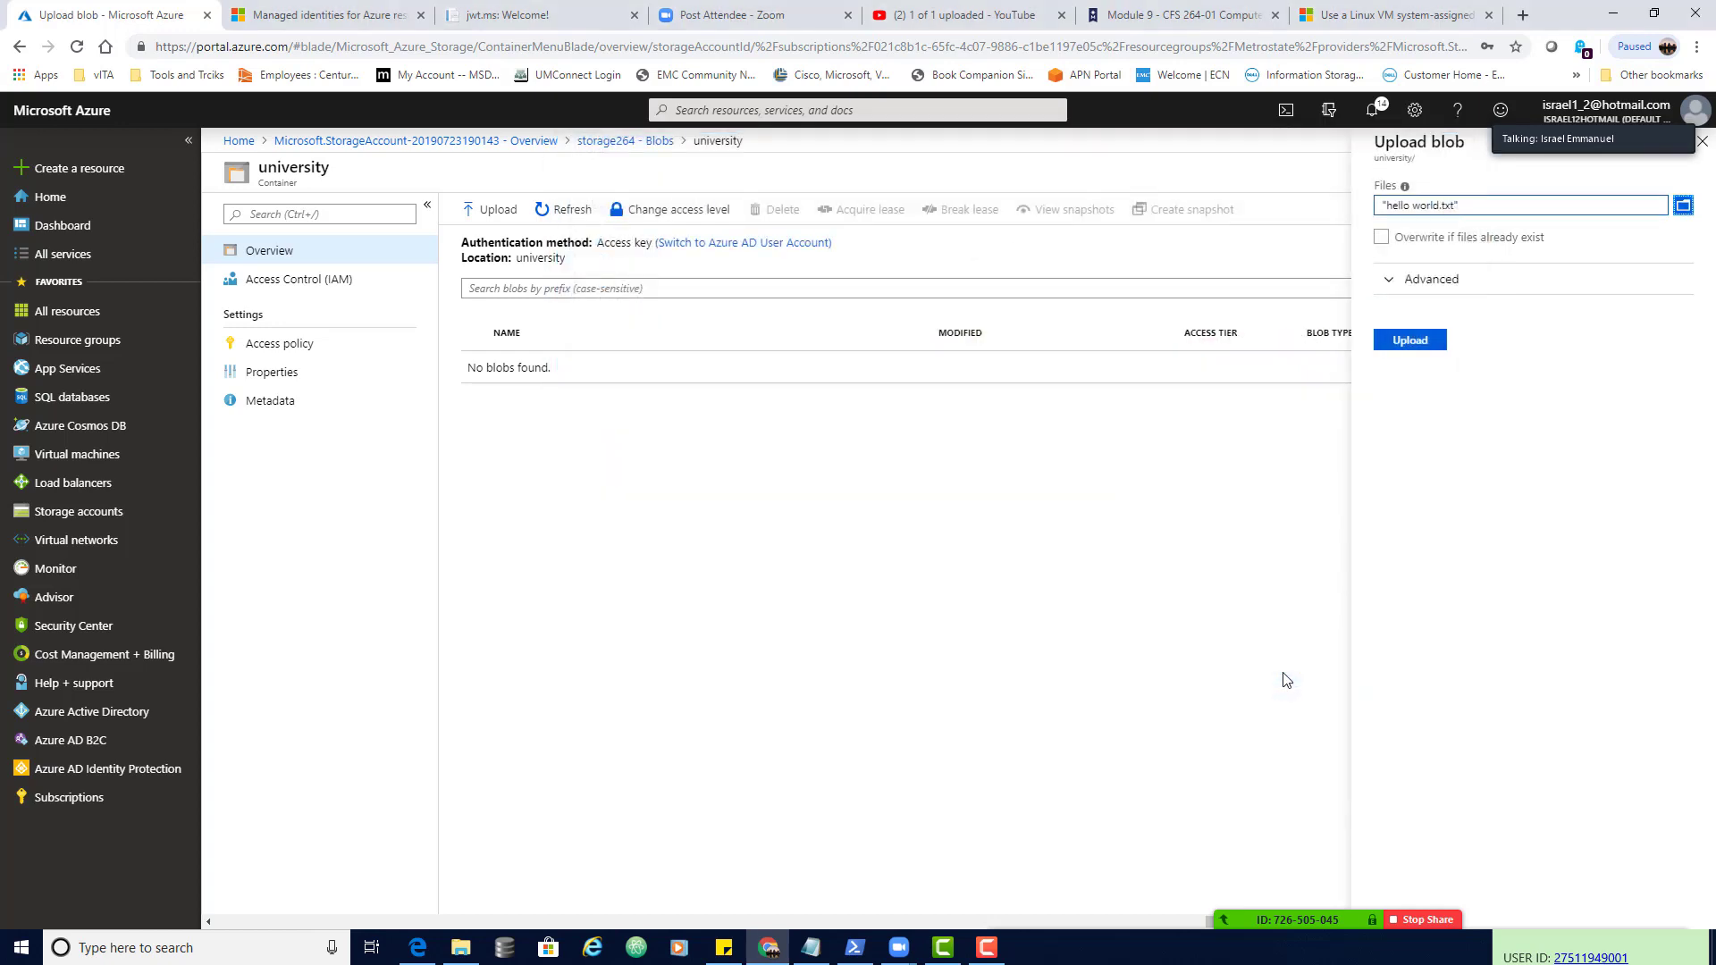
{"action": "left_click", "coordinate": [1412, 341]}
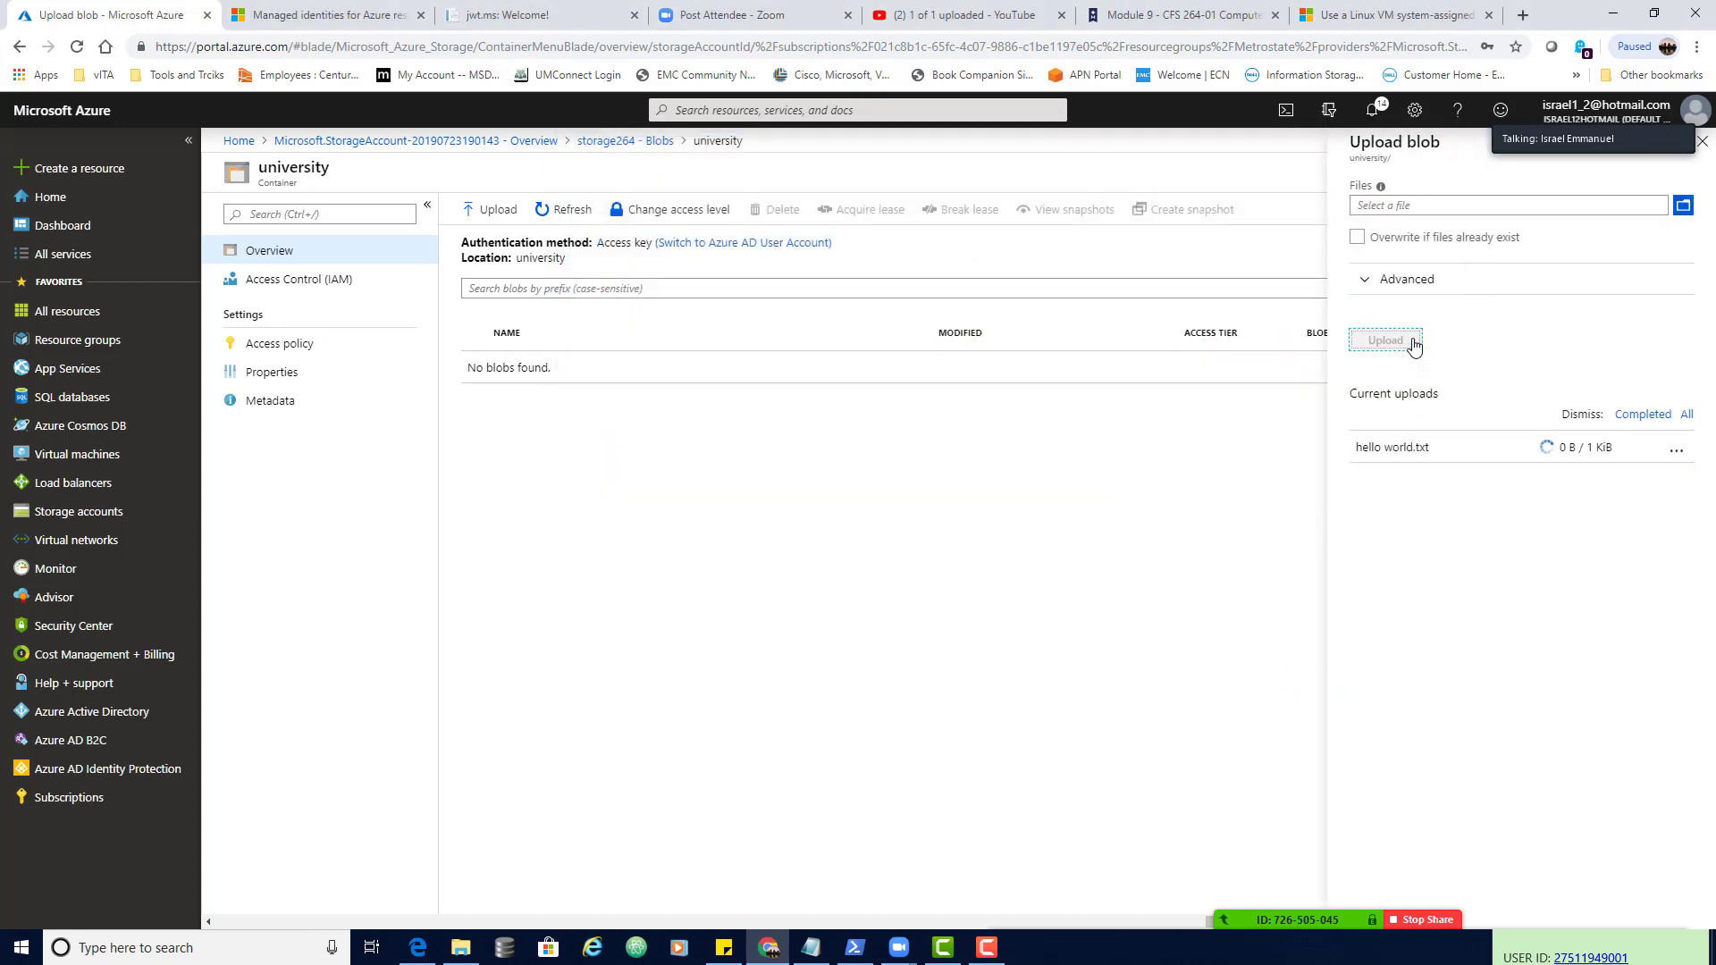
- Read the tutorial's steps for granting the VM access to an Azure Storage container, then return to the portal
{"action": "left_click", "coordinate": [1324, 14]}
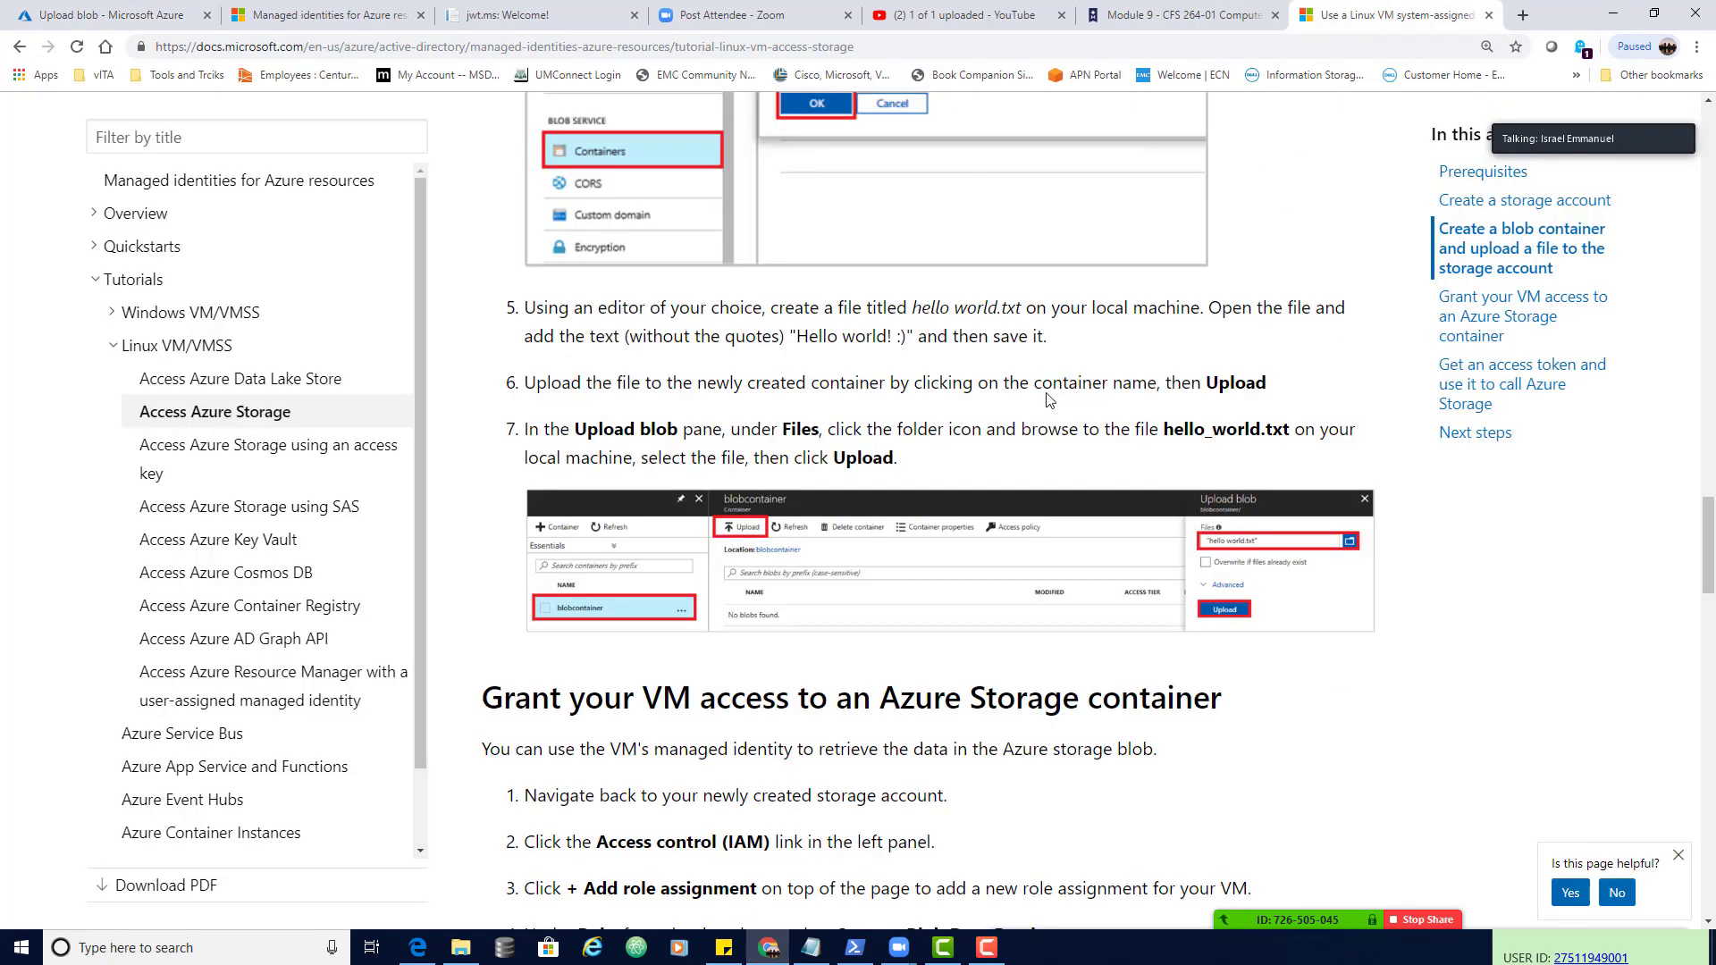
{"action": "scroll", "coordinate": [1042, 395], "scroll_direction": "down", "scroll_amount": 6}
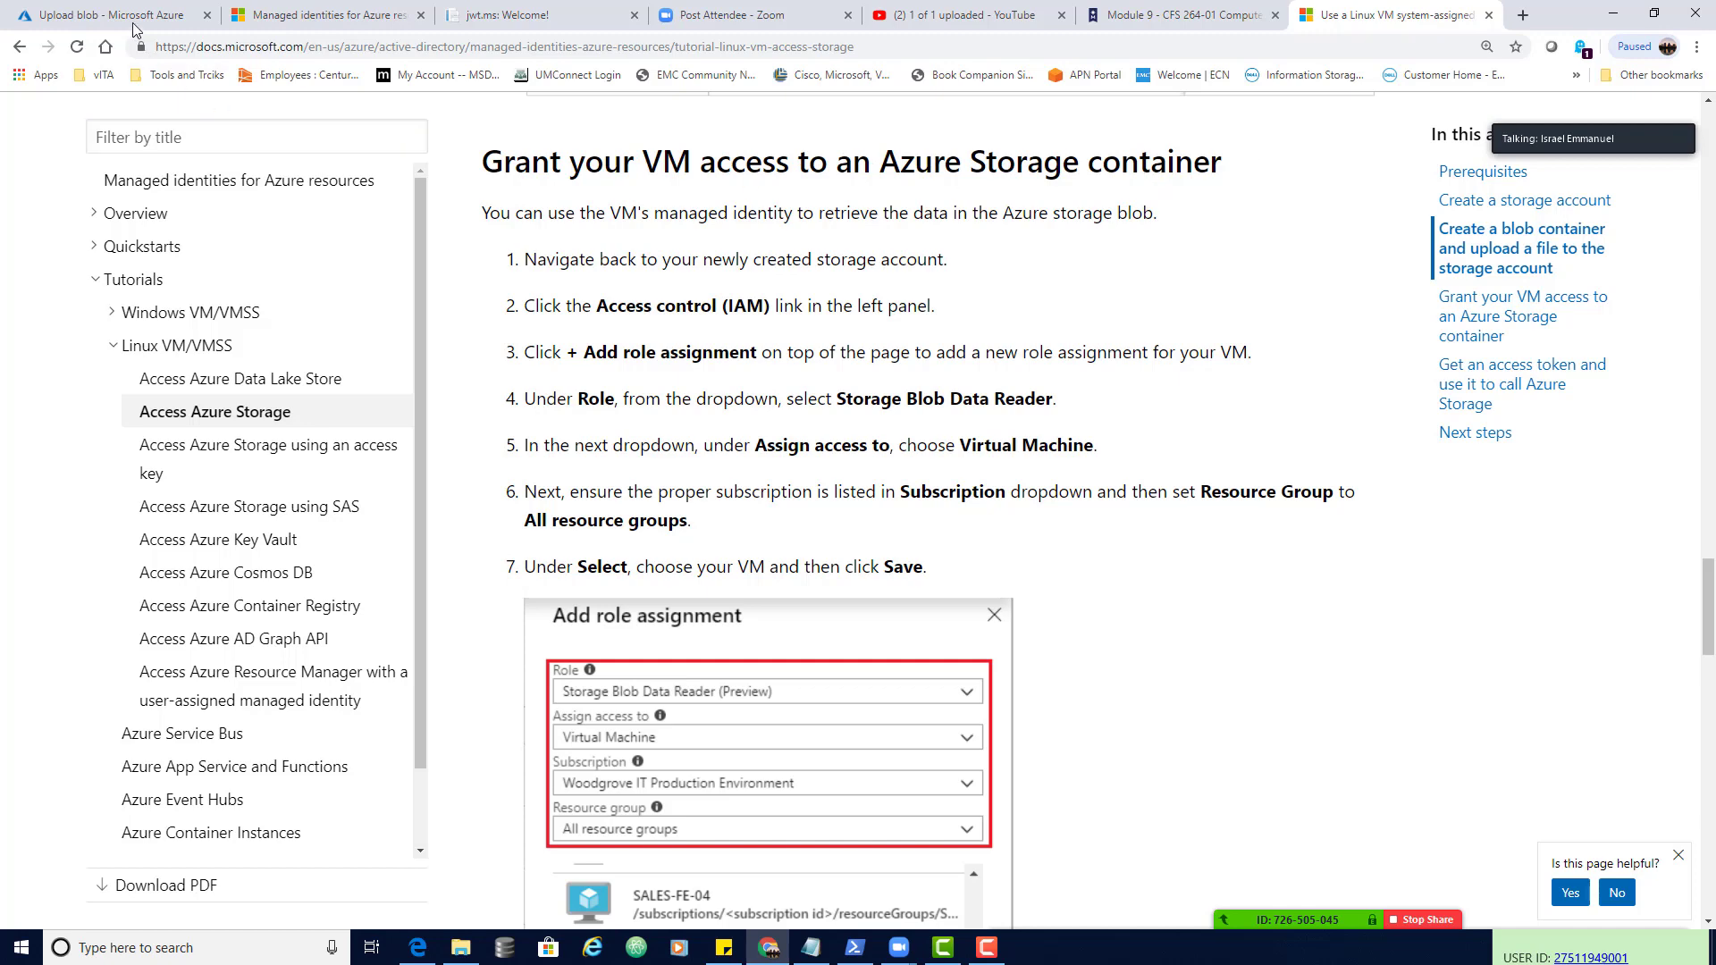
{"action": "key", "text": "ctrl+Tab"}
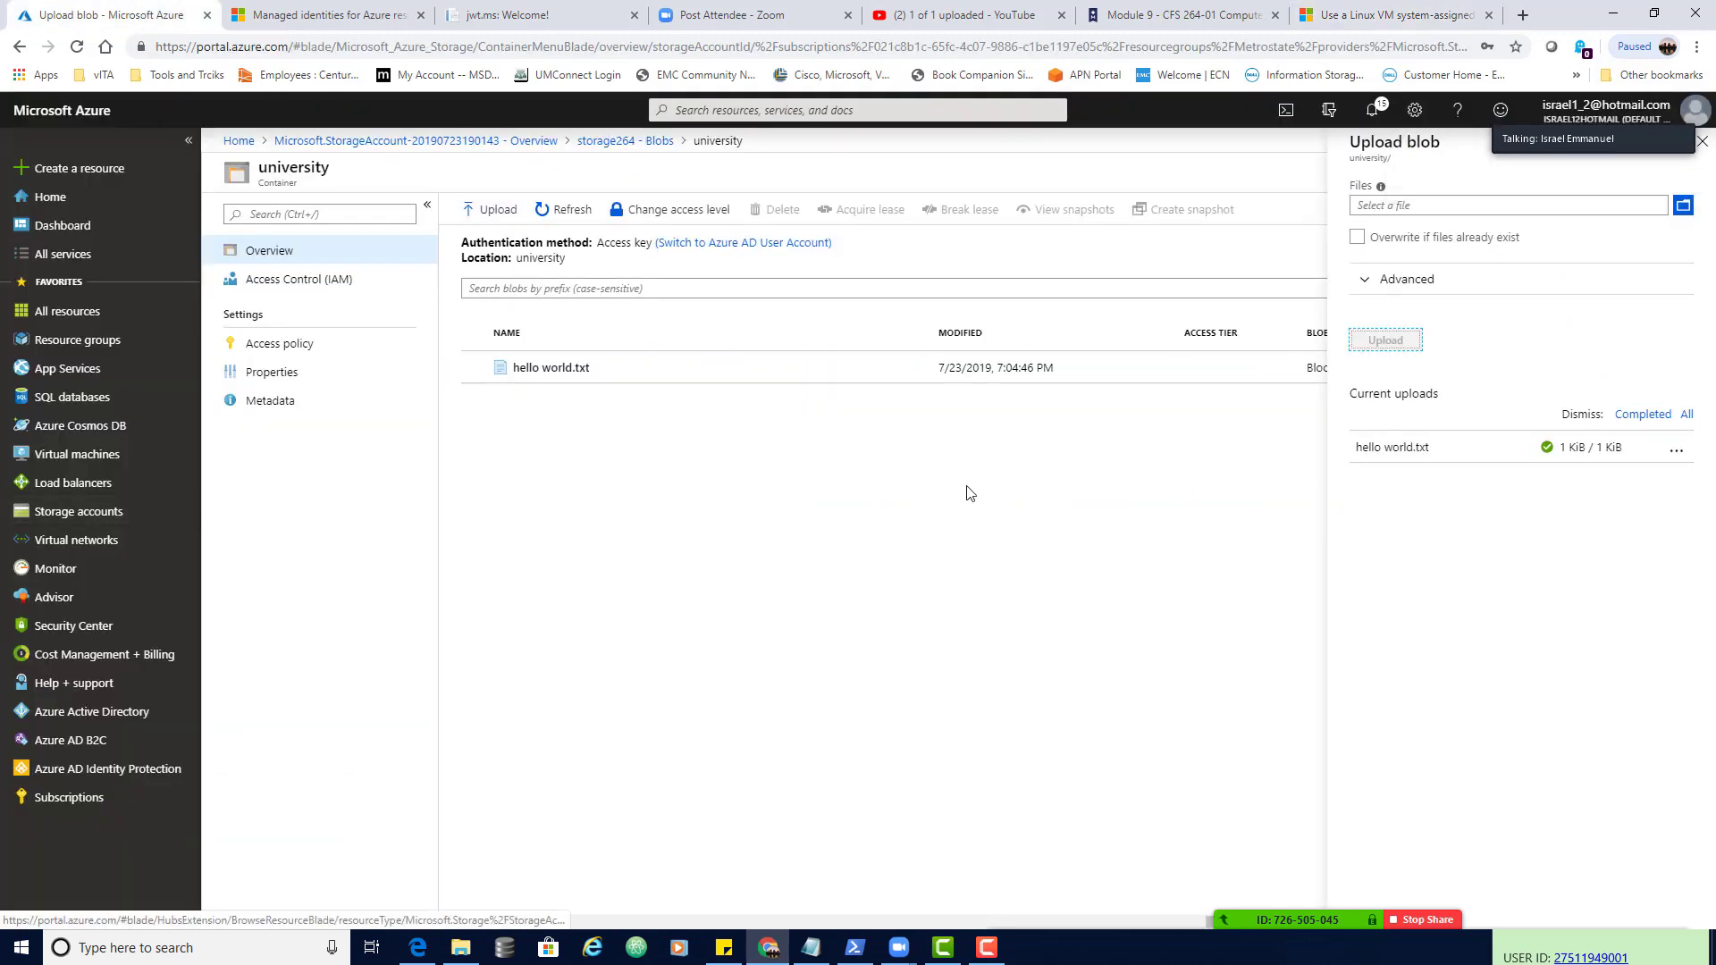
- View the cfs264 virtual machine's overview and recheck where the tutorial grants the VM access
{"action": "left_click", "coordinate": [83, 458]}
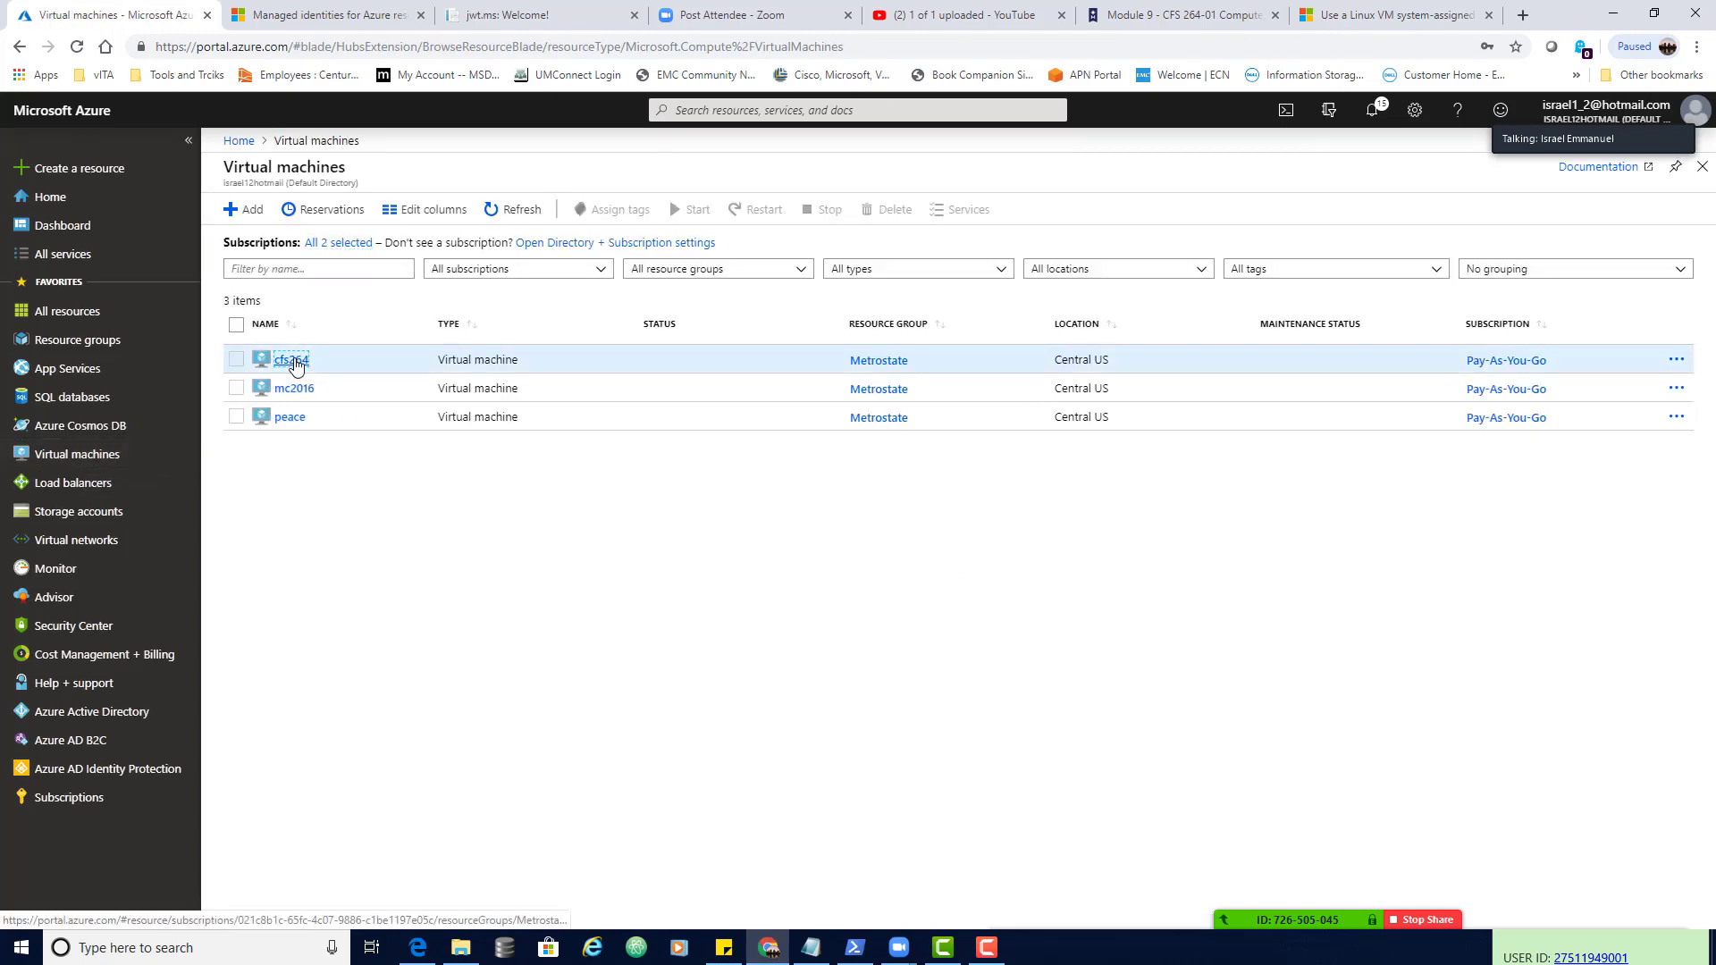
{"action": "left_click", "coordinate": [291, 358]}
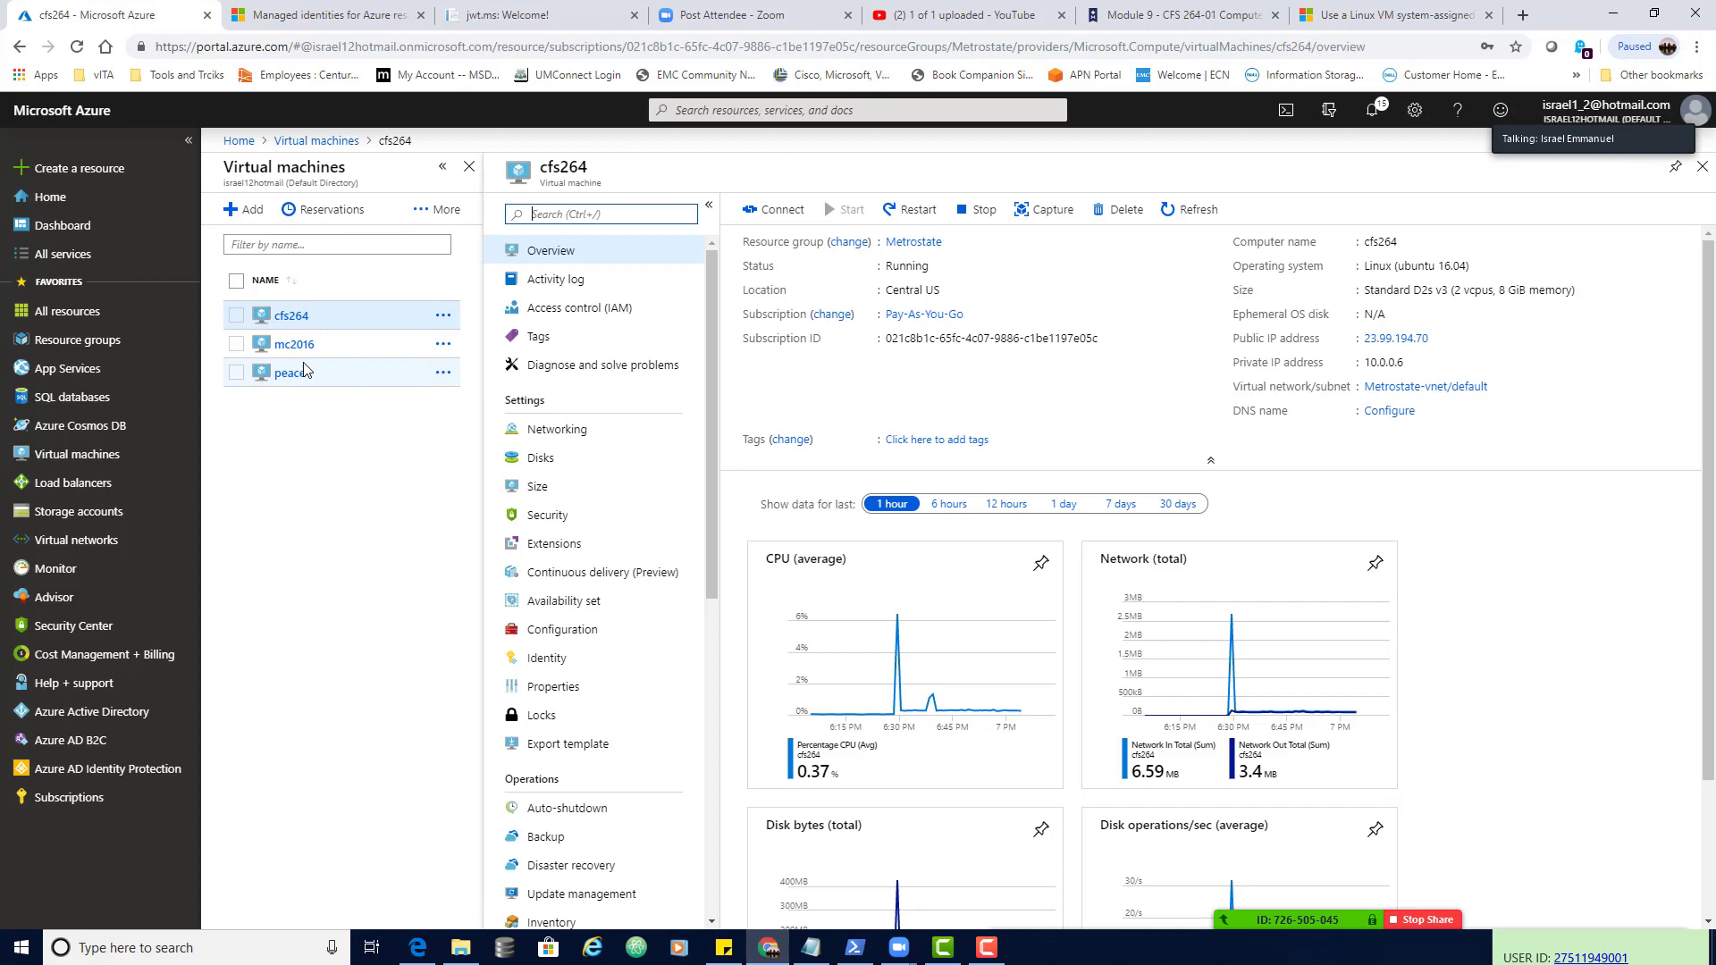
{"action": "left_click", "coordinate": [1384, 18]}
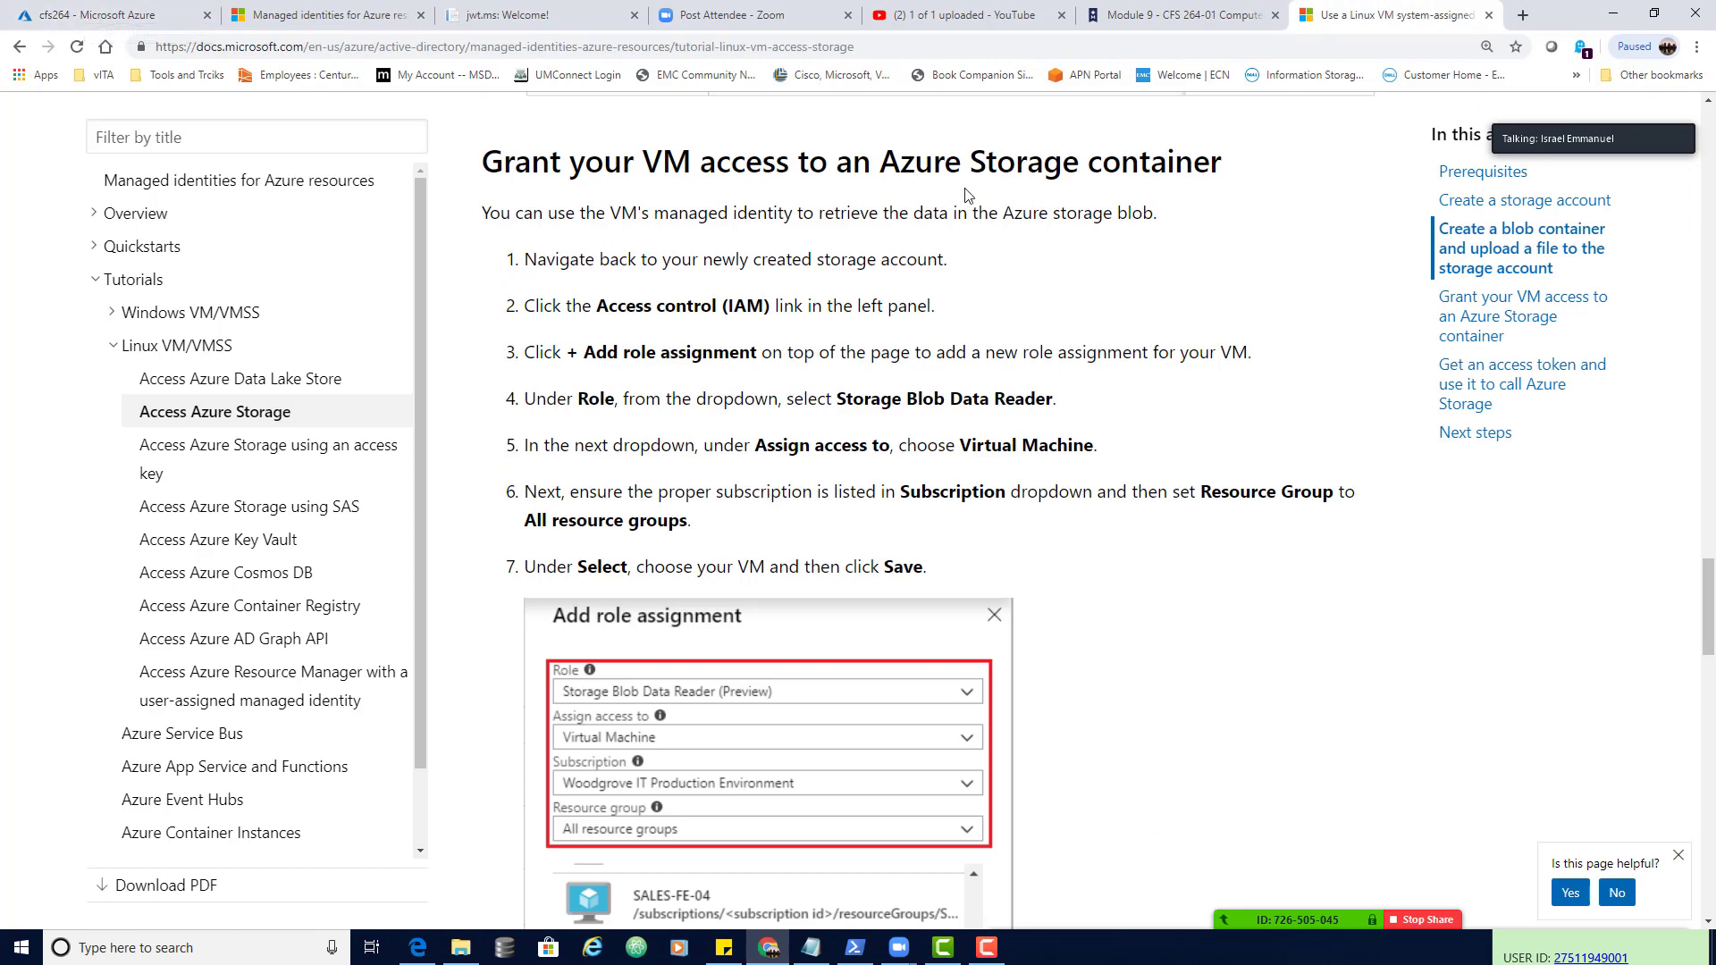
{"action": "left_click", "coordinate": [98, 15]}
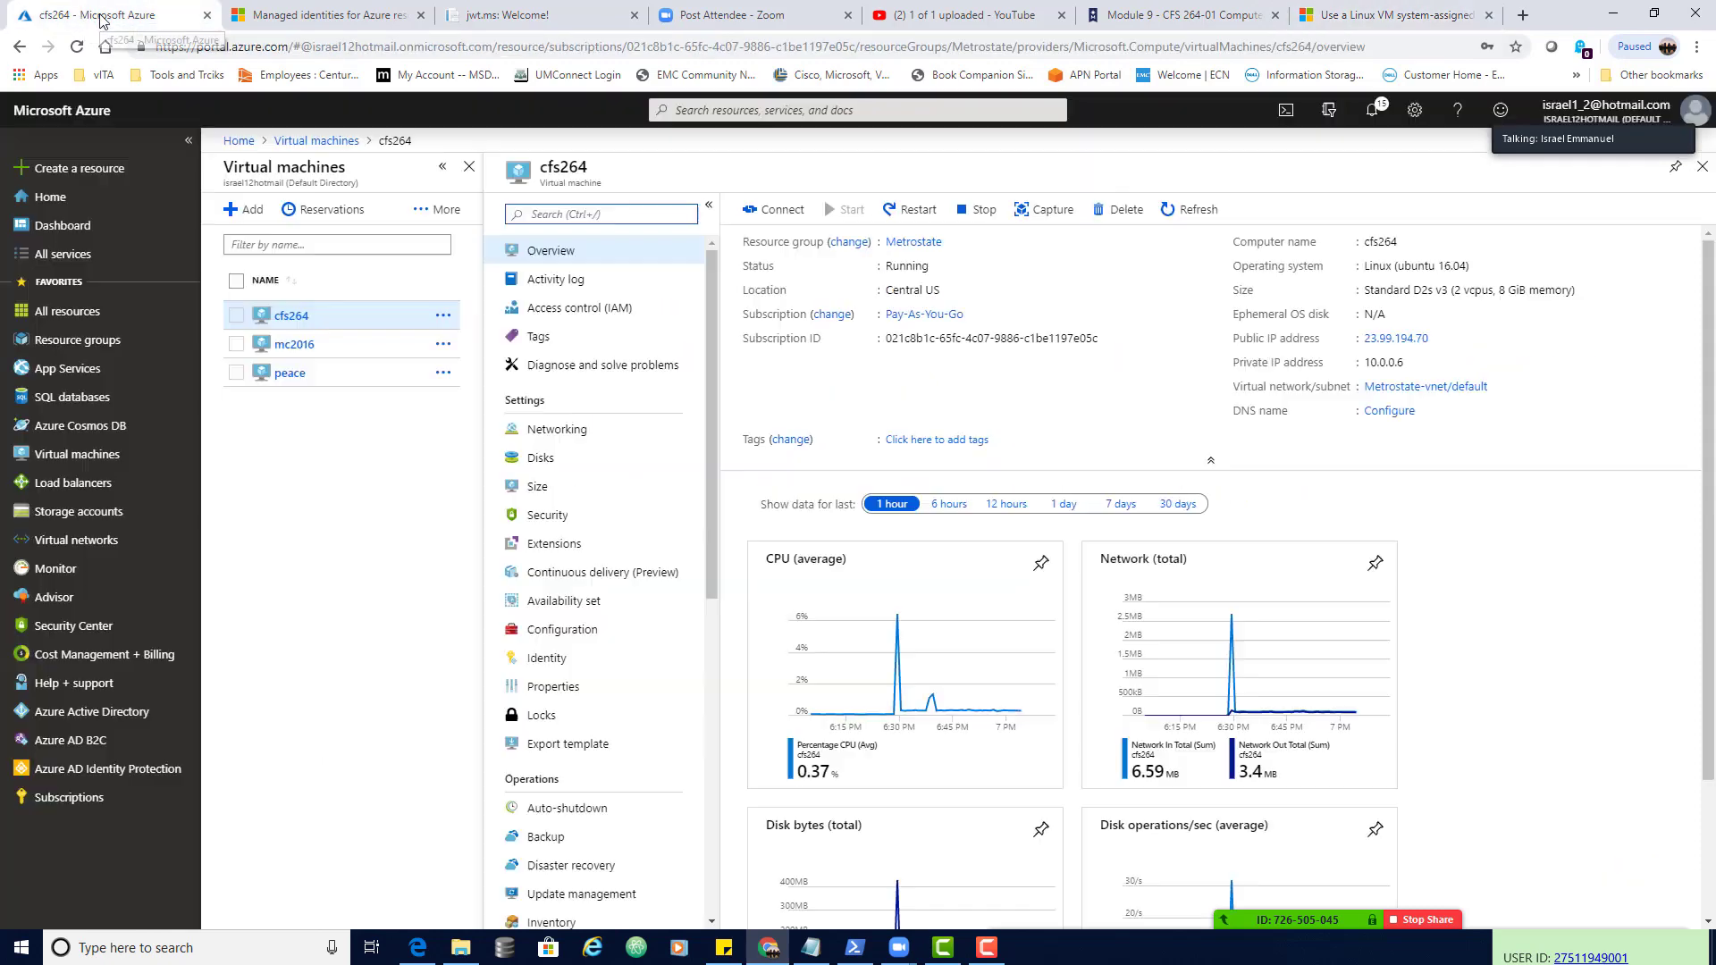
- Go to the university blob container in the storage264 account and open its access control settings
{"action": "left_click", "coordinate": [94, 512]}
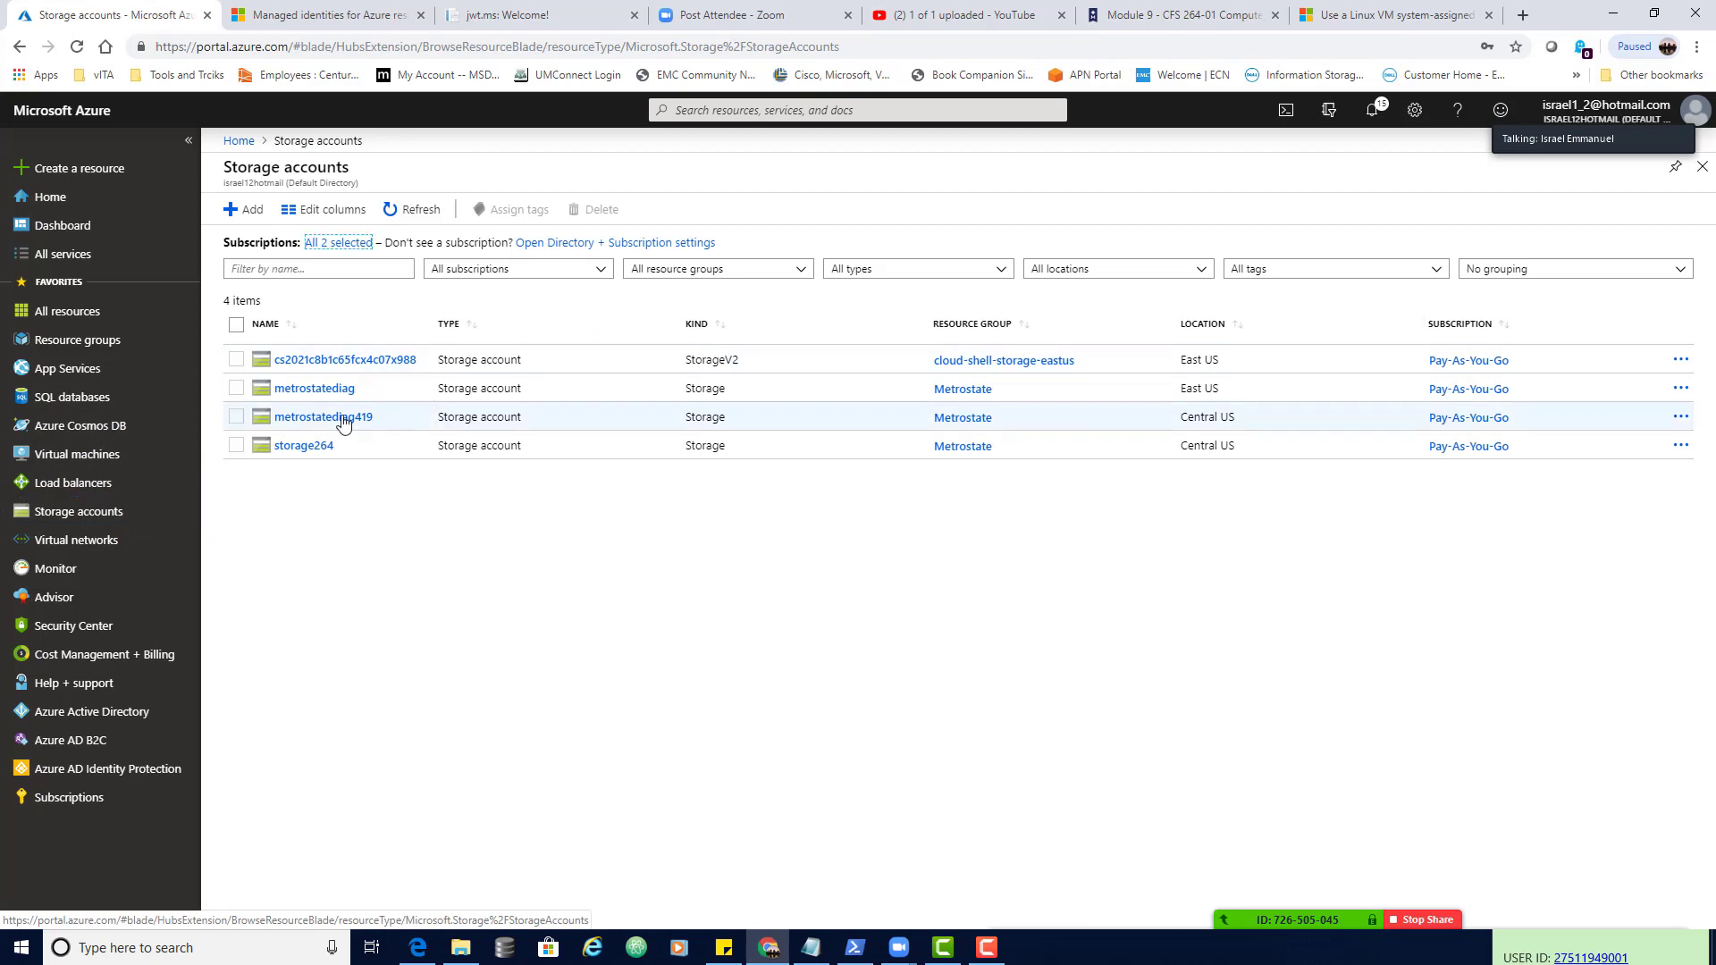
{"action": "left_click", "coordinate": [302, 446]}
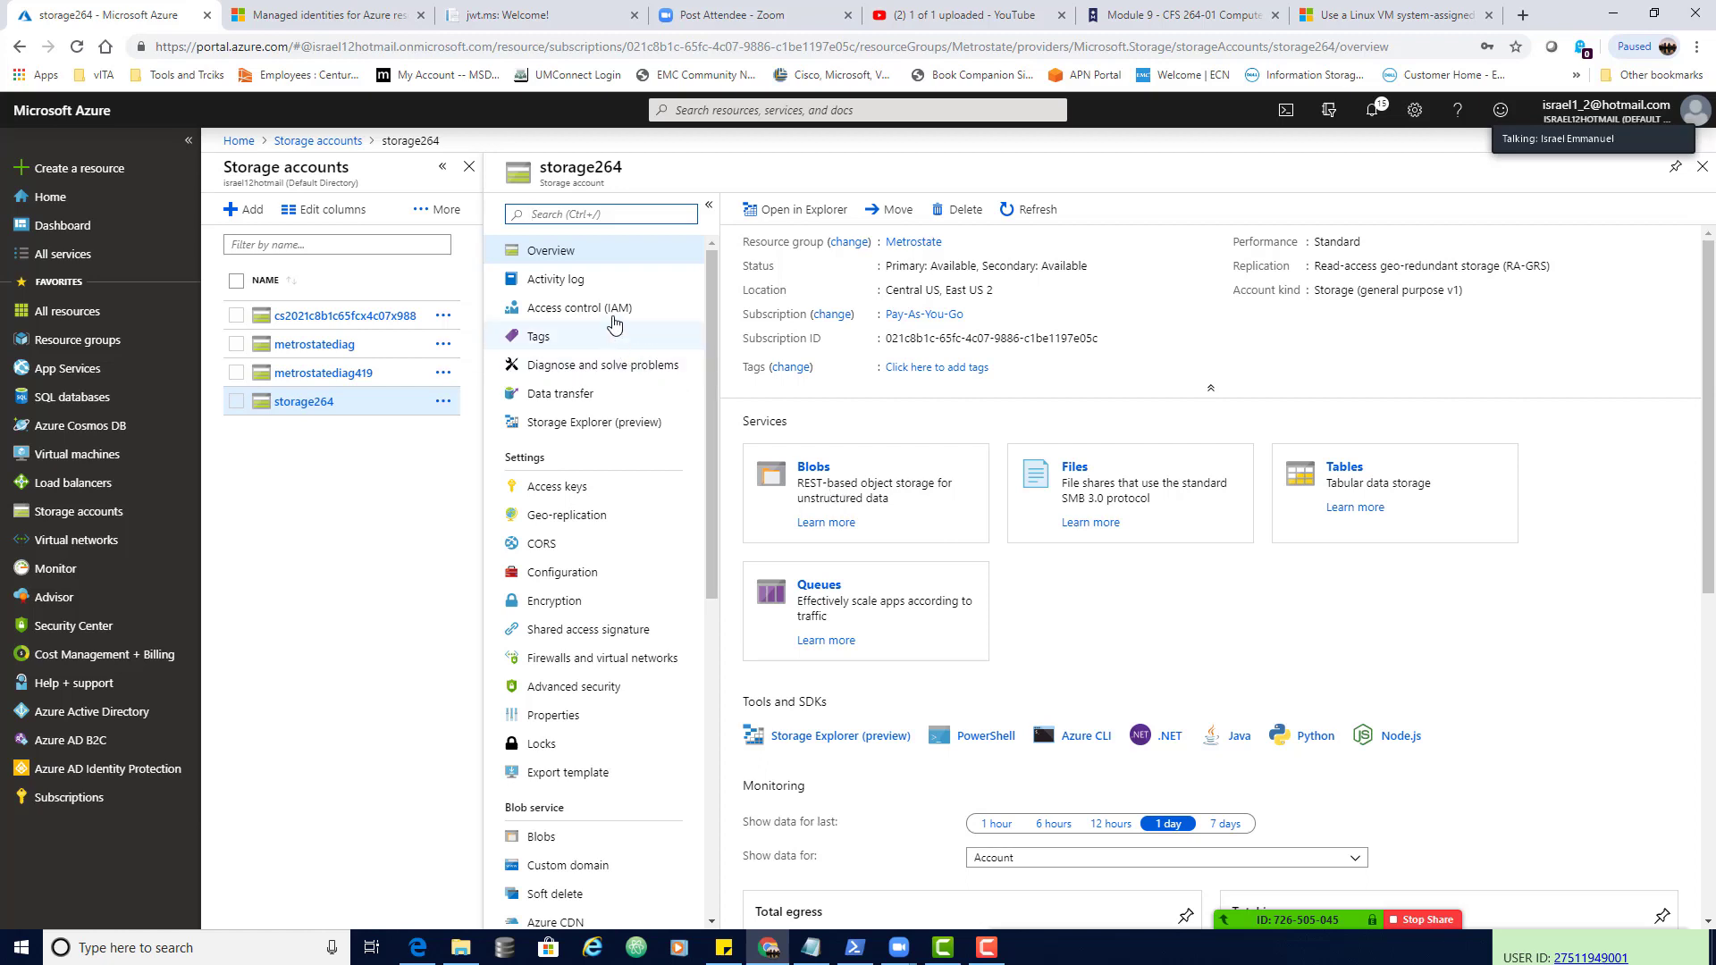
{"action": "left_click", "coordinate": [808, 476]}
{"action": "left_click", "coordinate": [809, 345]}
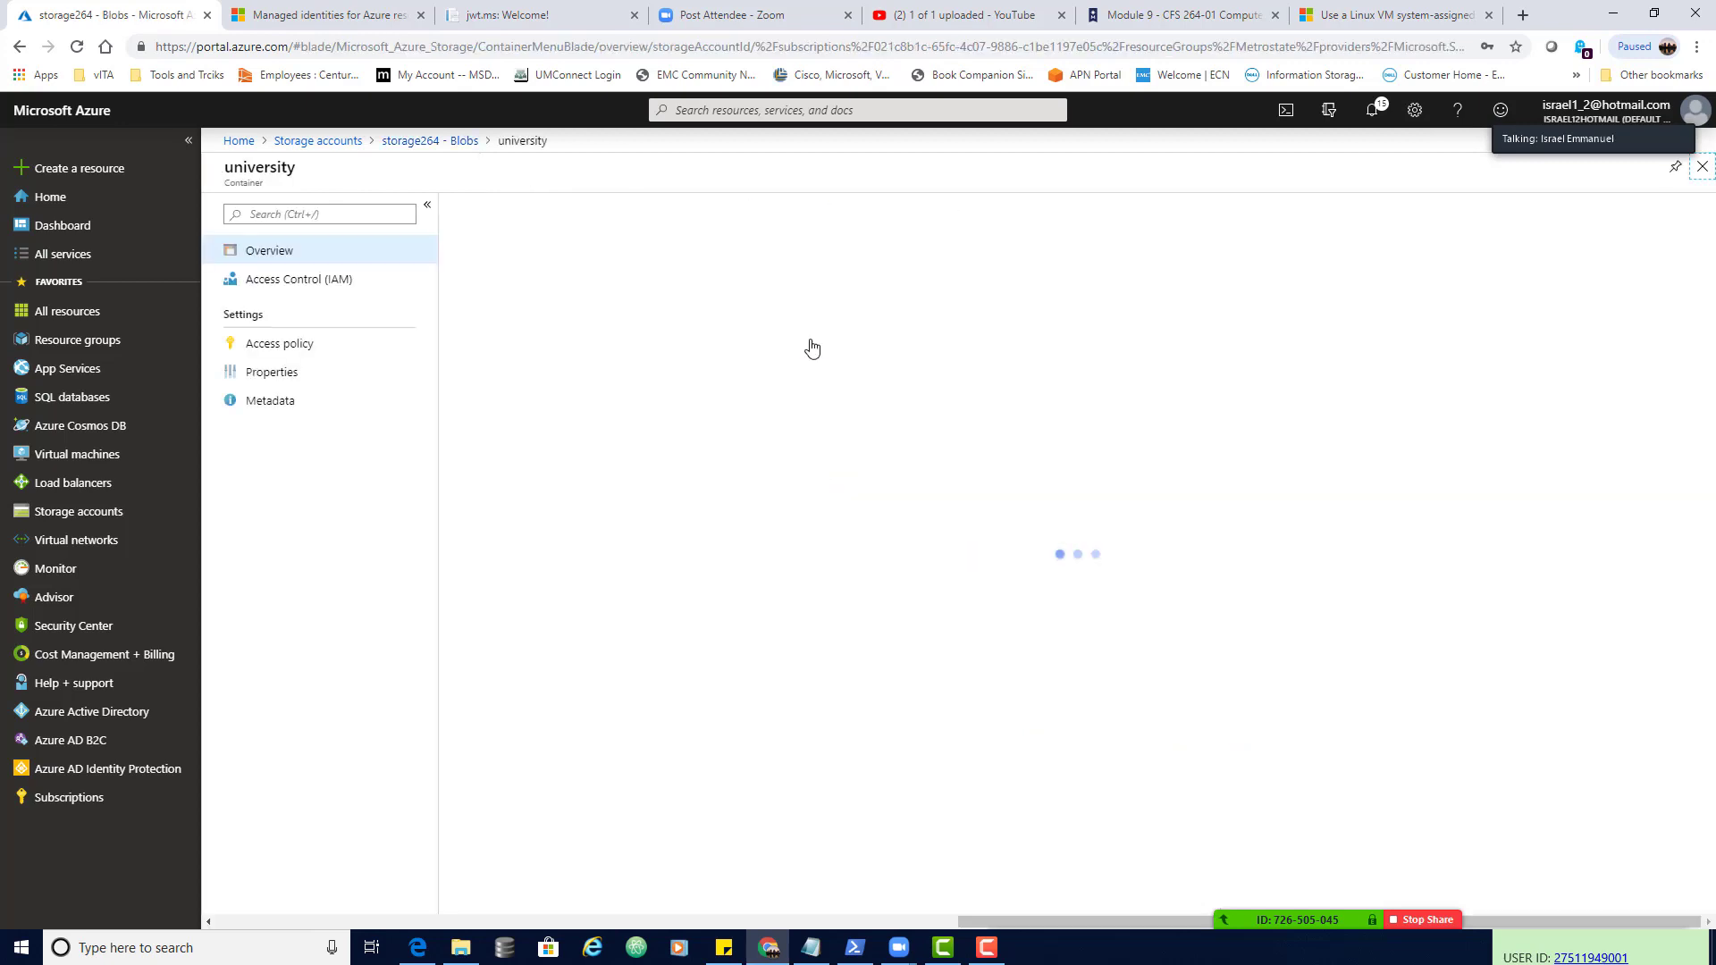
{"action": "left_click", "coordinate": [324, 286]}
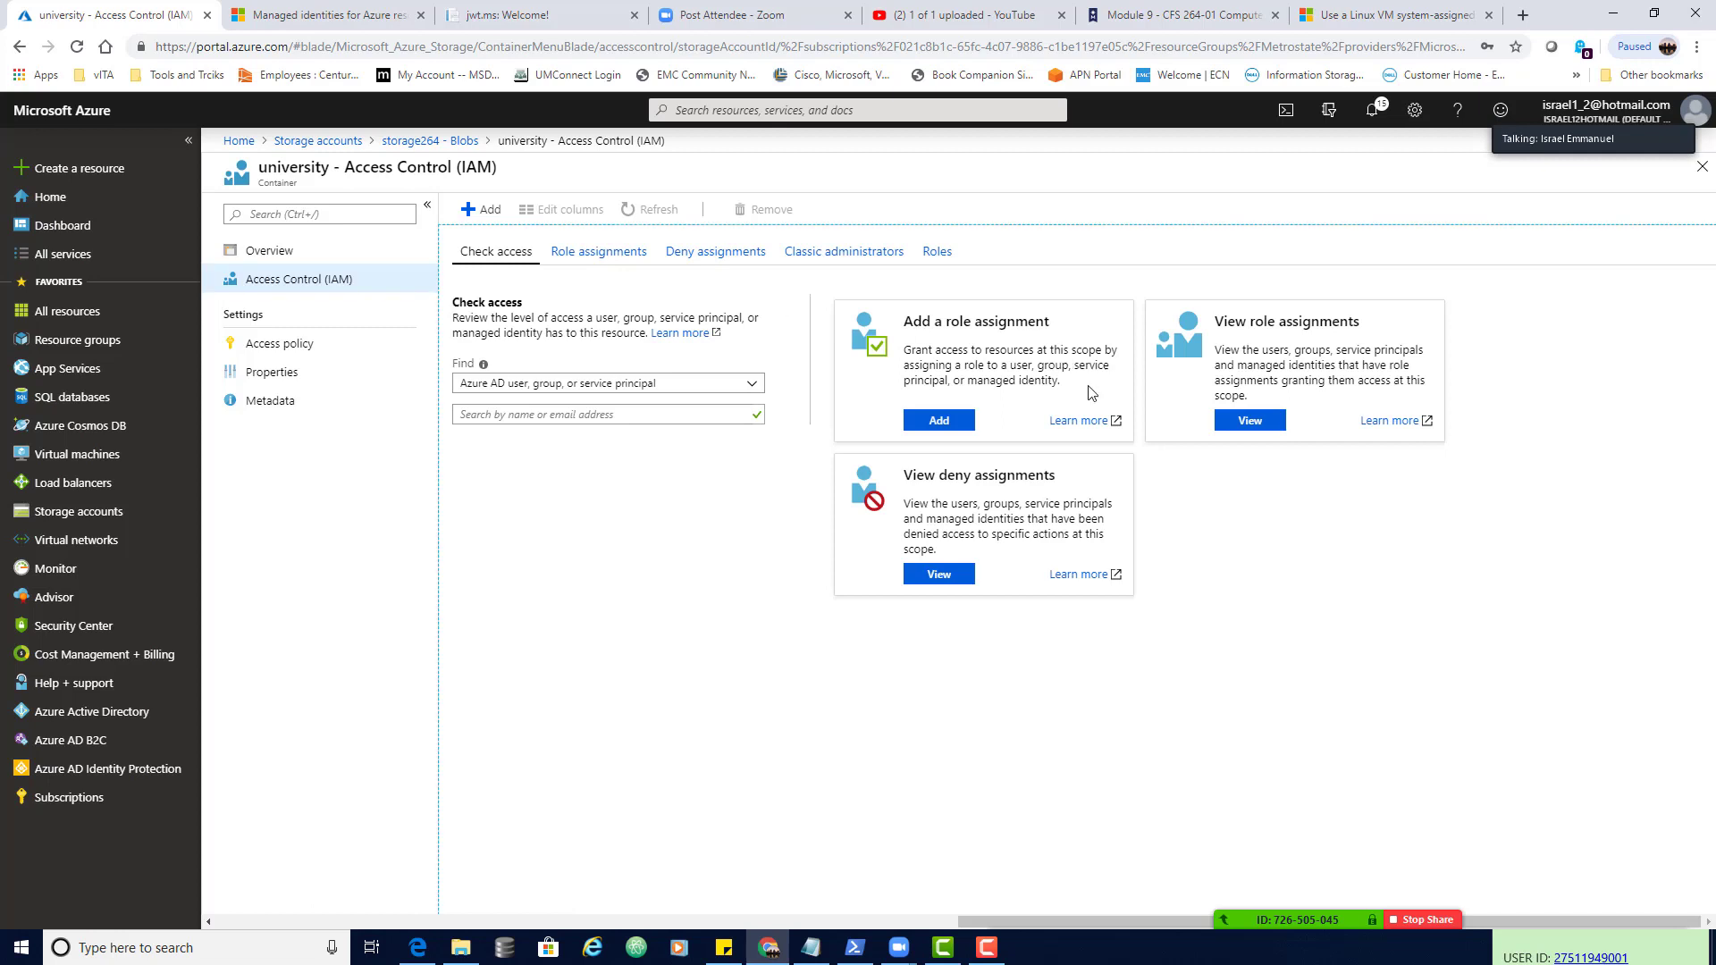
- Begin a role assignment for the container with access assigned to Virtual Machine, and check the tutorial for the required role
{"action": "left_click", "coordinate": [950, 422]}
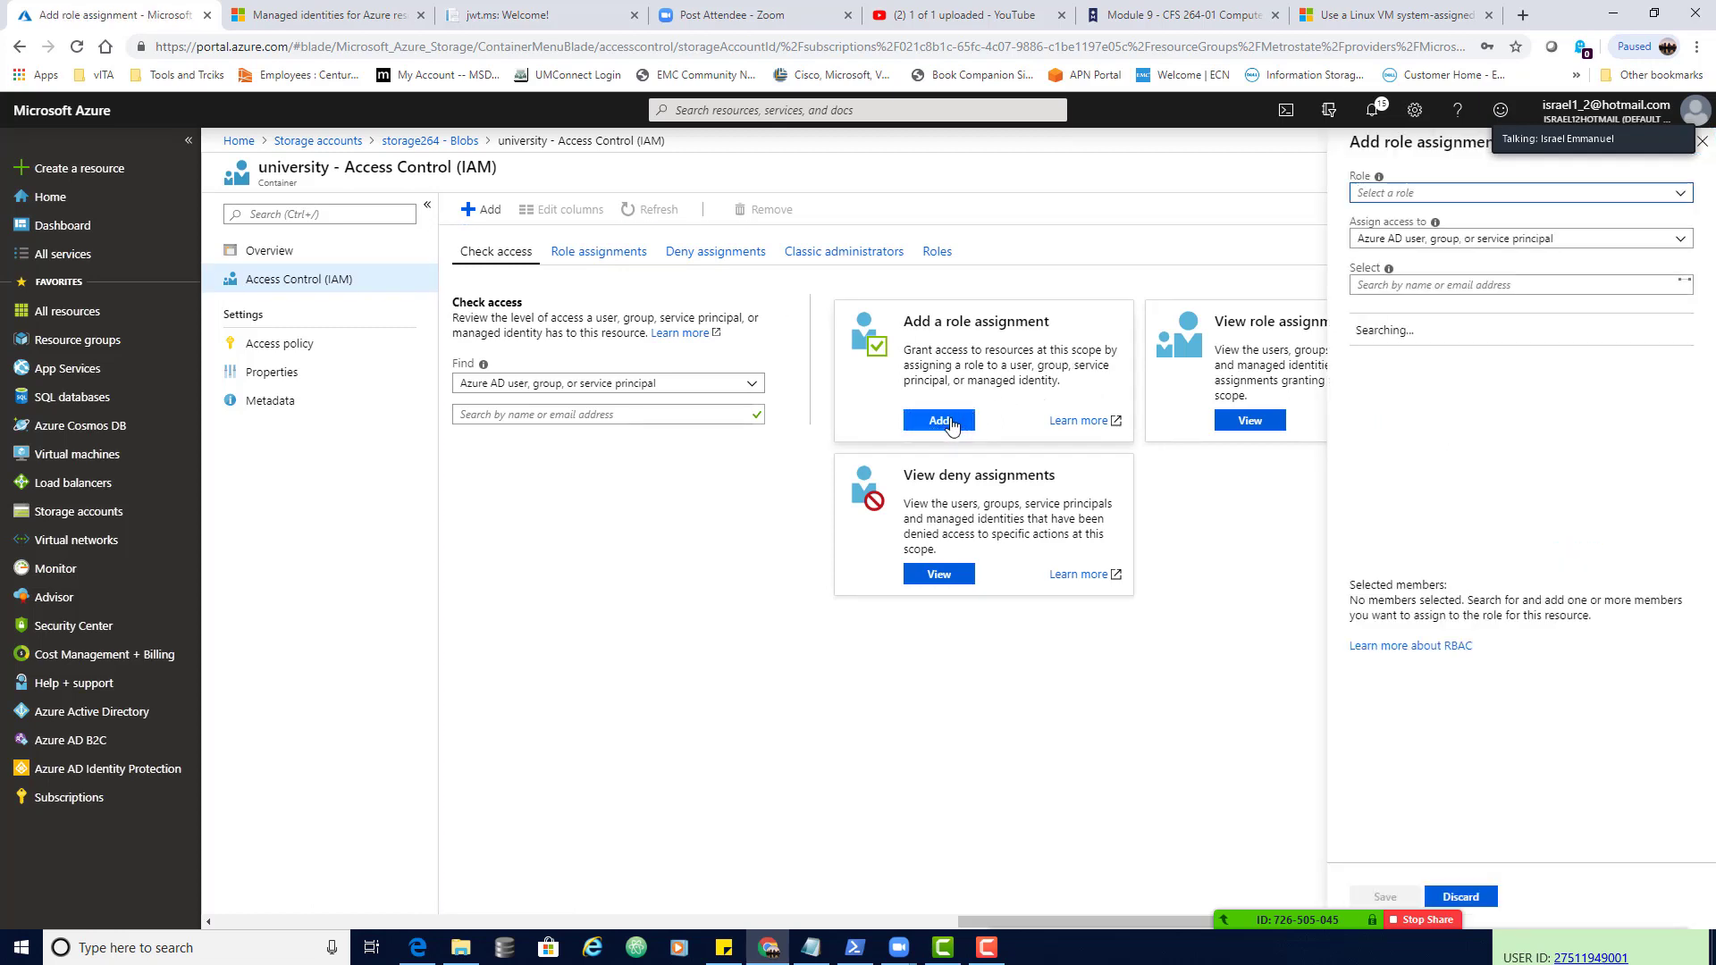
{"action": "left_click", "coordinate": [1677, 241]}
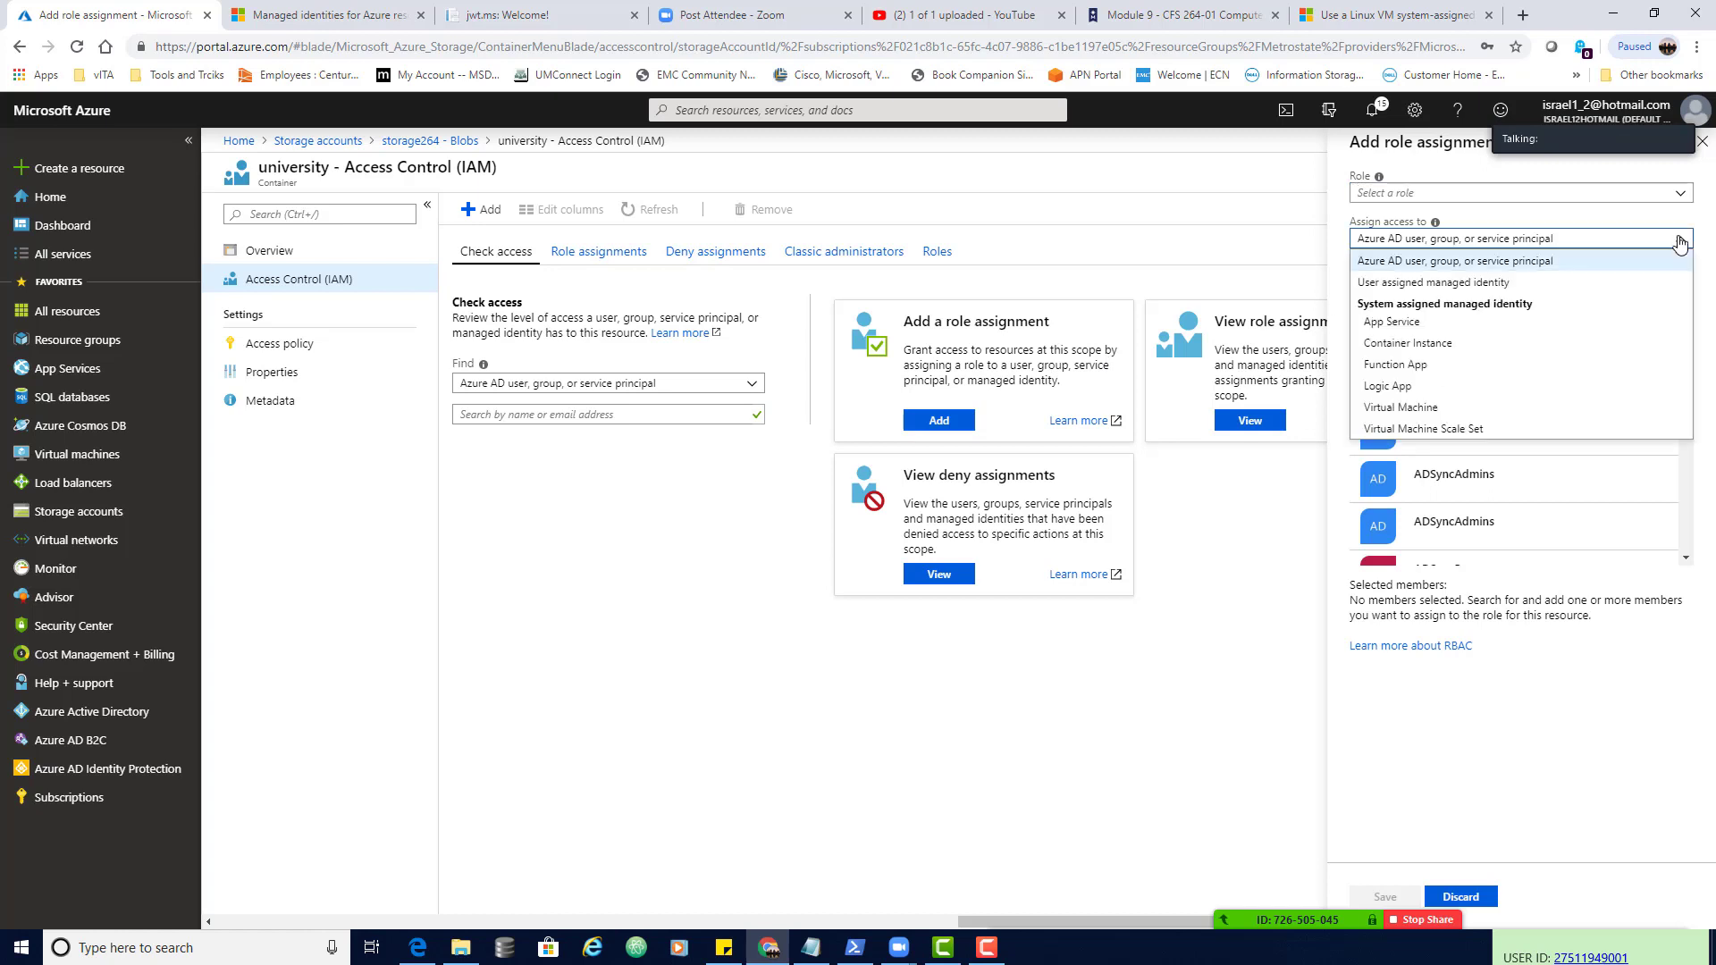
{"action": "left_click", "coordinate": [1407, 407]}
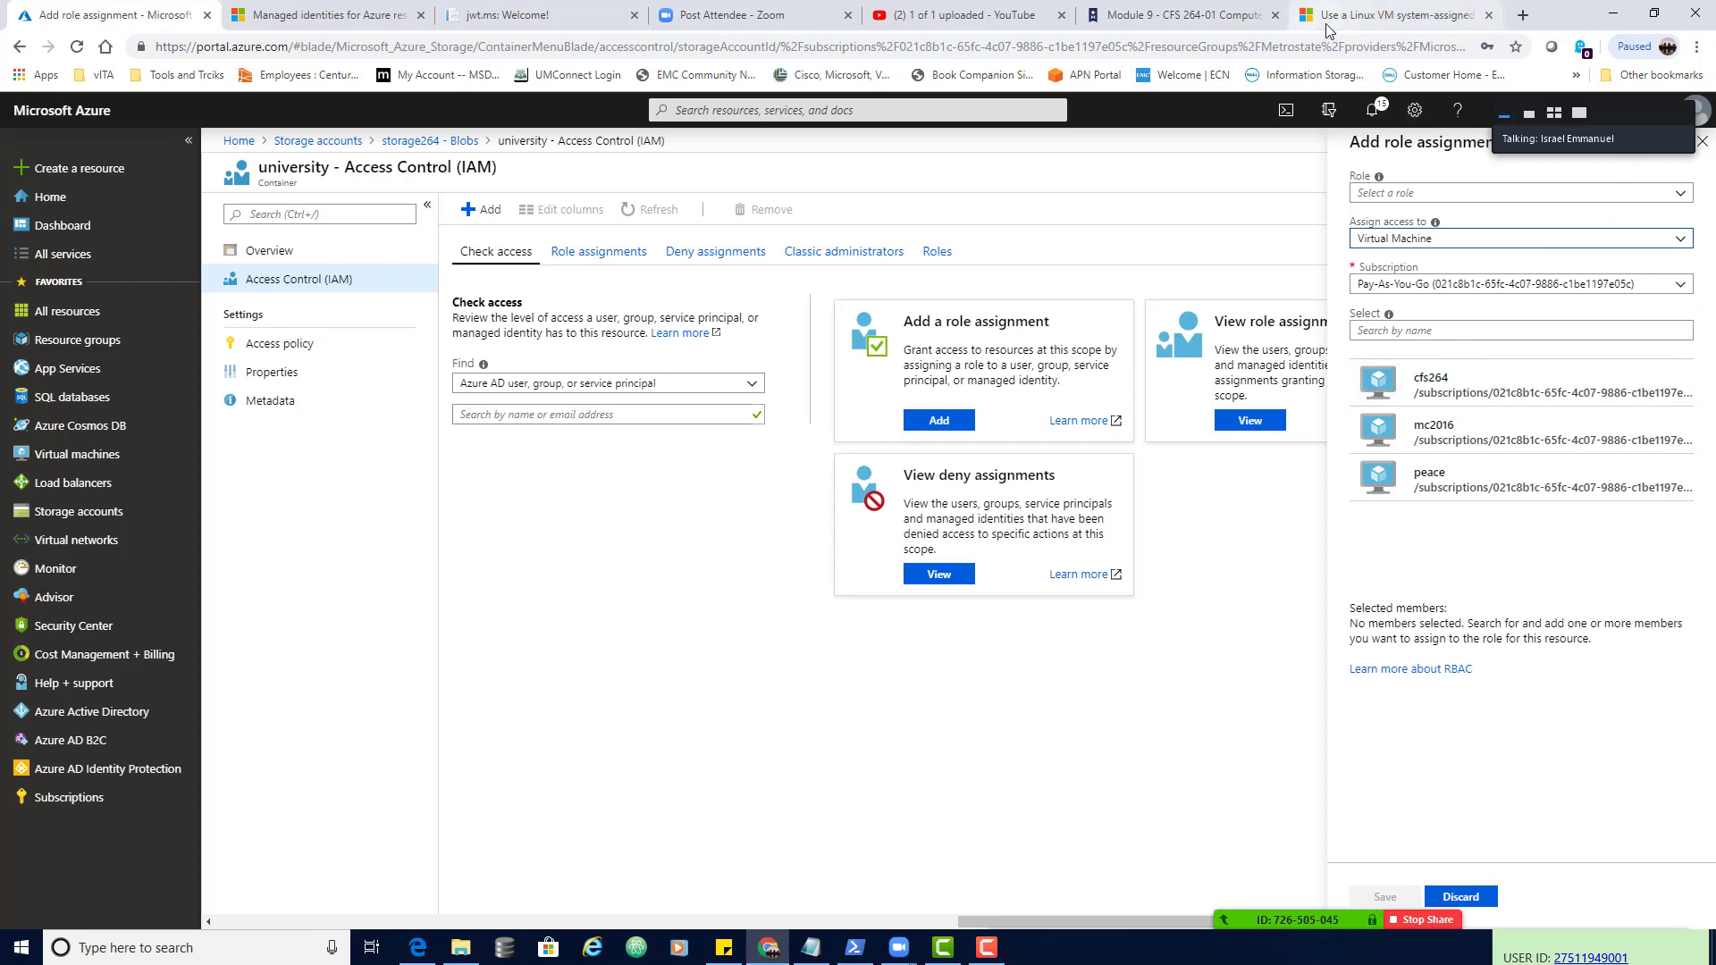
{"action": "left_click", "coordinate": [1394, 16]}
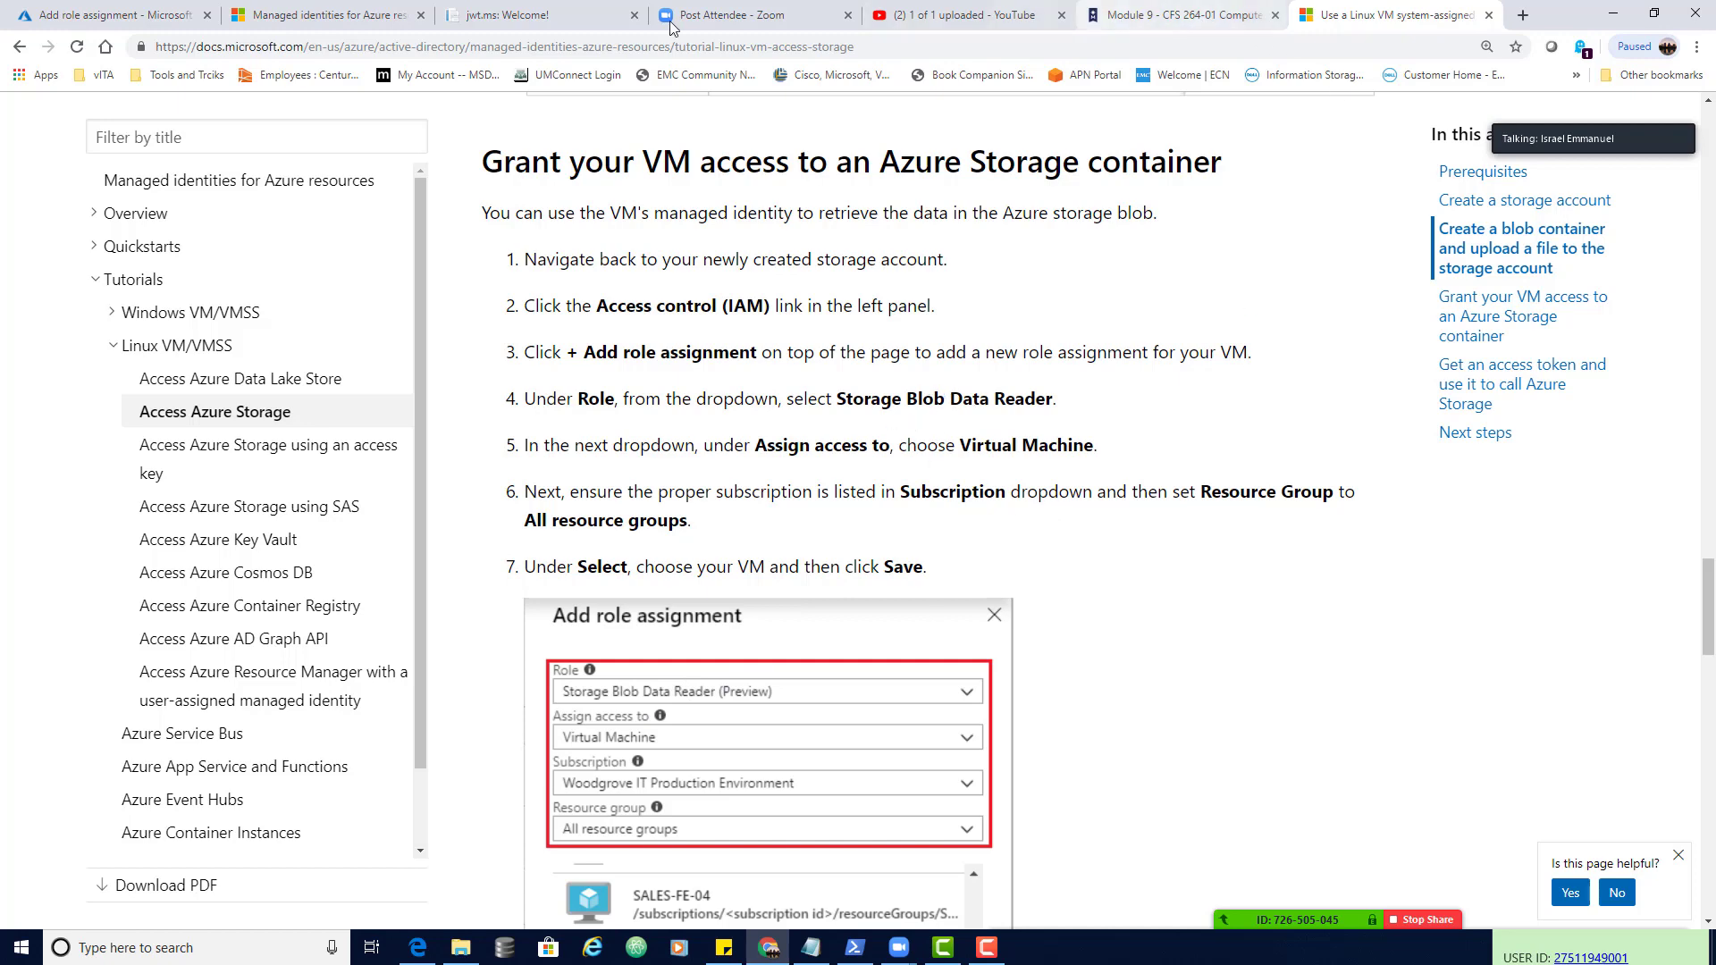
{"action": "left_click", "coordinate": [107, 15]}
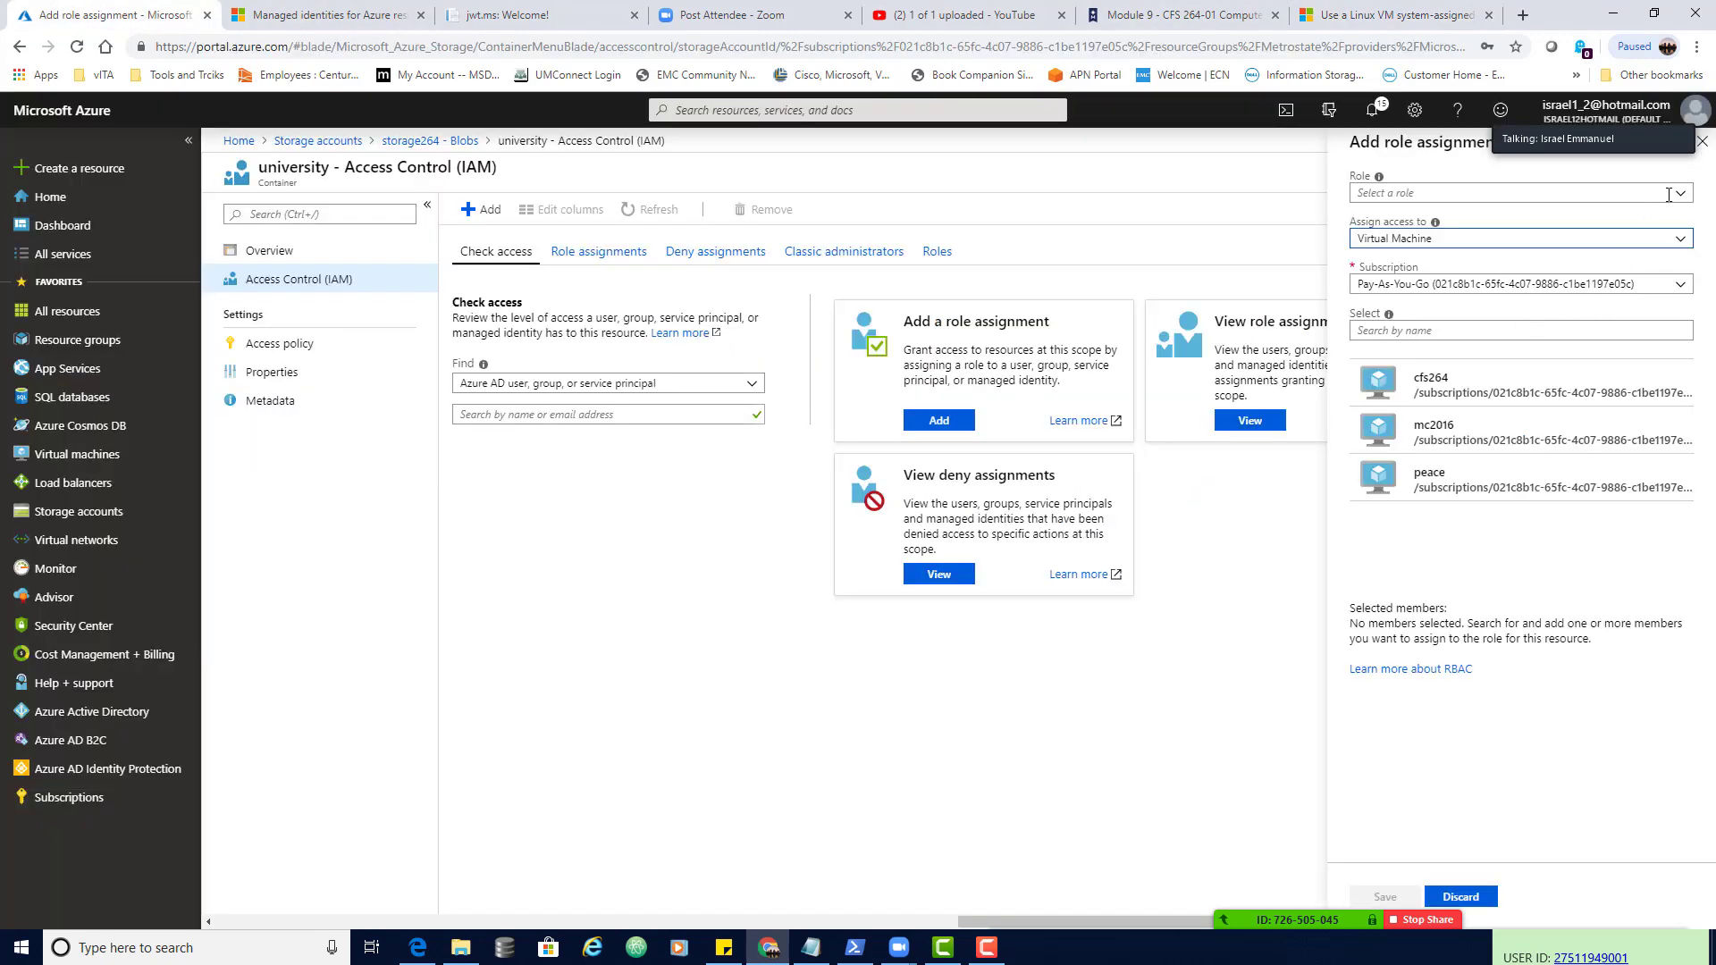
- Choose the Storage Blob Data Reader role, select the cfs264 virtual machine, and save the role assignment
{"action": "left_click", "coordinate": [1684, 193]}
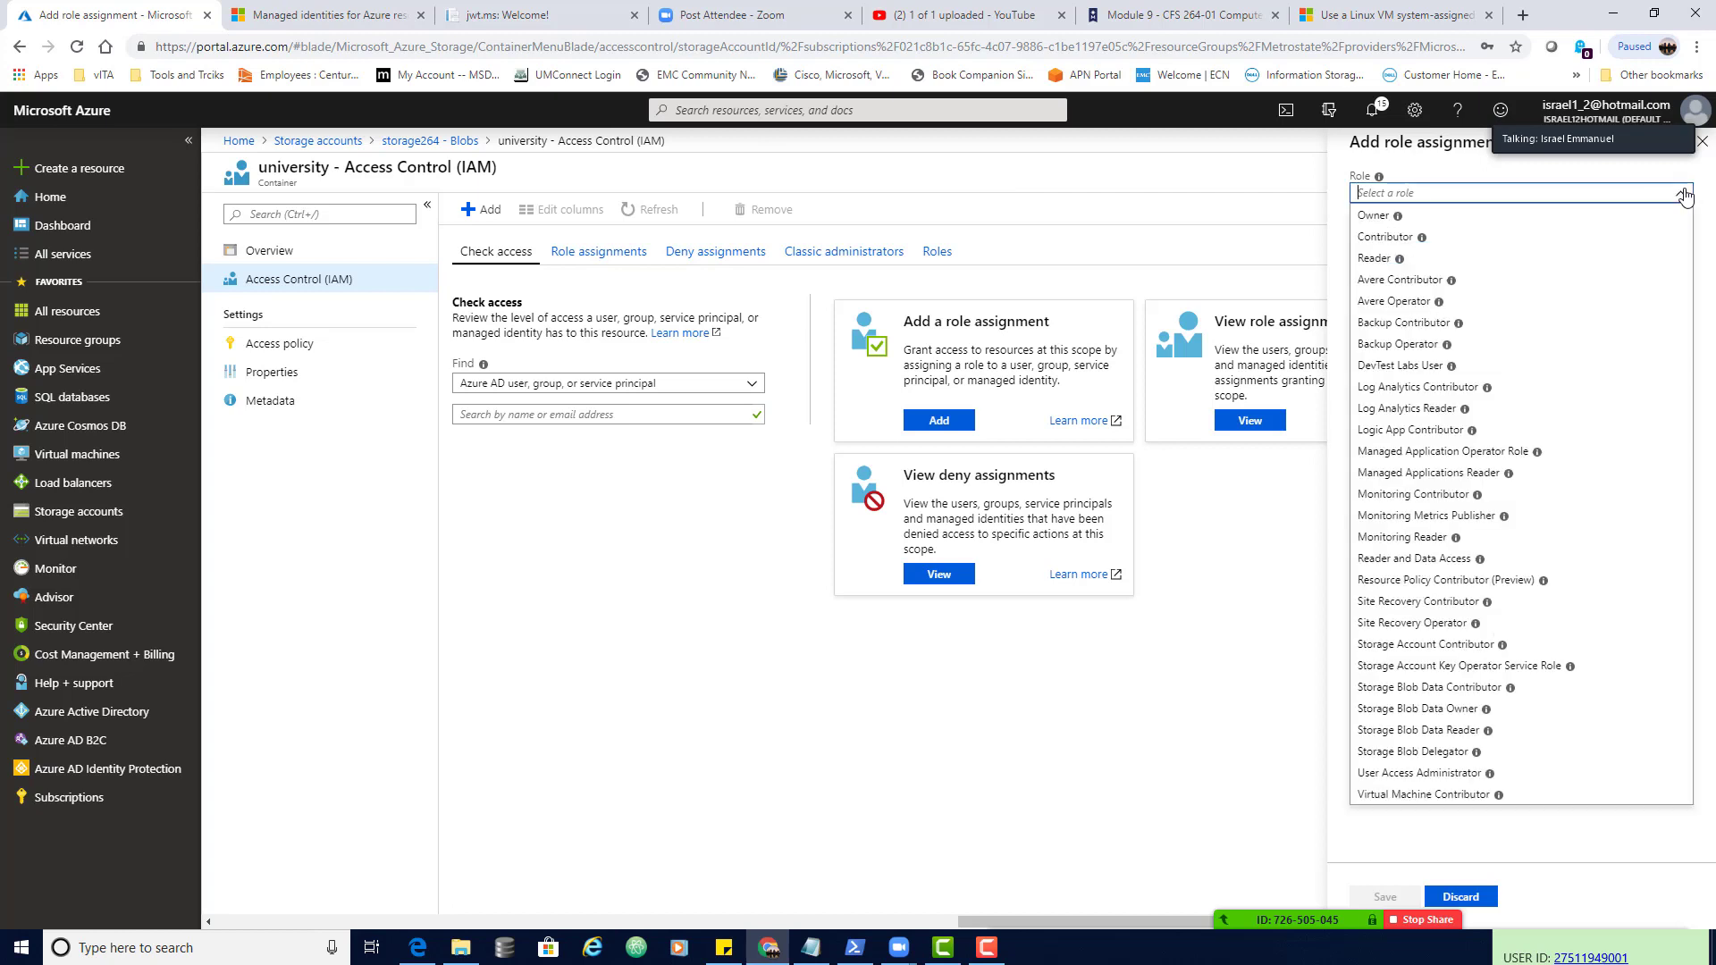
{"action": "left_click", "coordinate": [1458, 731]}
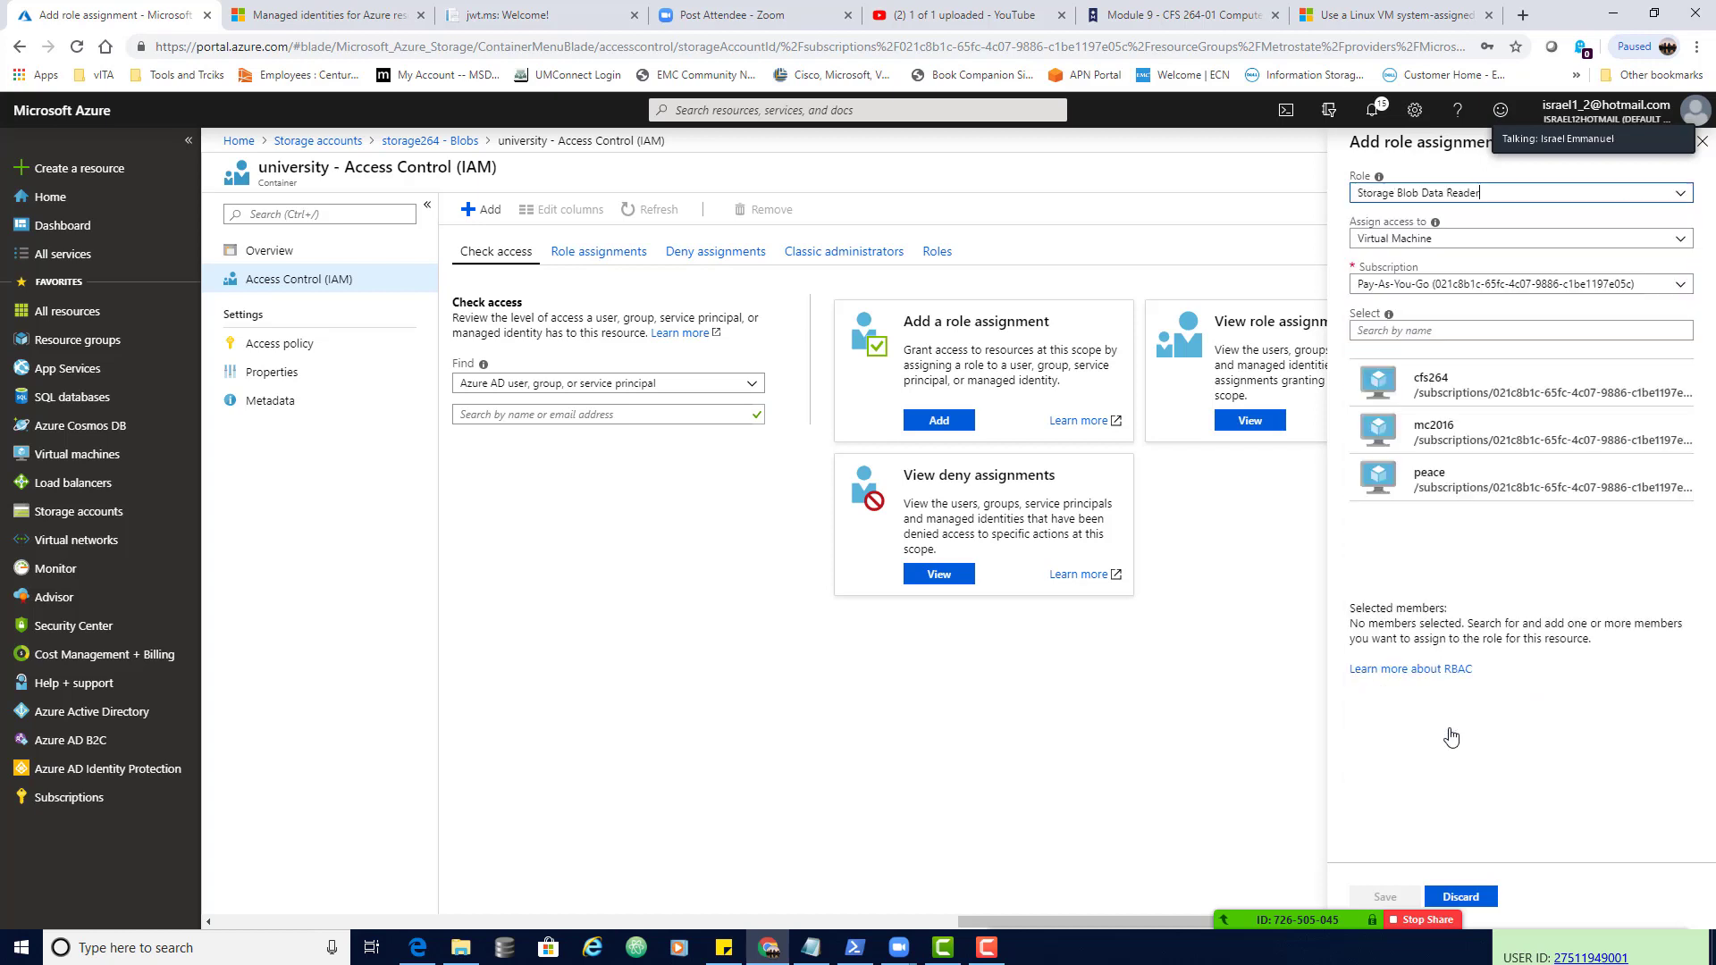
{"action": "left_click", "coordinate": [1467, 393]}
{"action": "left_click", "coordinate": [1399, 896]}
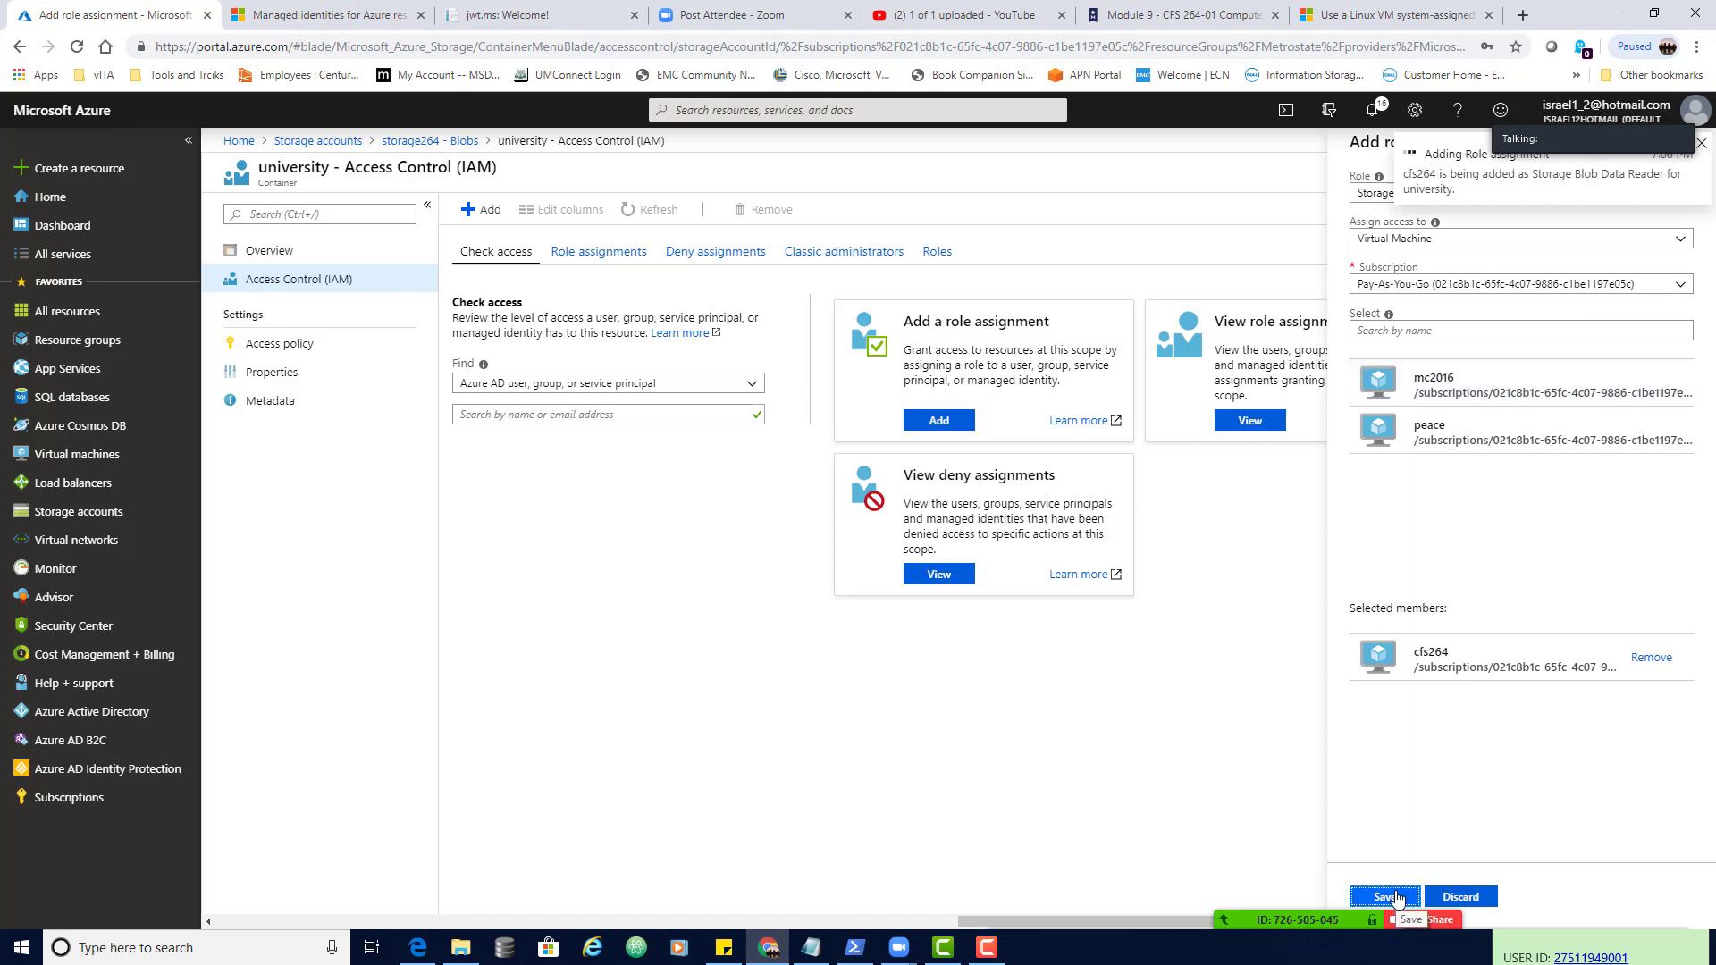
- In the tutorial, find the section on getting an access token and copy the curl request to the managed identity endpoint for Azure Storage
{"action": "left_click", "coordinate": [1394, 18]}
{"action": "scroll", "coordinate": [1125, 355], "scroll_direction": "down", "scroll_amount": 3}
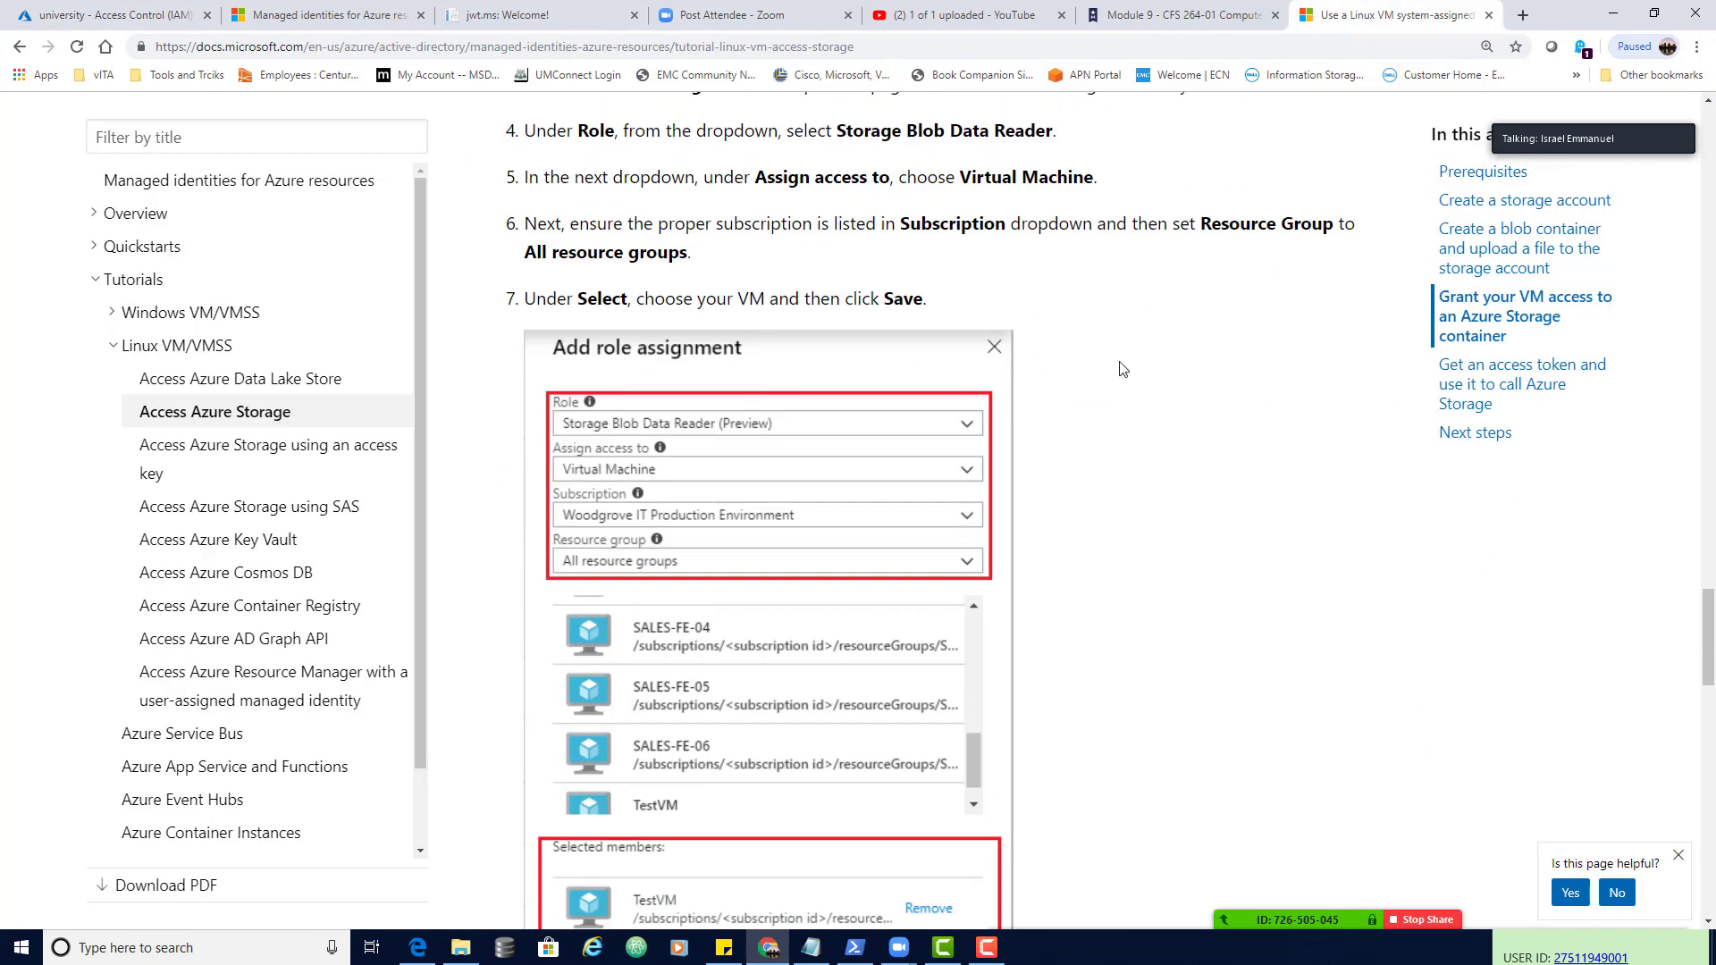
{"action": "scroll", "coordinate": [1122, 369], "scroll_direction": "down", "scroll_amount": 10}
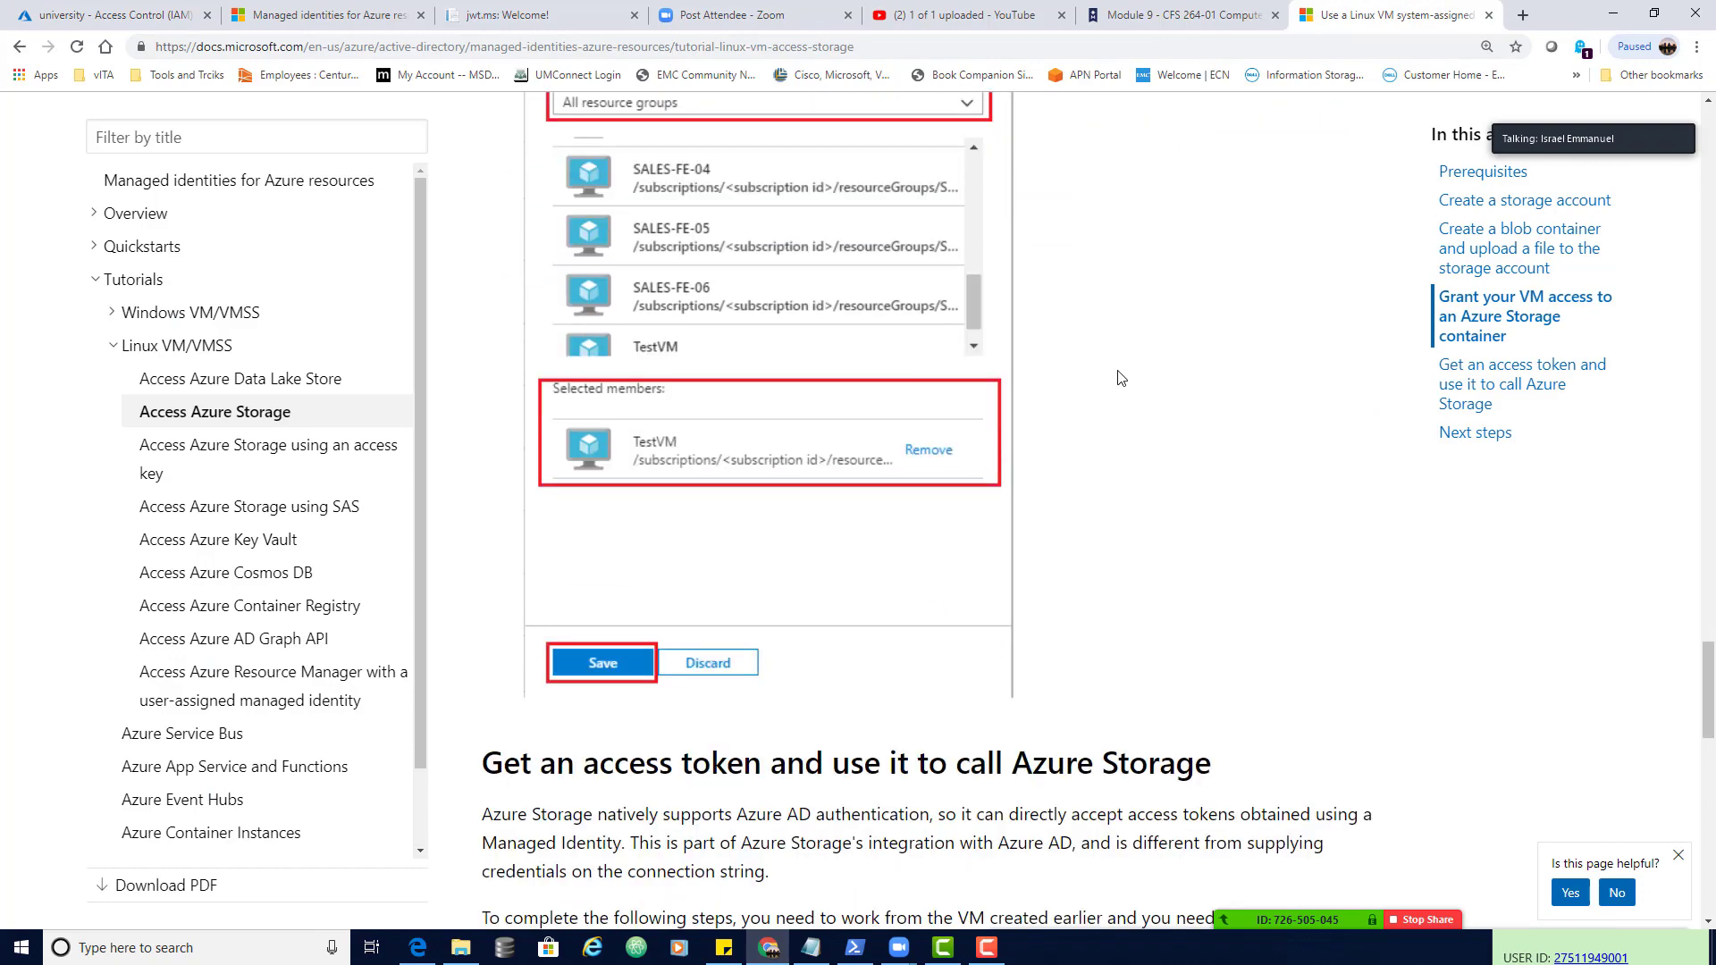
{"action": "scroll", "coordinate": [1159, 407], "scroll_direction": "down", "scroll_amount": 4}
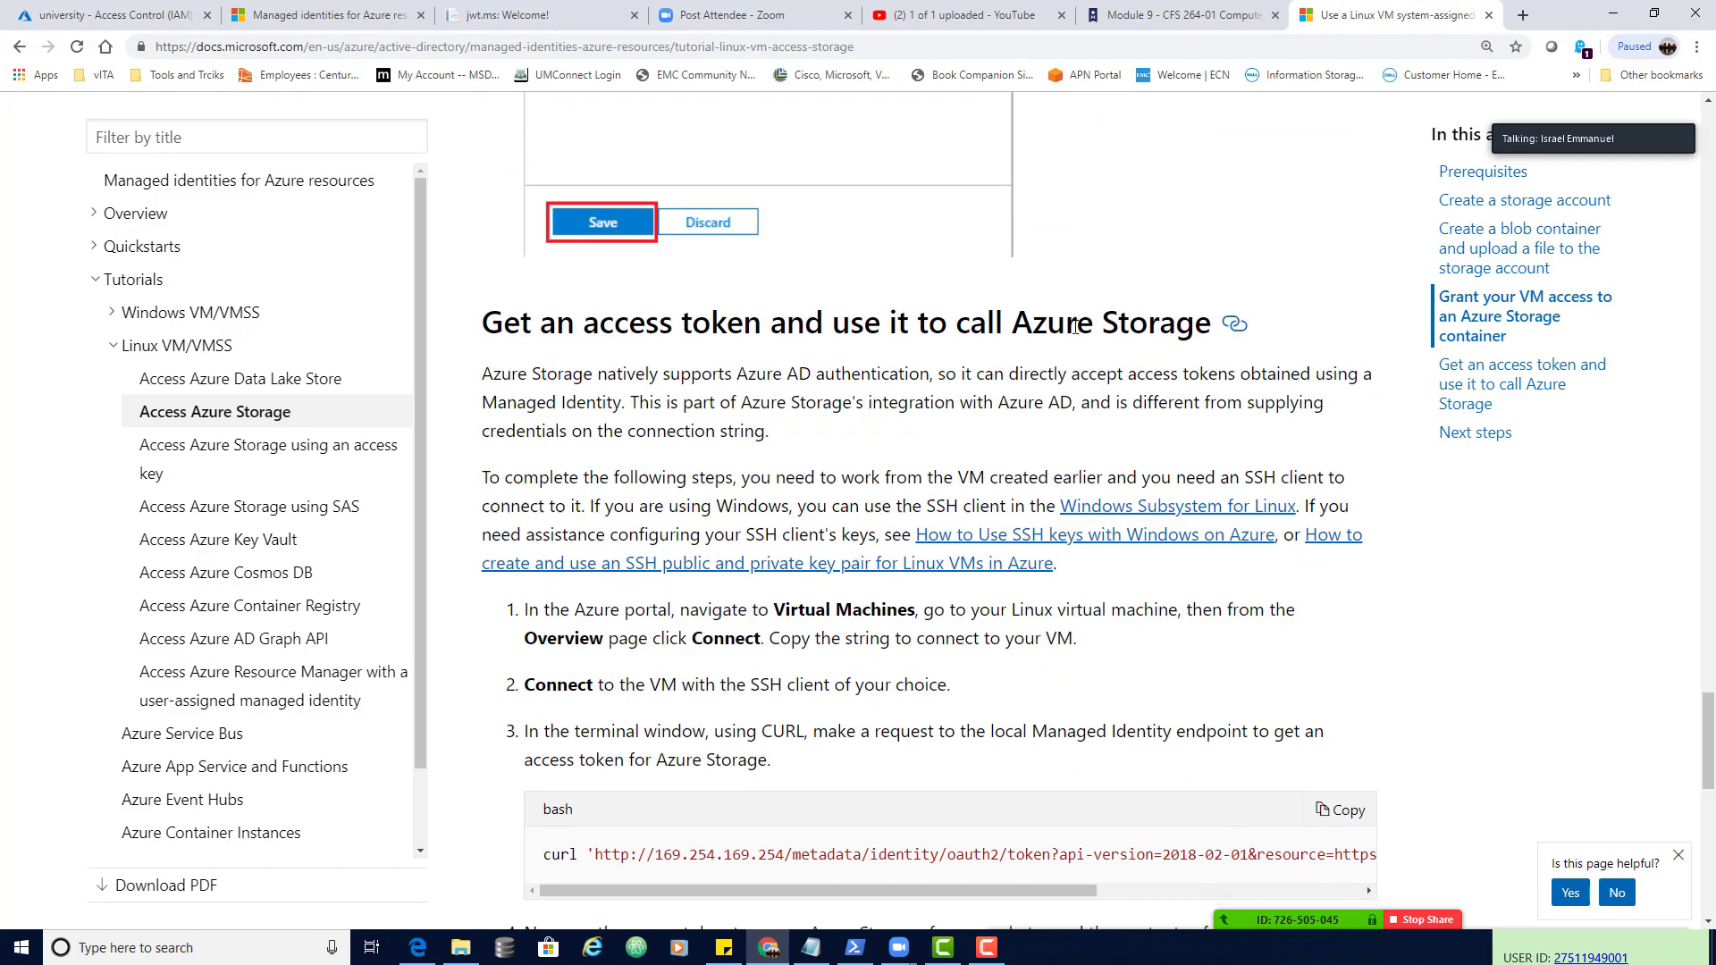
{"action": "scroll", "coordinate": [1155, 401], "scroll_direction": "down", "scroll_amount": 3}
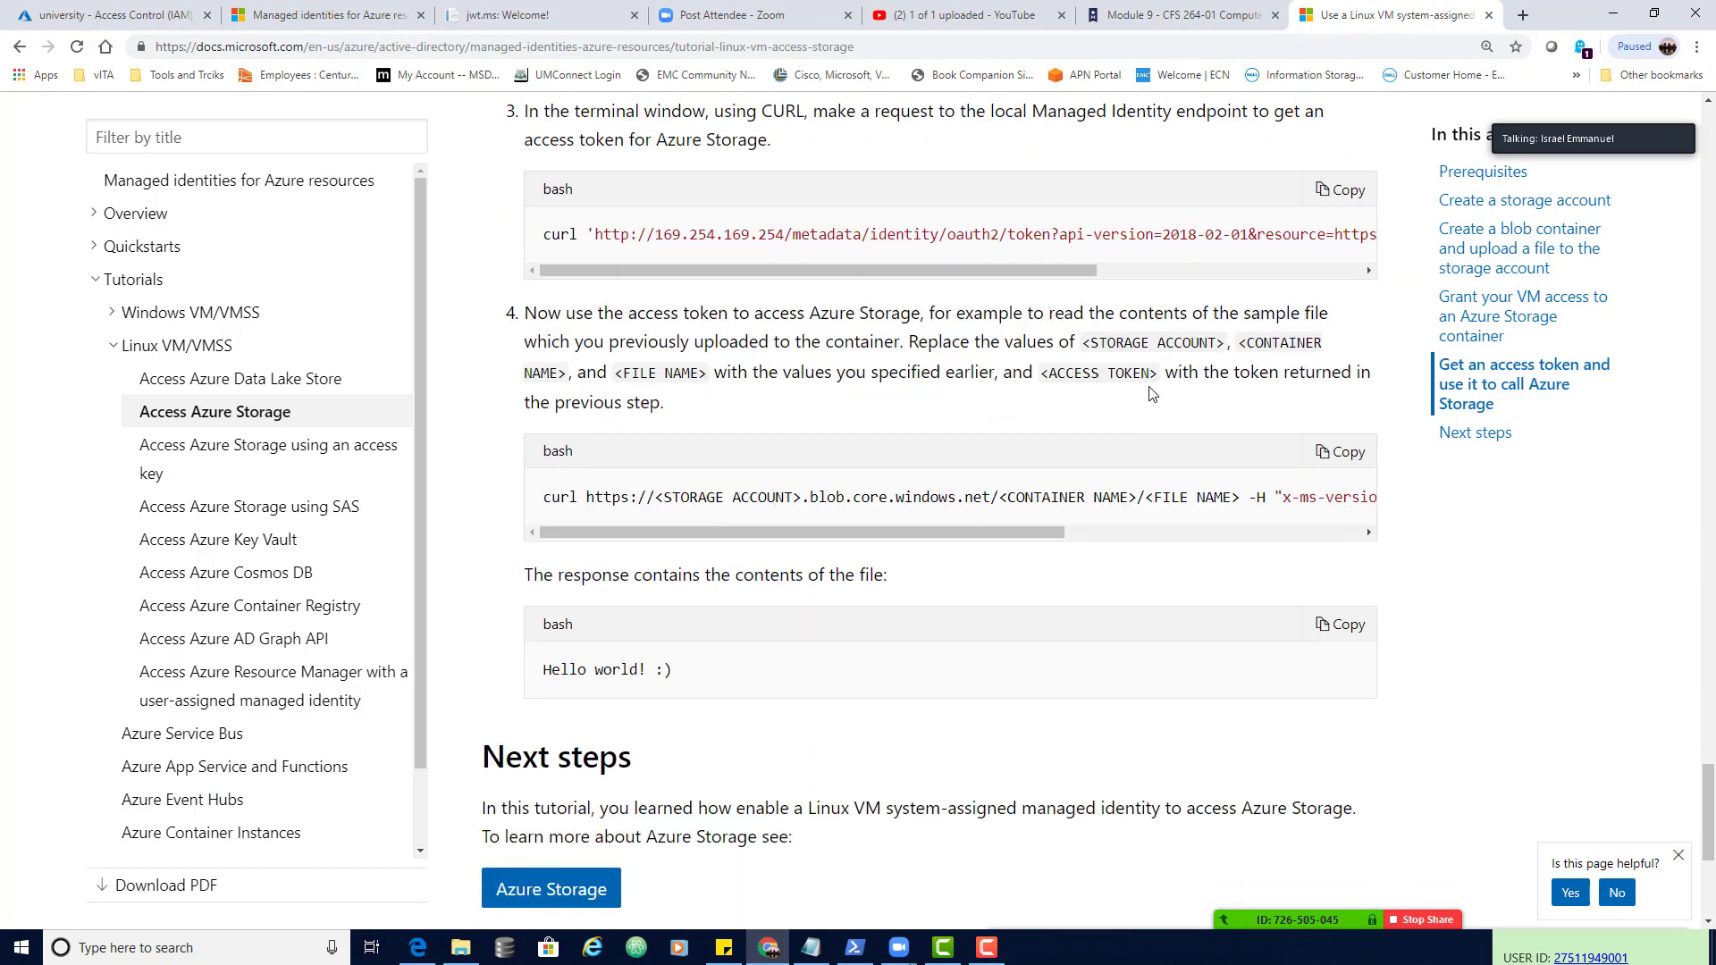
{"action": "scroll", "coordinate": [1150, 387], "scroll_direction": "up", "scroll_amount": 1}
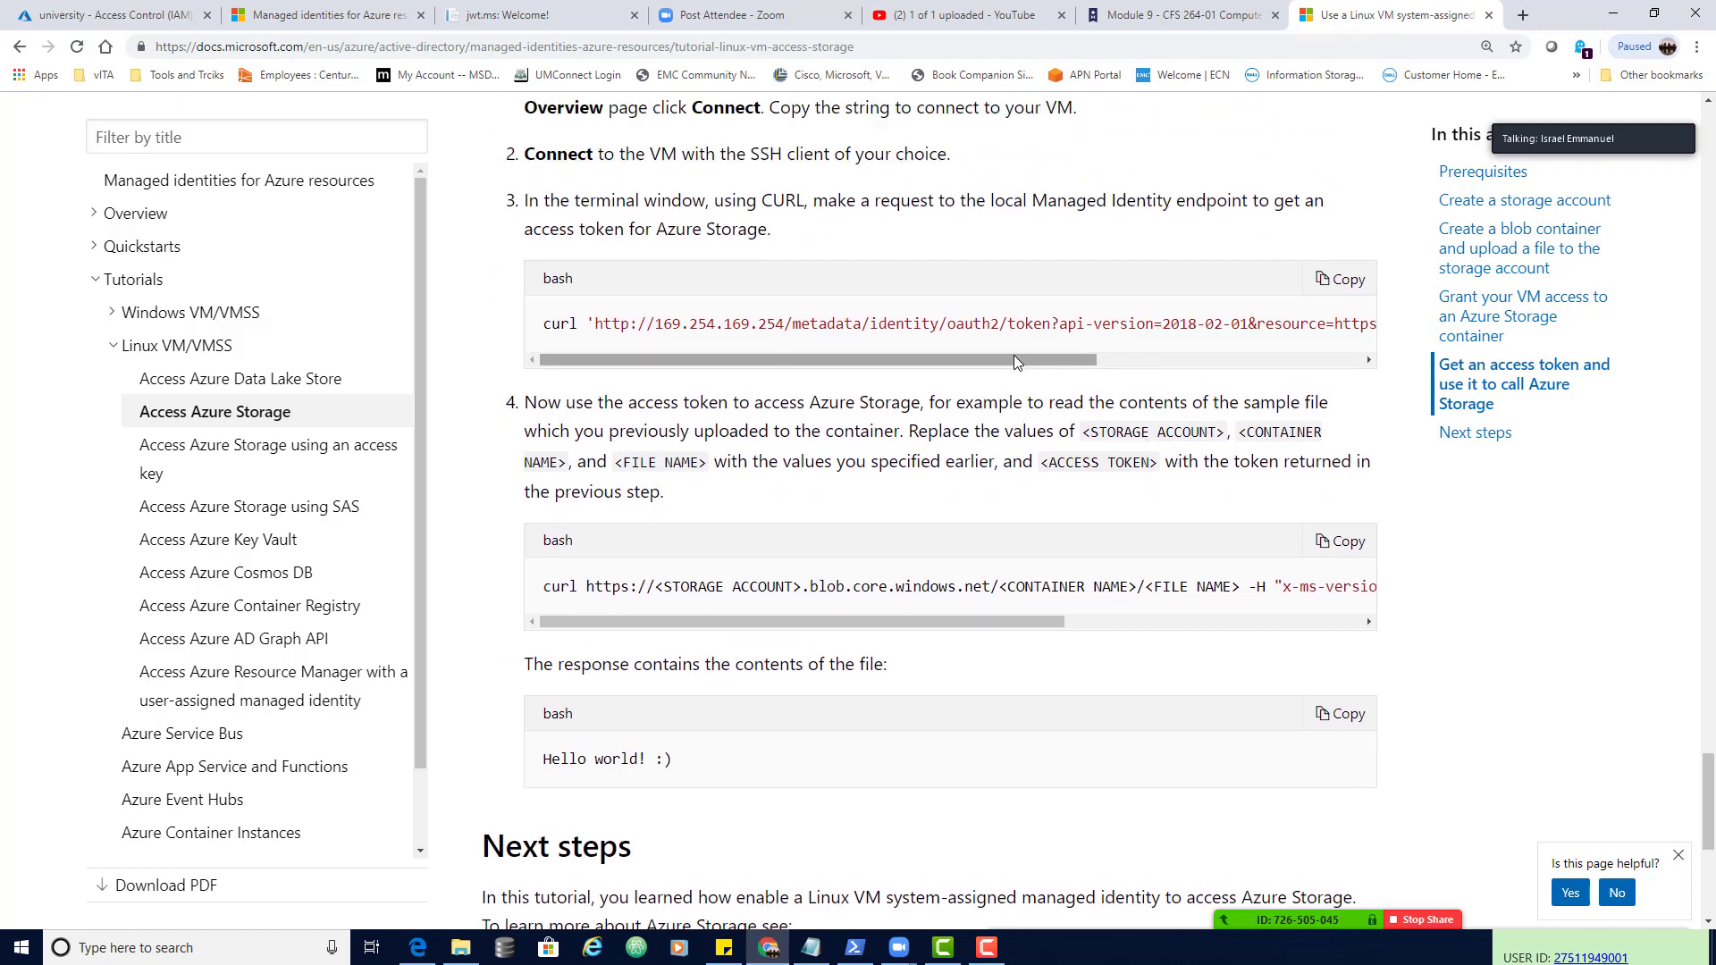
{"action": "left_click_drag", "start_coordinate": [967, 356], "coordinate": [1294, 348]}
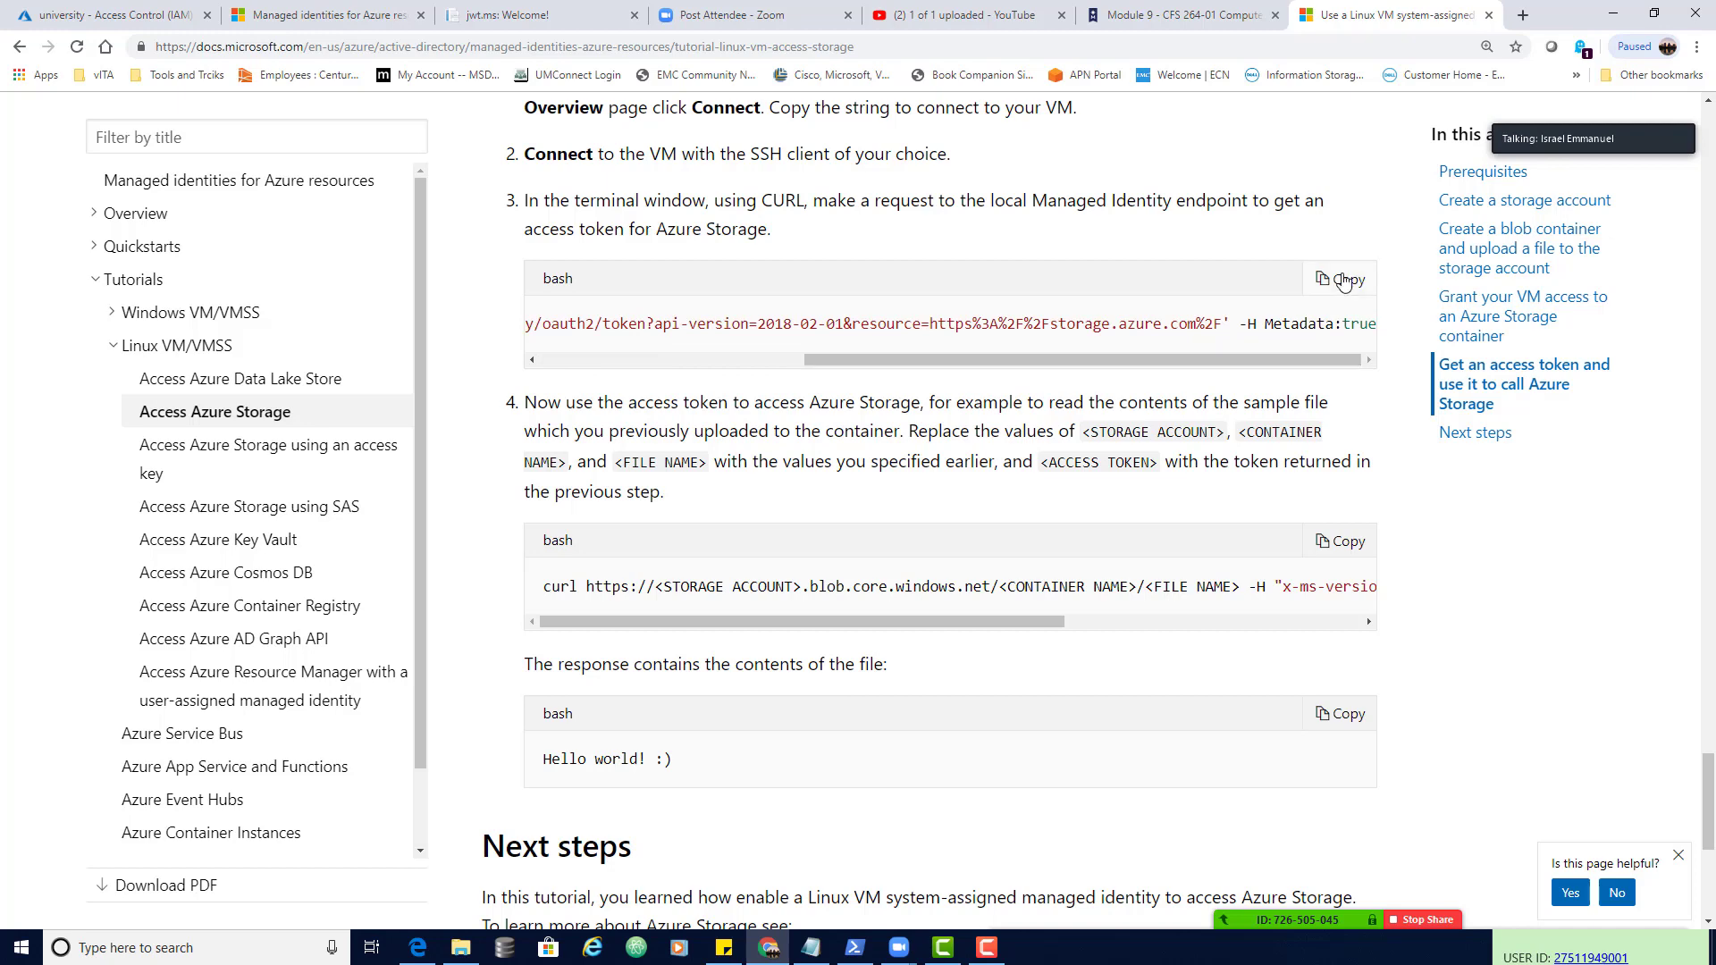
- Switch to the hello world file in Notepad and paste the copied curl request well below the existing text, separated by blank lines
{"action": "left_click", "coordinate": [811, 945]}
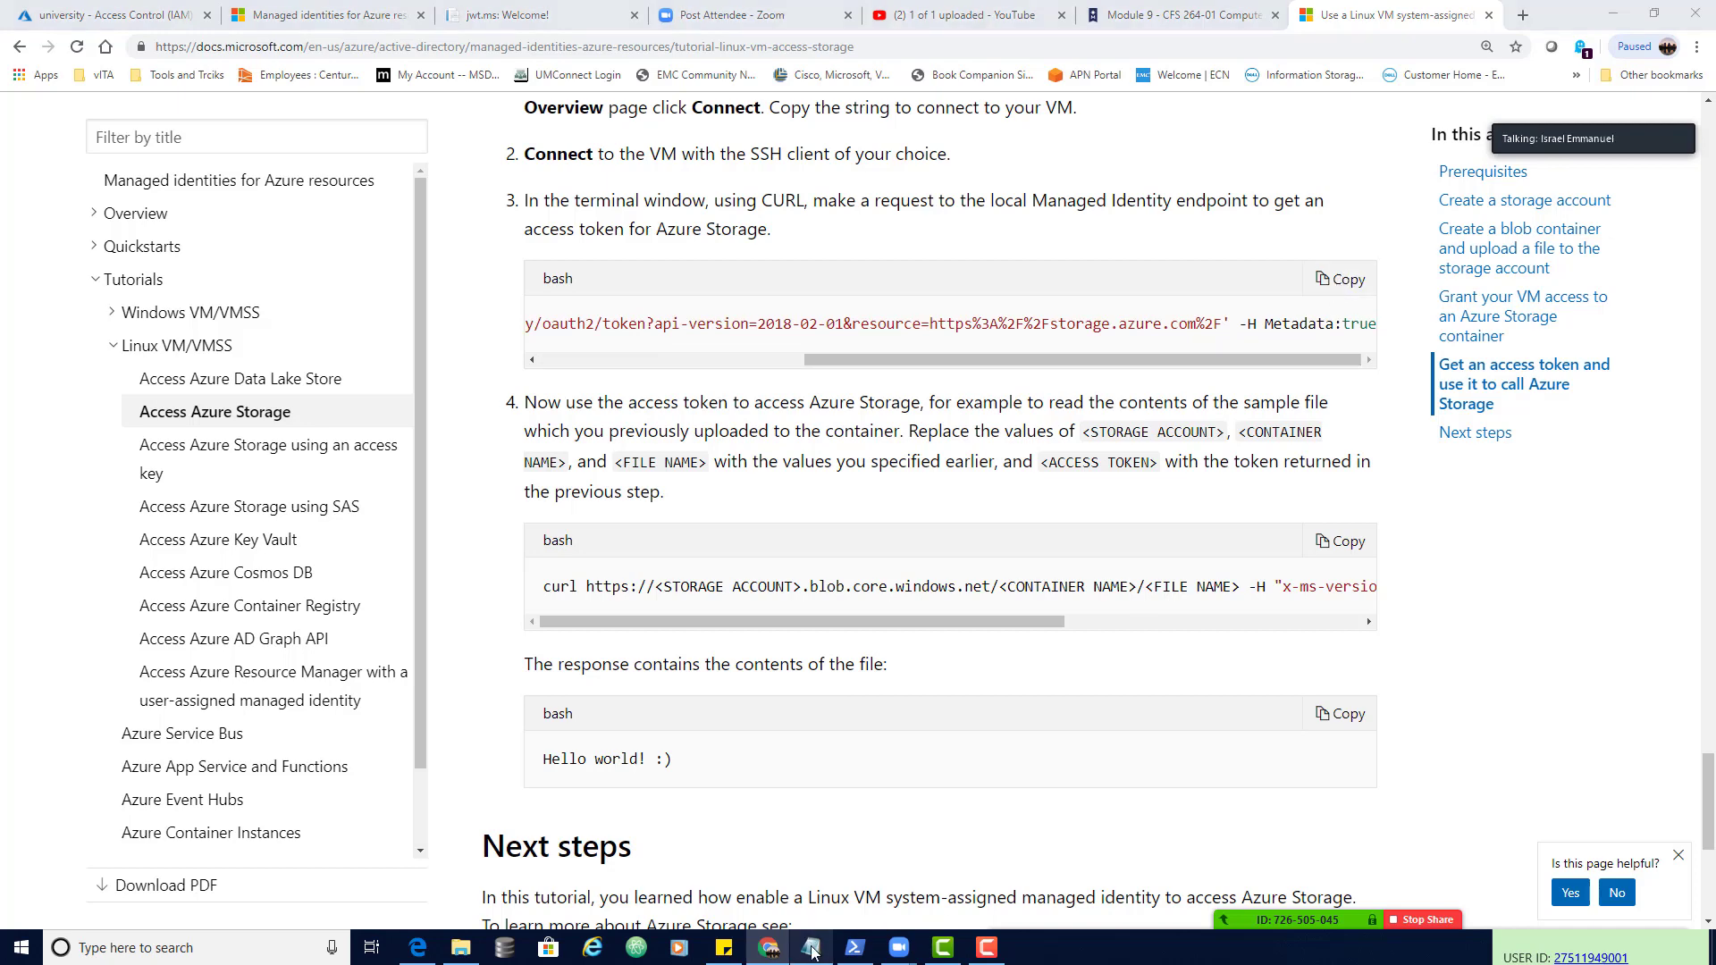
{"action": "scroll", "coordinate": [995, 709], "scroll_direction": "down", "scroll_amount": 2}
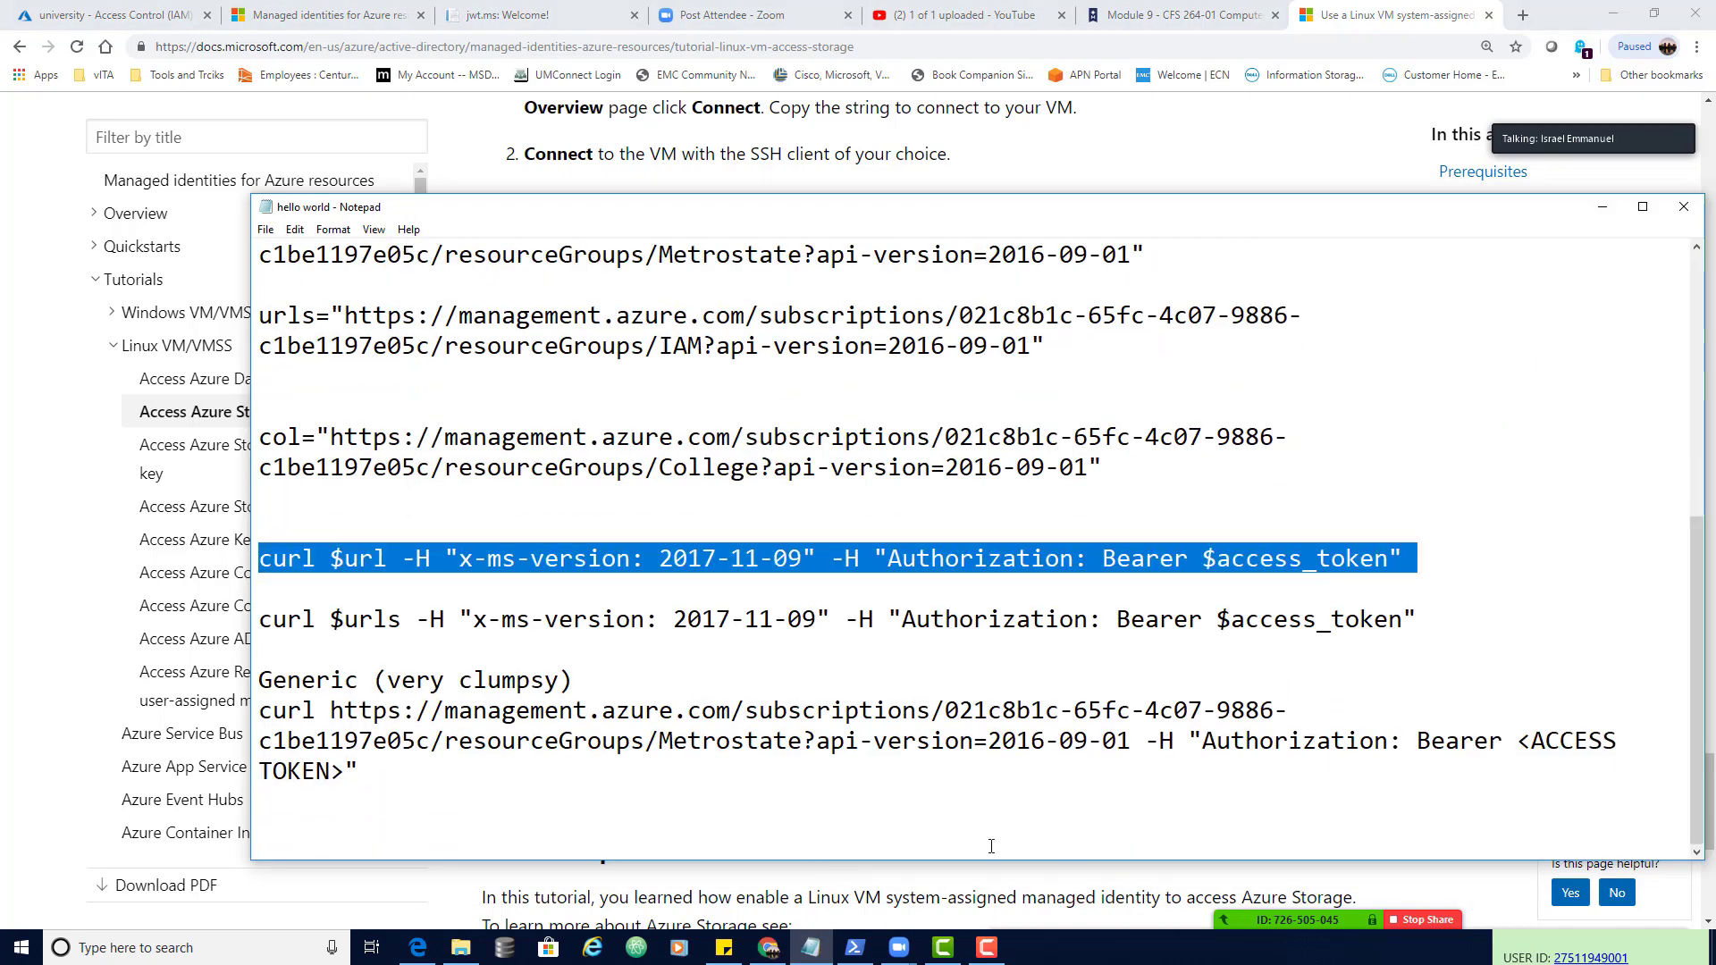
{"action": "left_click", "coordinate": [427, 792]}
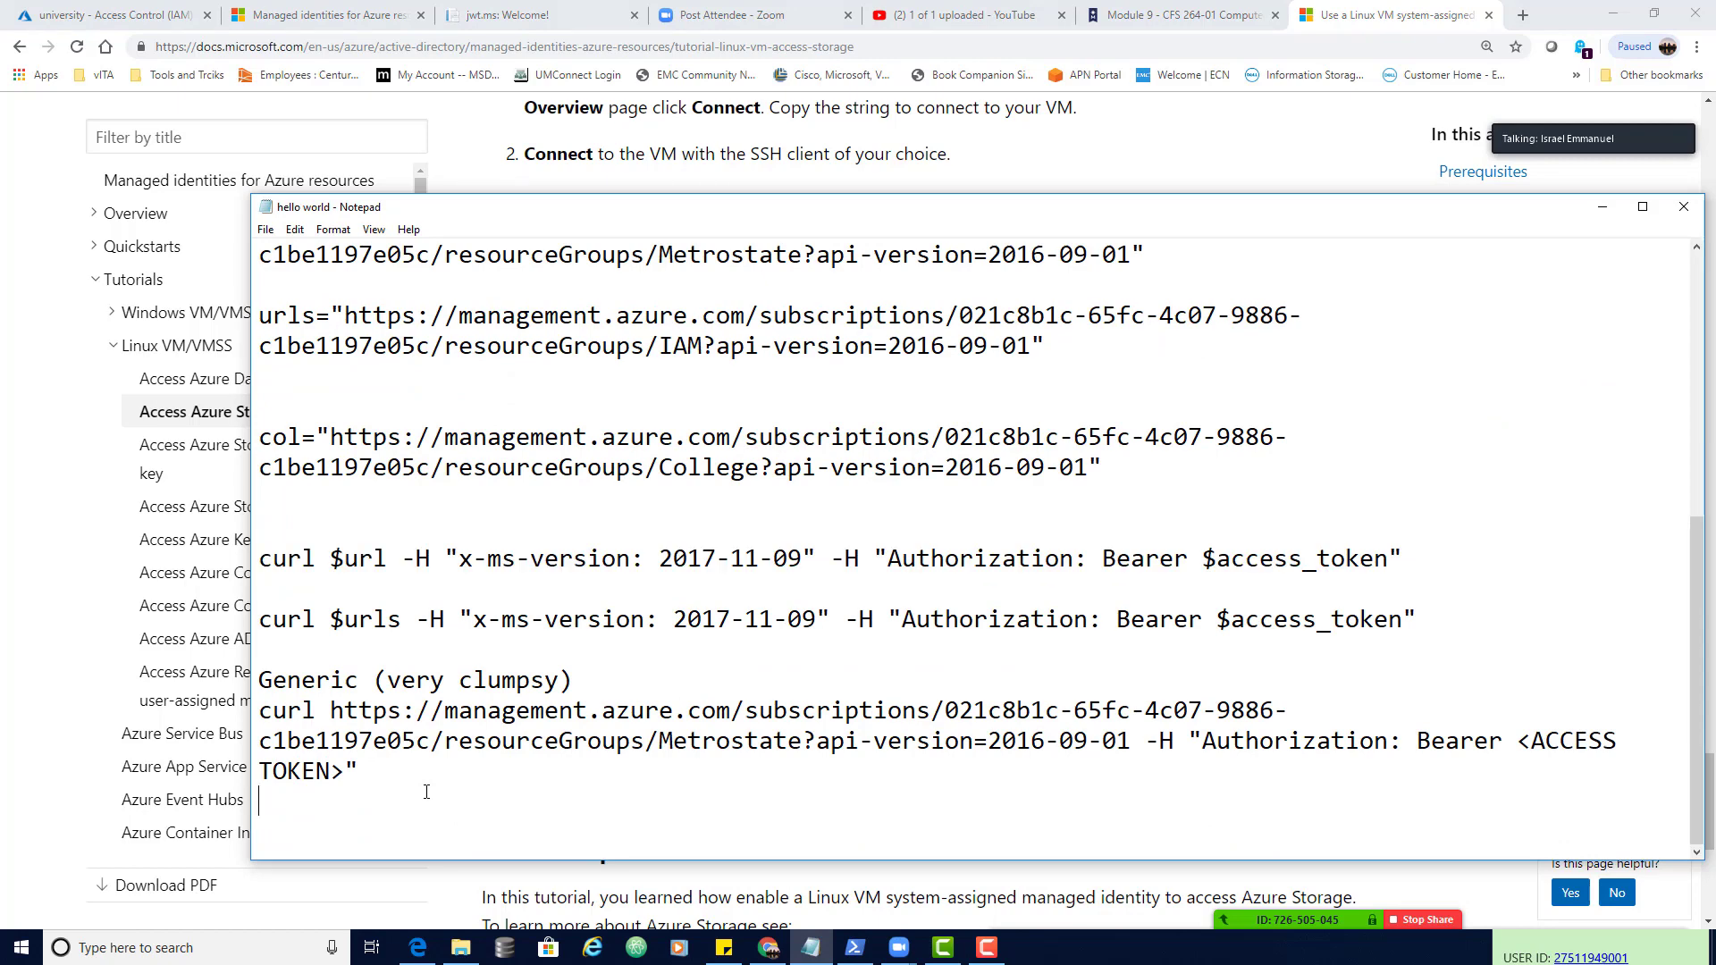
{"action": "key", "text": "Return"}
{"action": "key", "text": "Return"}
{"action": "key", "text": "Return"}
{"action": "key", "text": "Return"}
{"action": "key", "text": "Return"}
{"action": "key", "text": "Return"}
{"action": "key", "text": "Return"}
{"action": "key", "text": "Return"}
{"action": "key", "text": "Return"}
{"action": "key", "text": "Return"}
{"action": "key", "text": "Return"}
{"action": "key", "text": "Return"}
{"action": "key", "text": "Return"}
{"action": "key", "text": "Return"}
{"action": "key", "text": "Return"}
{"action": "key", "text": "Return"}
{"action": "key", "text": "Return"}
{"action": "key", "text": "Return"}
{"action": "key", "text": "Return"}
{"action": "key", "text": "Return"}
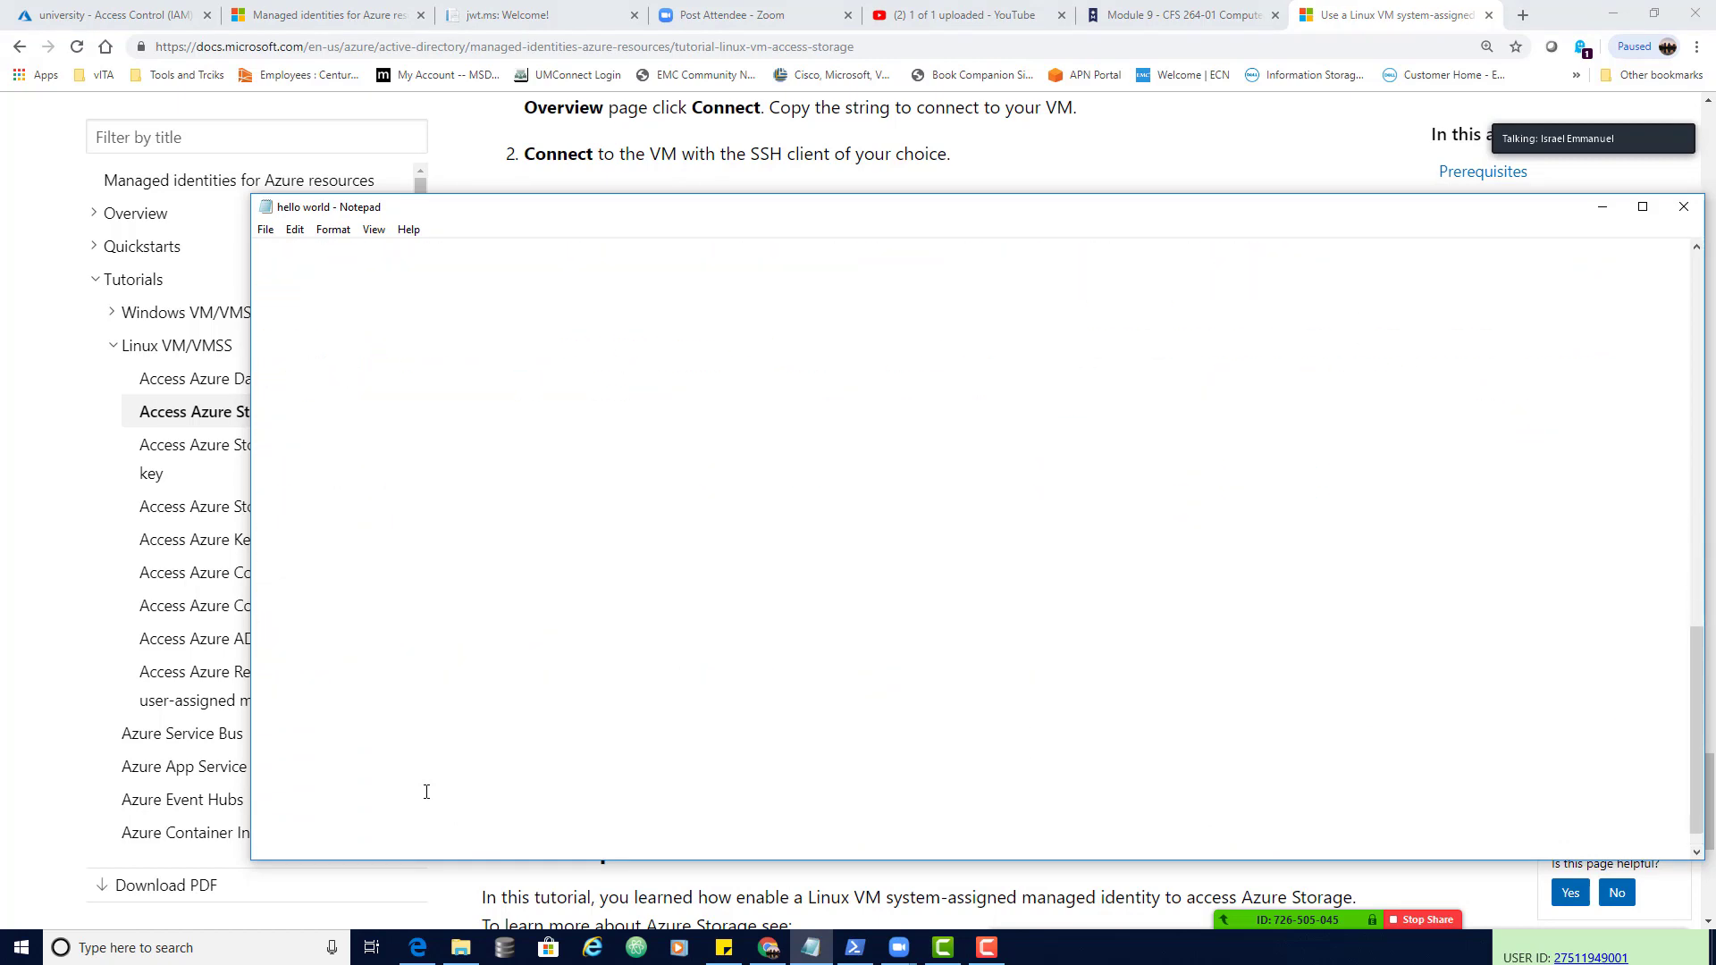
{"action": "right_click", "coordinate": [324, 275]}
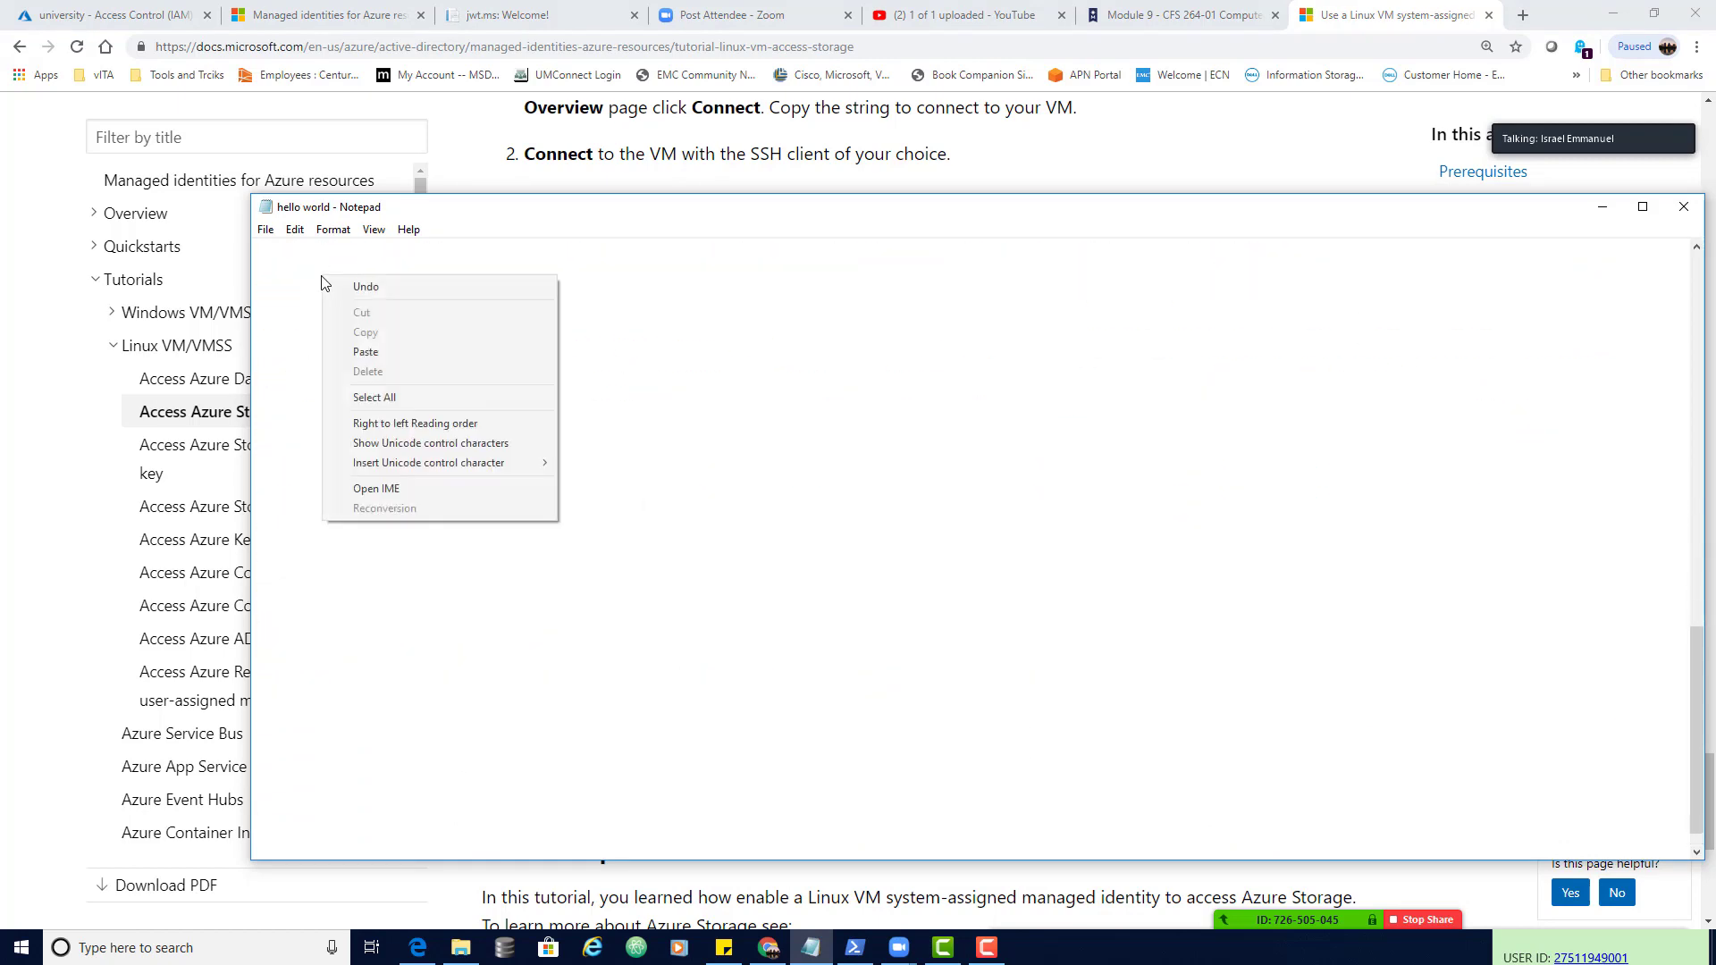
{"action": "left_click", "coordinate": [382, 348]}
{"action": "scroll", "coordinate": [882, 542], "scroll_direction": "down", "scroll_amount": 1}
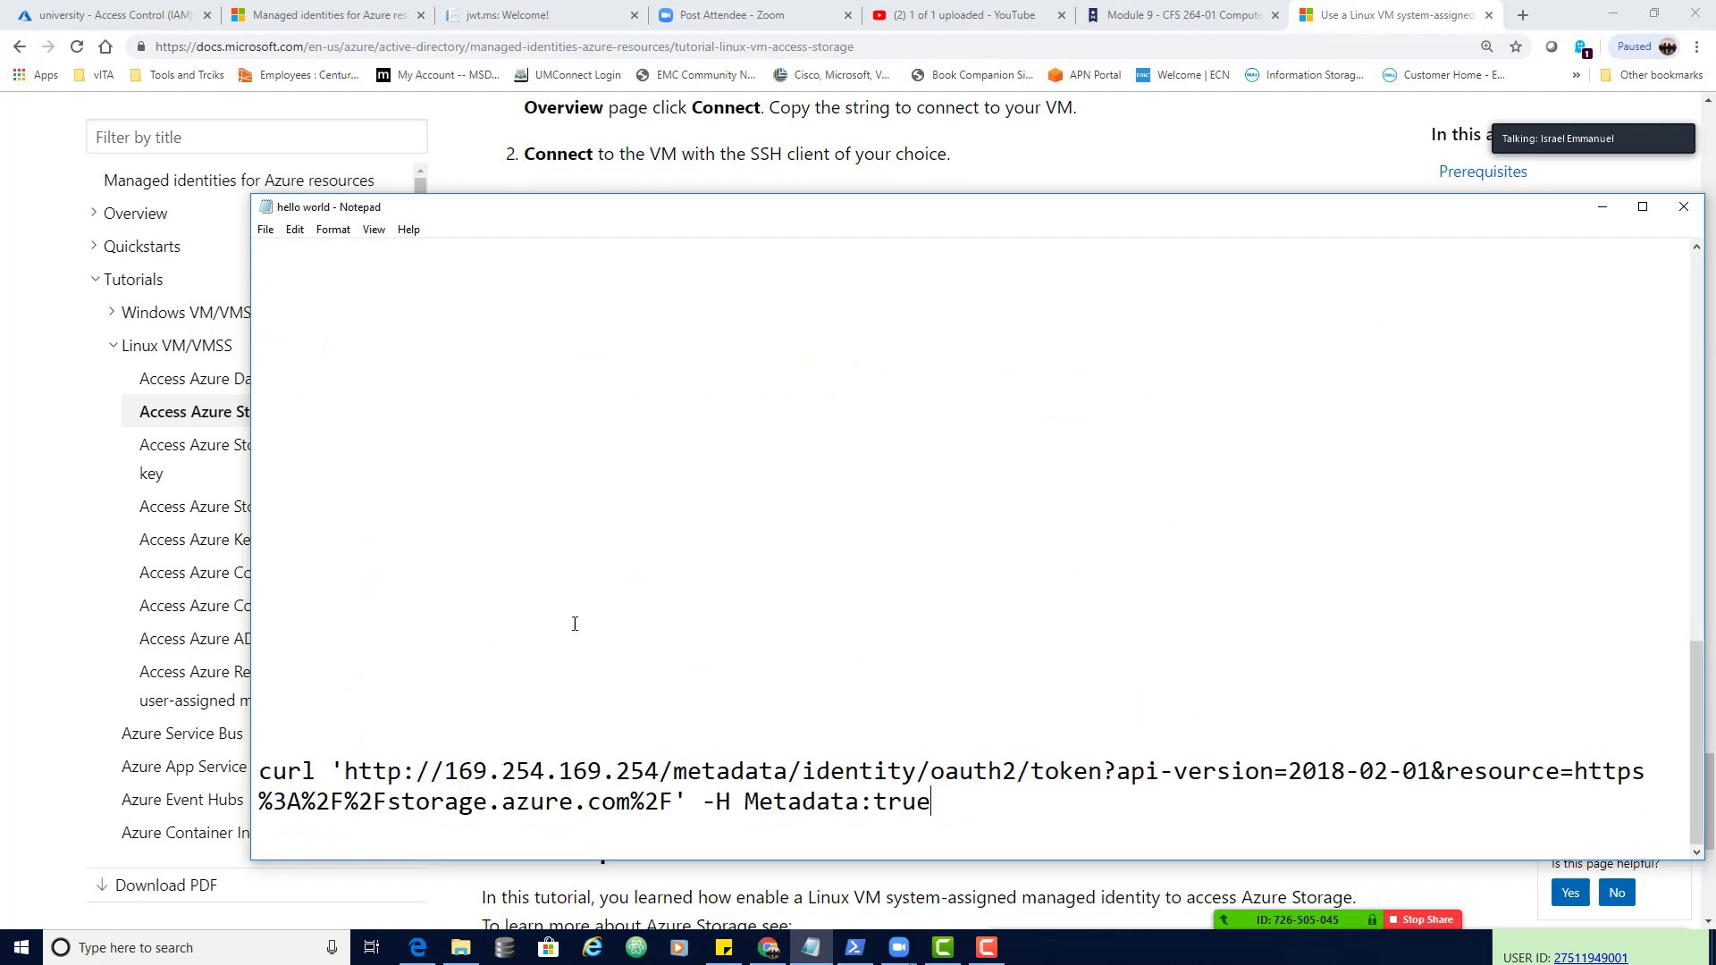
- Wrap the pasted curl request in parentheses and prefix it with response=$ so its output is stored in a variable
{"action": "left_click_drag", "start_coordinate": [699, 215], "coordinate": [607, 30]}
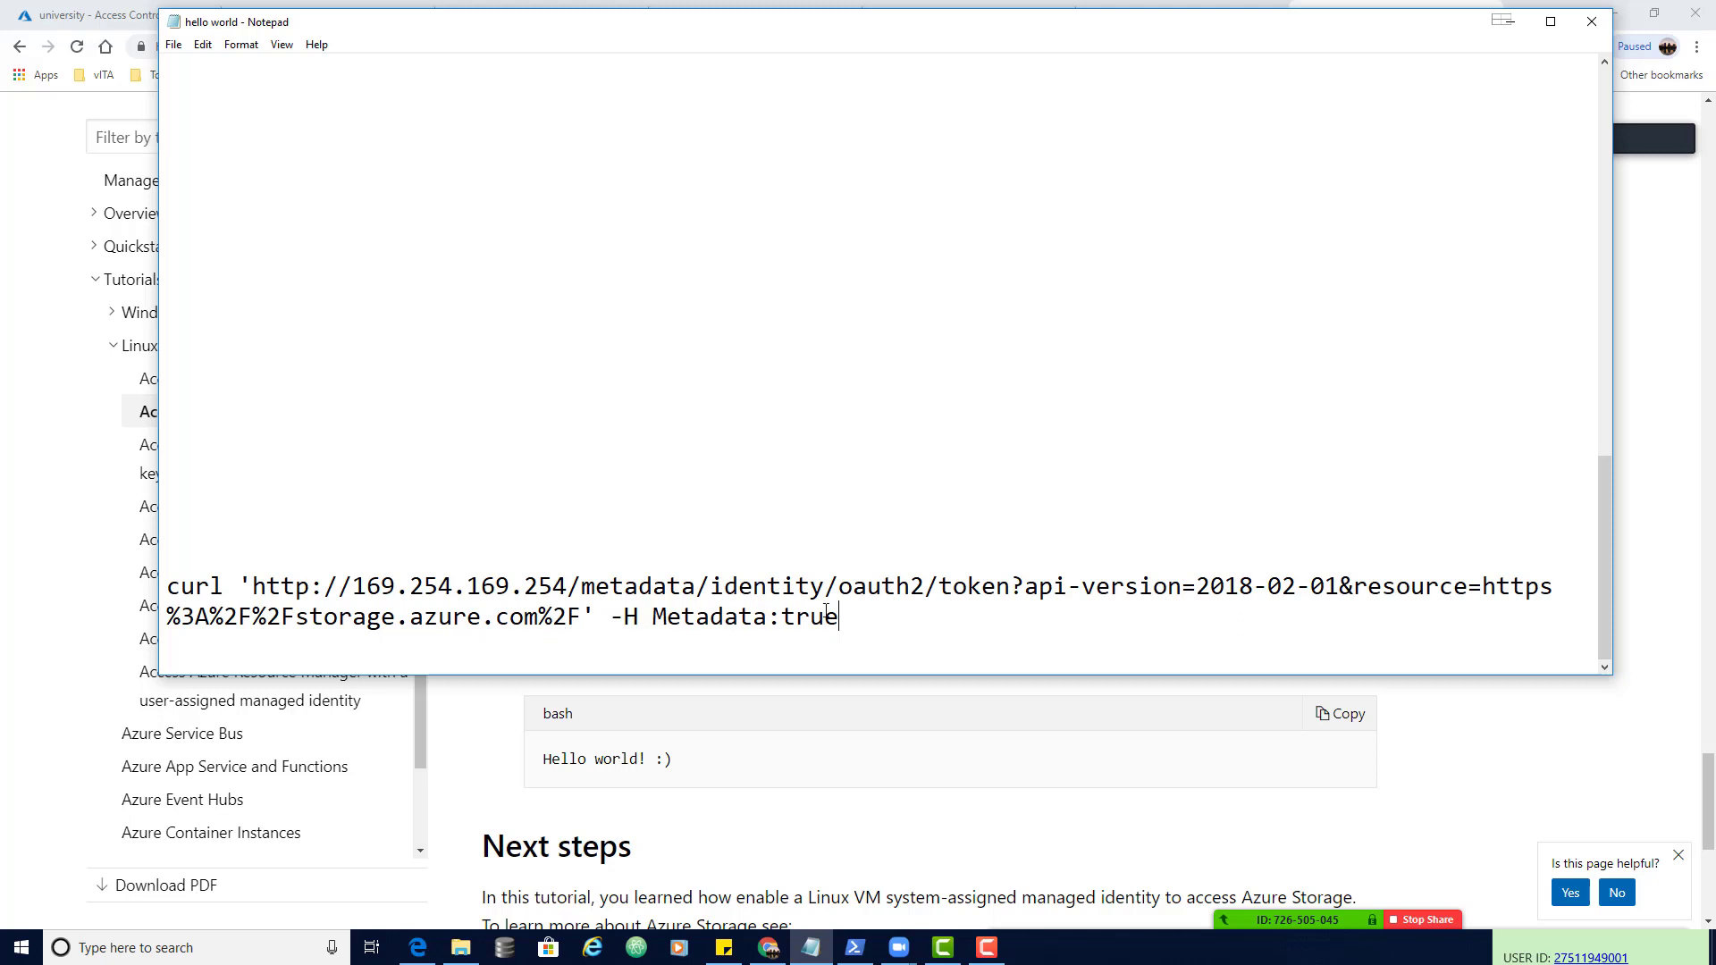
{"action": "type", "text": ")"}
{"action": "type", "text": "("}
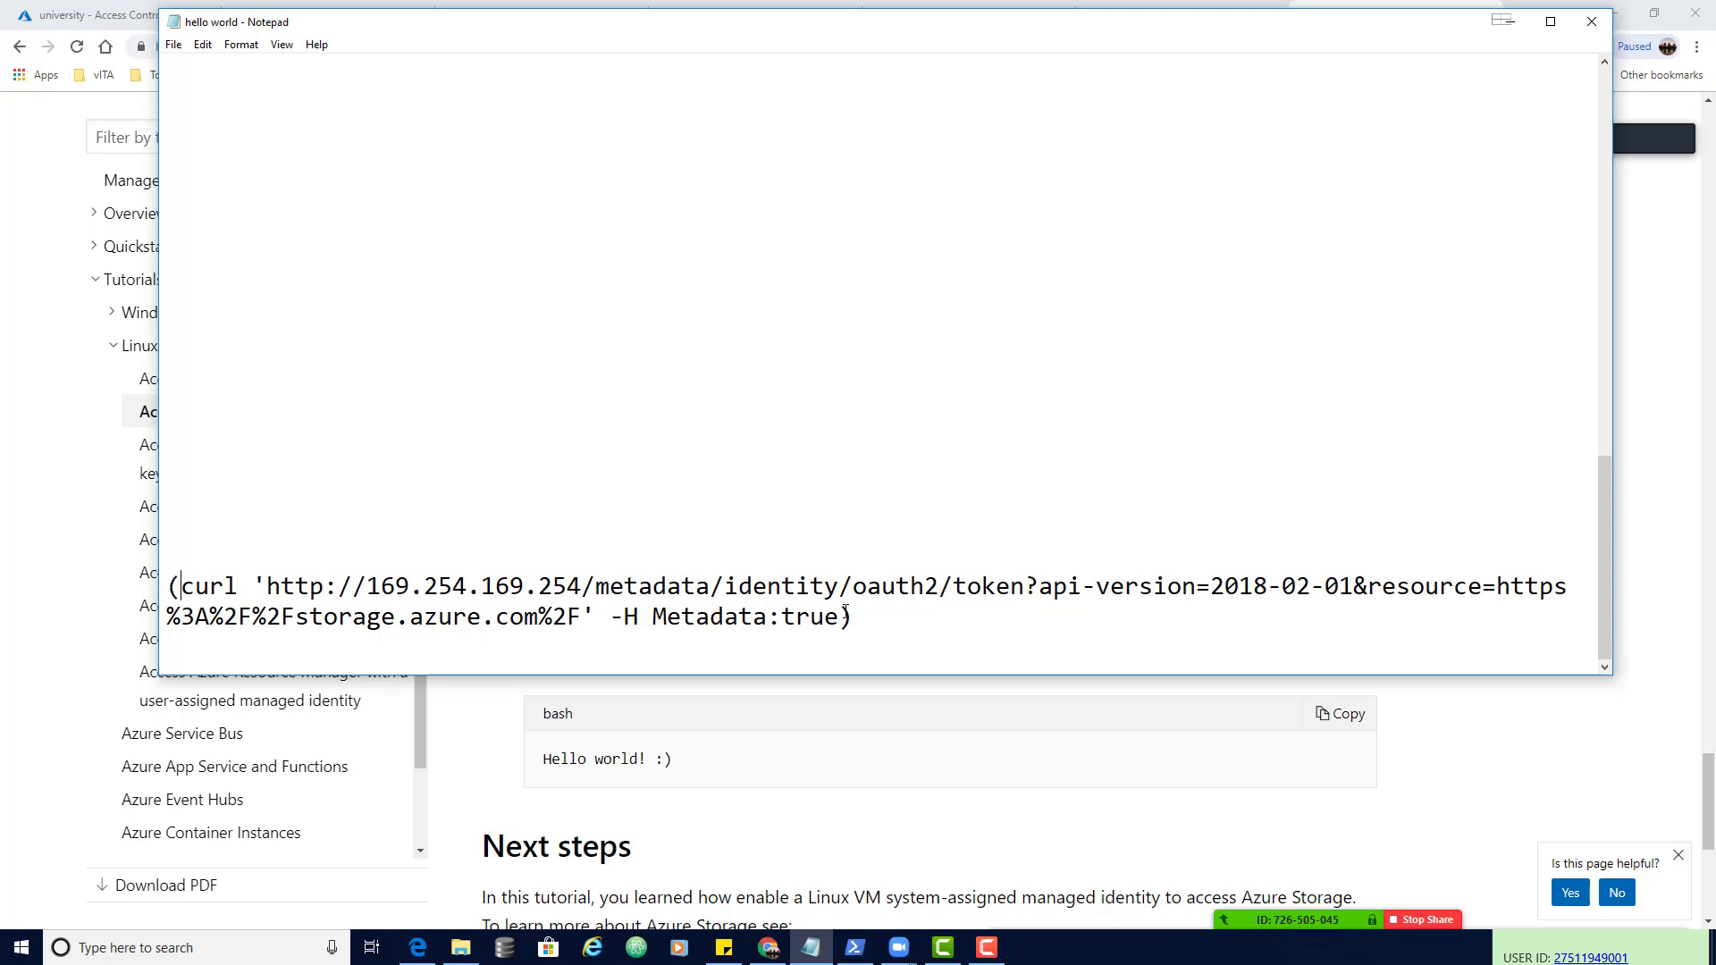
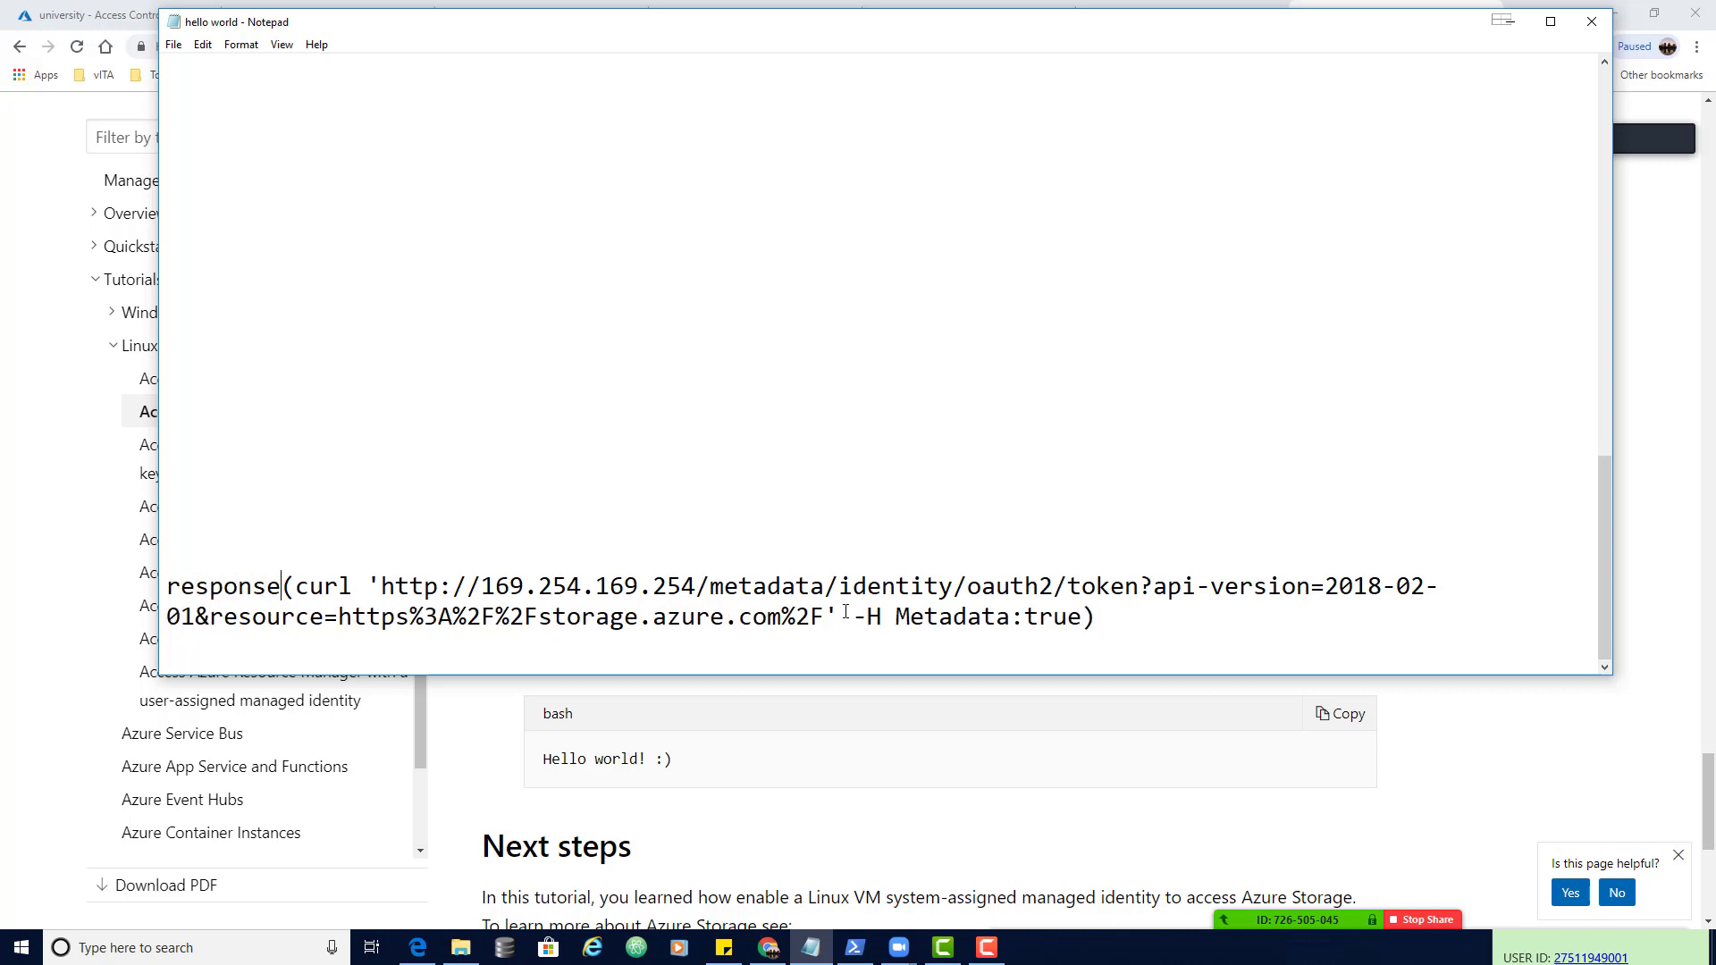
{"action": "type", "text": "=$"}
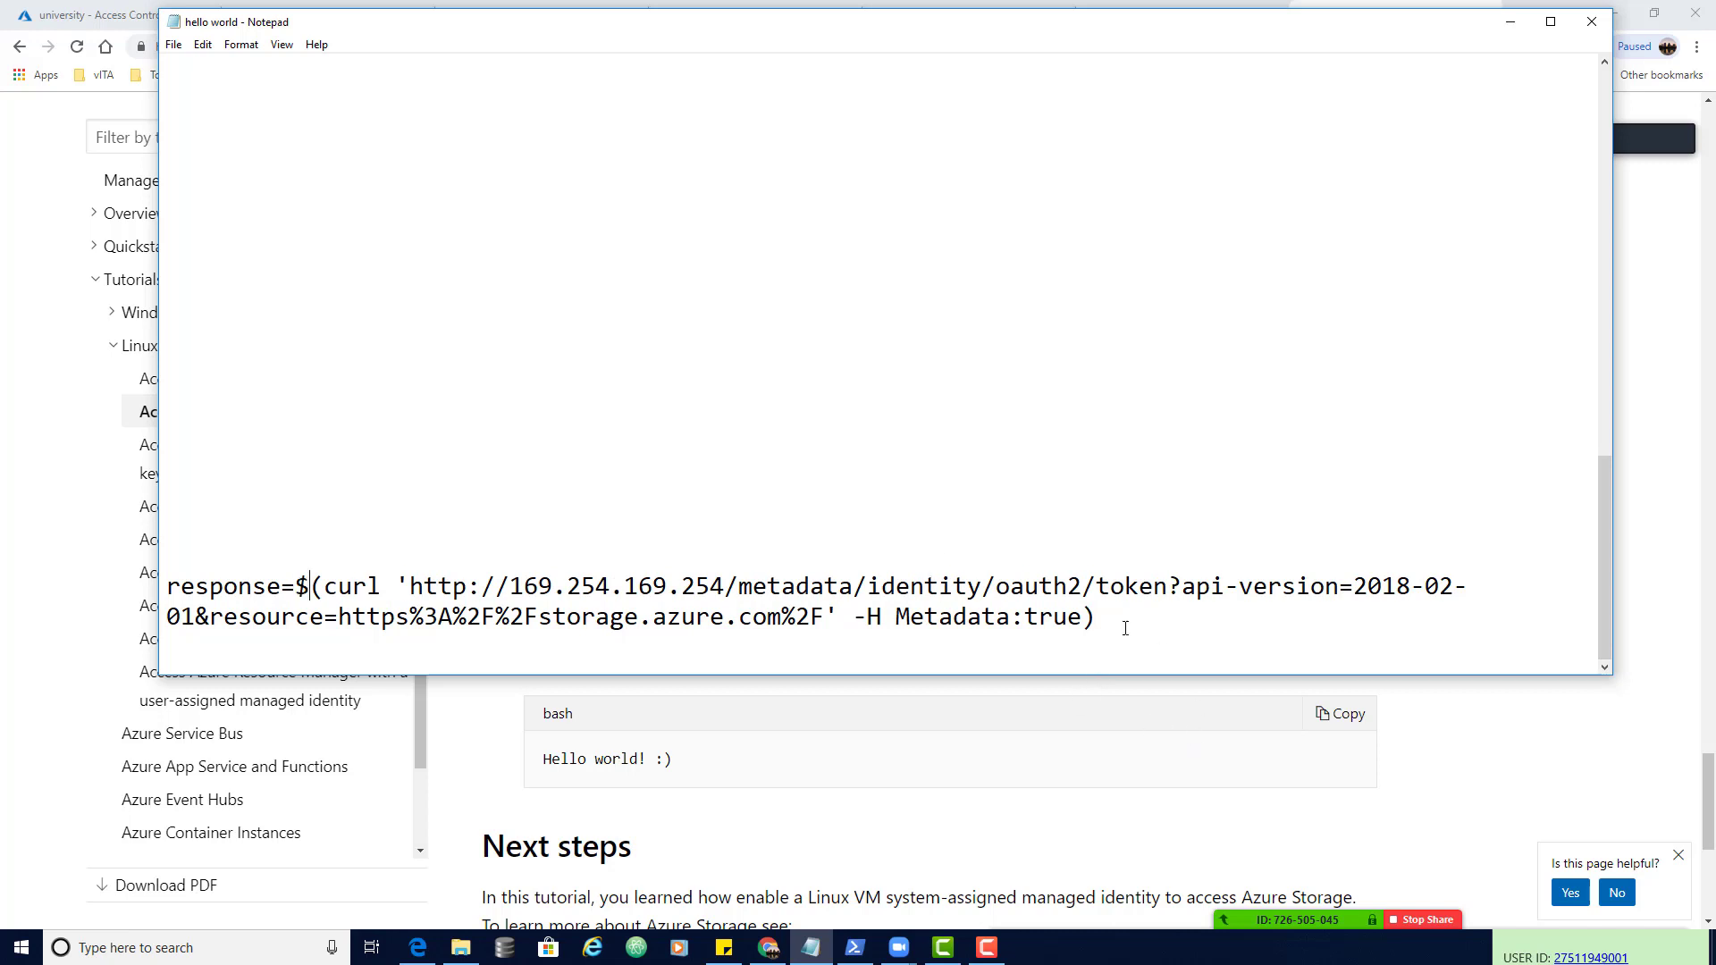
- Copy the complete response=$(curl ...) command and add an empty line below it
{"action": "left_click_drag", "start_coordinate": [1125, 629], "coordinate": [168, 586]}
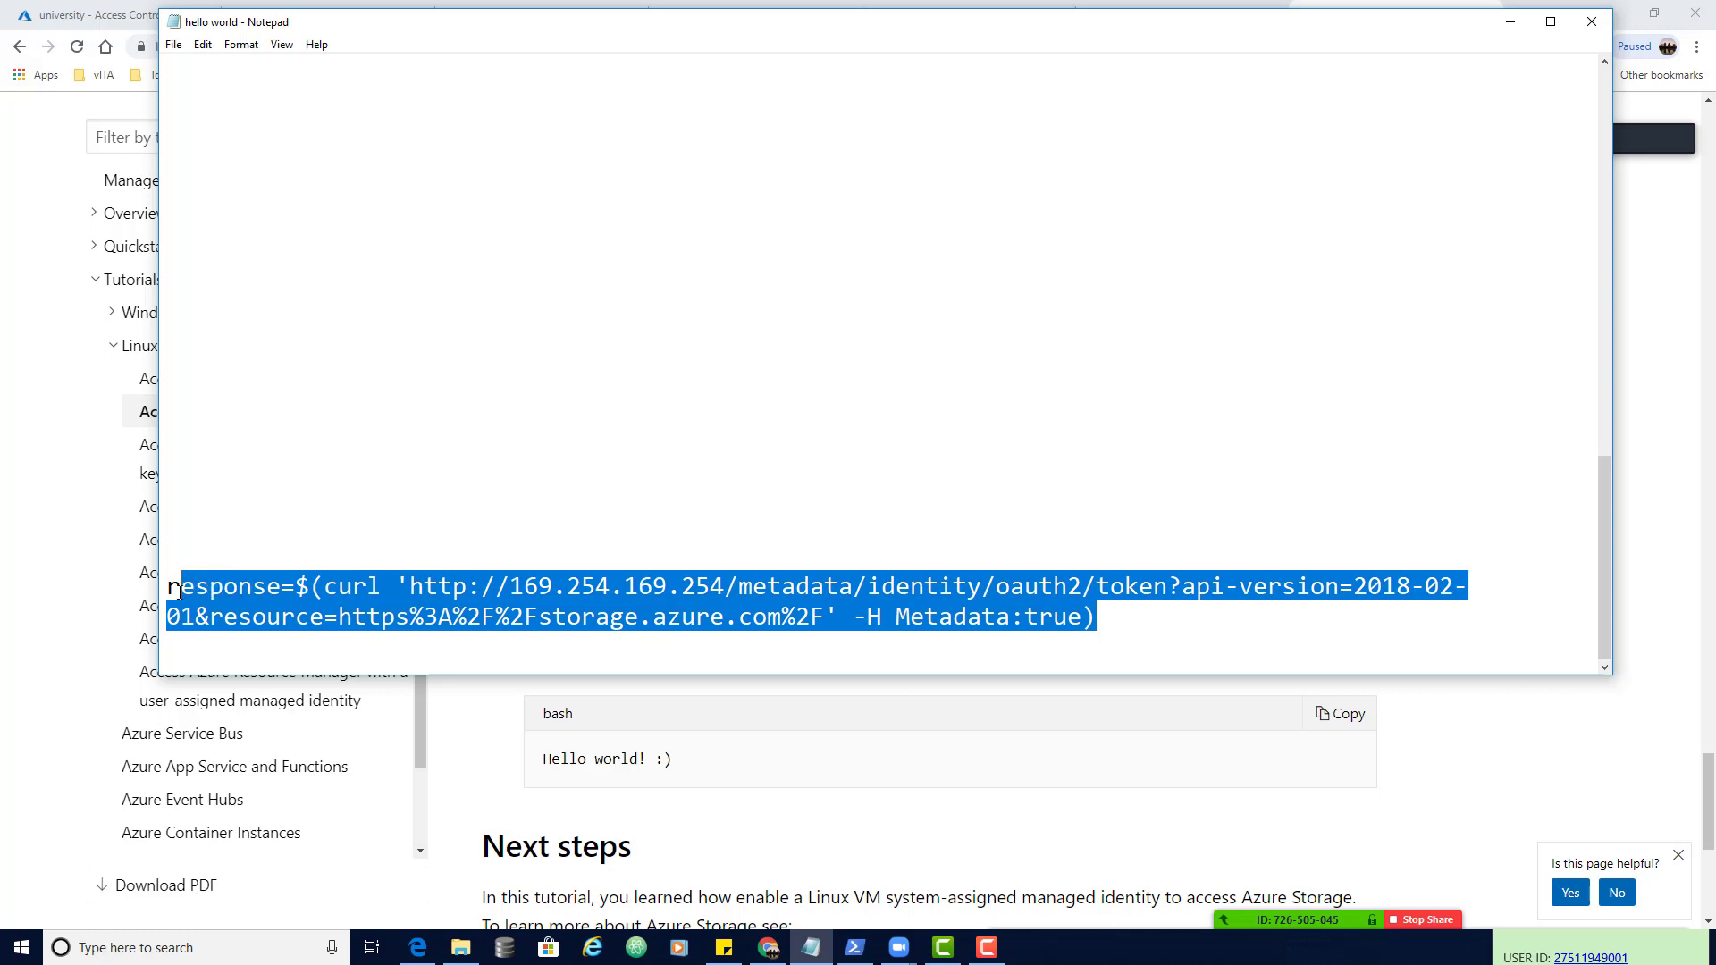
{"action": "right_click", "coordinate": [321, 594]}
{"action": "left_click", "coordinate": [395, 658]}
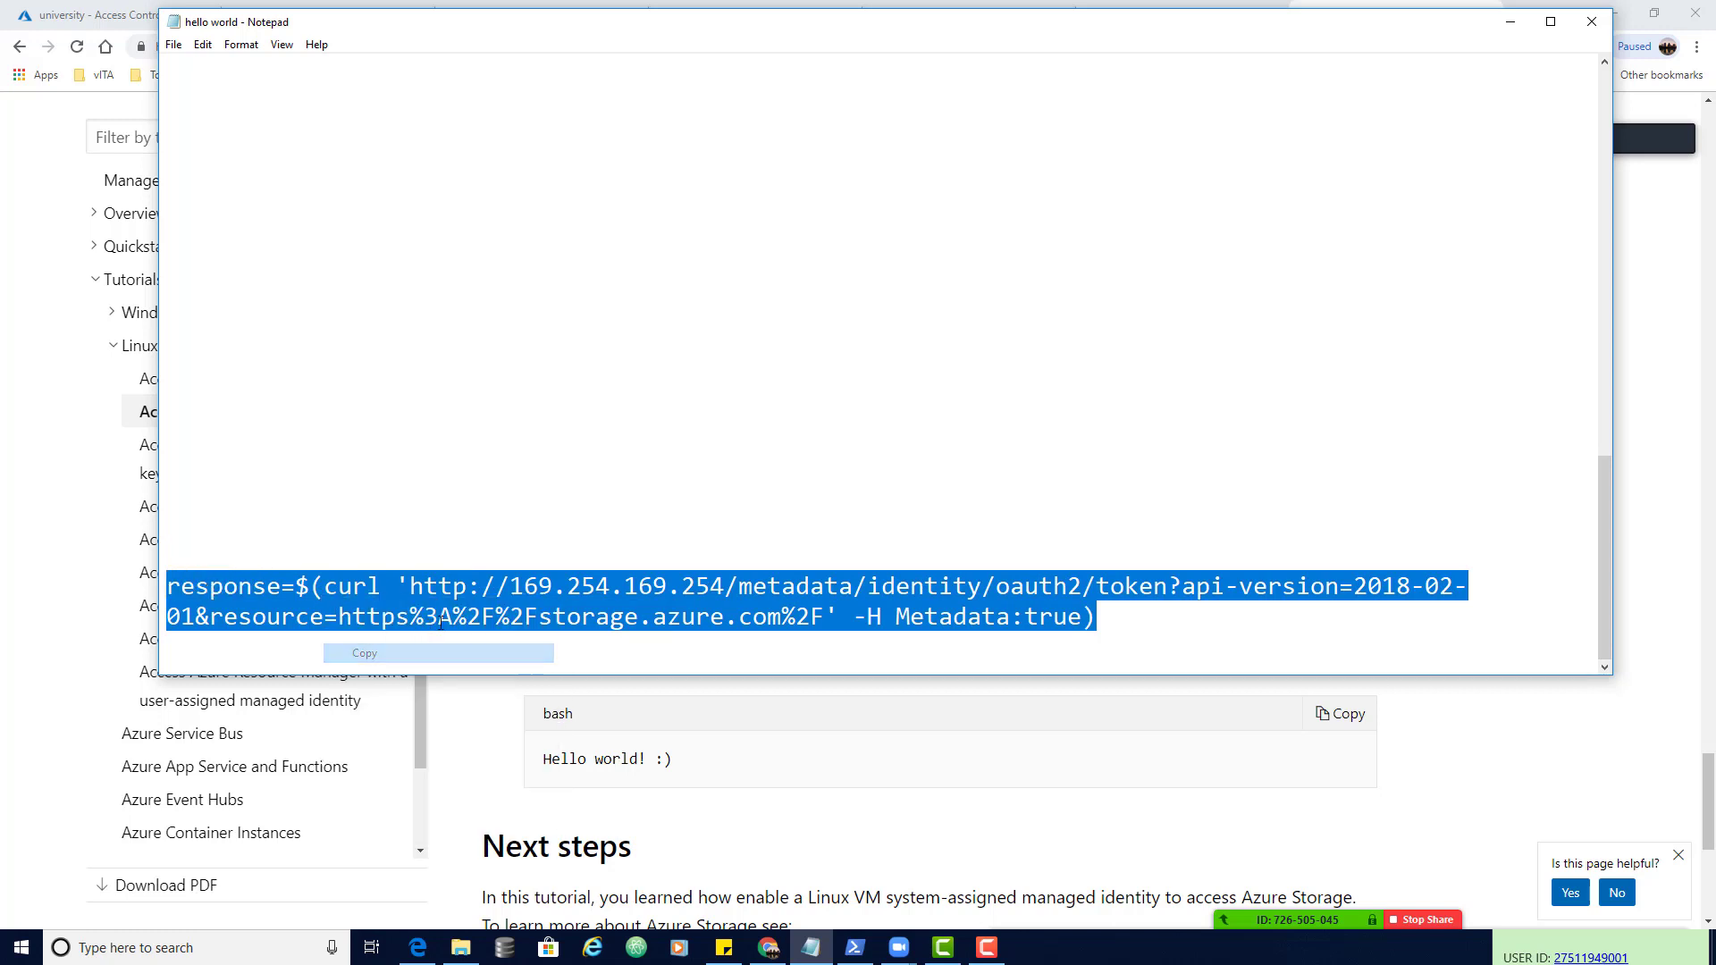
{"action": "left_click", "coordinate": [874, 718]}
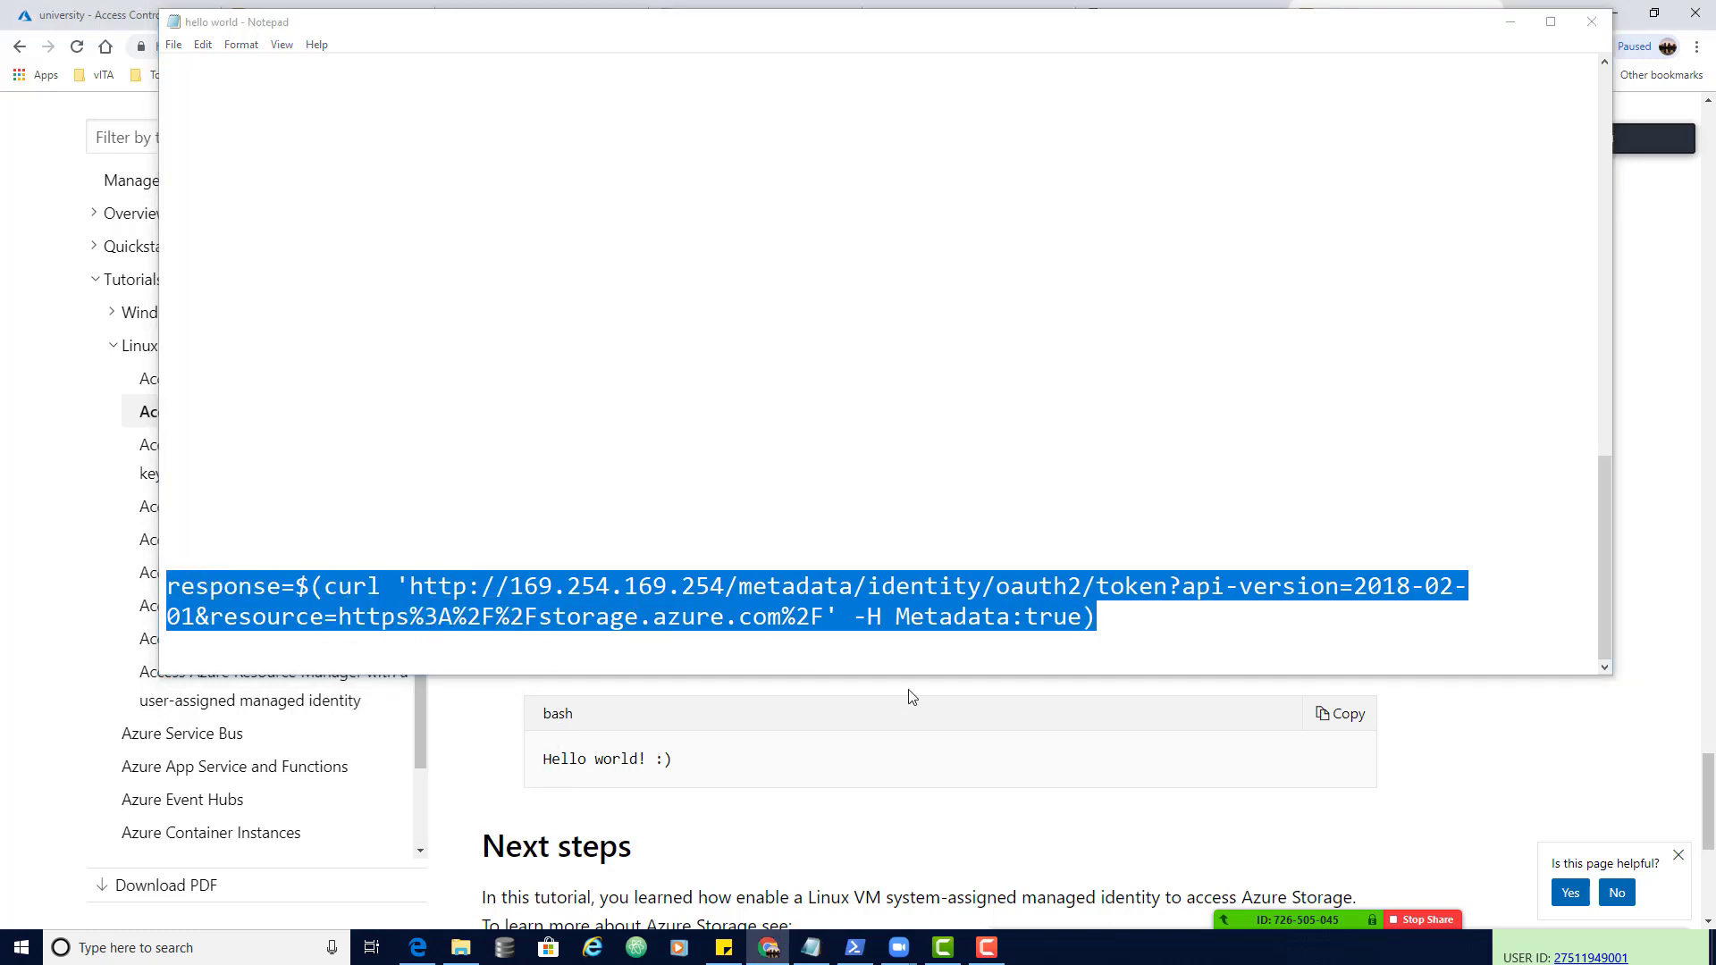
{"action": "left_click", "coordinate": [1112, 635]}
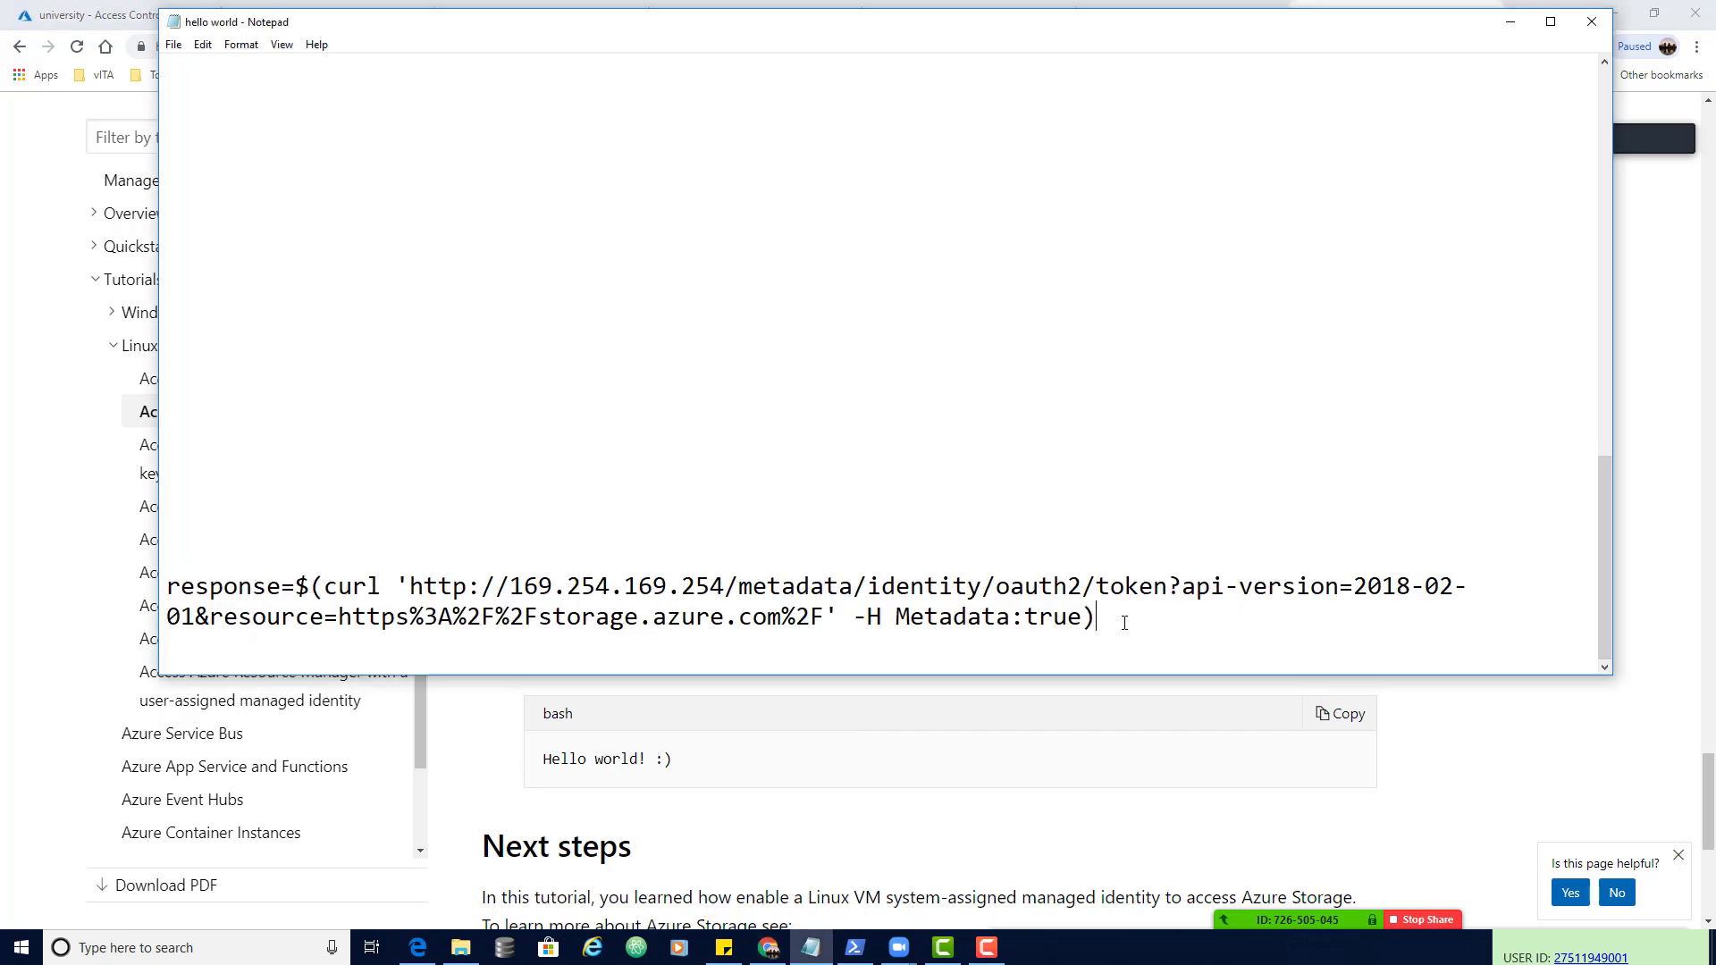
{"action": "key", "text": "Return"}
- Copy the tutorial's curl command for reading the blob file and paste it into the notes below the response command
{"action": "scroll", "coordinate": [1107, 720], "scroll_direction": "down", "scroll_amount": 2}
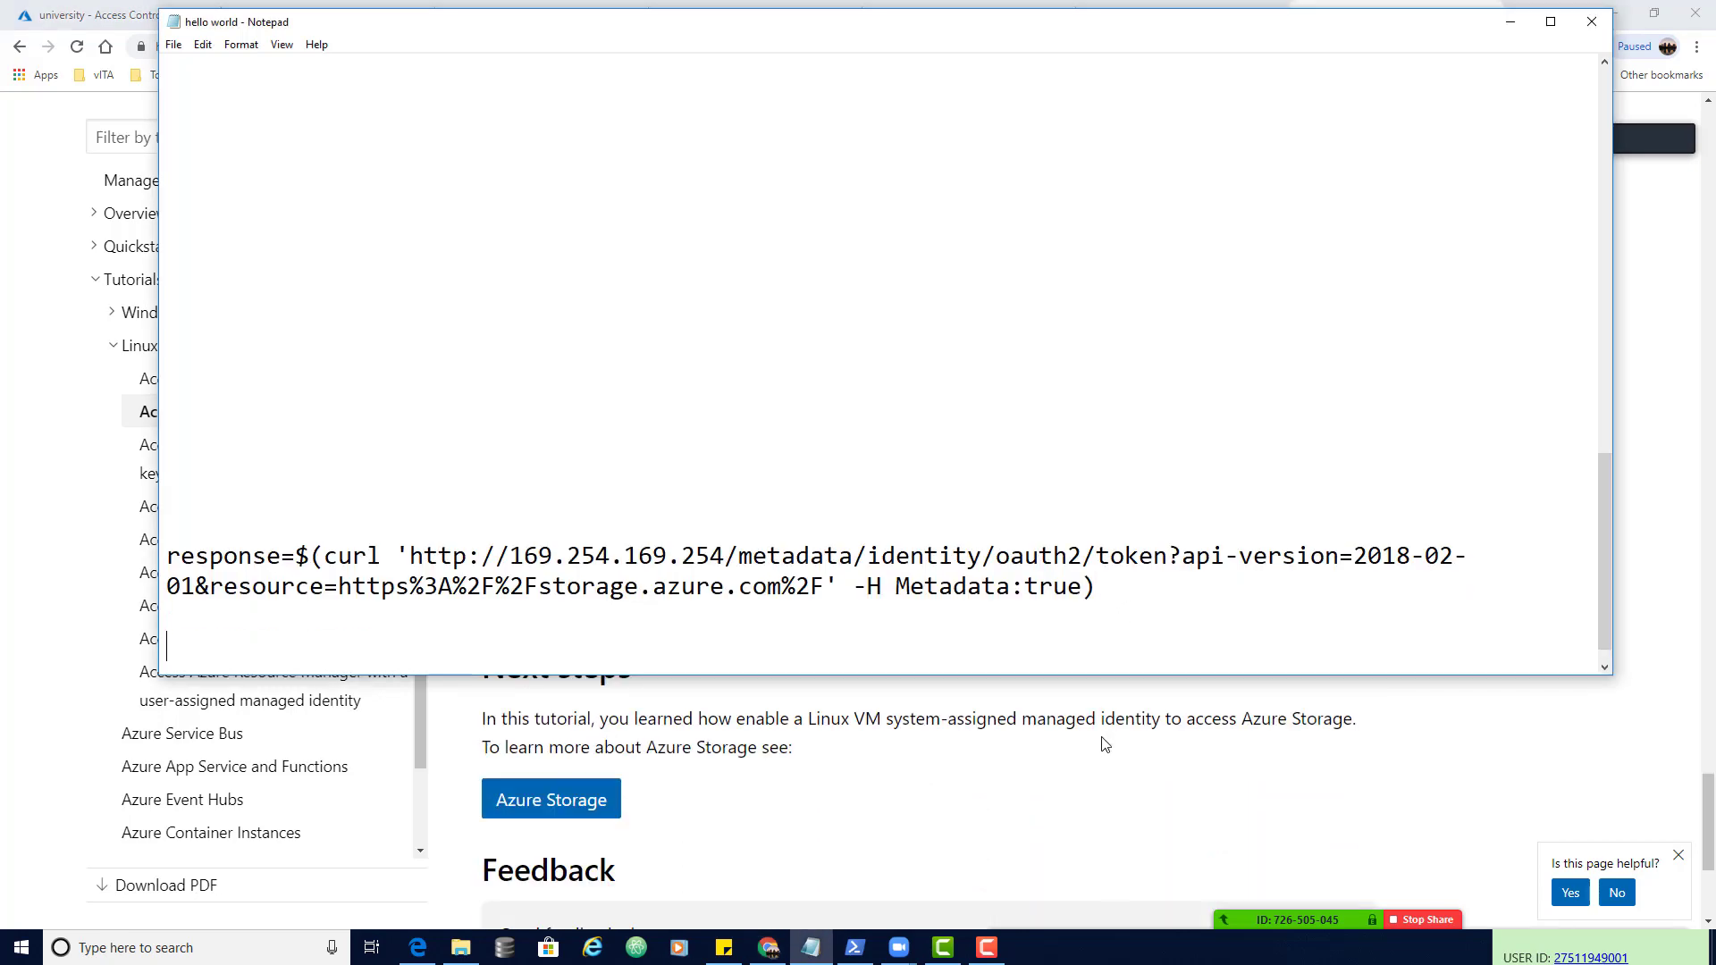
{"action": "left_click", "coordinate": [1126, 689]}
{"action": "left_click", "coordinate": [1517, 32]}
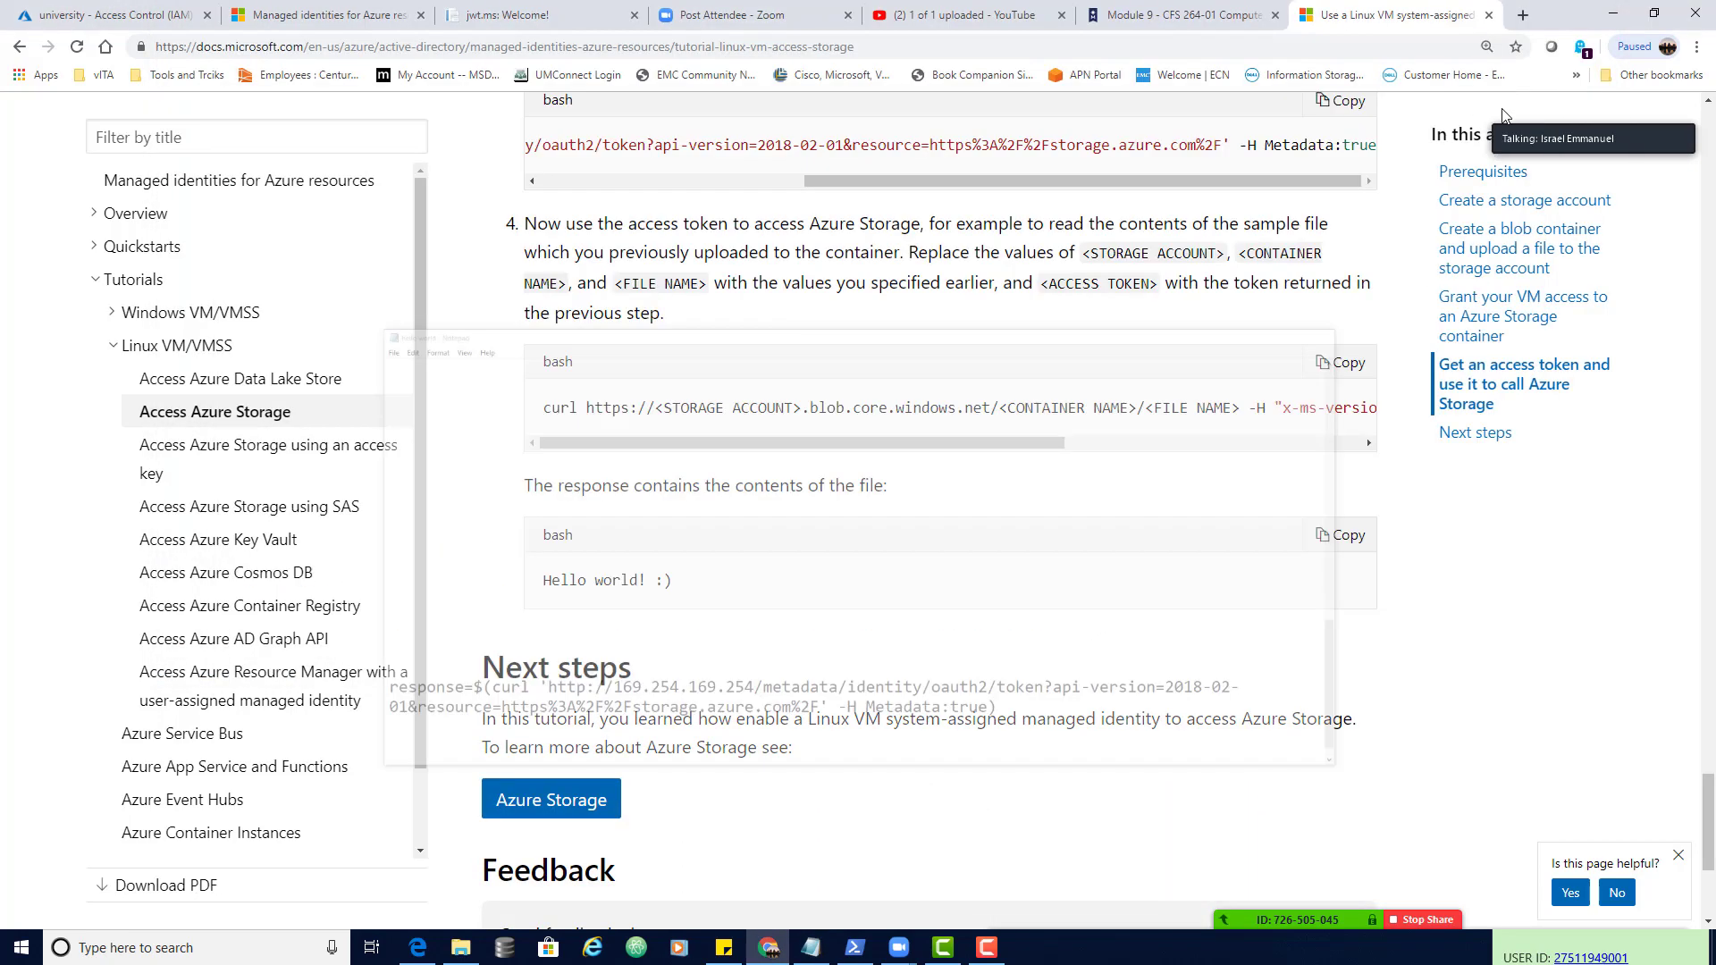
{"action": "scroll", "coordinate": [1044, 401], "scroll_direction": "up", "scroll_amount": 3}
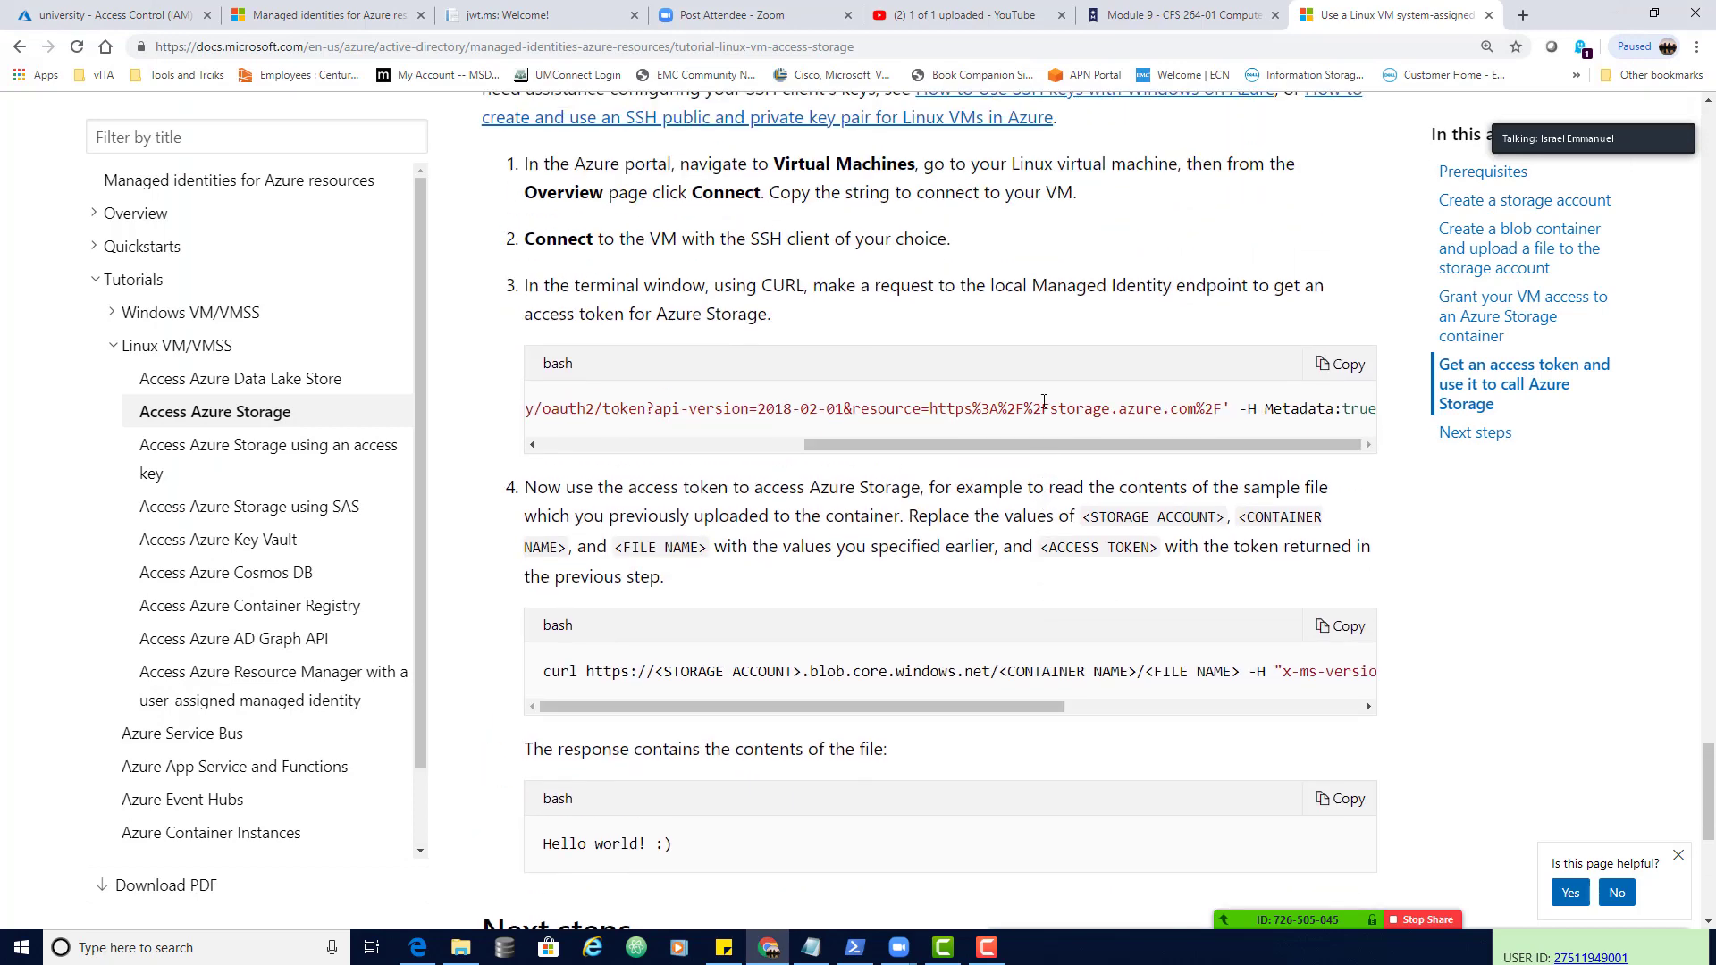
{"action": "scroll", "coordinate": [1043, 401], "scroll_direction": "up", "scroll_amount": 3}
{"action": "scroll", "coordinate": [724, 695], "scroll_direction": "down", "scroll_amount": 3}
{"action": "left_click_drag", "start_coordinate": [956, 708], "coordinate": [832, 711]}
{"action": "left_click", "coordinate": [811, 948]}
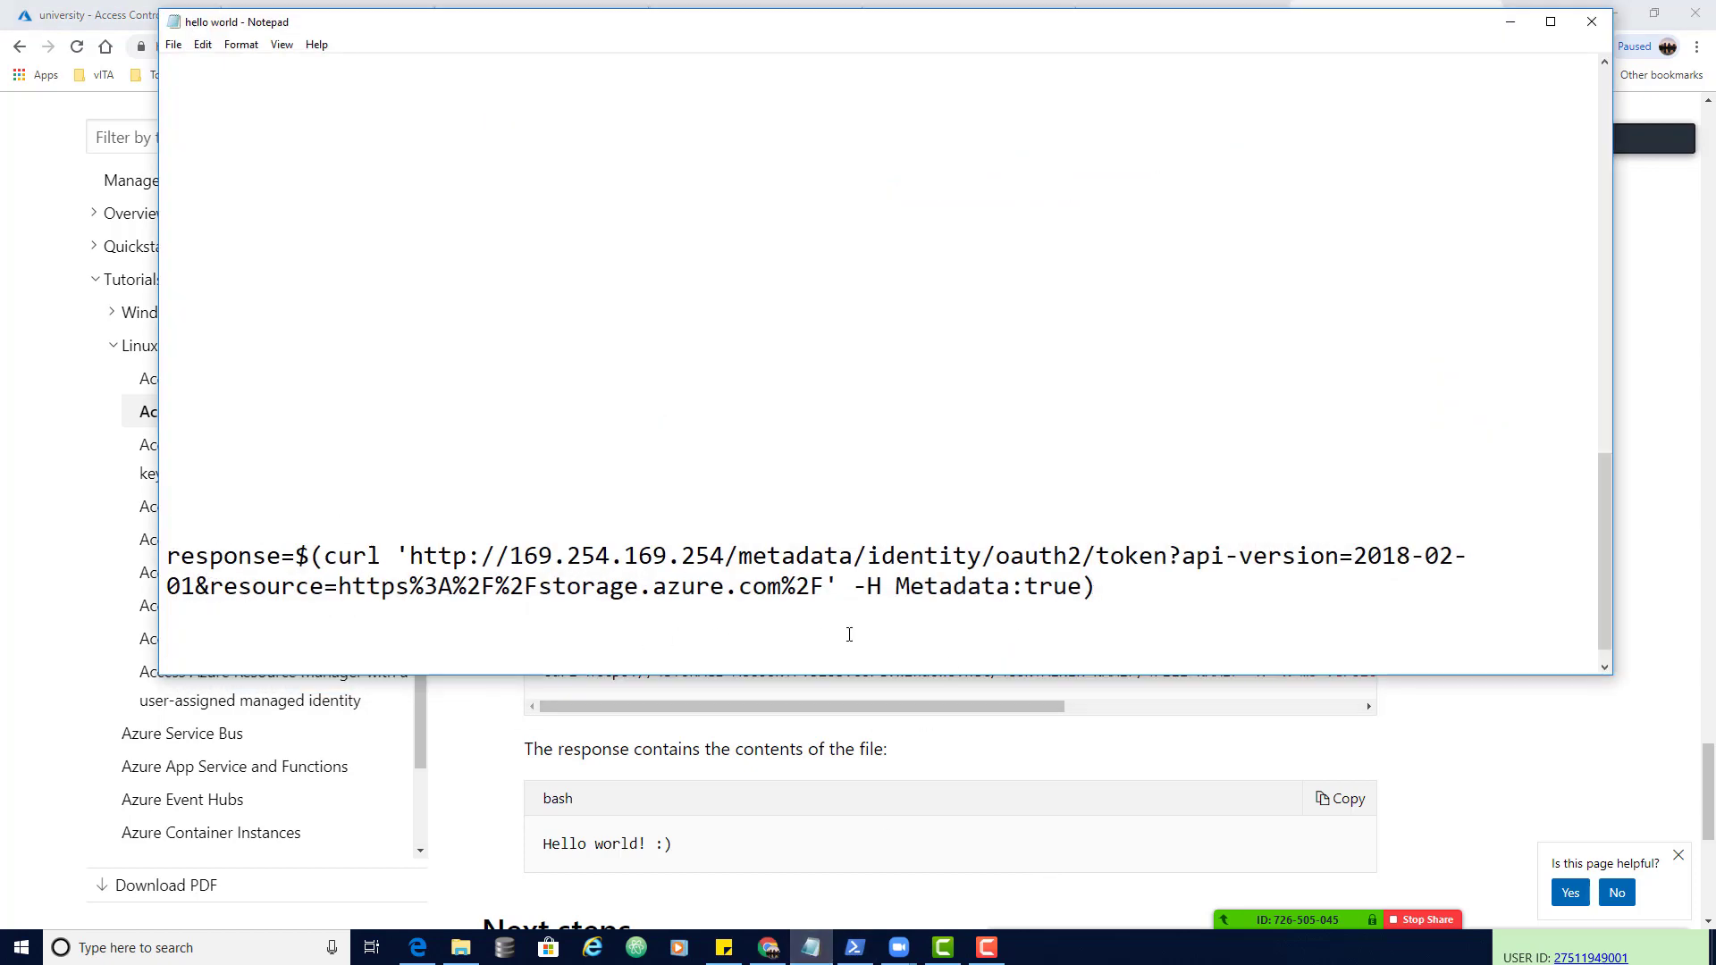
{"action": "key", "text": "ctrl+v"}
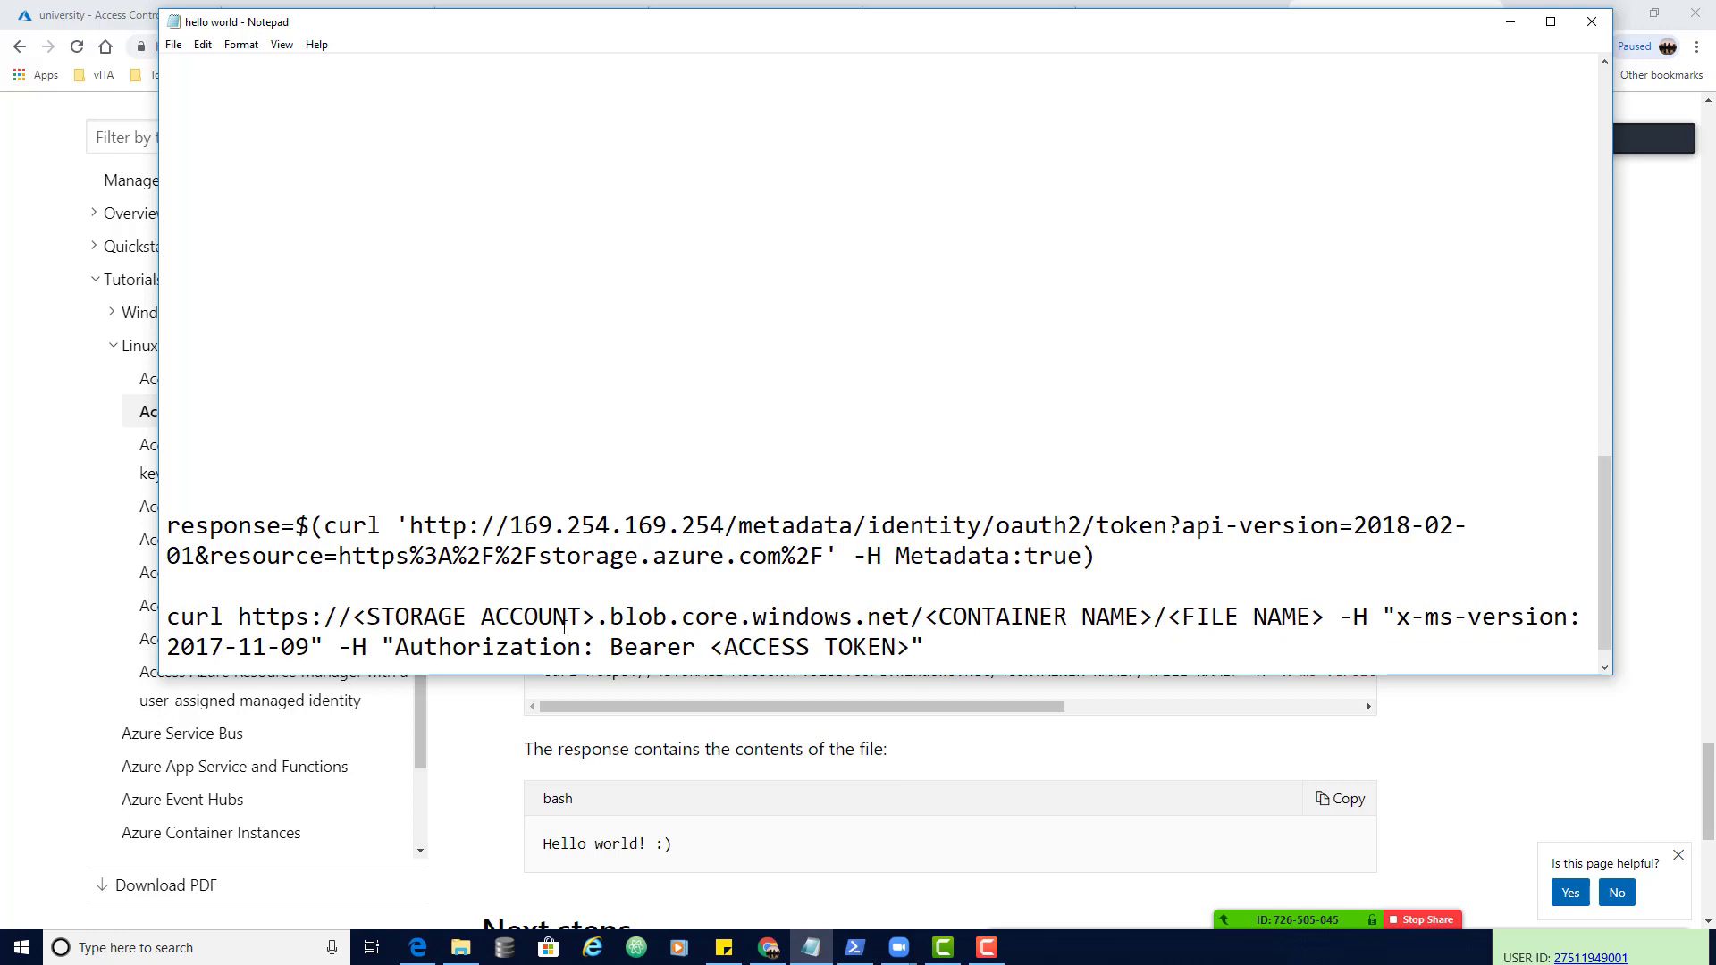
- Open the storage264 account in the Azure portal and replace the <STORAGE ACCOUNT> placeholder in the pasted curl command with storage264
{"action": "left_click_drag", "start_coordinate": [940, 643], "coordinate": [711, 658]}
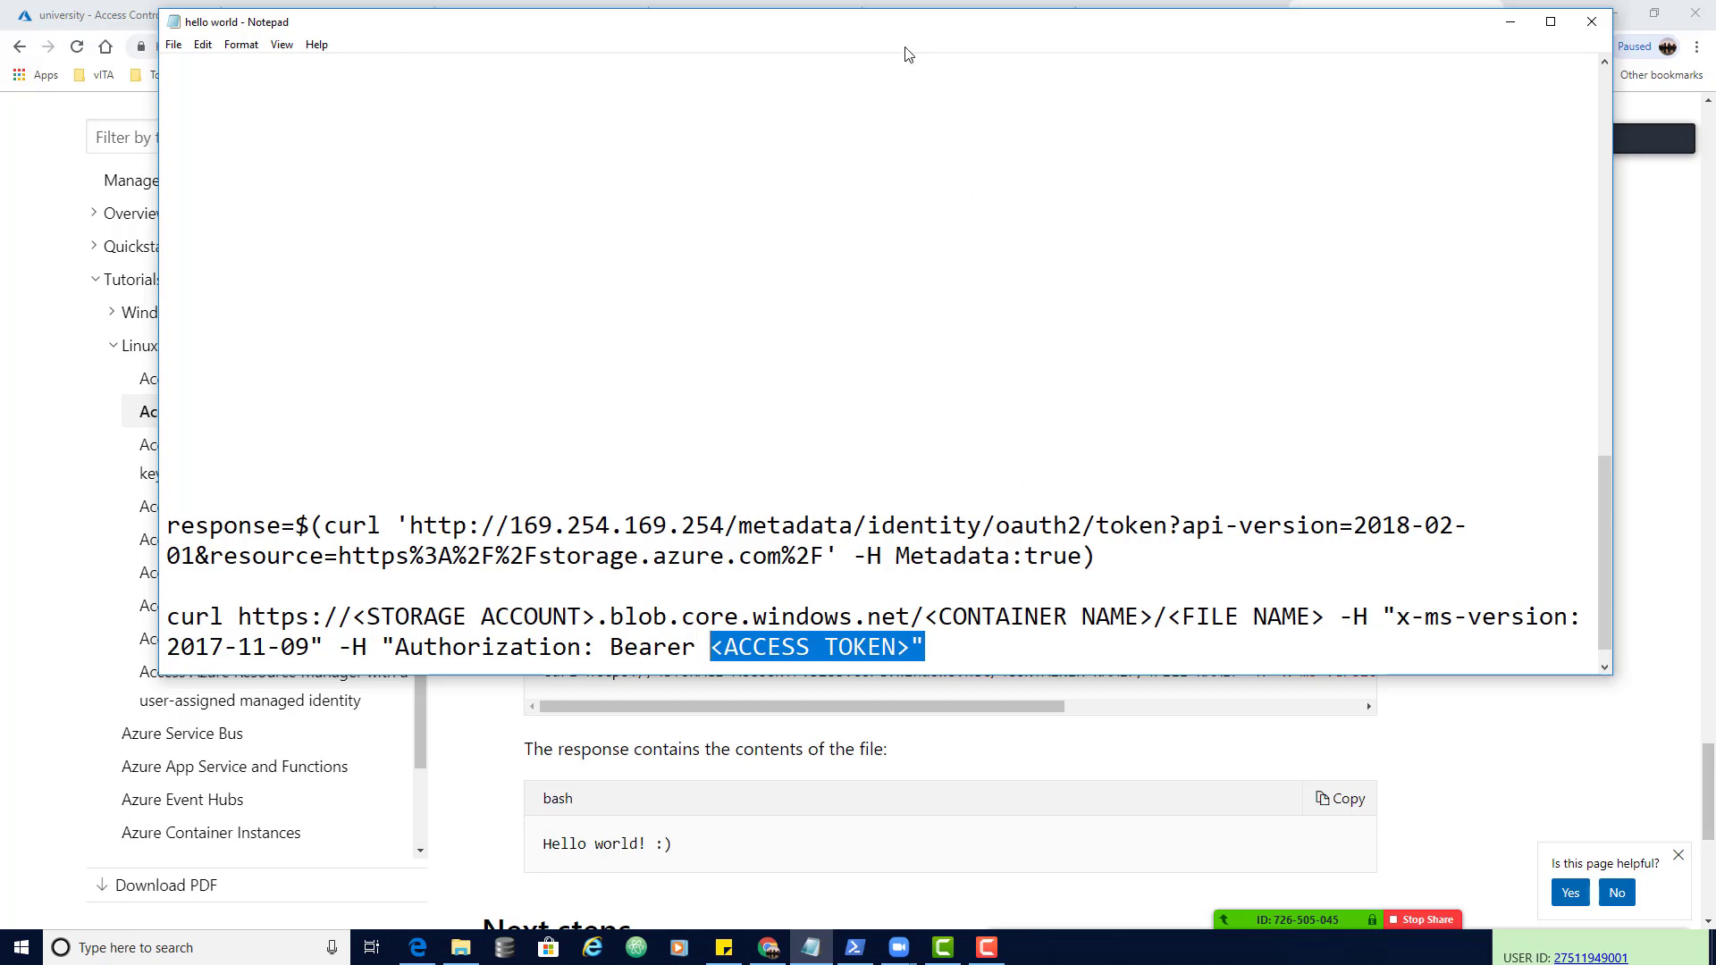
{"action": "left_click_drag", "start_coordinate": [921, 34], "coordinate": [1097, 227]}
{"action": "left_click", "coordinate": [119, 15]}
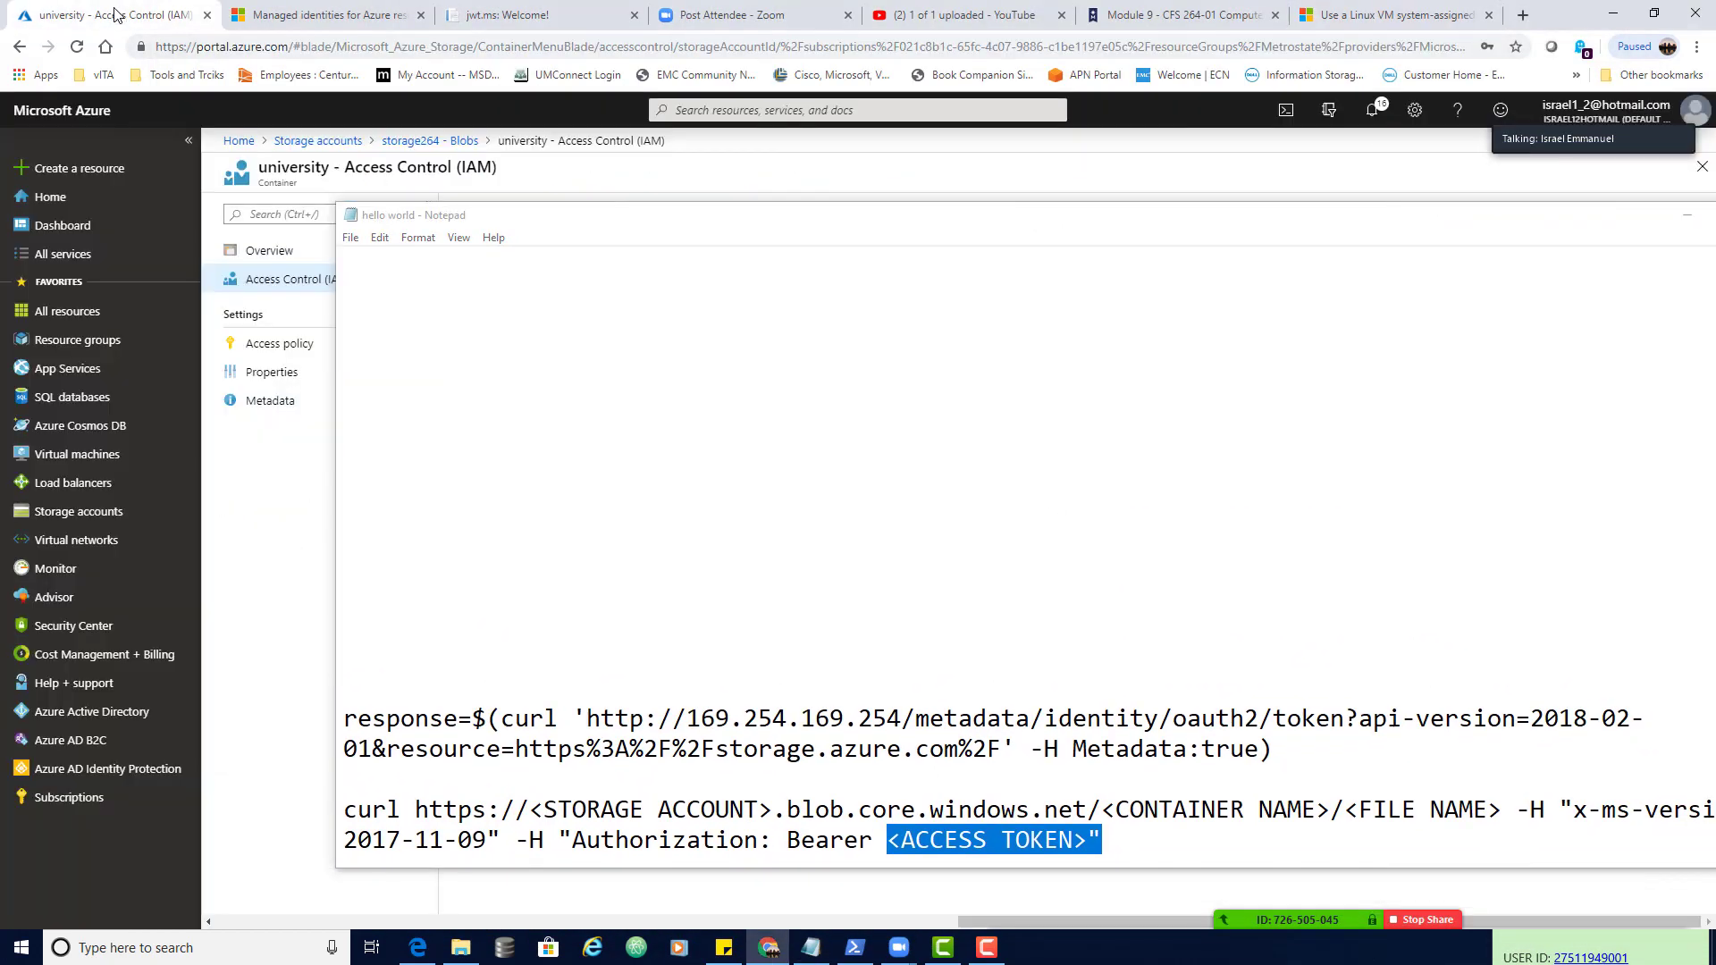
{"action": "left_click_drag", "start_coordinate": [586, 216], "coordinate": [572, 555]}
{"action": "left_click", "coordinate": [70, 512]}
{"action": "left_click", "coordinate": [311, 456]}
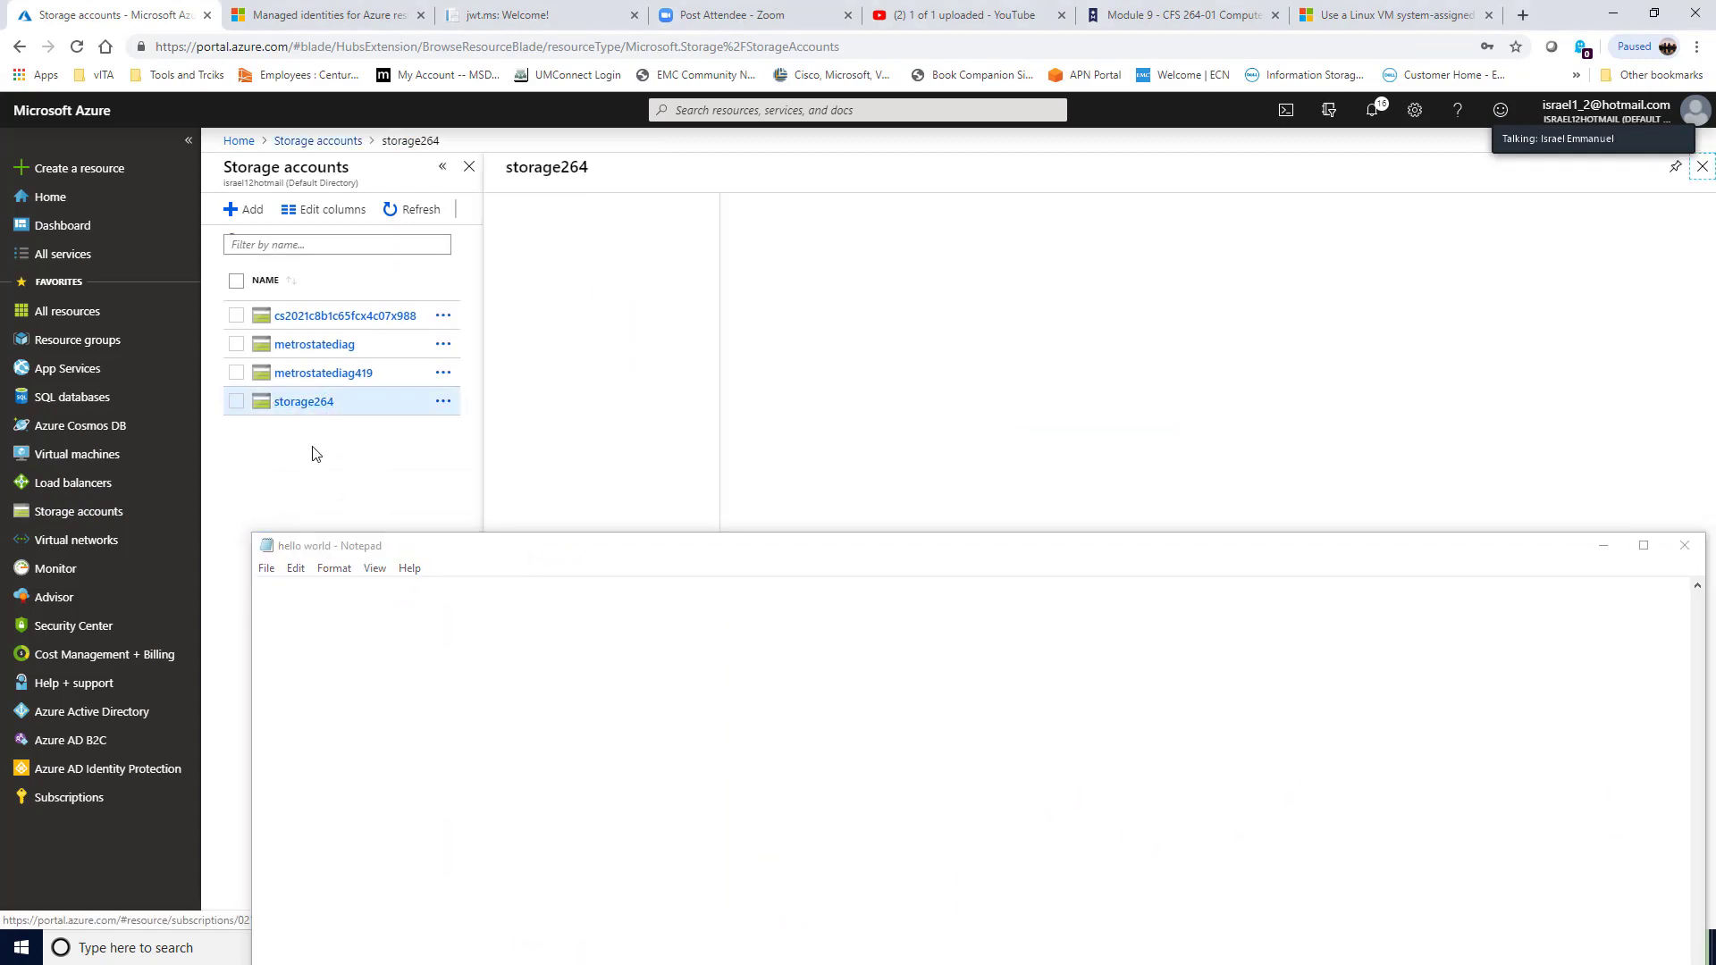
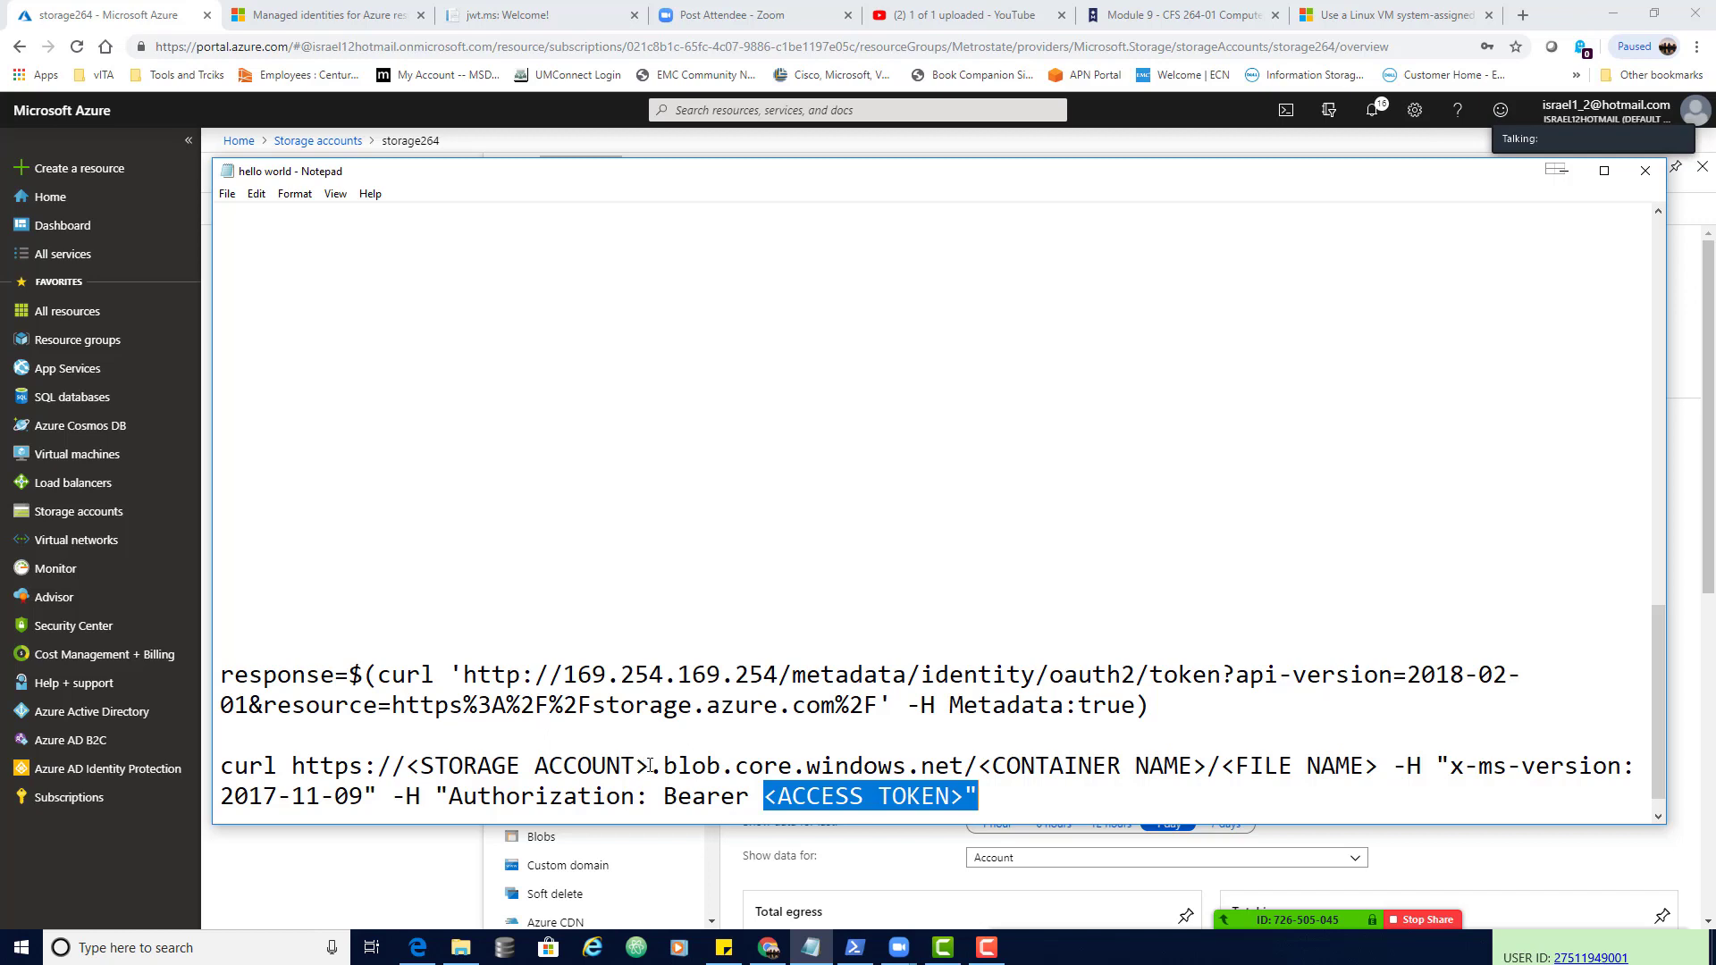
{"action": "left_click_drag", "start_coordinate": [650, 766], "coordinate": [412, 766]}
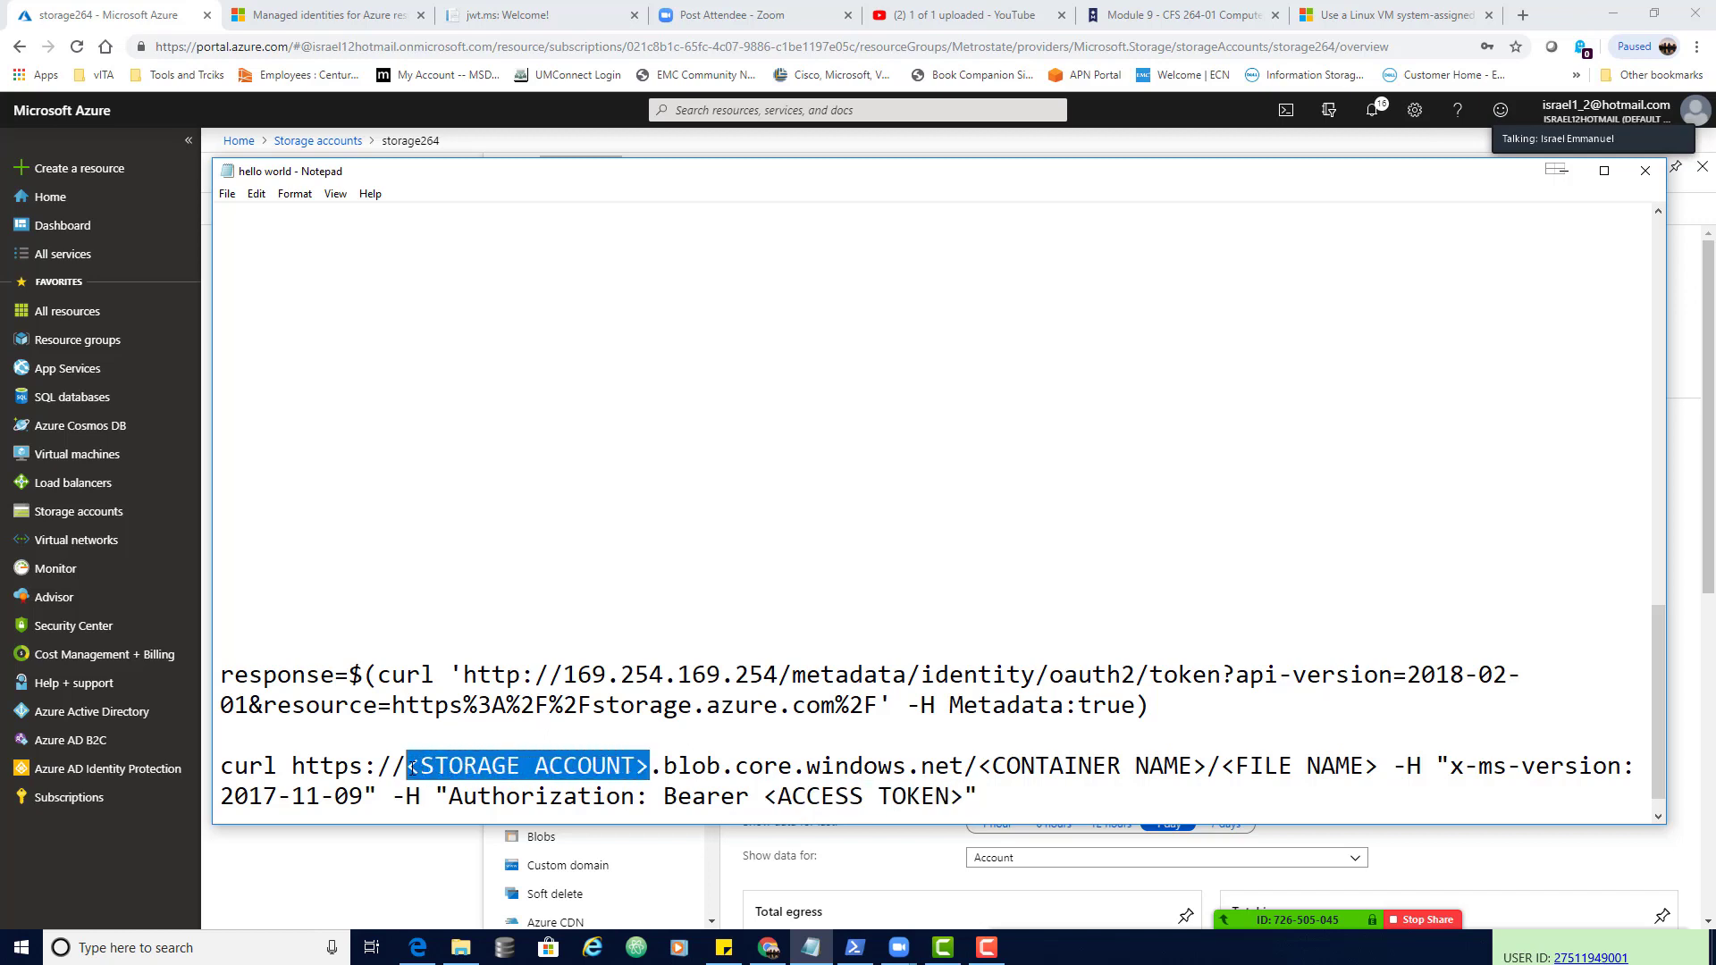
{"action": "type", "text": "storage264"}
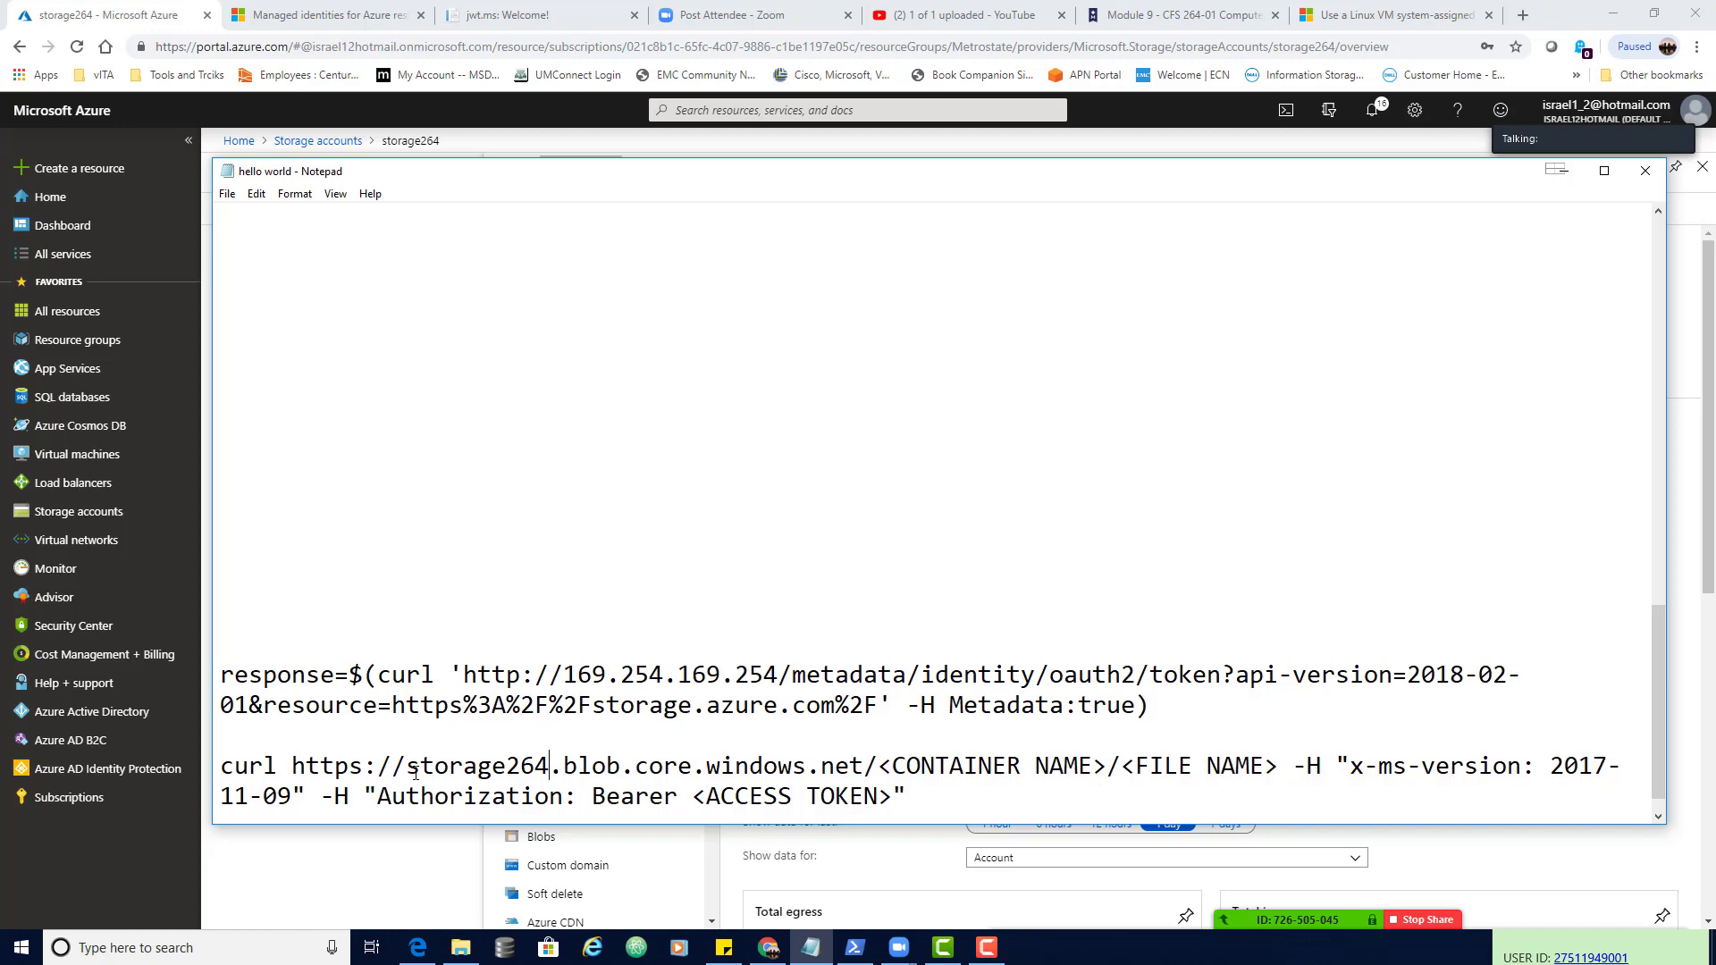
- Move the notes out of the way and open the list of blob containers in the storage264 account
{"action": "left_click_drag", "start_coordinate": [1021, 171], "coordinate": [1070, 554]}
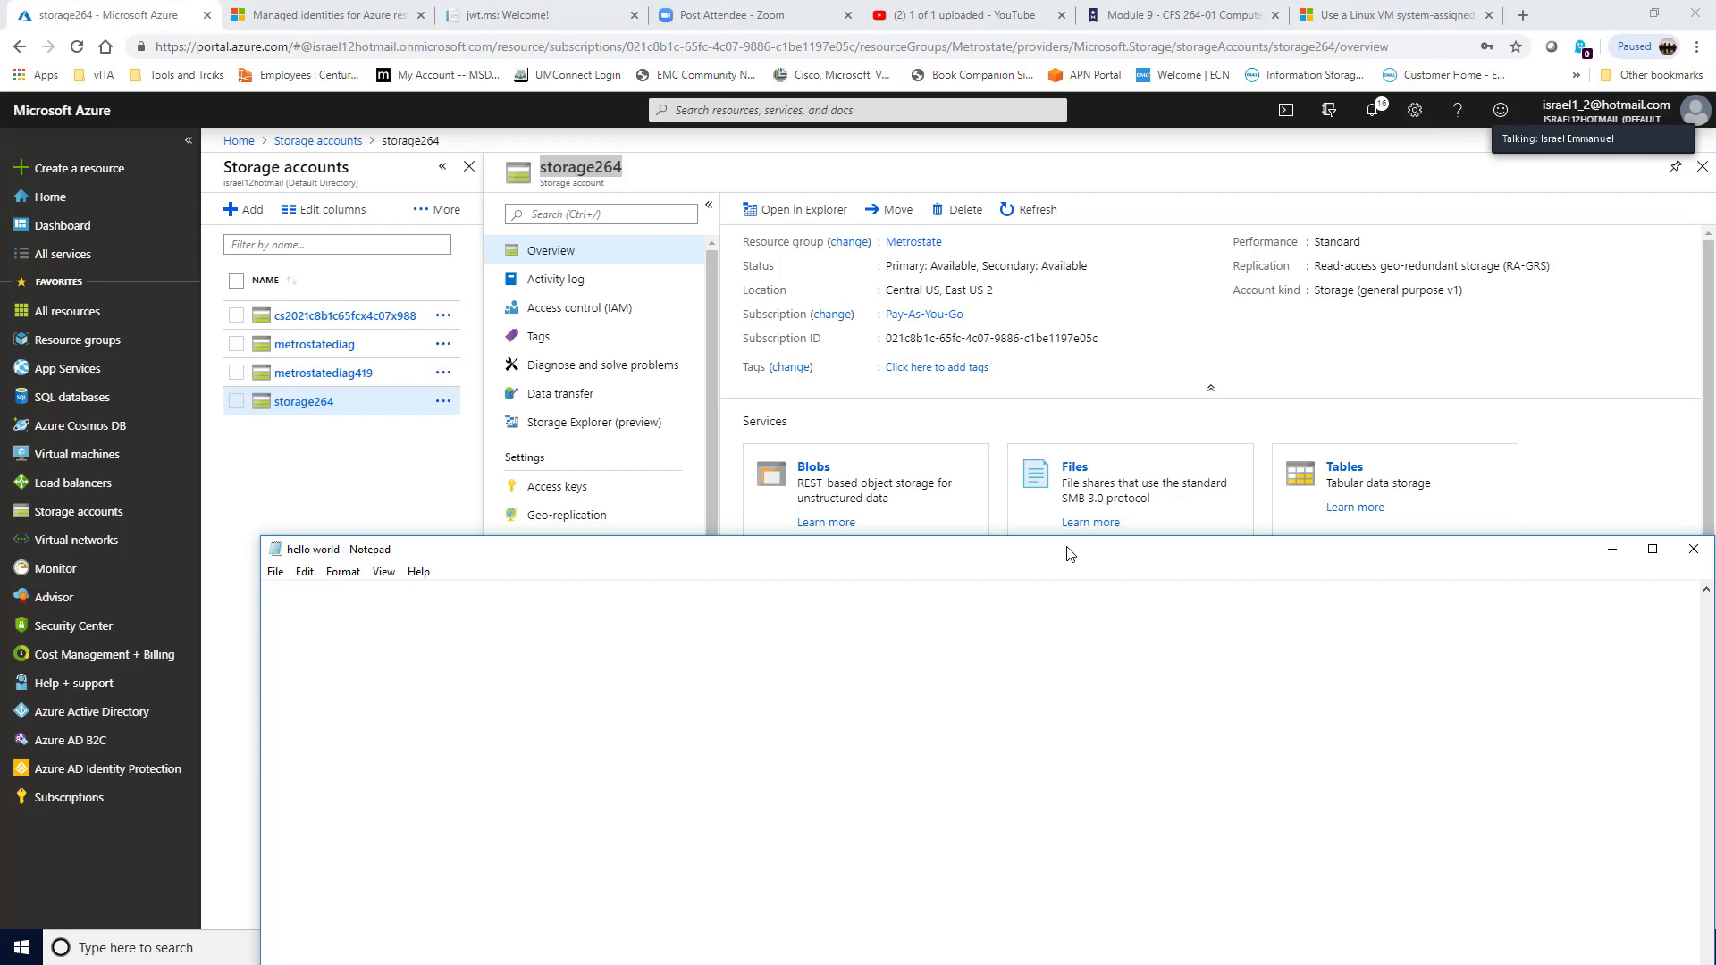
{"action": "left_click_drag", "start_coordinate": [1070, 554], "coordinate": [1113, 129]}
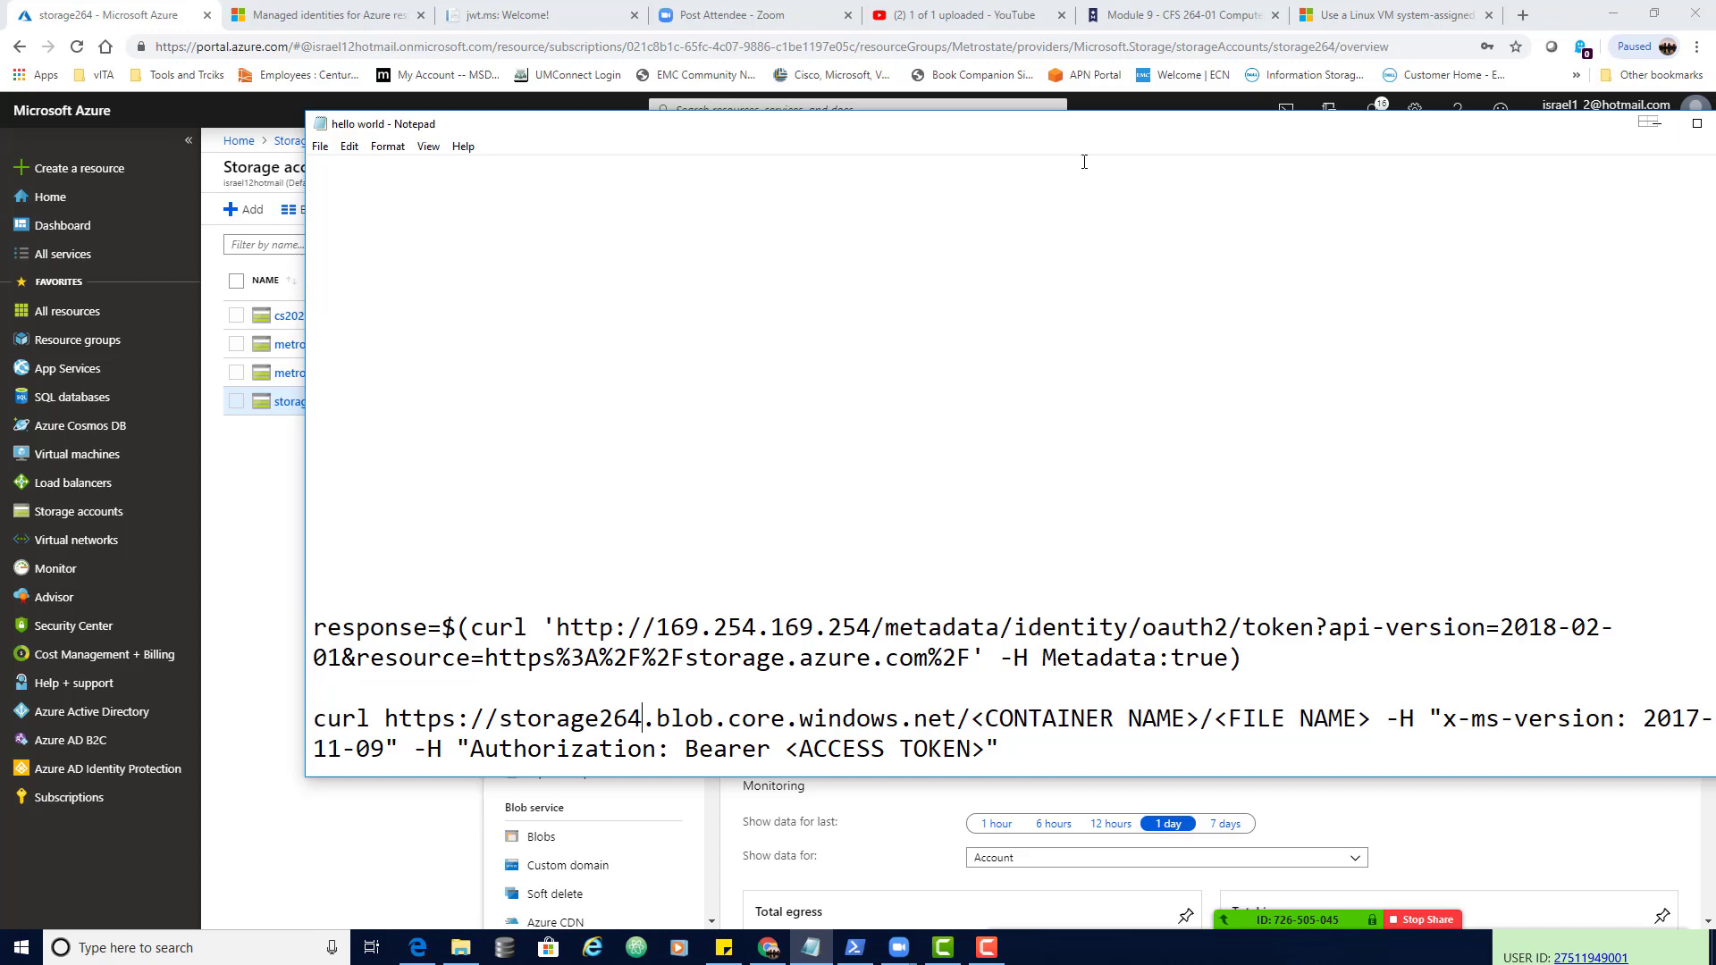
{"action": "left_click_drag", "start_coordinate": [1077, 120], "coordinate": [898, 770]}
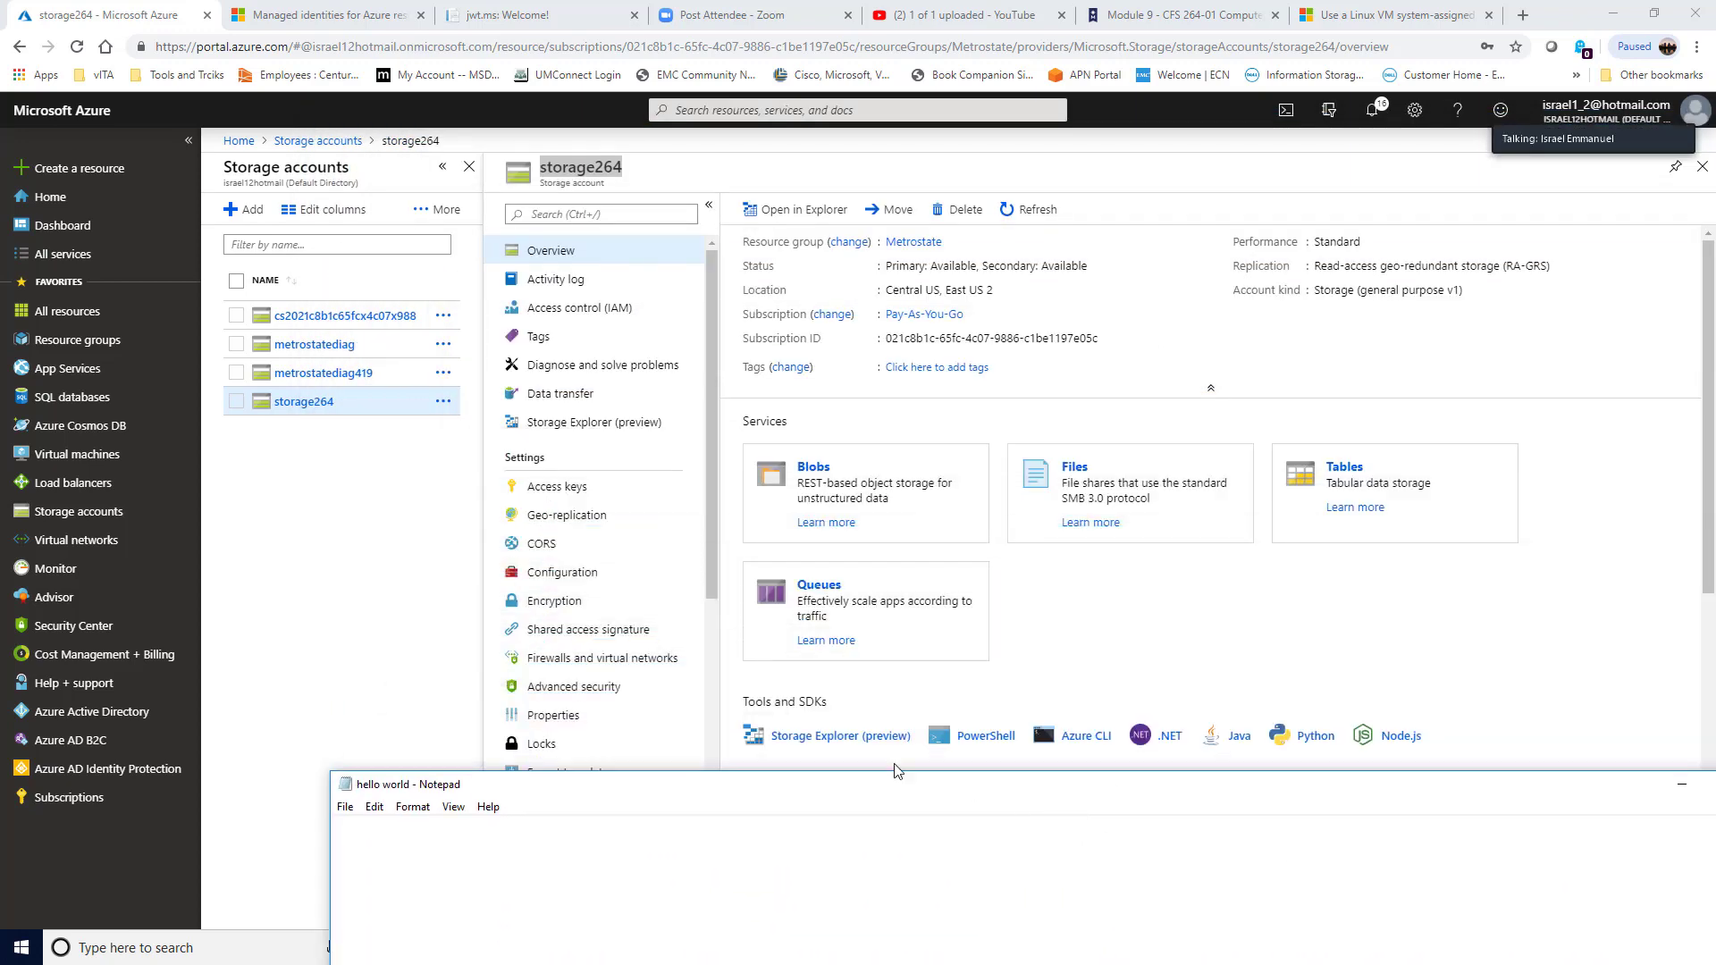
{"action": "left_click", "coordinate": [833, 491]}
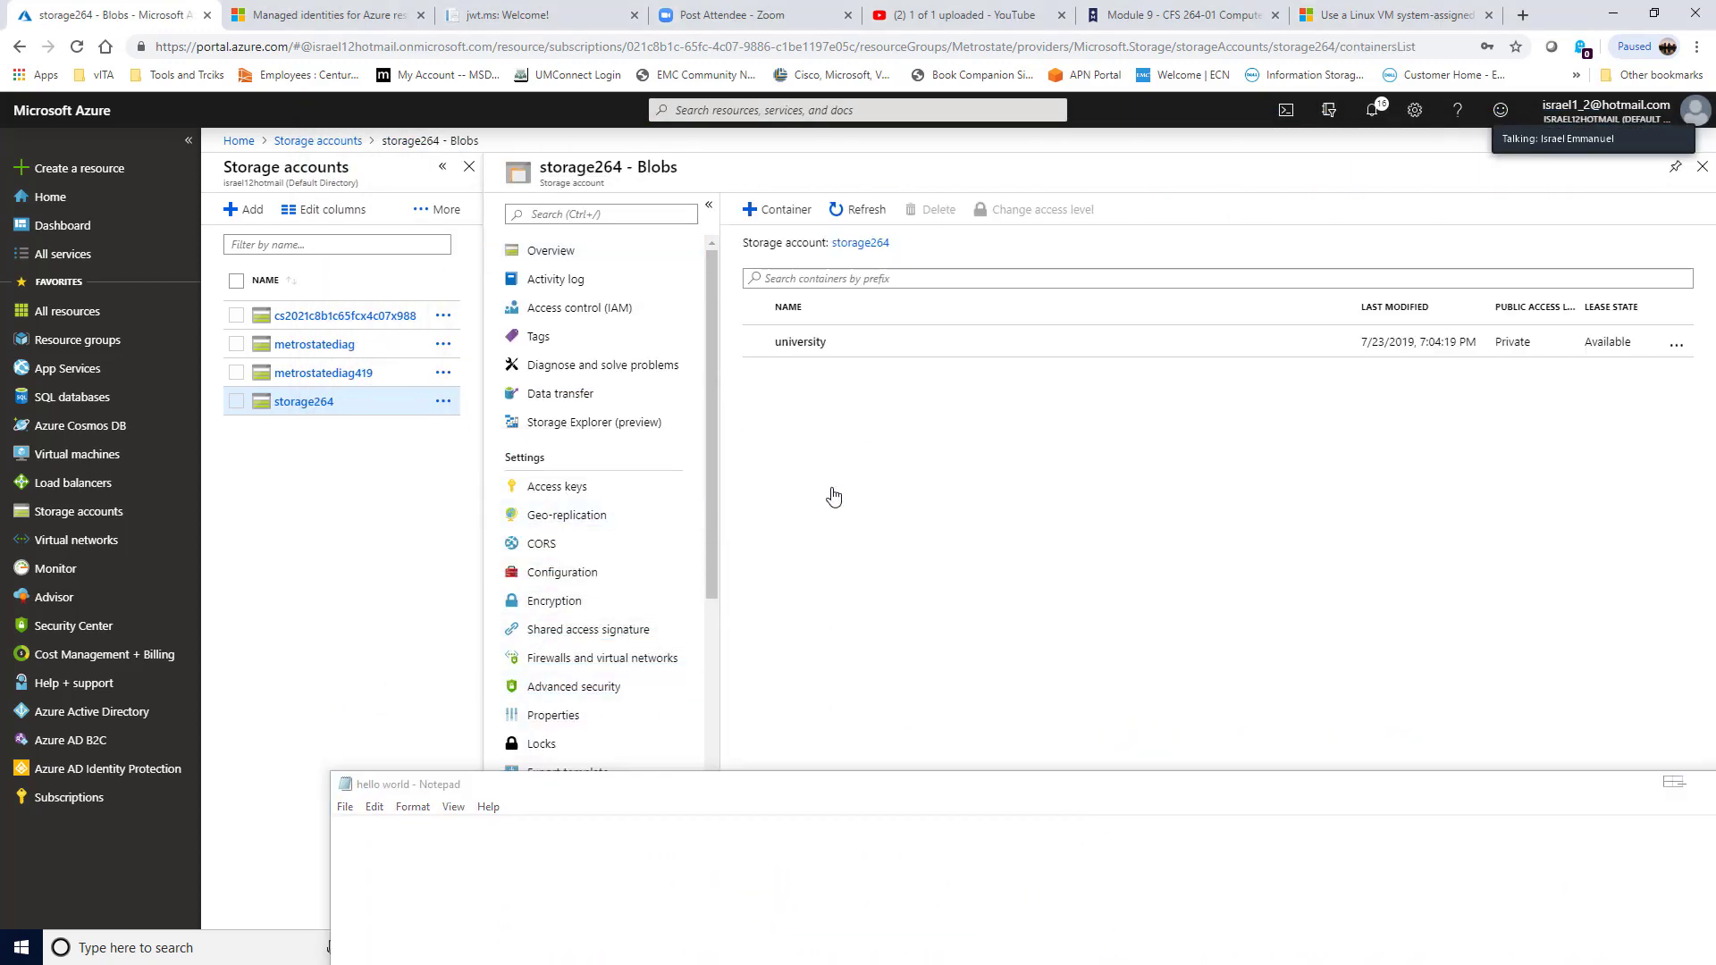
{"action": "left_click", "coordinate": [801, 343]}
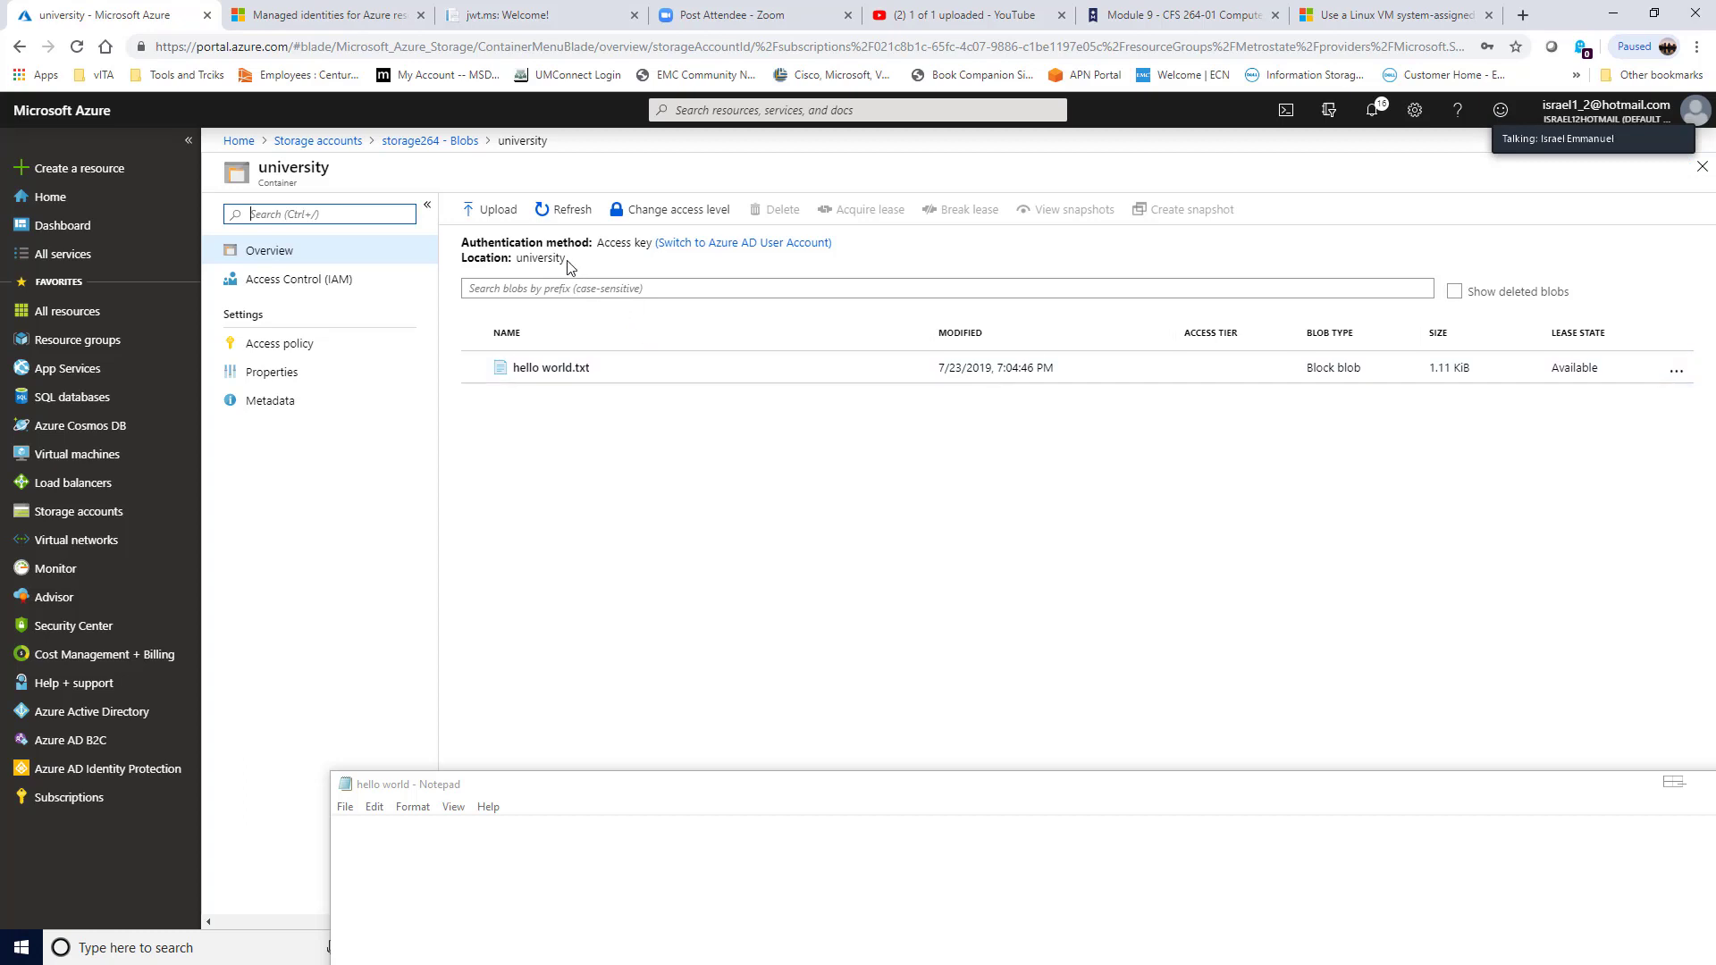
{"action": "left_click_drag", "start_coordinate": [571, 263], "coordinate": [521, 264]}
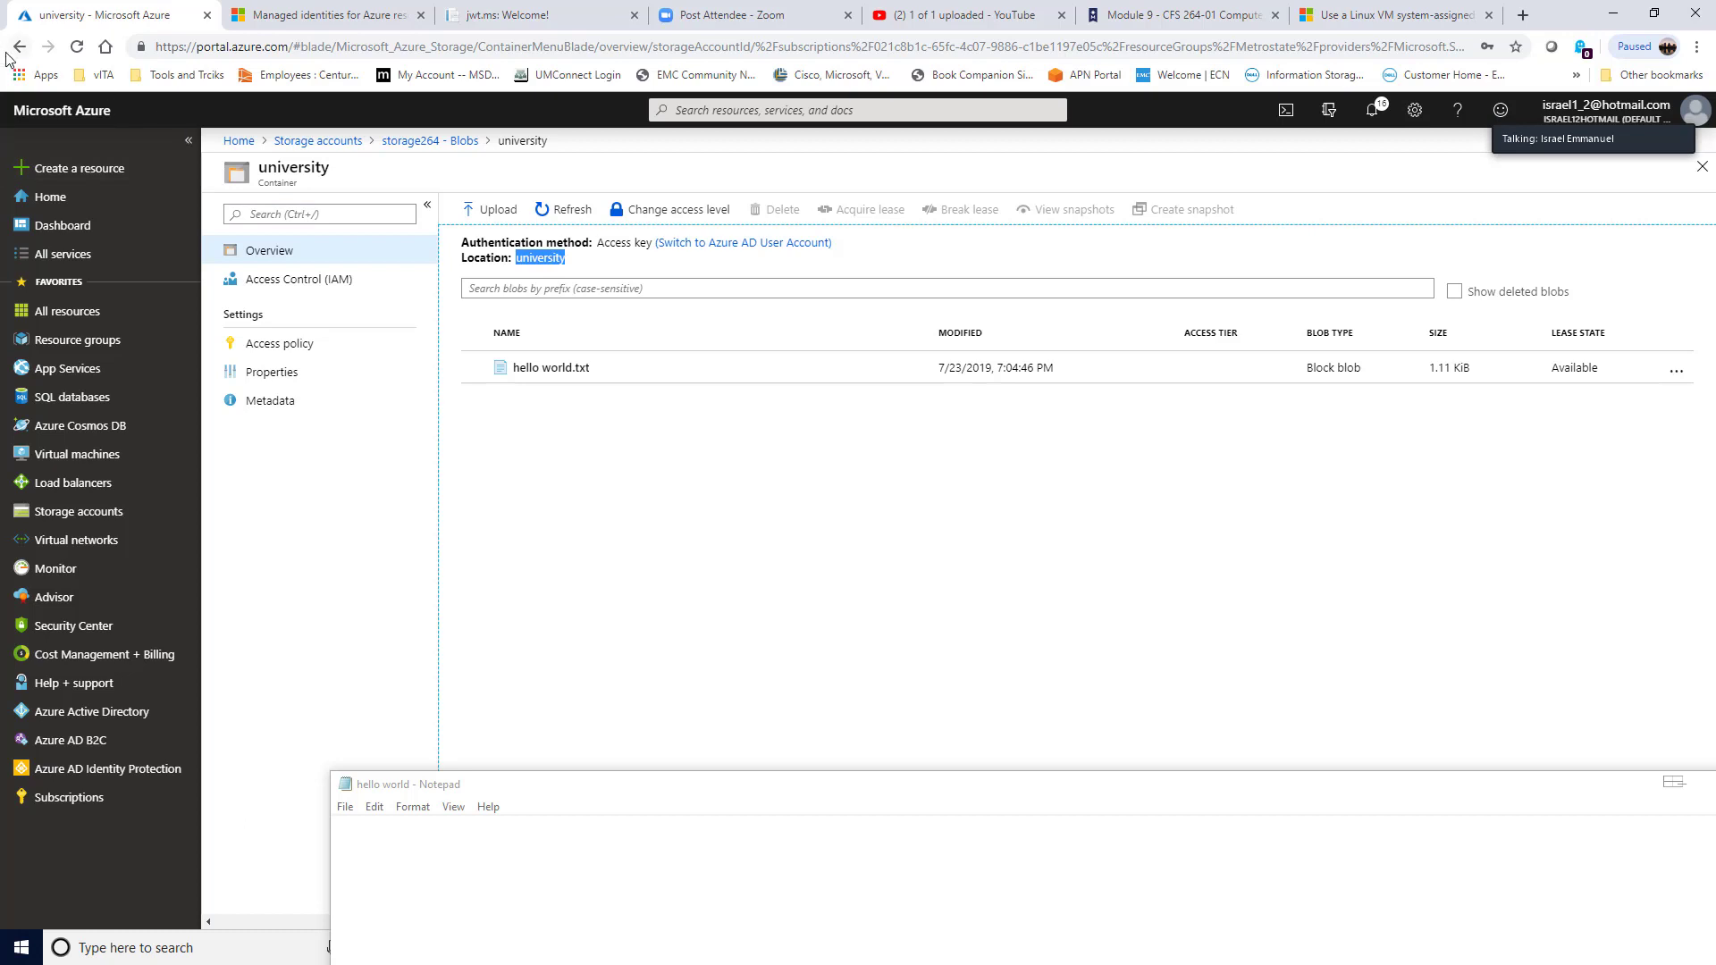
{"action": "left_click", "coordinate": [459, 141]}
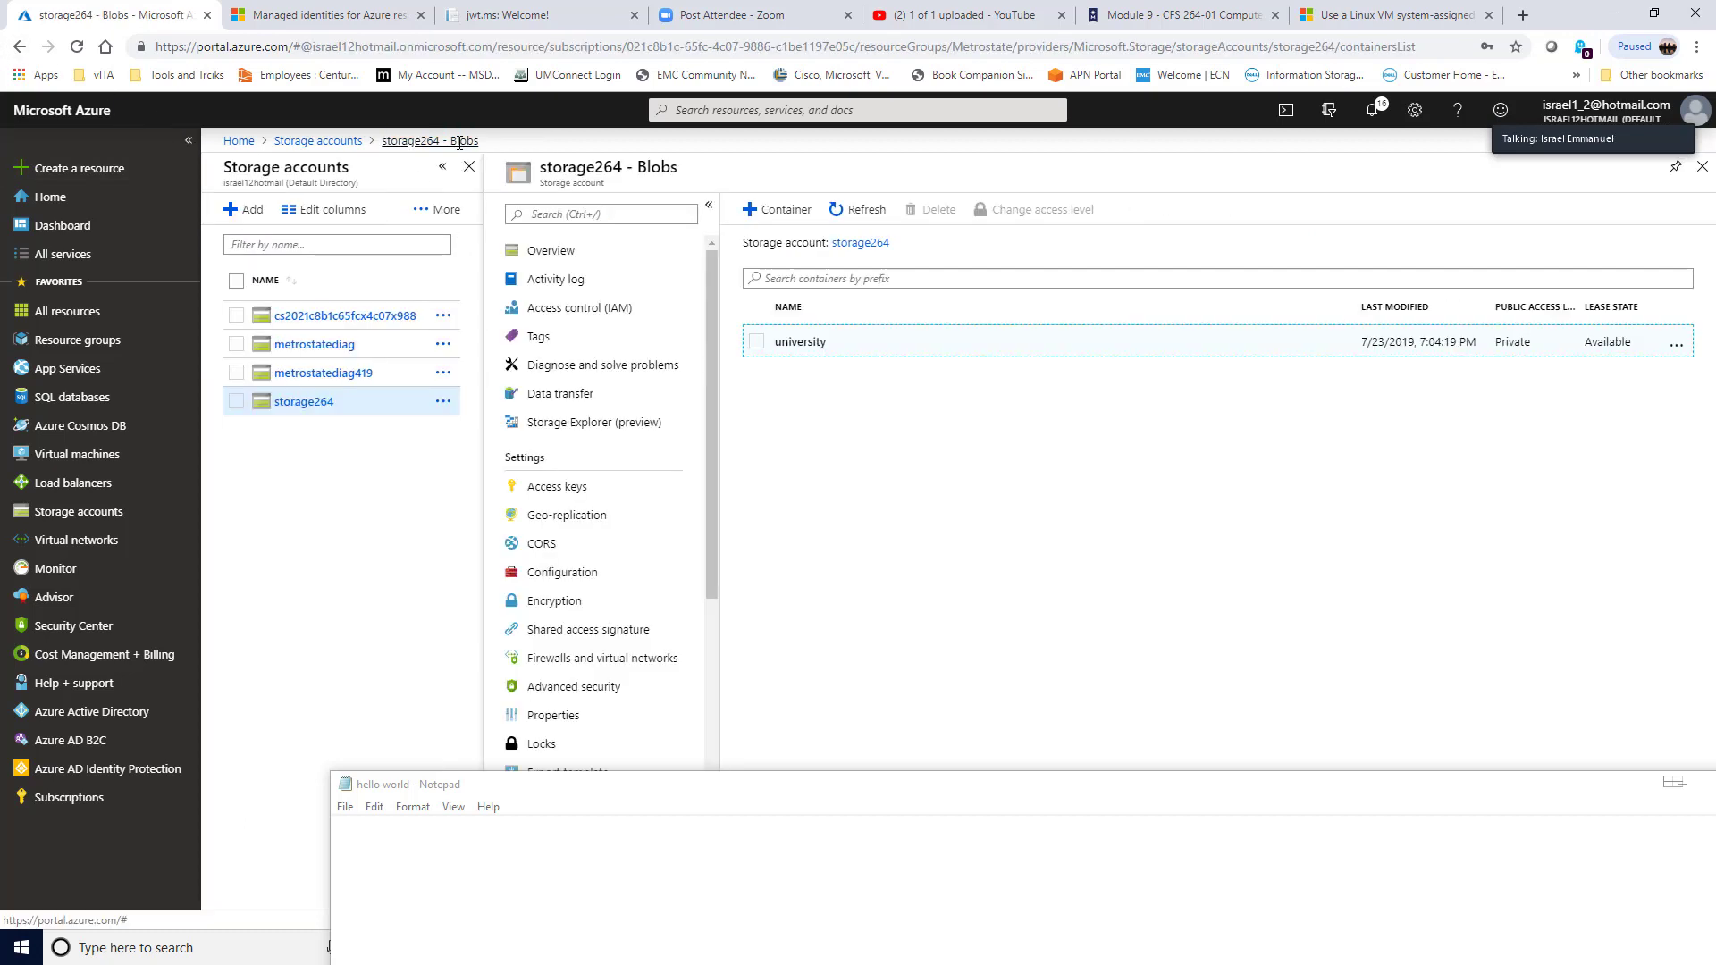
- Copy the container name university from the blob container list and replace the <CONTAINER NAME> placeholder in the notes' curl command with it
{"action": "left_click", "coordinate": [825, 355]}
{"action": "left_click_drag", "start_coordinate": [826, 348], "coordinate": [776, 351]}
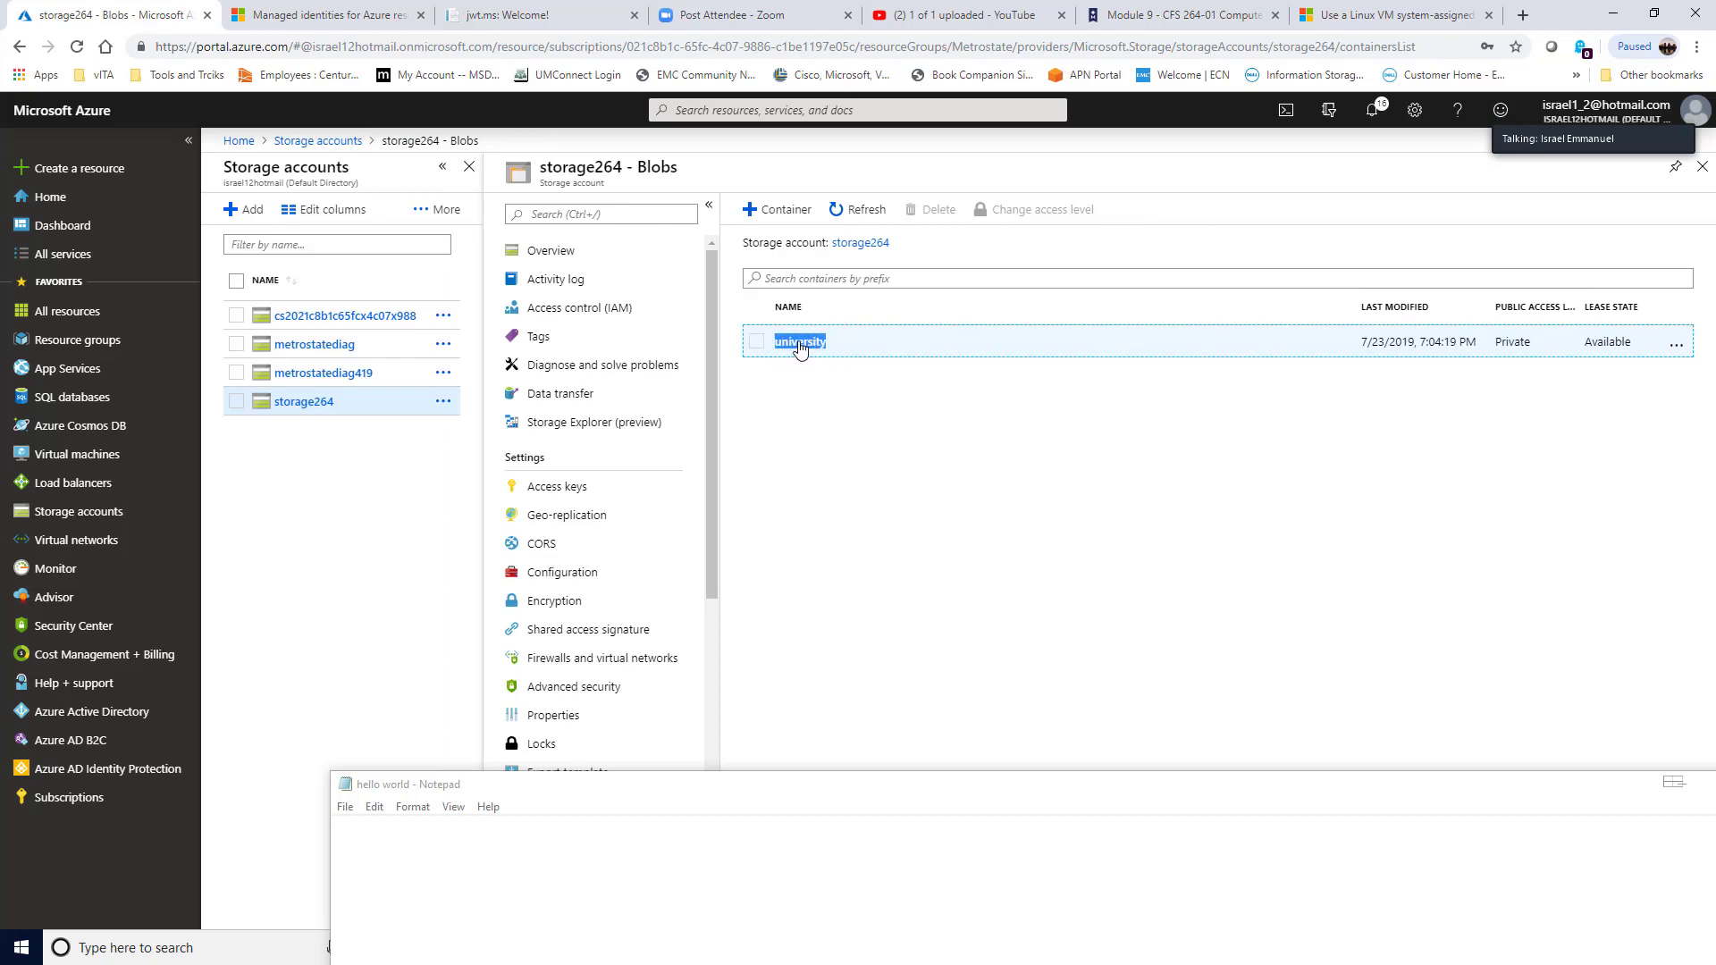
{"action": "right_click", "coordinate": [798, 347]}
{"action": "left_click", "coordinate": [833, 357]}
{"action": "left_click_drag", "start_coordinate": [852, 777], "coordinate": [855, 121]}
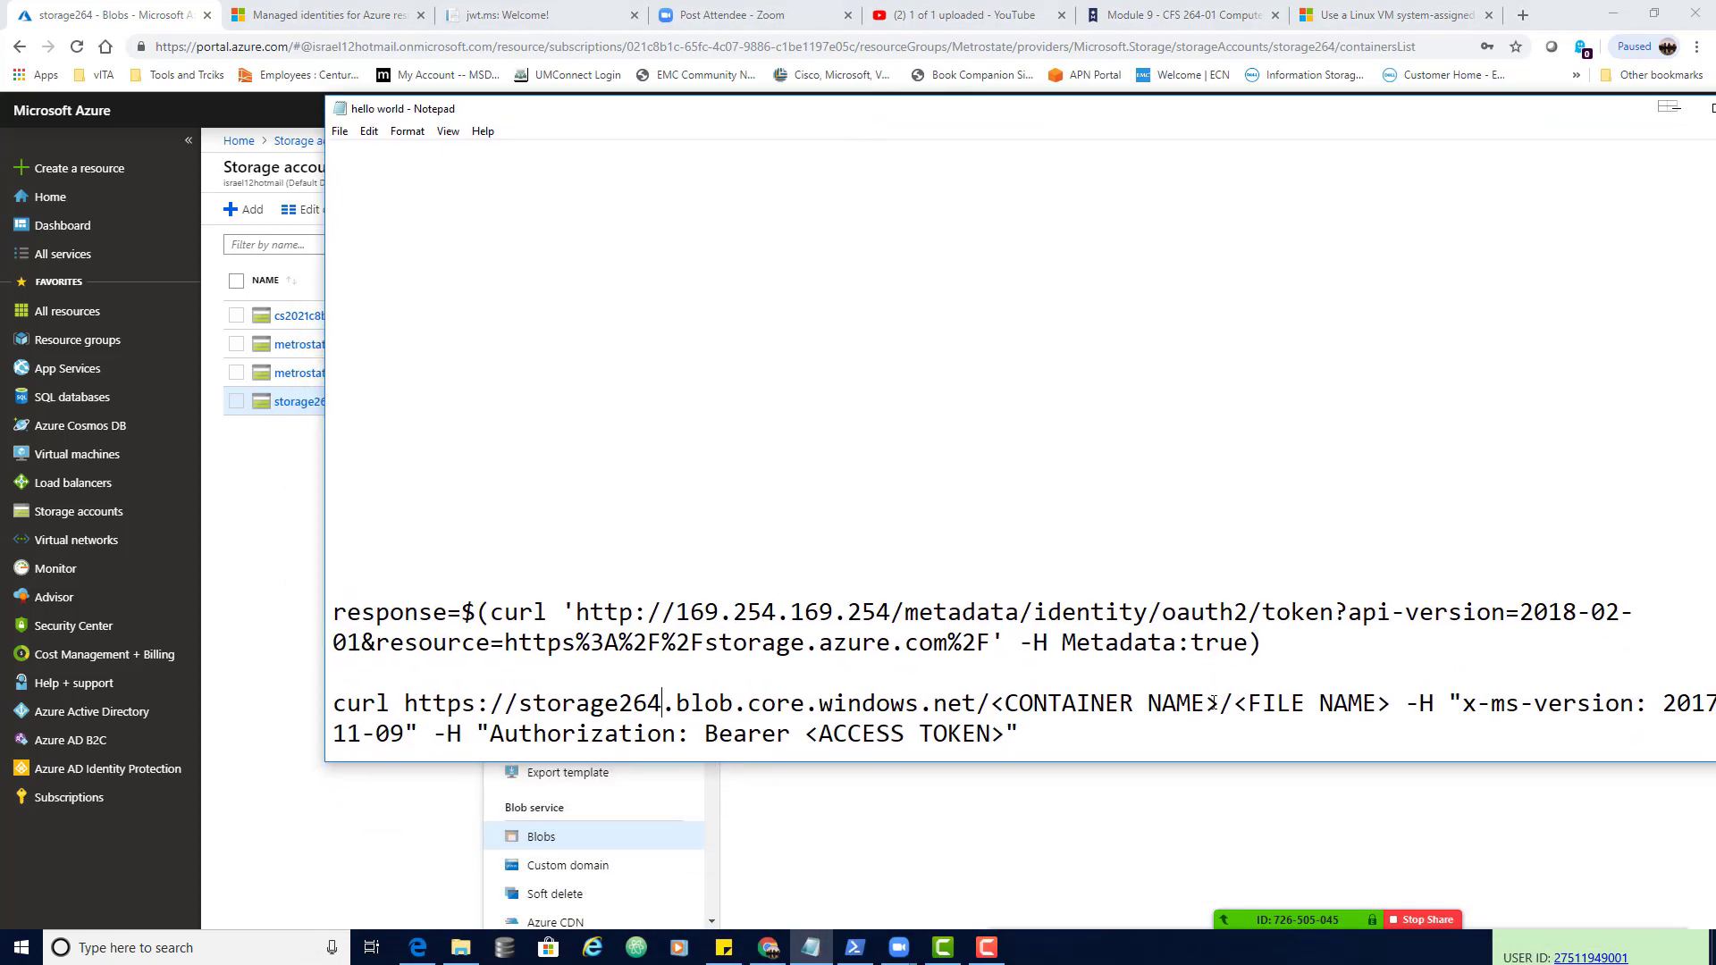
{"action": "left_click_drag", "start_coordinate": [1220, 703], "coordinate": [993, 708]}
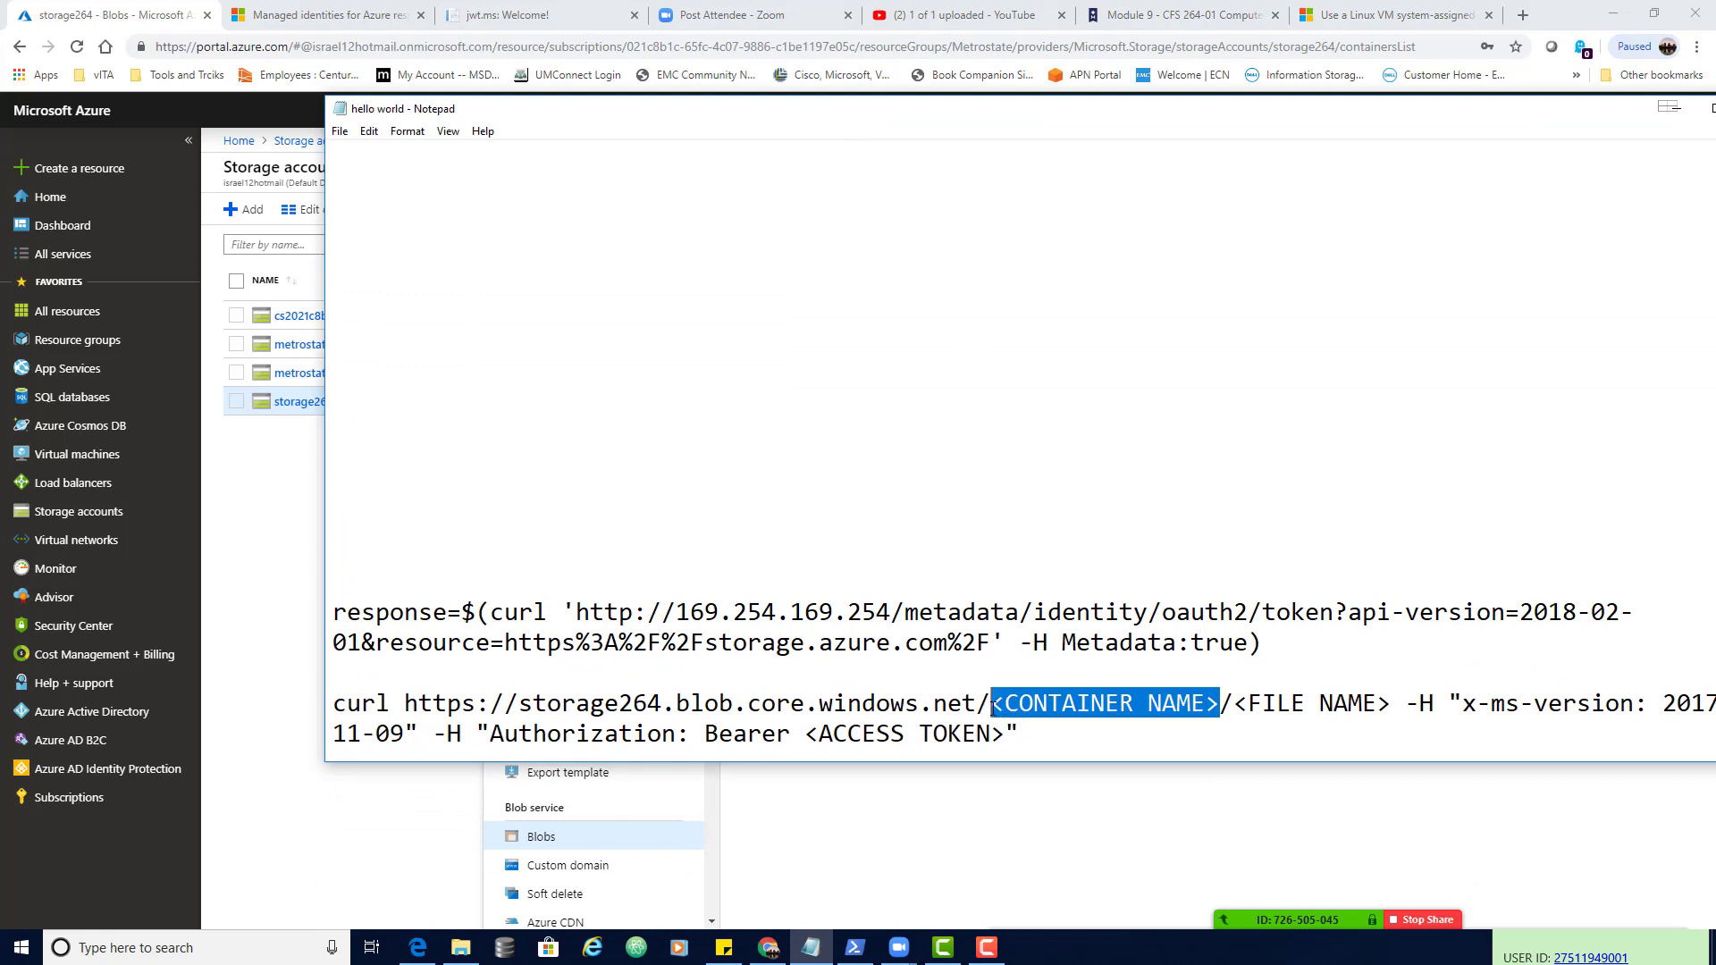
{"action": "type", "text": "university"}
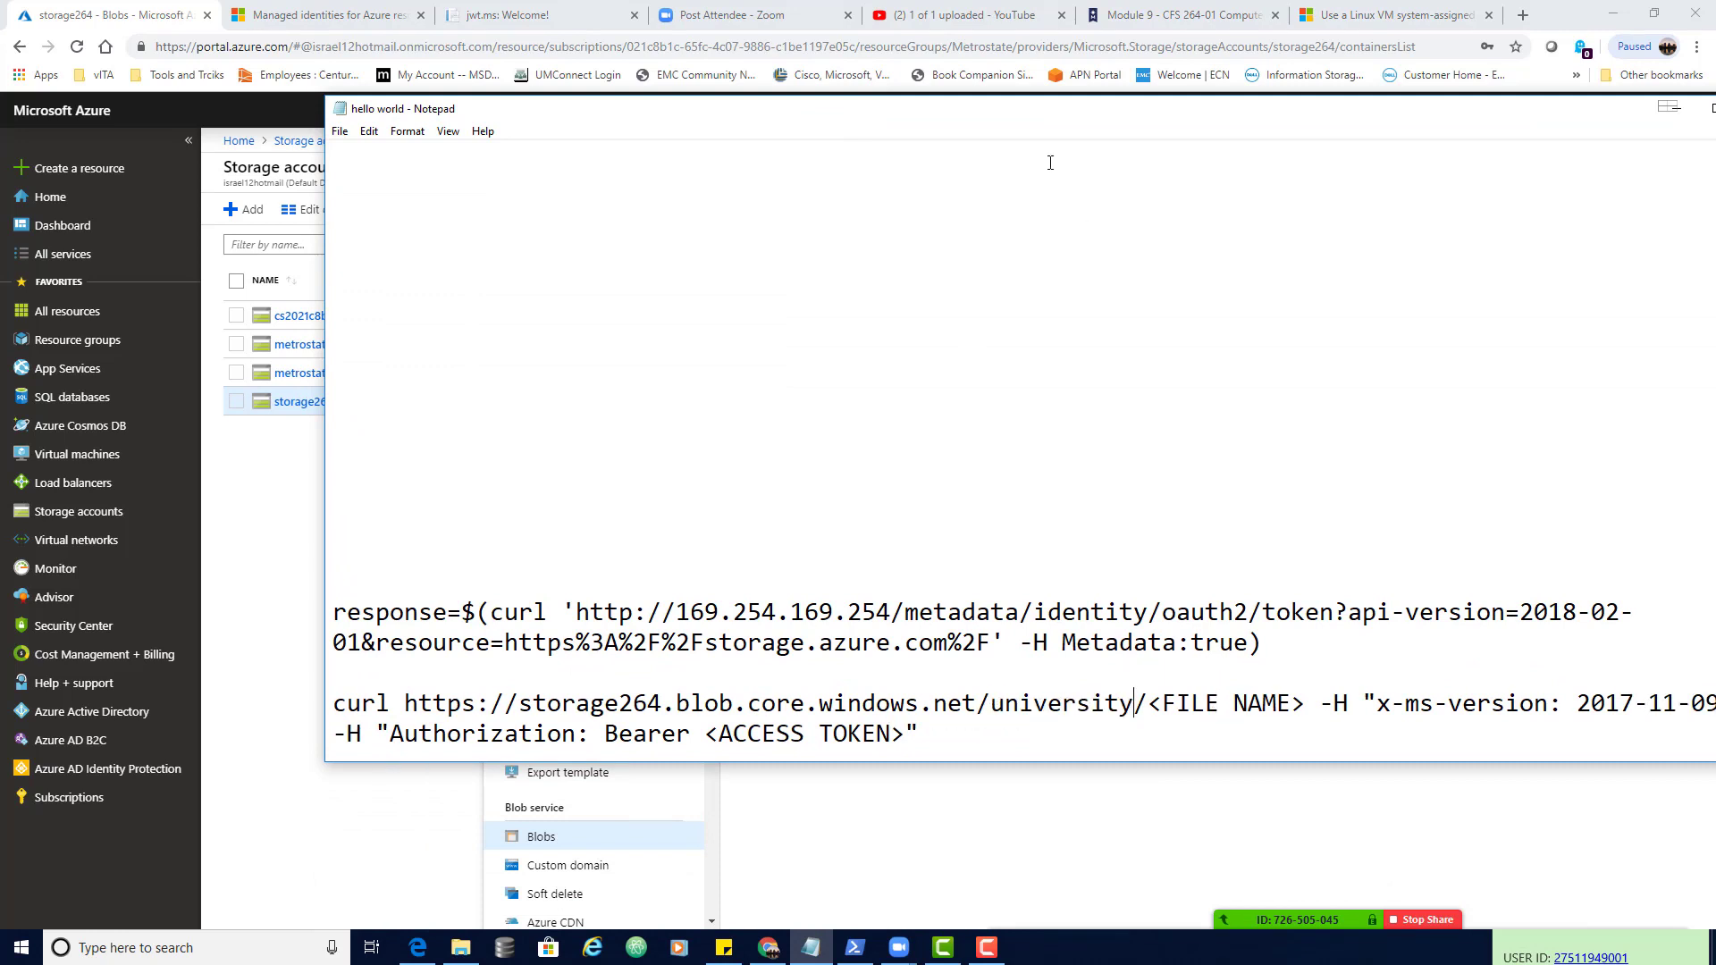
- Open the university container, copy the blob name hello world.txt, and replace the <FILE NAME> placeholder in the curl command with it
{"action": "left_click_drag", "start_coordinate": [1000, 123], "coordinate": [960, 675]}
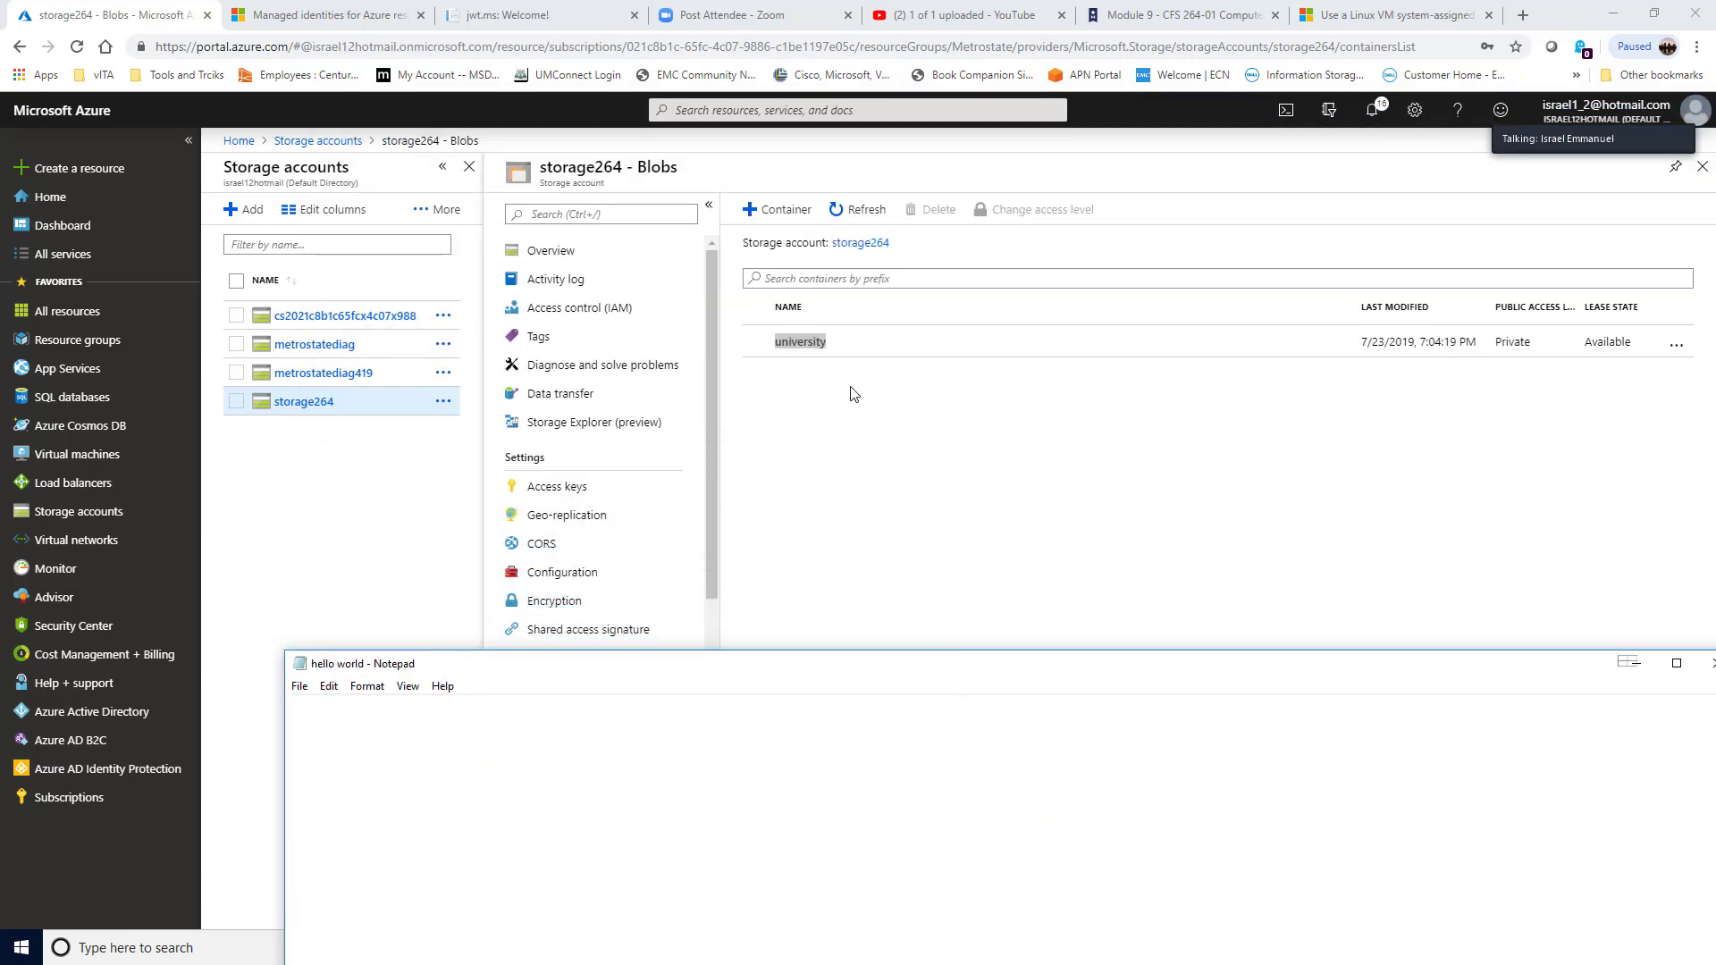
{"action": "left_click", "coordinate": [811, 347]}
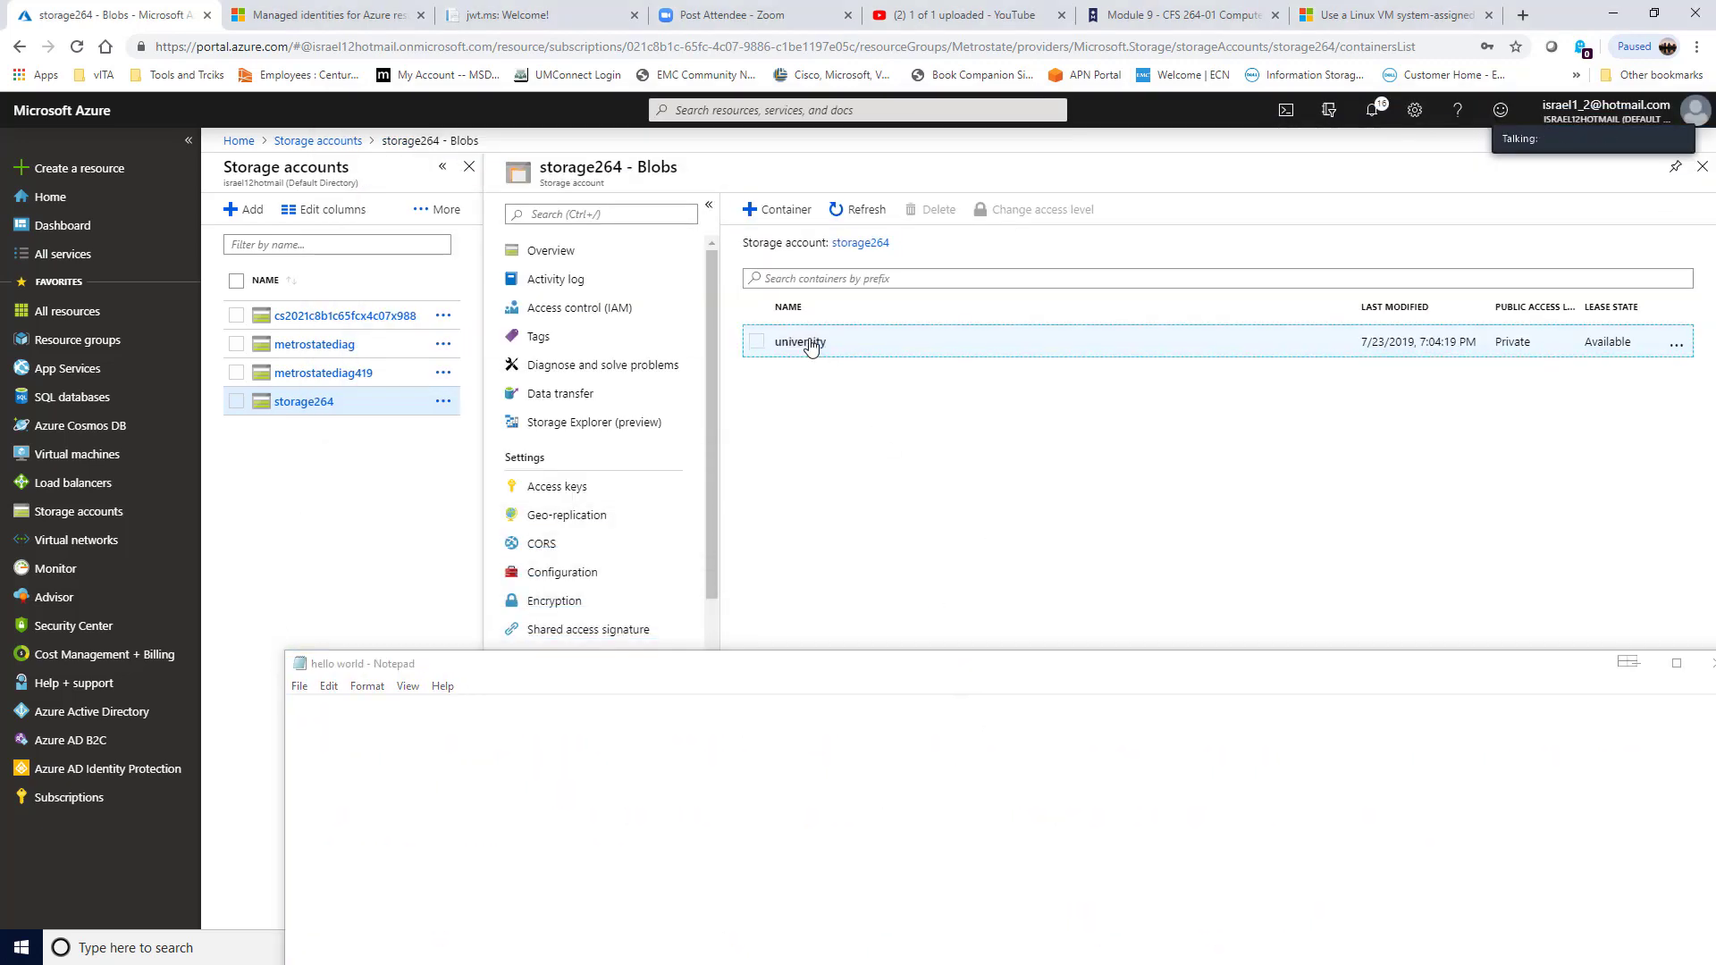
{"action": "left_click", "coordinate": [811, 347]}
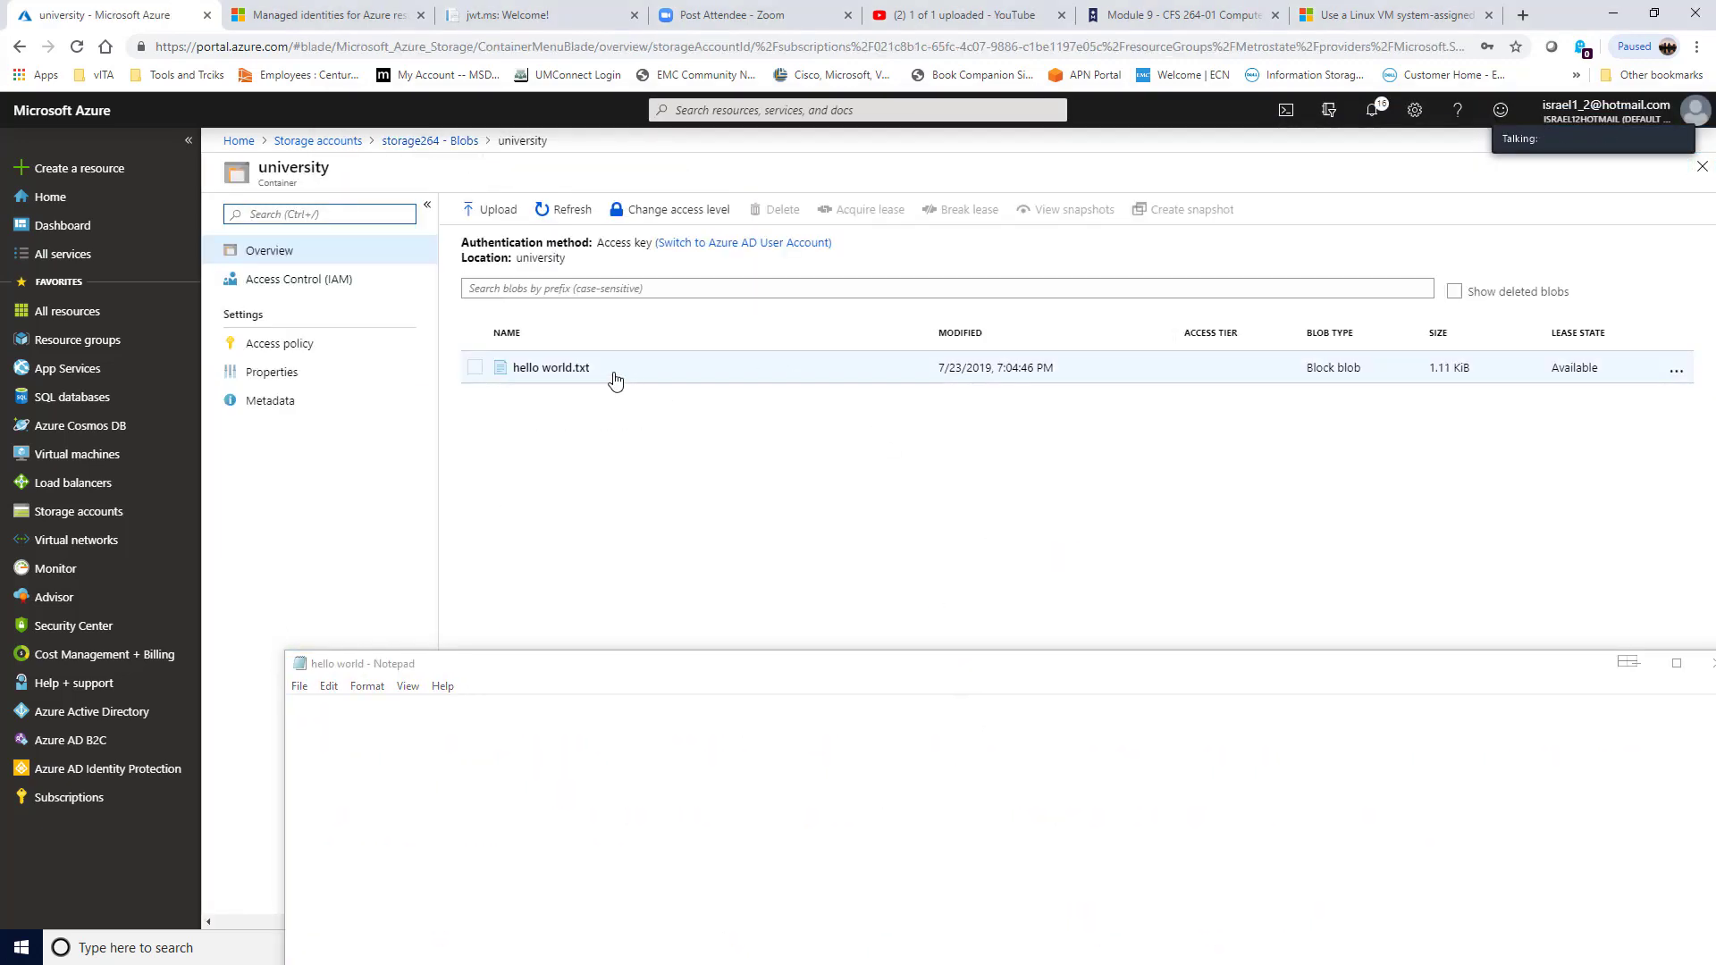
{"action": "left_click_drag", "start_coordinate": [615, 377], "coordinate": [517, 376]}
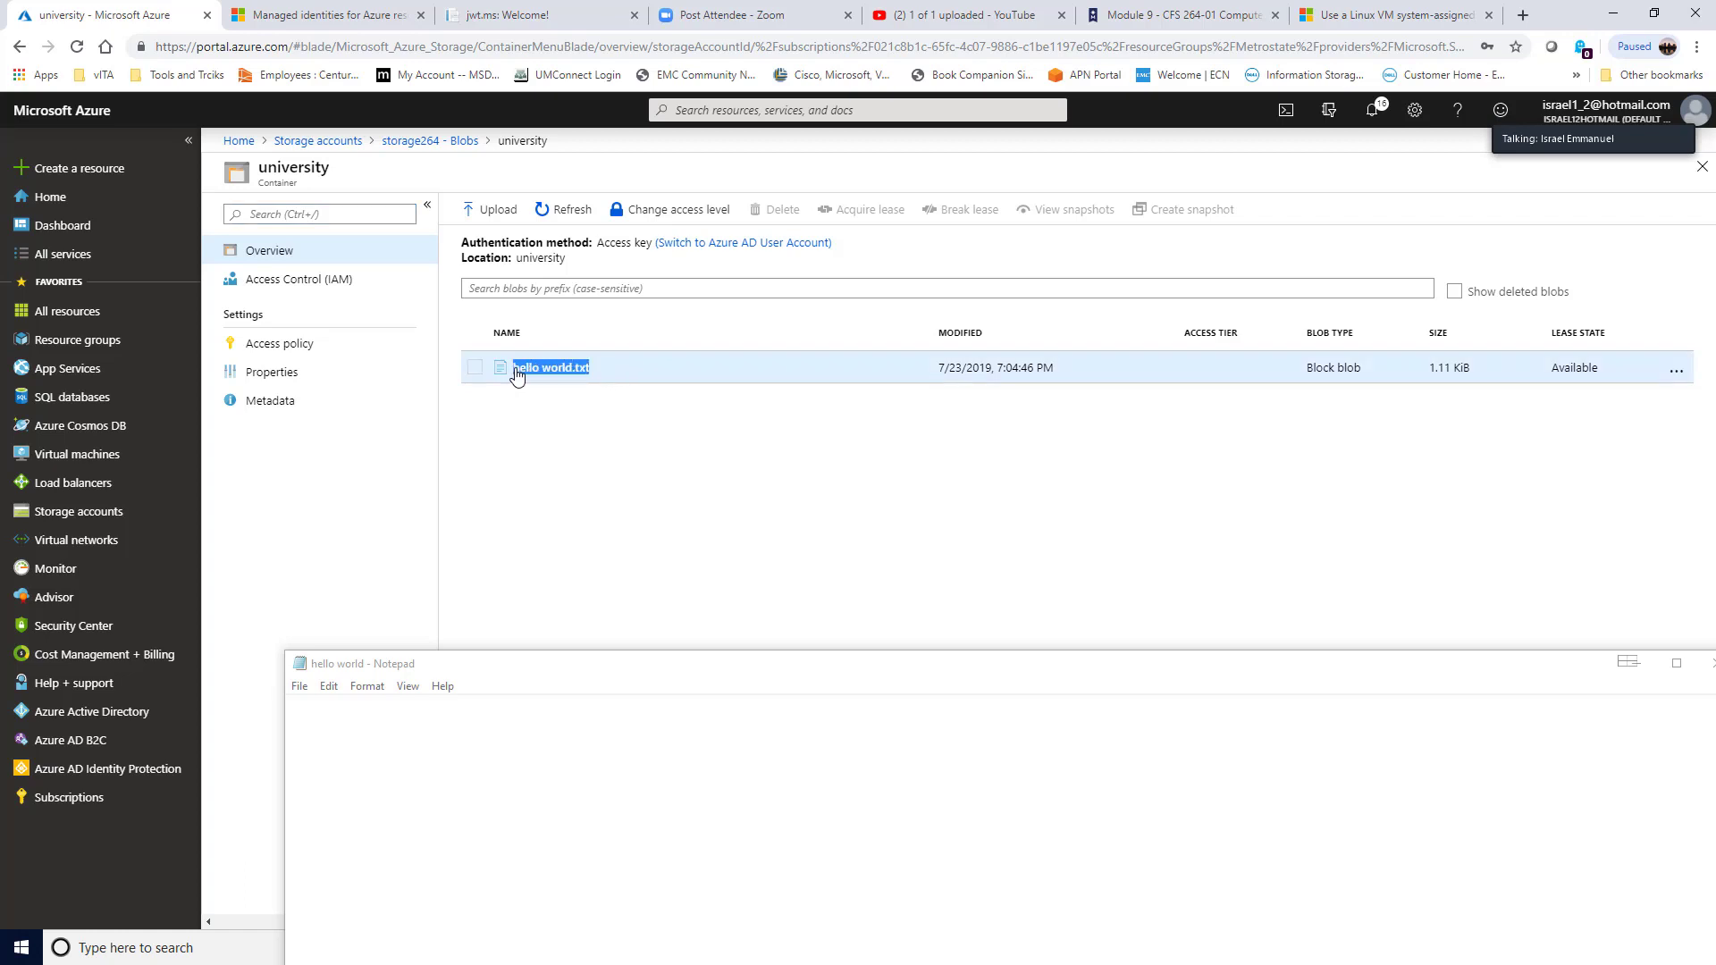
{"action": "right_click", "coordinate": [554, 368]}
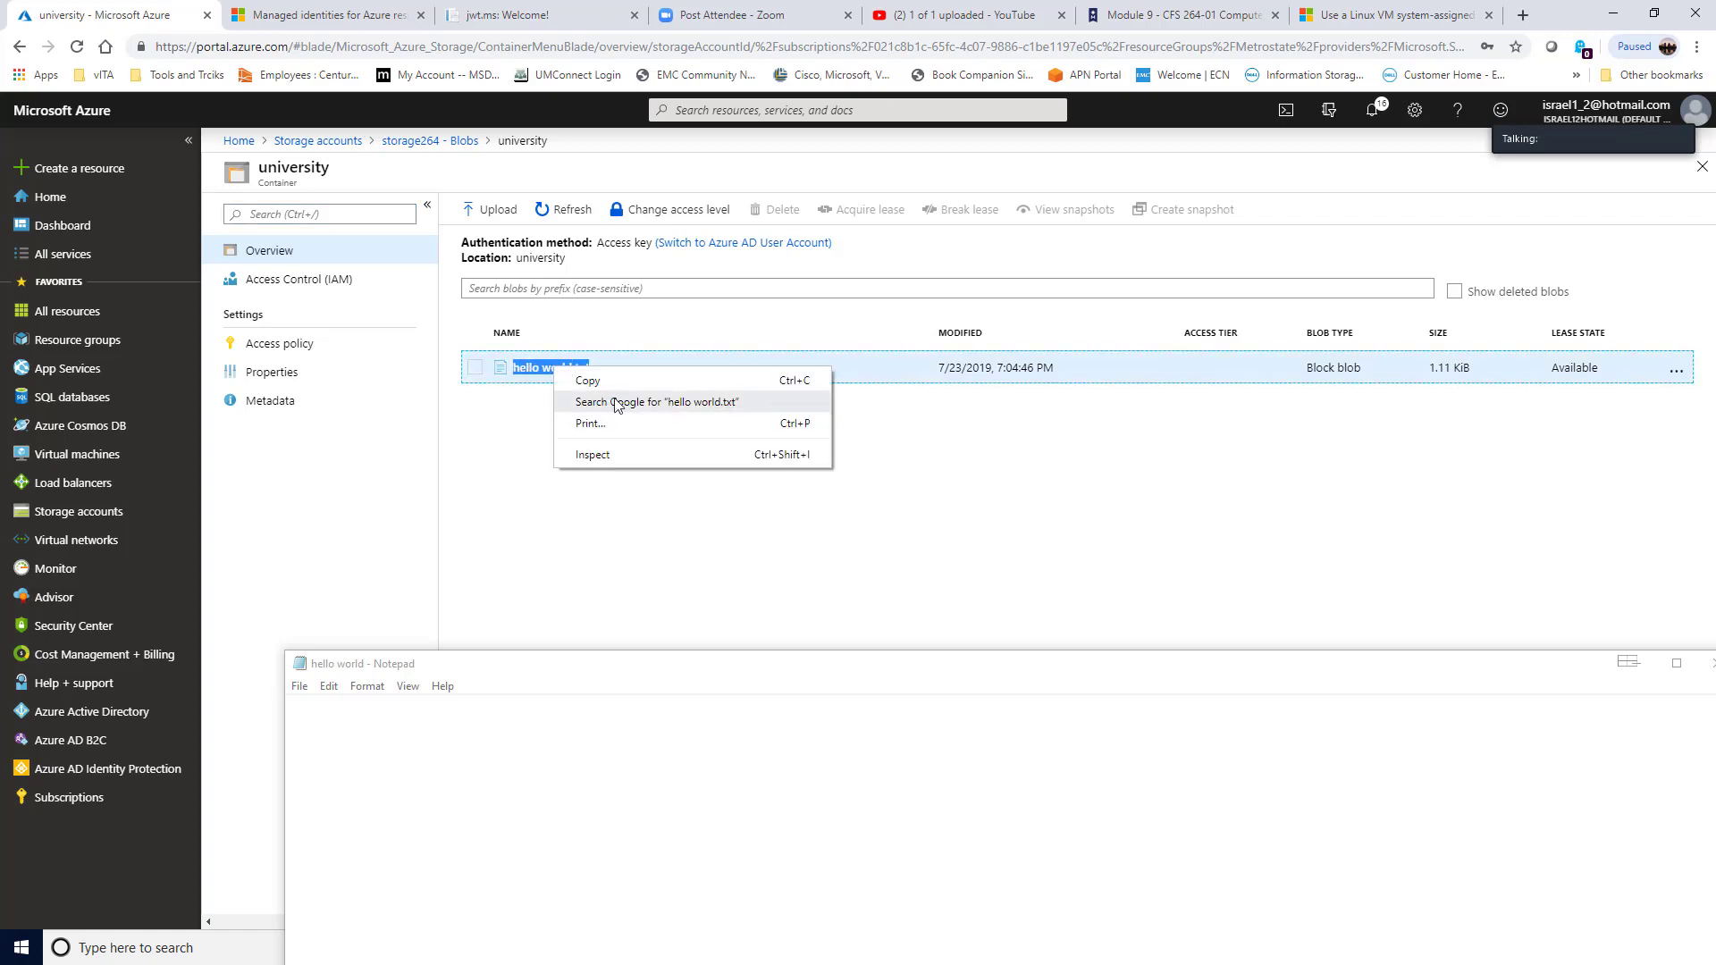
{"action": "left_click", "coordinate": [615, 382]}
{"action": "left_click_drag", "start_coordinate": [823, 666], "coordinate": [779, 168]}
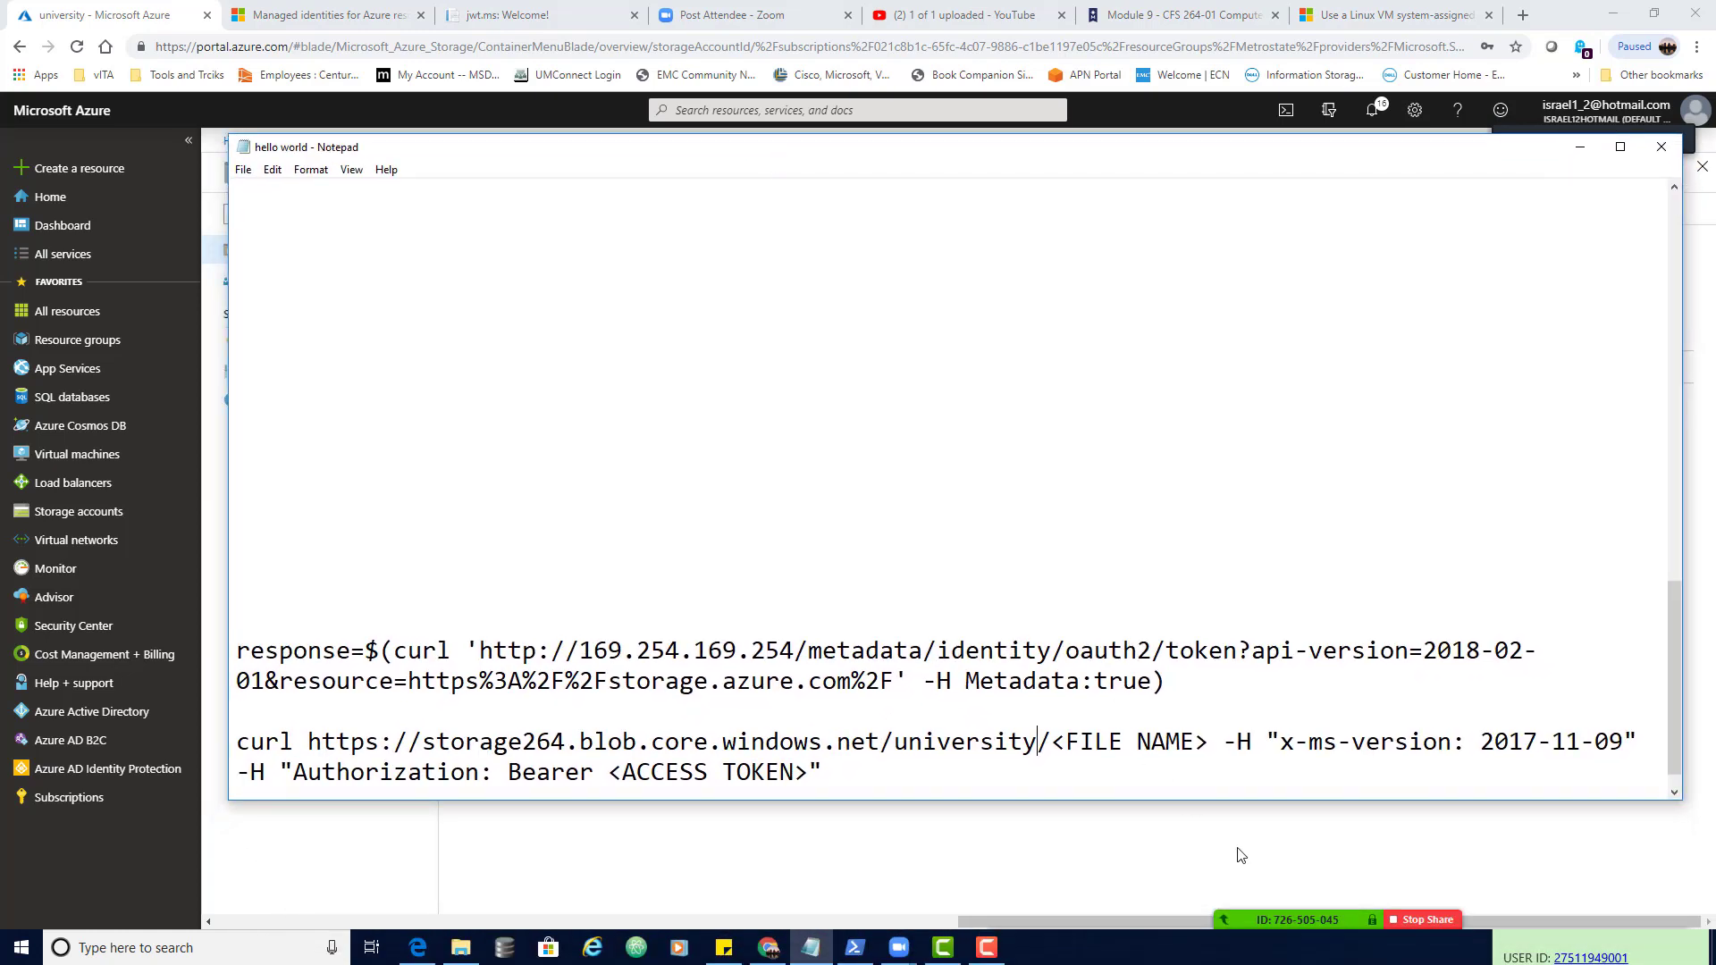
{"action": "left_click_drag", "start_coordinate": [1210, 742], "coordinate": [1055, 742]}
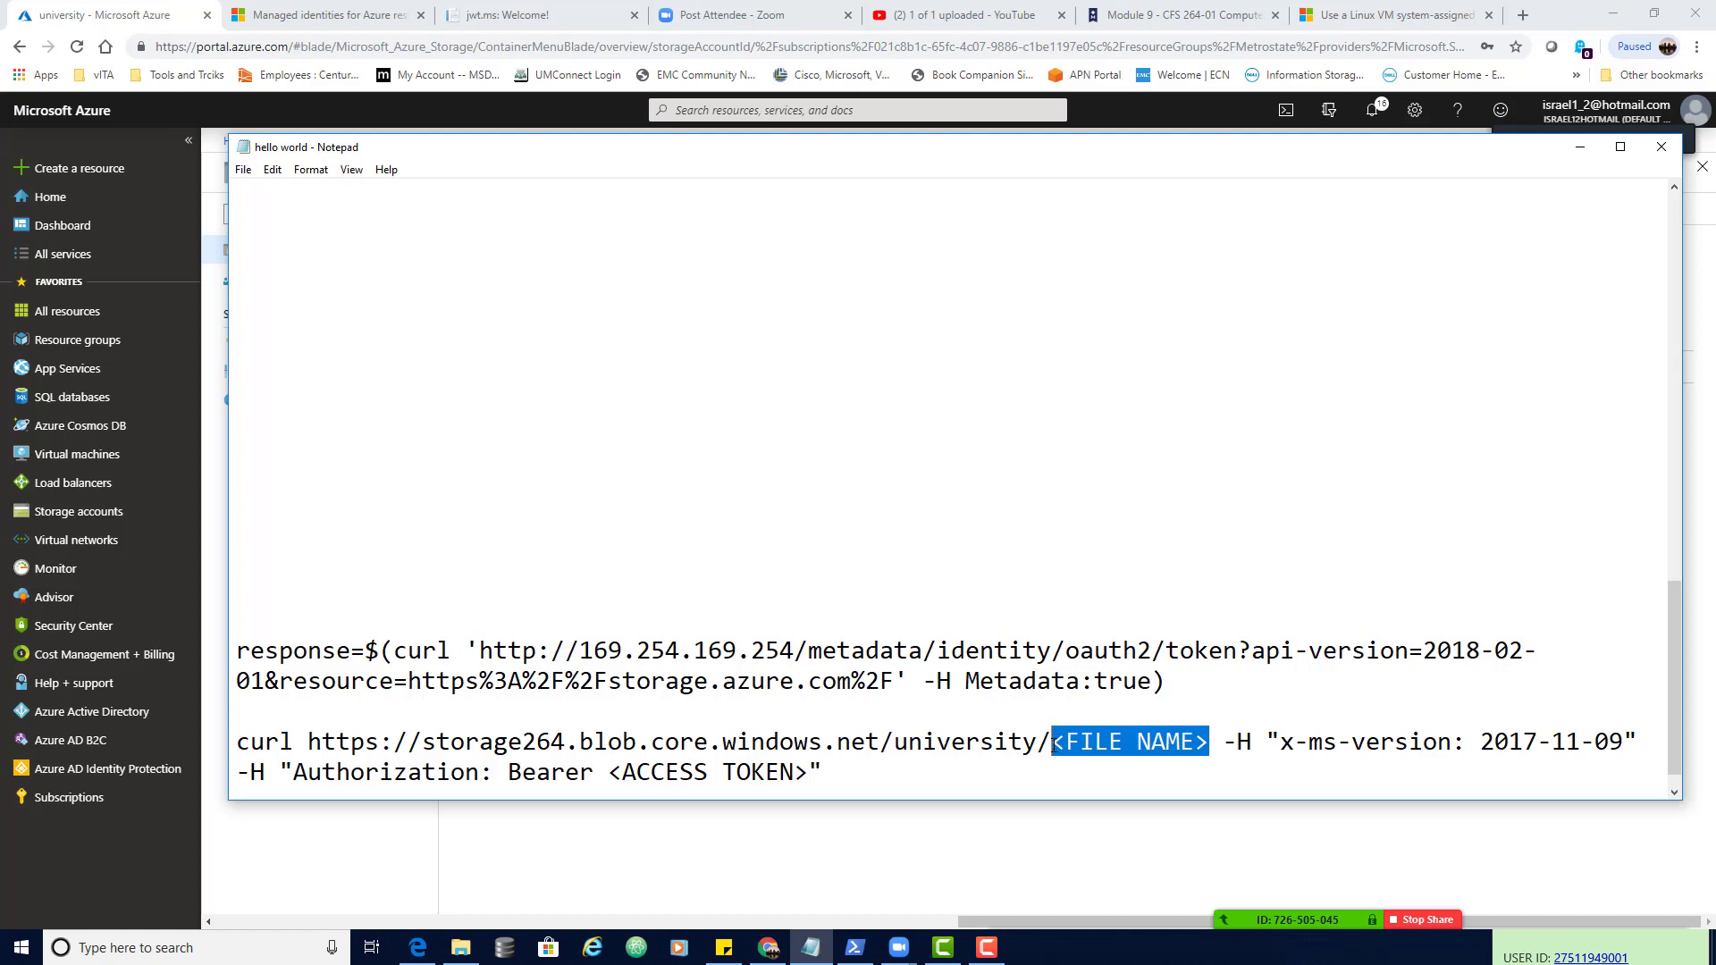
{"action": "key", "text": "ctrl+v"}
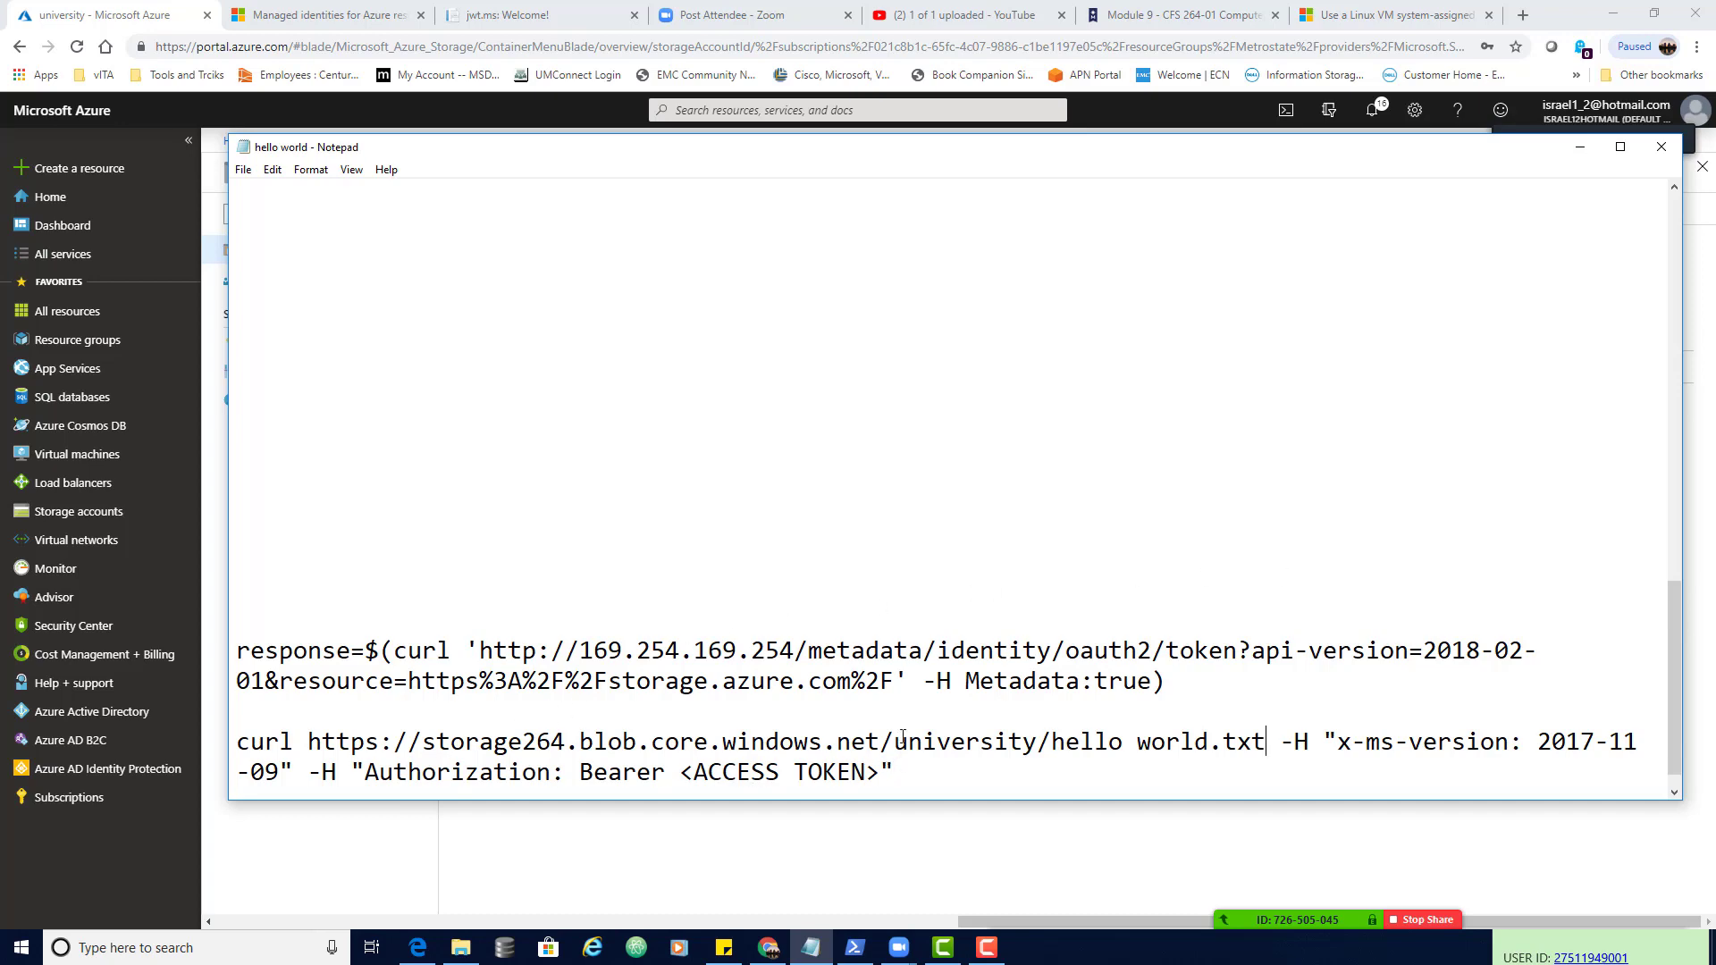
- Copy the "parse Access token:" heading with its access_token command from the start of the notes and paste it below the storage response command
{"action": "scroll", "coordinate": [873, 472], "scroll_direction": "up", "scroll_amount": 10}
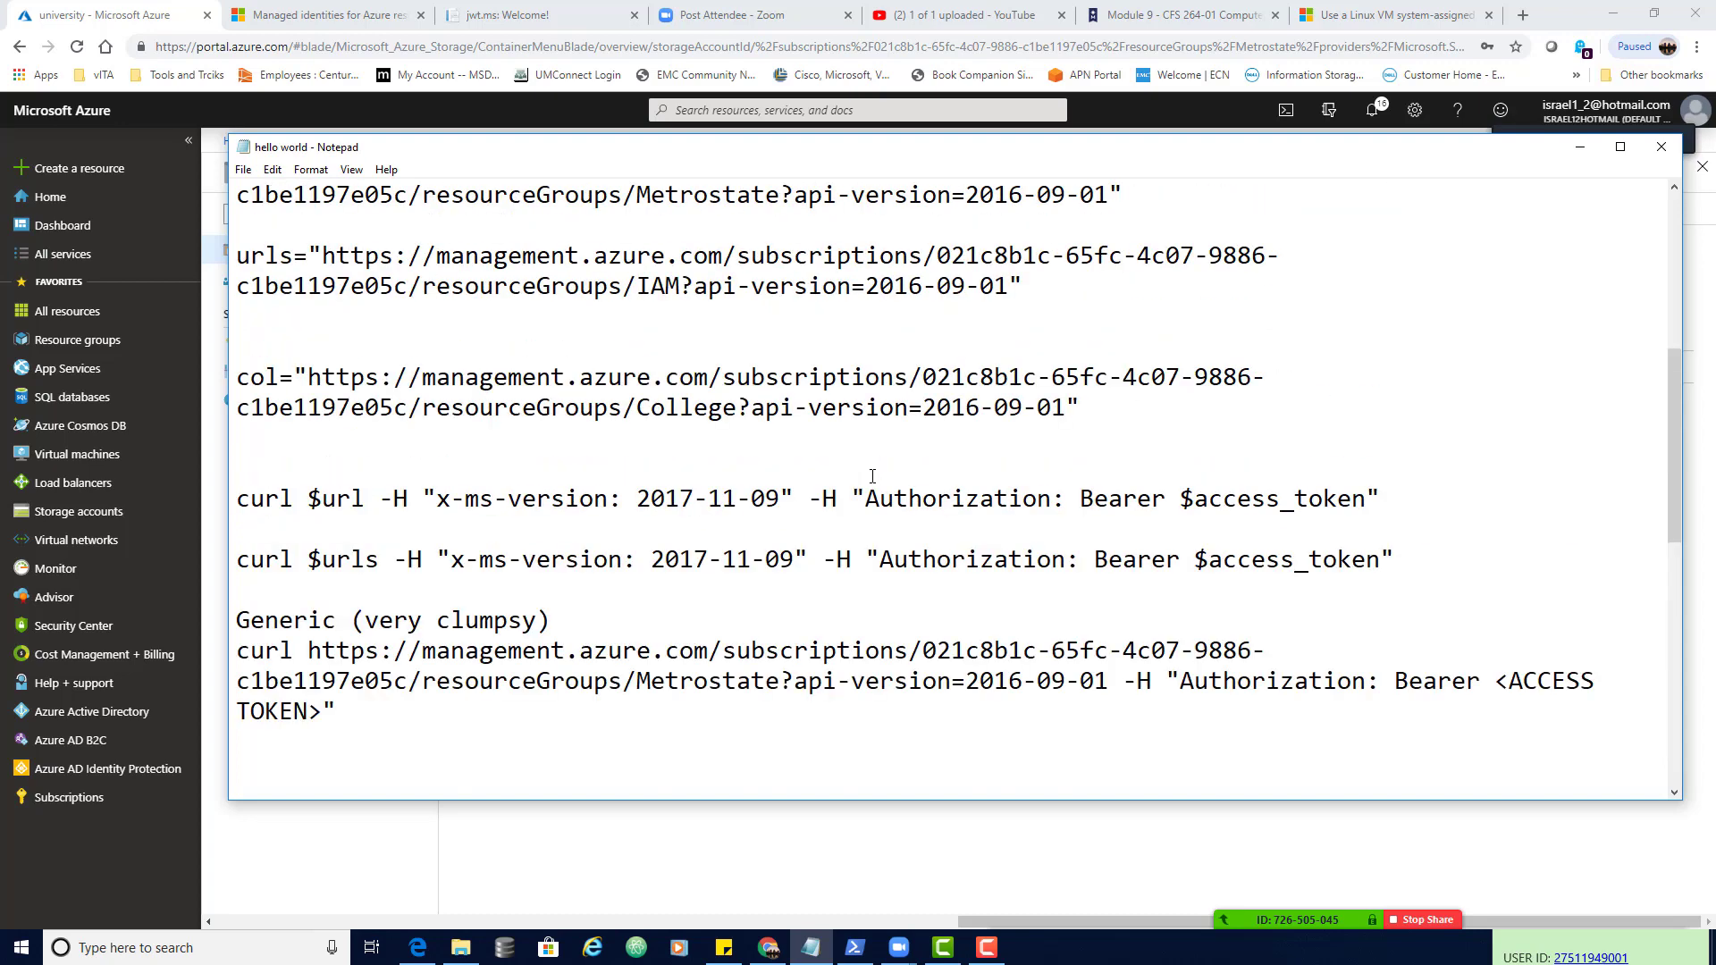
{"action": "scroll", "coordinate": [870, 480], "scroll_direction": "up", "scroll_amount": 1}
{"action": "scroll", "coordinate": [870, 480], "scroll_direction": "up", "scroll_amount": 3}
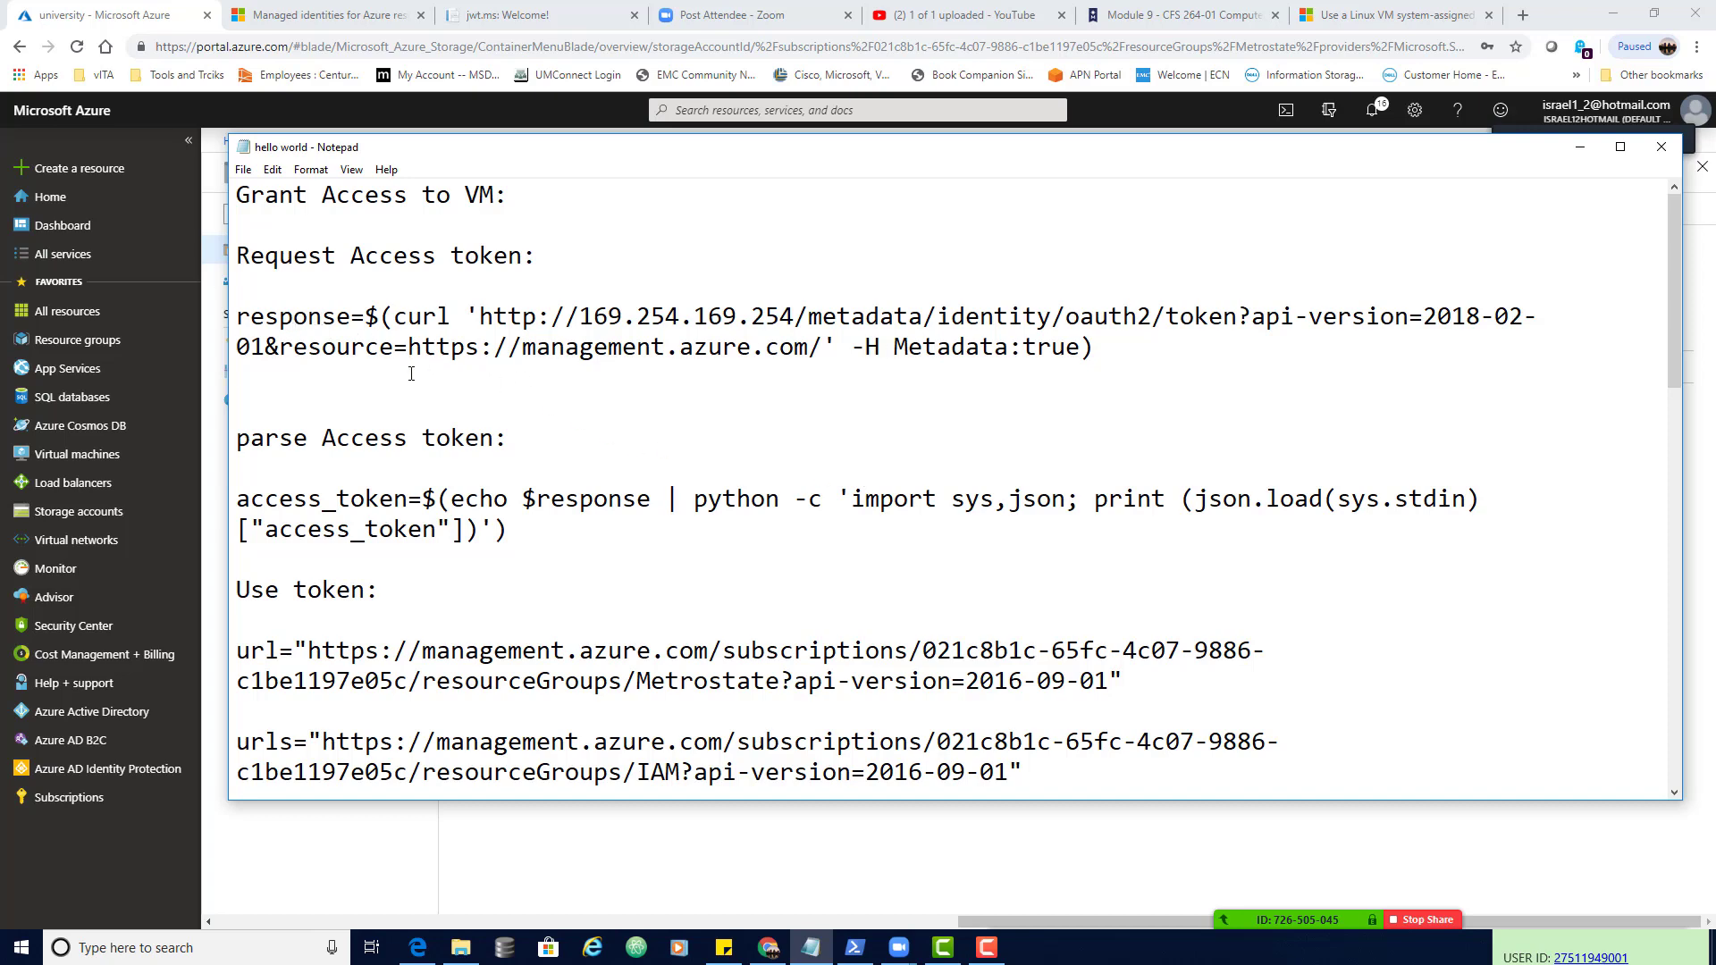
{"action": "left_click_drag", "start_coordinate": [525, 540], "coordinate": [221, 445]}
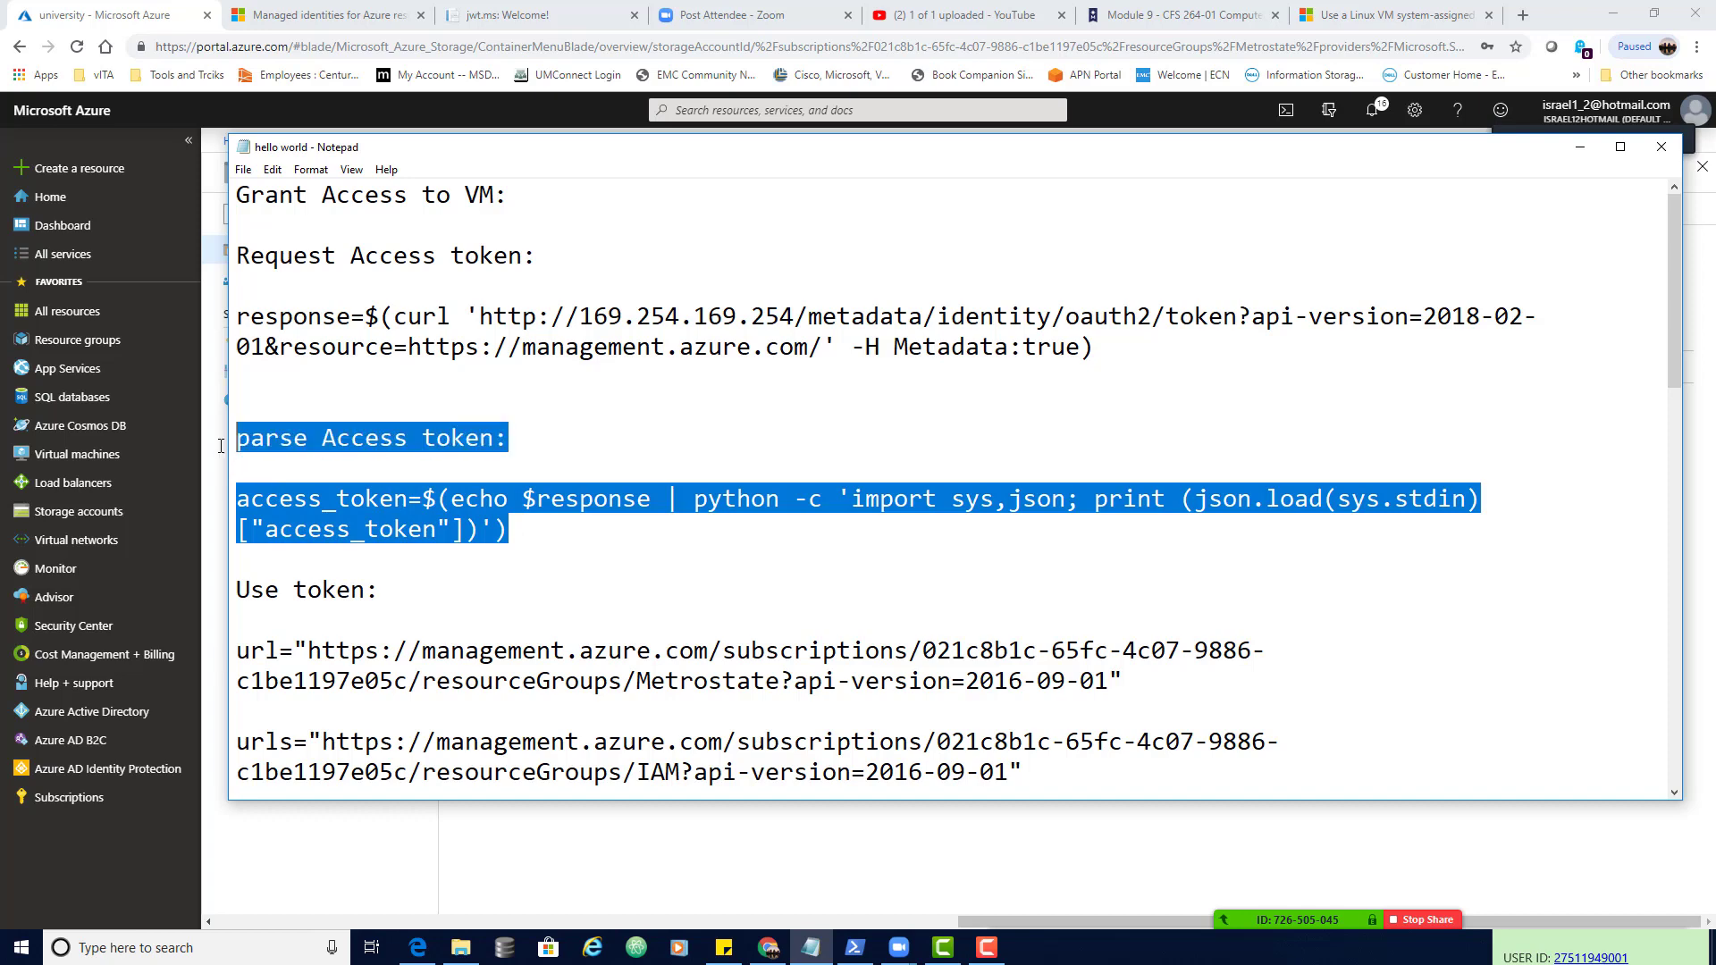
{"action": "right_click", "coordinate": [379, 496]}
{"action": "left_click", "coordinate": [453, 555]}
{"action": "scroll", "coordinate": [699, 517], "scroll_direction": "down", "scroll_amount": 15}
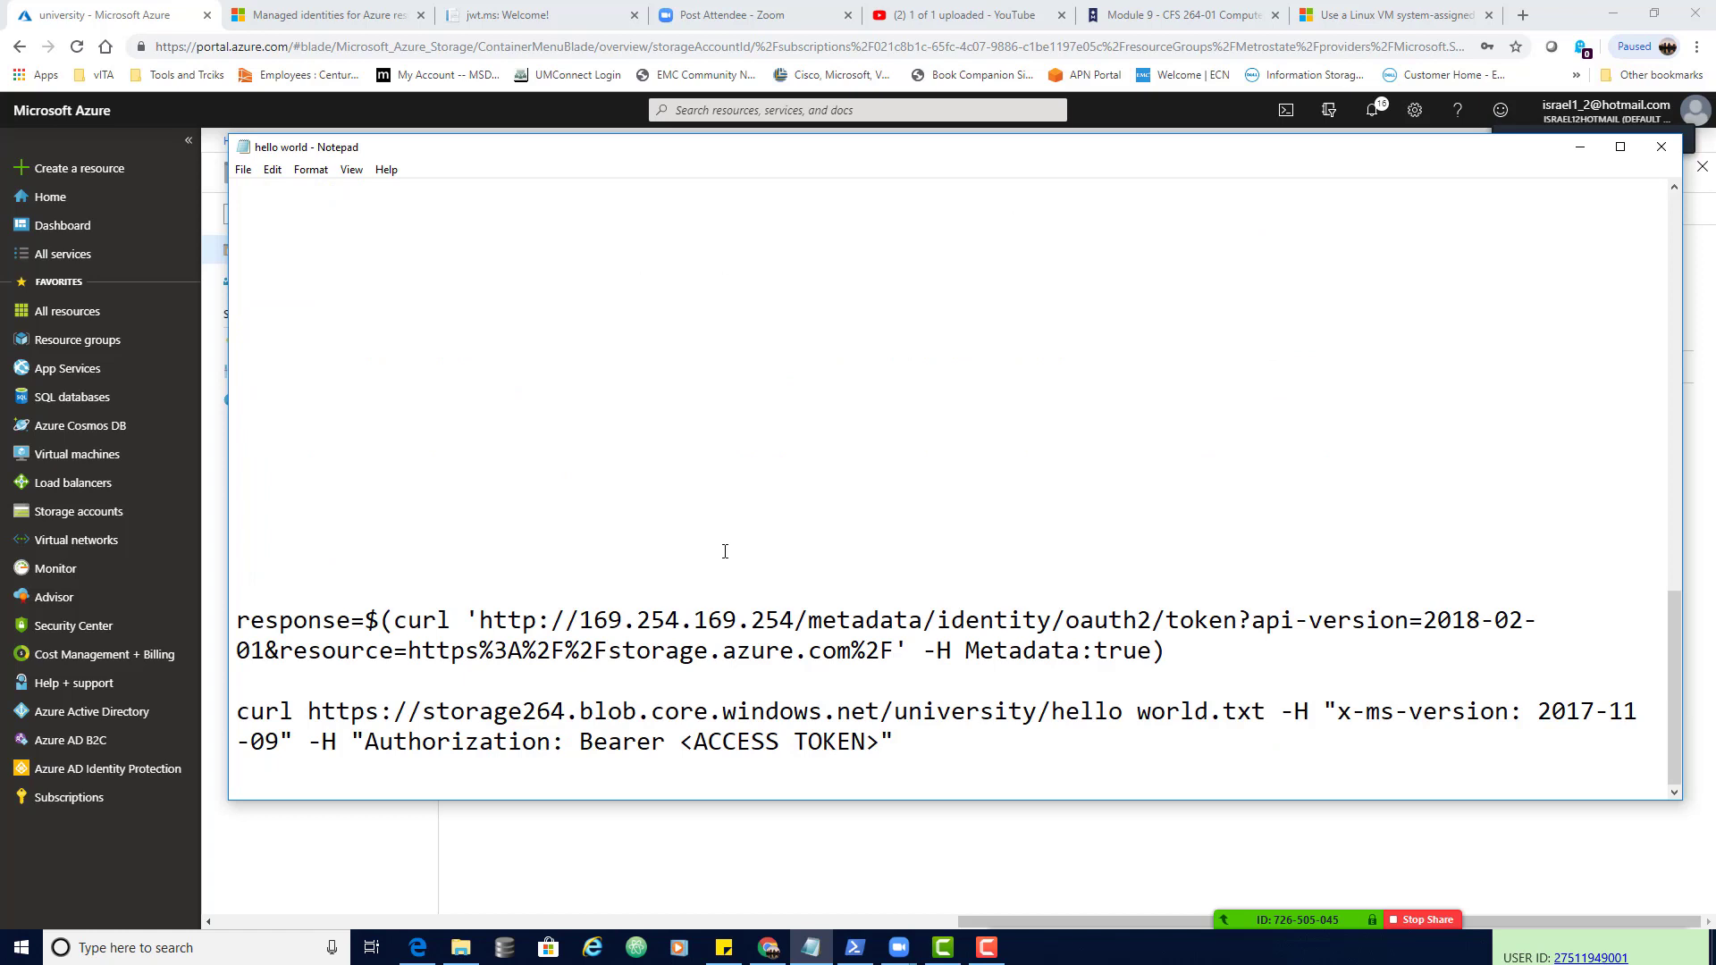
{"action": "left_click", "coordinate": [1176, 645]}
{"action": "key", "text": "Return"}
{"action": "key", "text": "Return"}
{"action": "key", "text": "ctrl+v"}
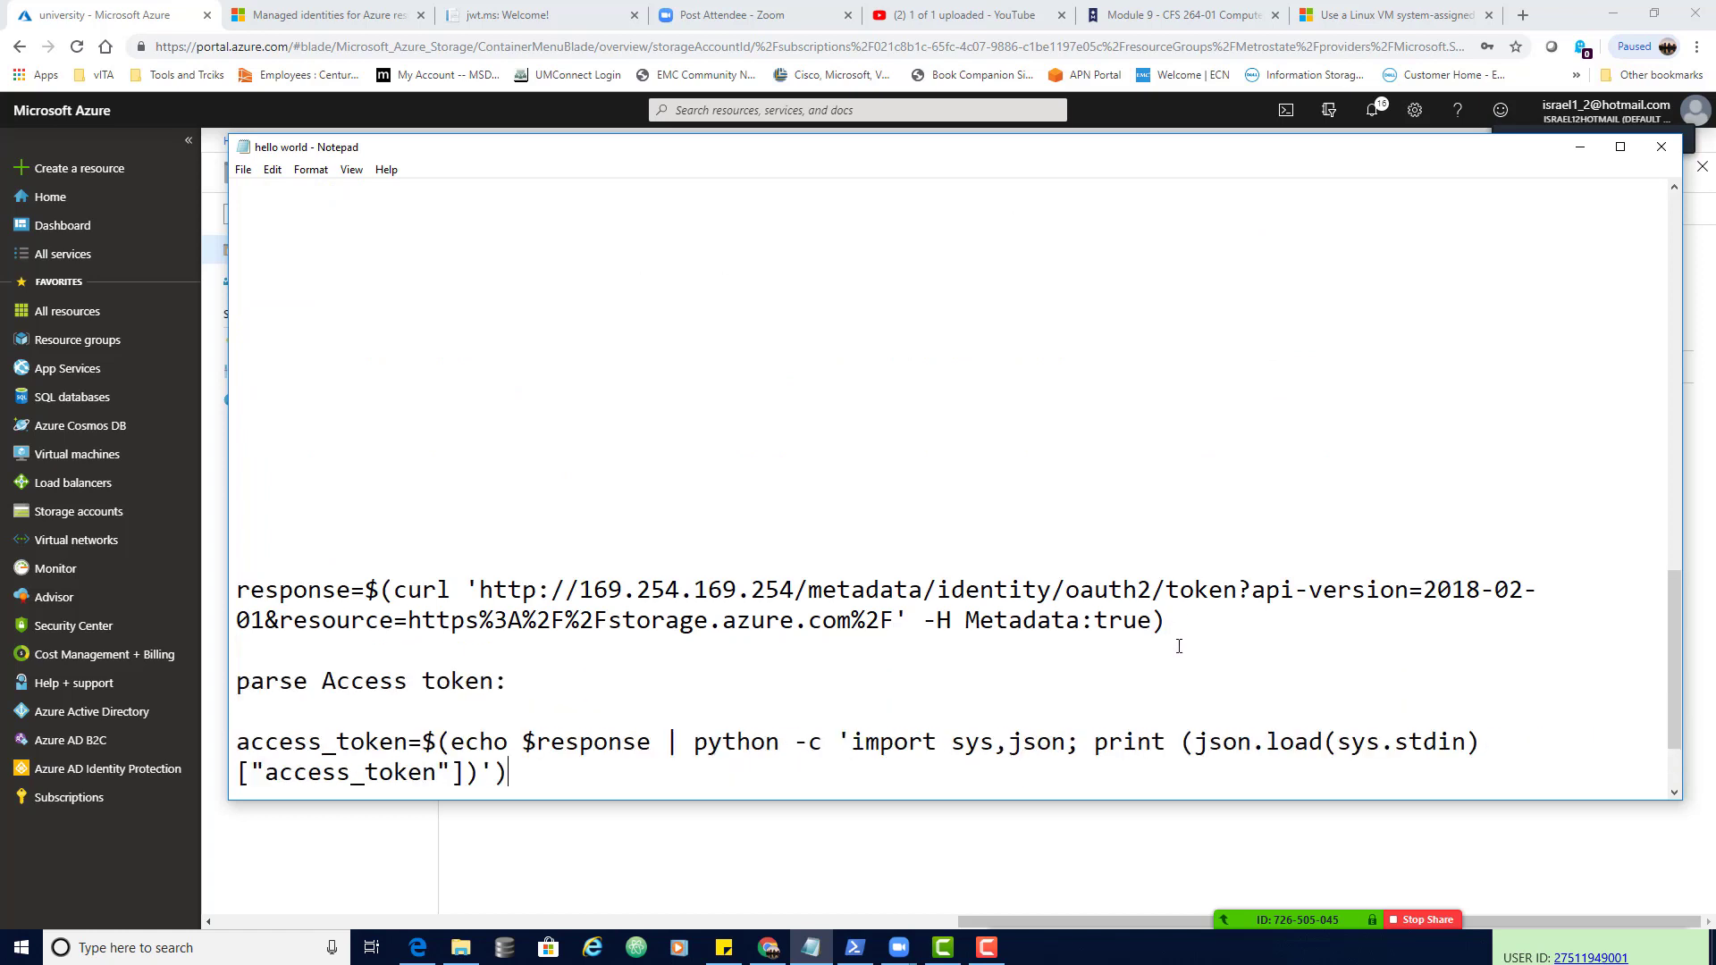
{"action": "scroll", "coordinate": [1280, 626], "scroll_direction": "down", "scroll_amount": 2}
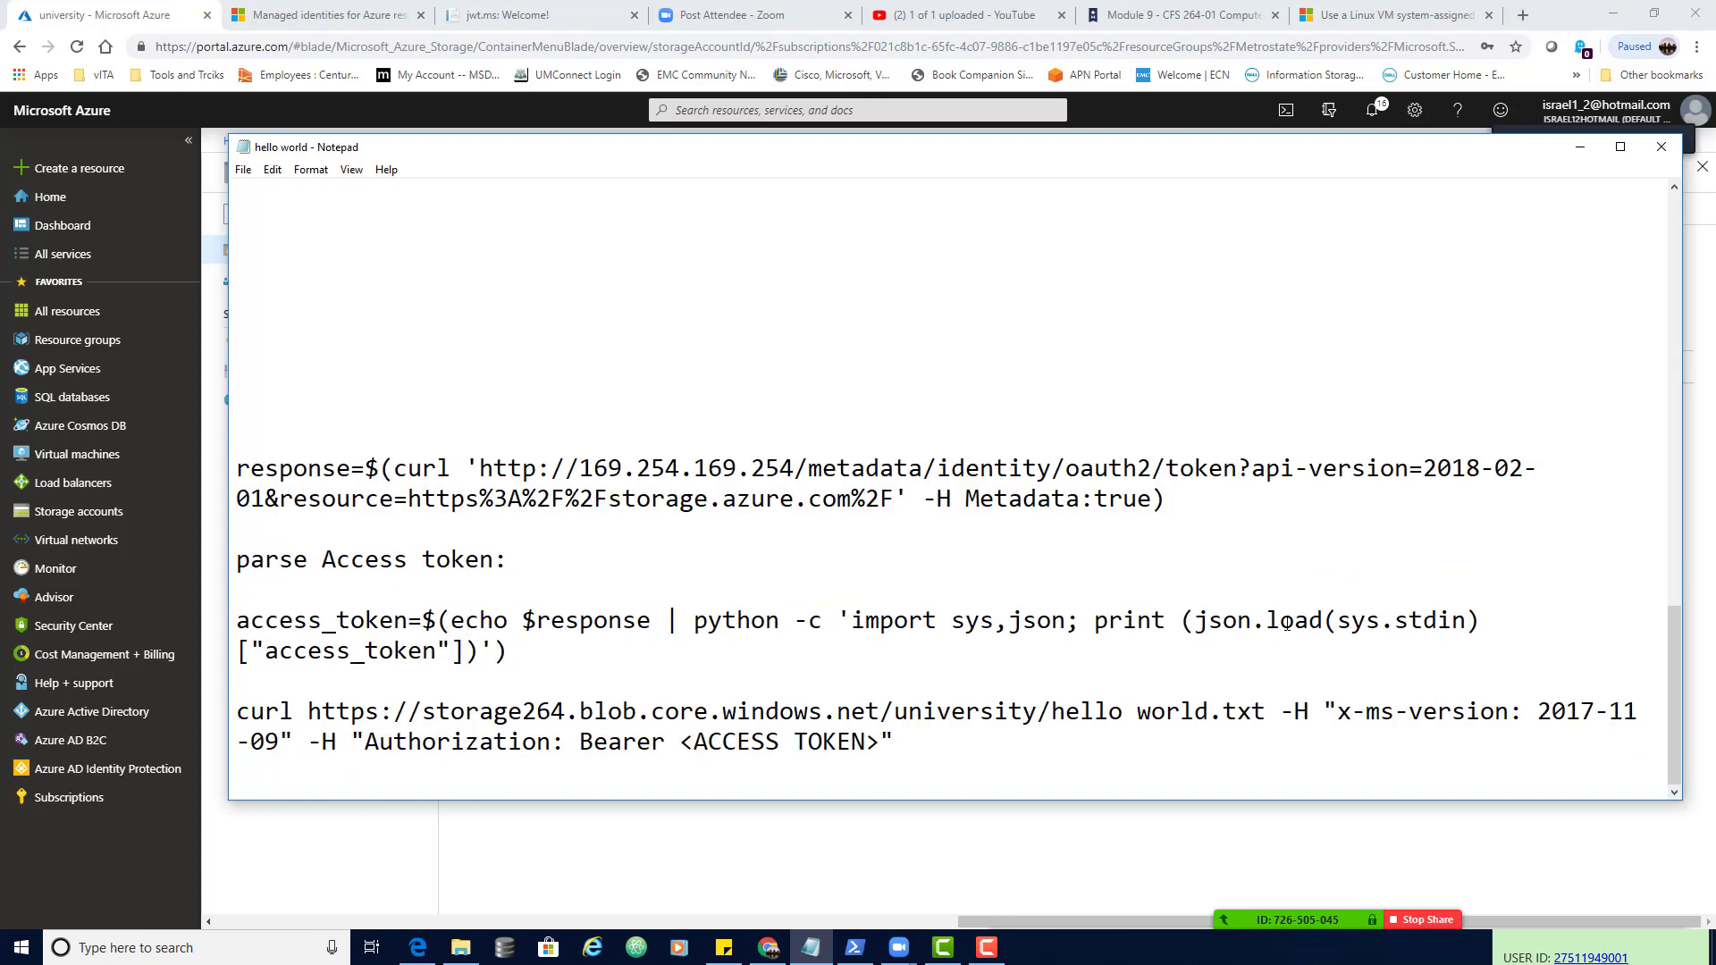
- Add the heading "Get Token:" above the storage response command in the notes
{"action": "left_click", "coordinate": [246, 429]}
{"action": "key", "text": "Up"}
{"action": "type", "text": "Get Token:"}
- Copy $access_token from the earlier curl $url command and replace the <ACCESS TOKEN> placeholder in the blob curl command with it
{"action": "scroll", "coordinate": [768, 440], "scroll_direction": "up", "scroll_amount": 10}
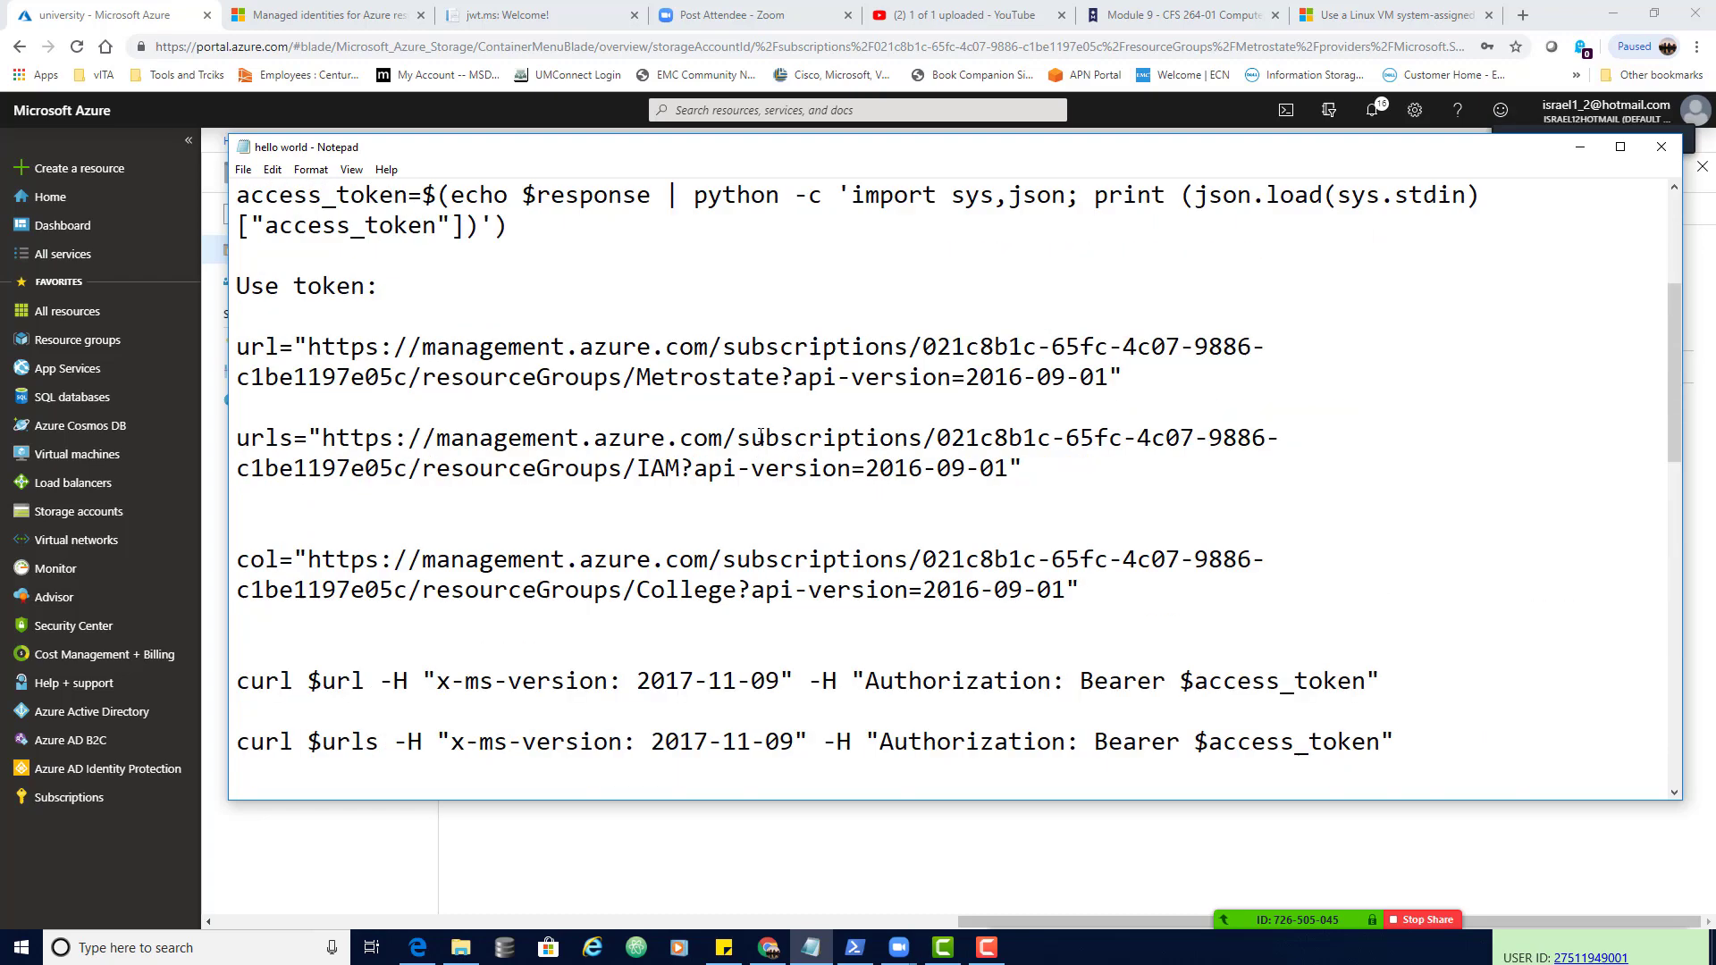
{"action": "scroll", "coordinate": [755, 438], "scroll_direction": "up", "scroll_amount": 1}
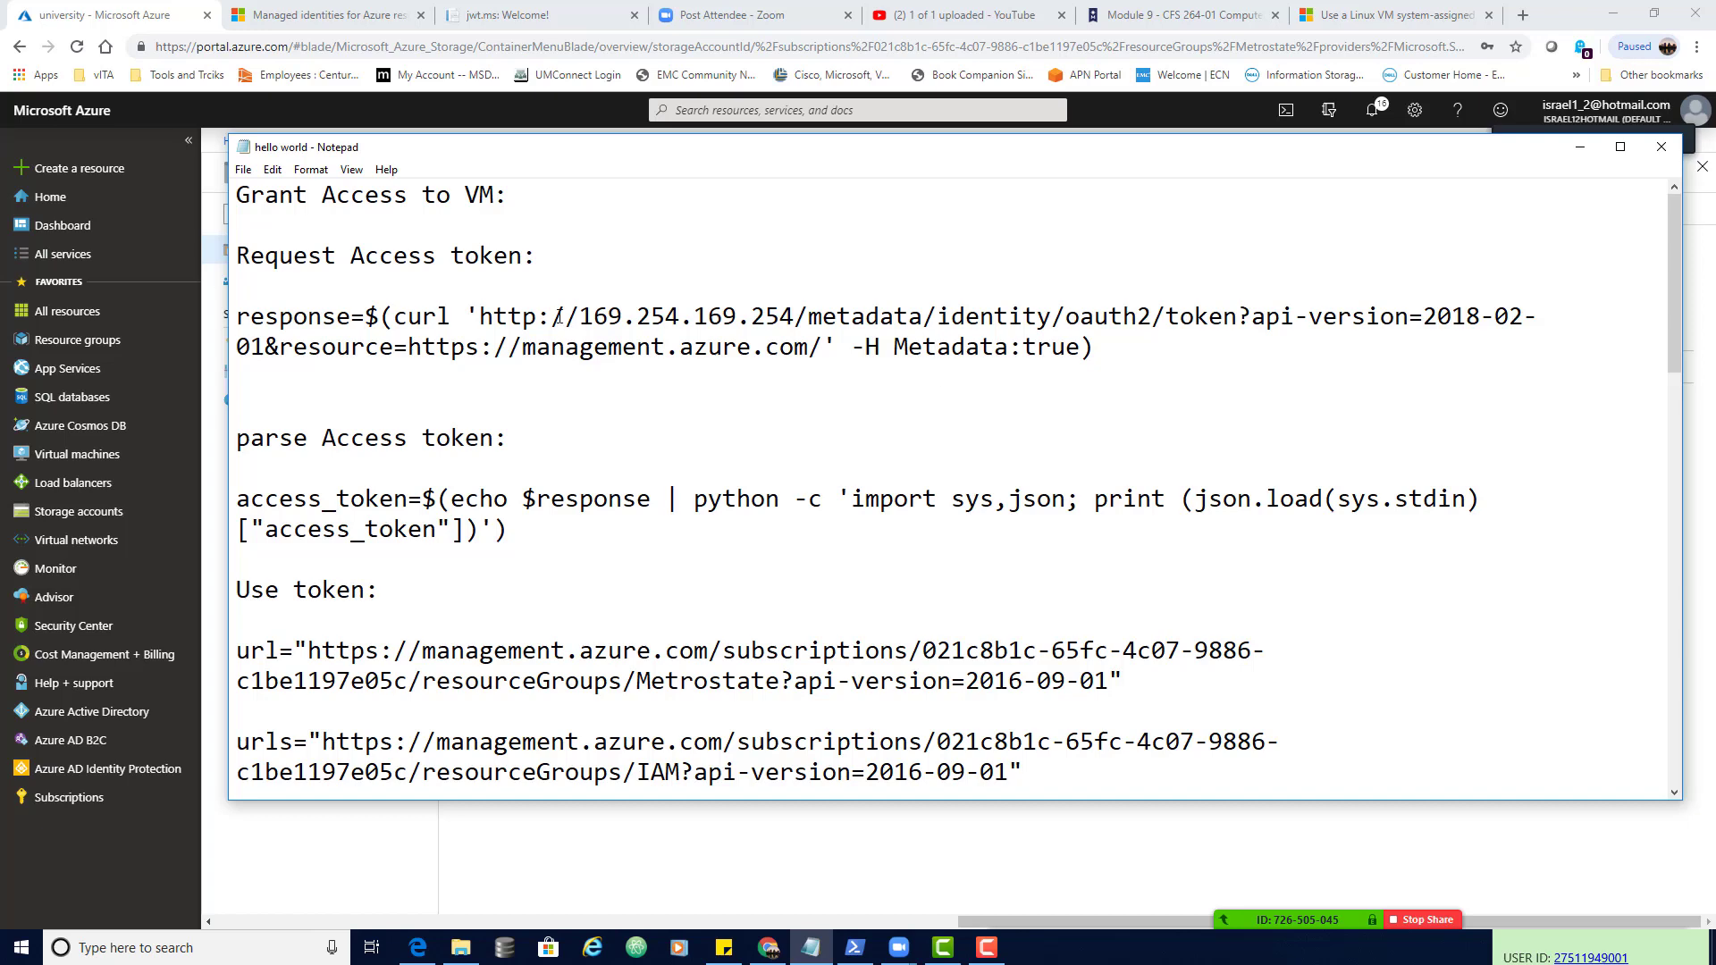
{"action": "scroll", "coordinate": [558, 317], "scroll_direction": "down", "scroll_amount": 3}
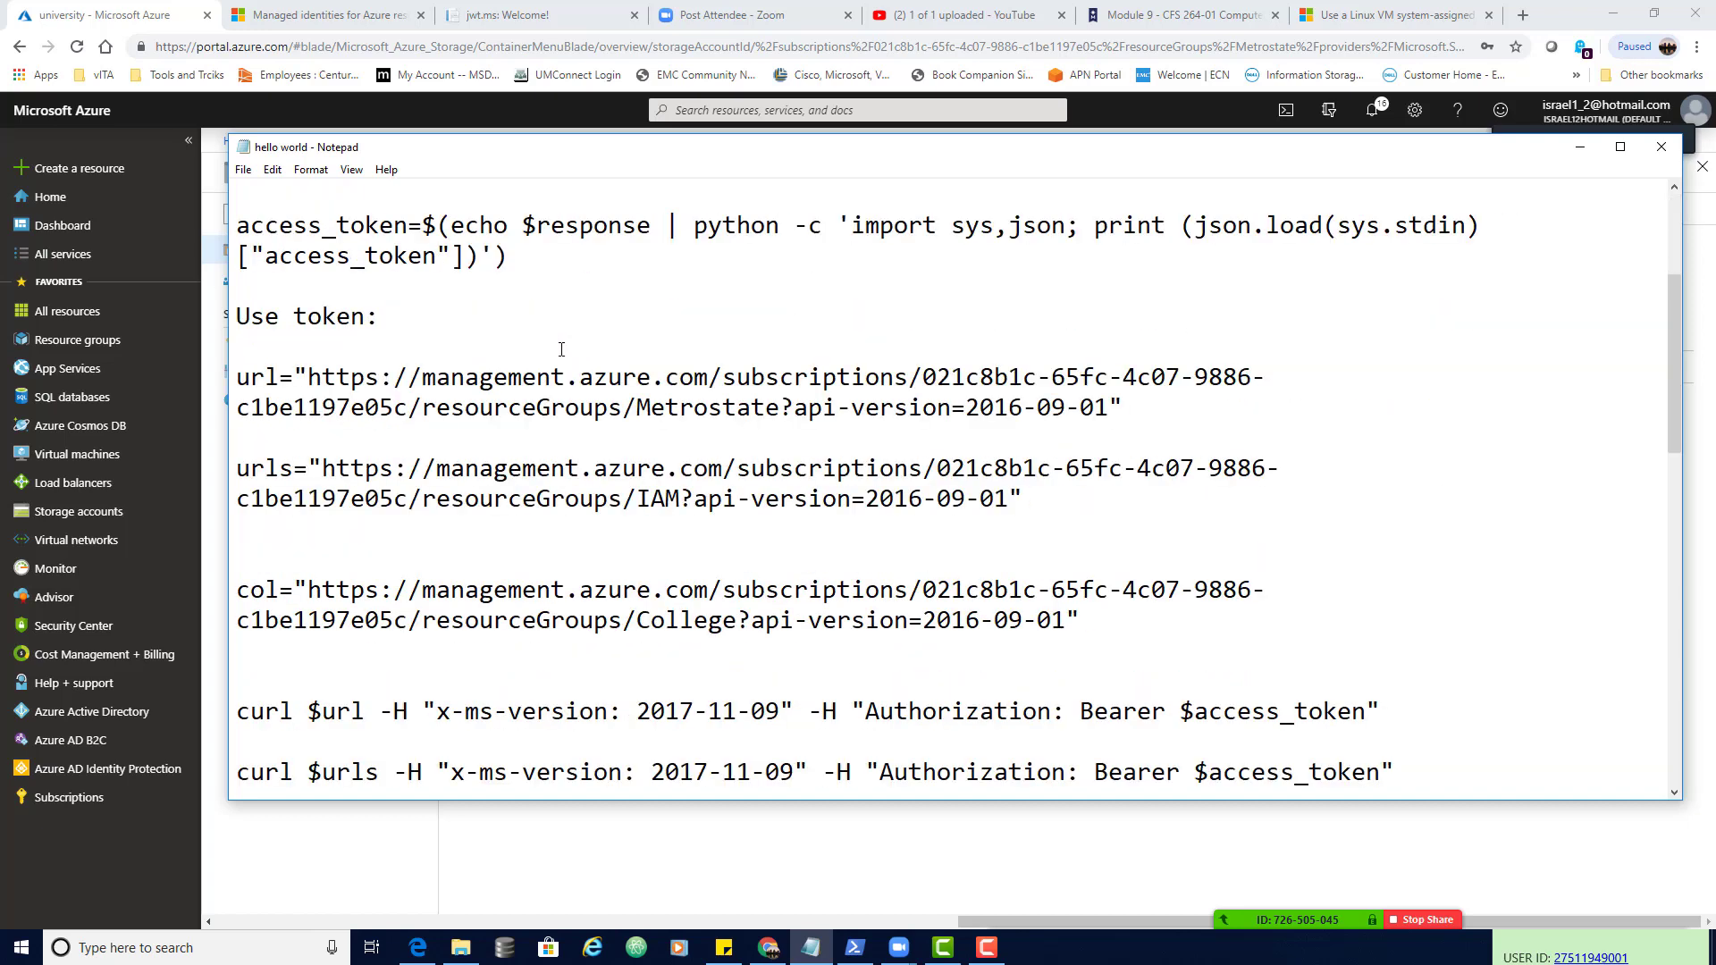
{"action": "scroll", "coordinate": [561, 348], "scroll_direction": "down", "scroll_amount": 1}
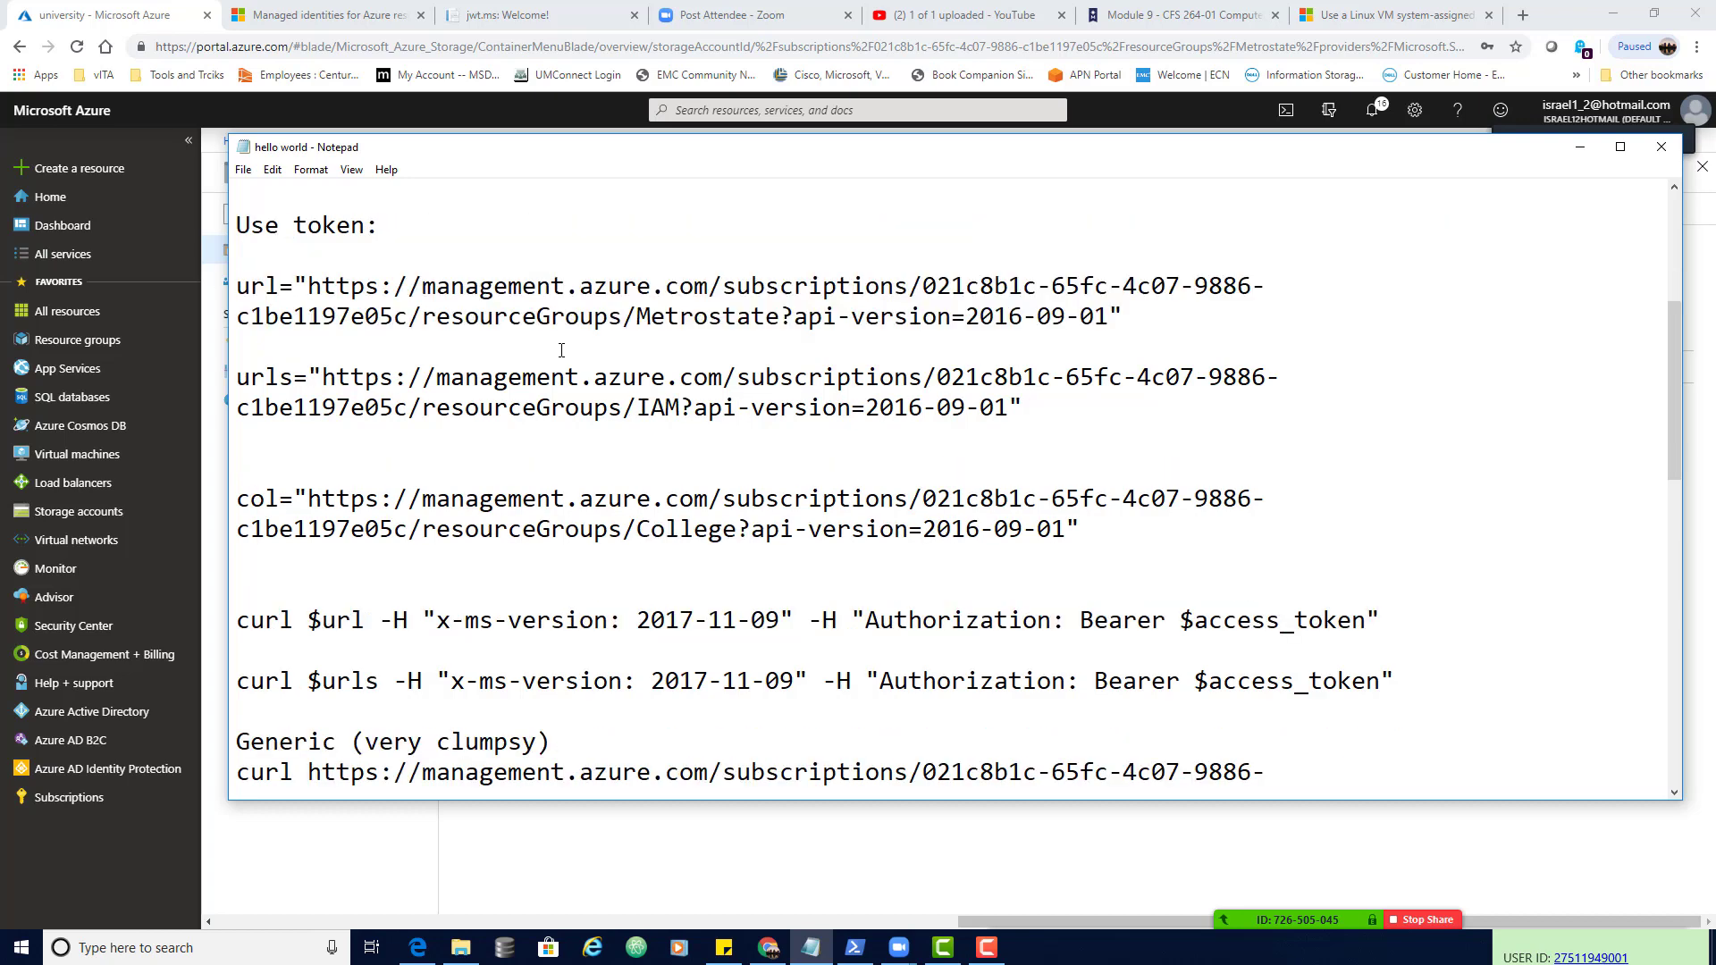
{"action": "left_click_drag", "start_coordinate": [1184, 630], "coordinate": [1367, 626]}
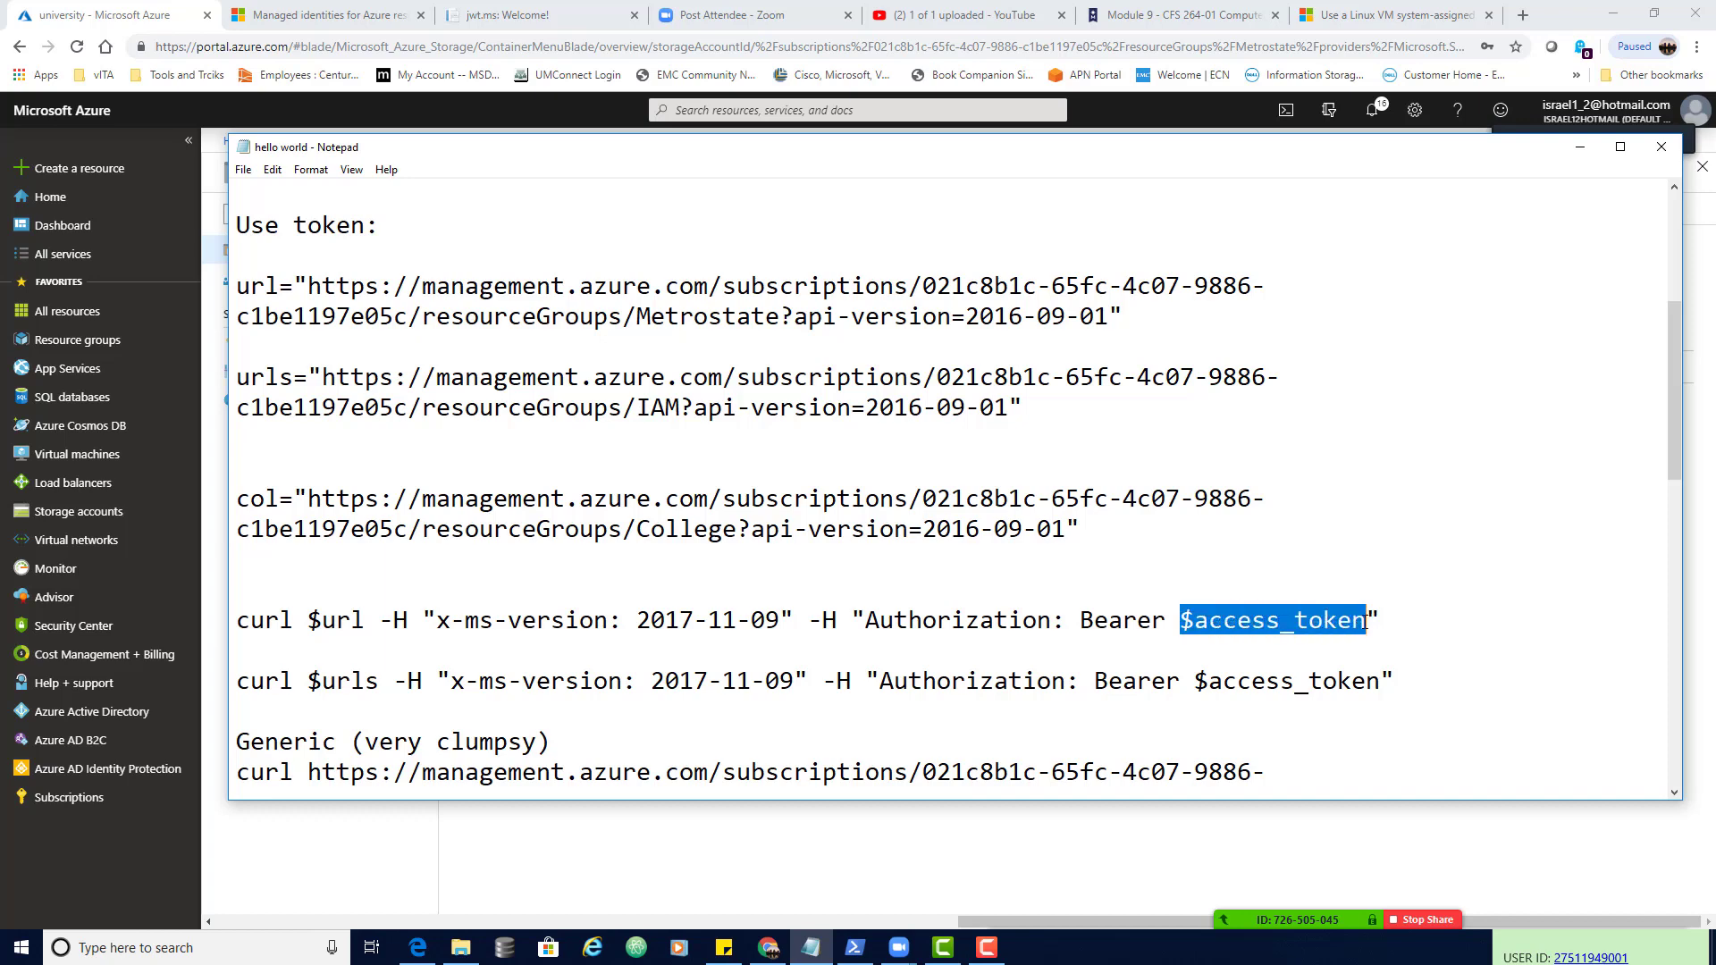
{"action": "right_click", "coordinate": [1249, 626]}
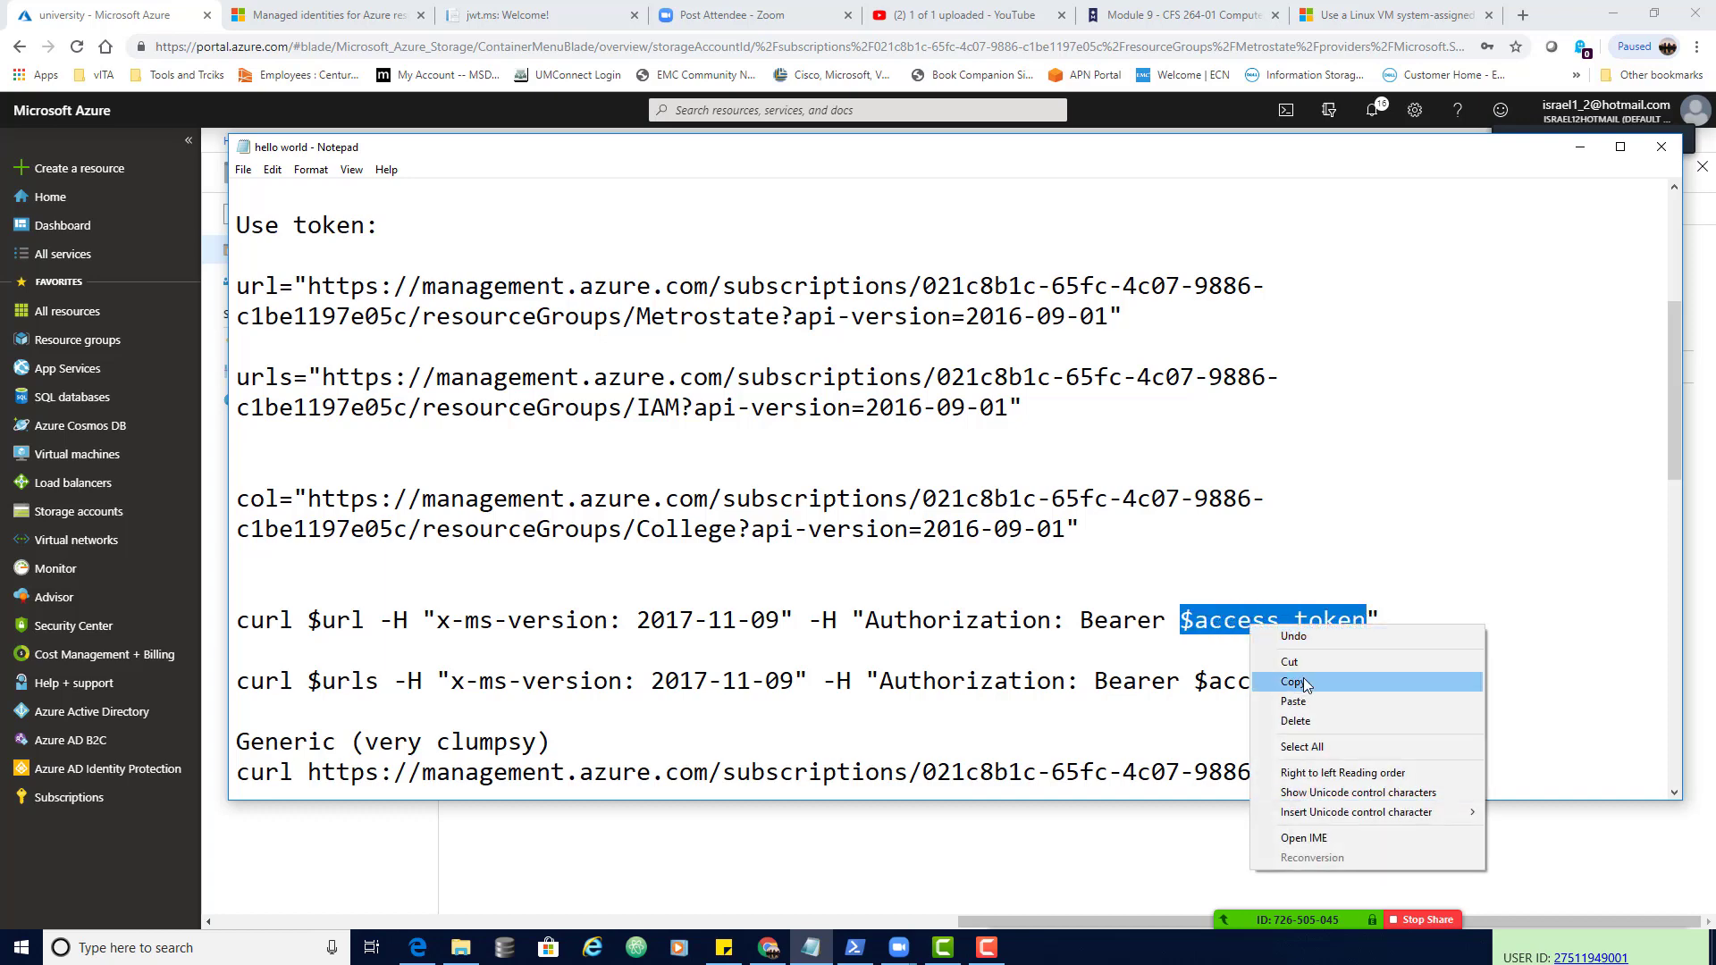
{"action": "left_click", "coordinate": [1303, 677]}
{"action": "scroll", "coordinate": [1254, 533], "scroll_direction": "down", "scroll_amount": 6}
{"action": "scroll", "coordinate": [1254, 533], "scroll_direction": "down", "scroll_amount": 5}
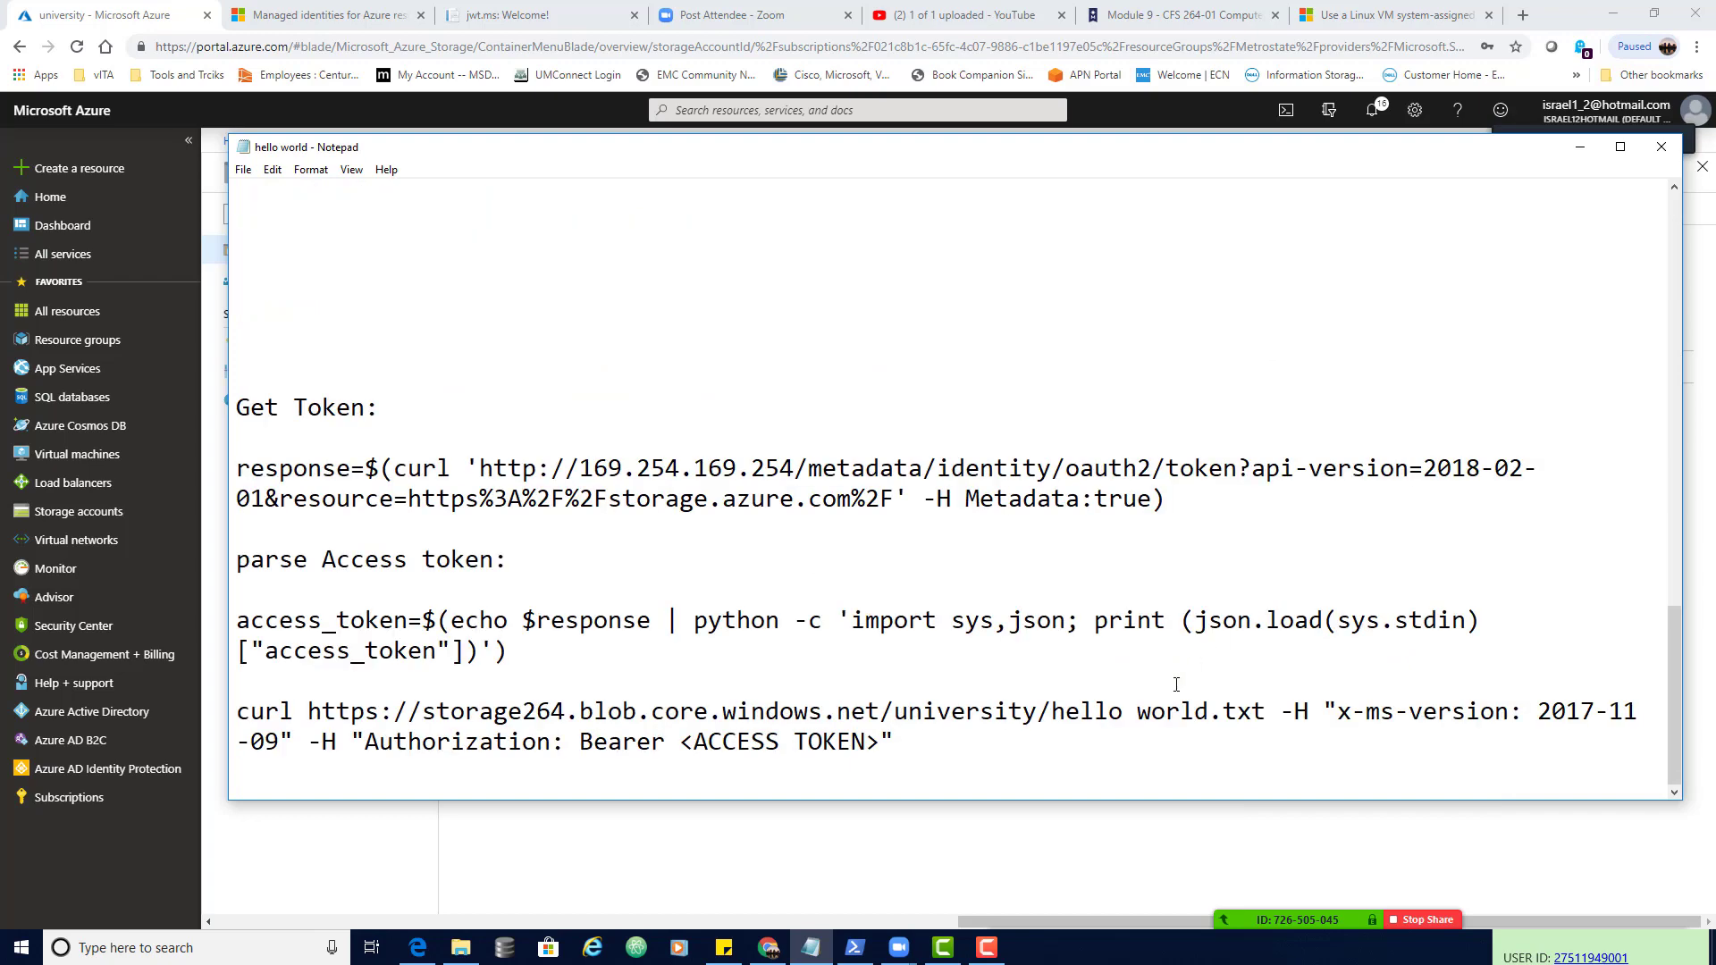
{"action": "left_click_drag", "start_coordinate": [881, 746], "coordinate": [684, 746]}
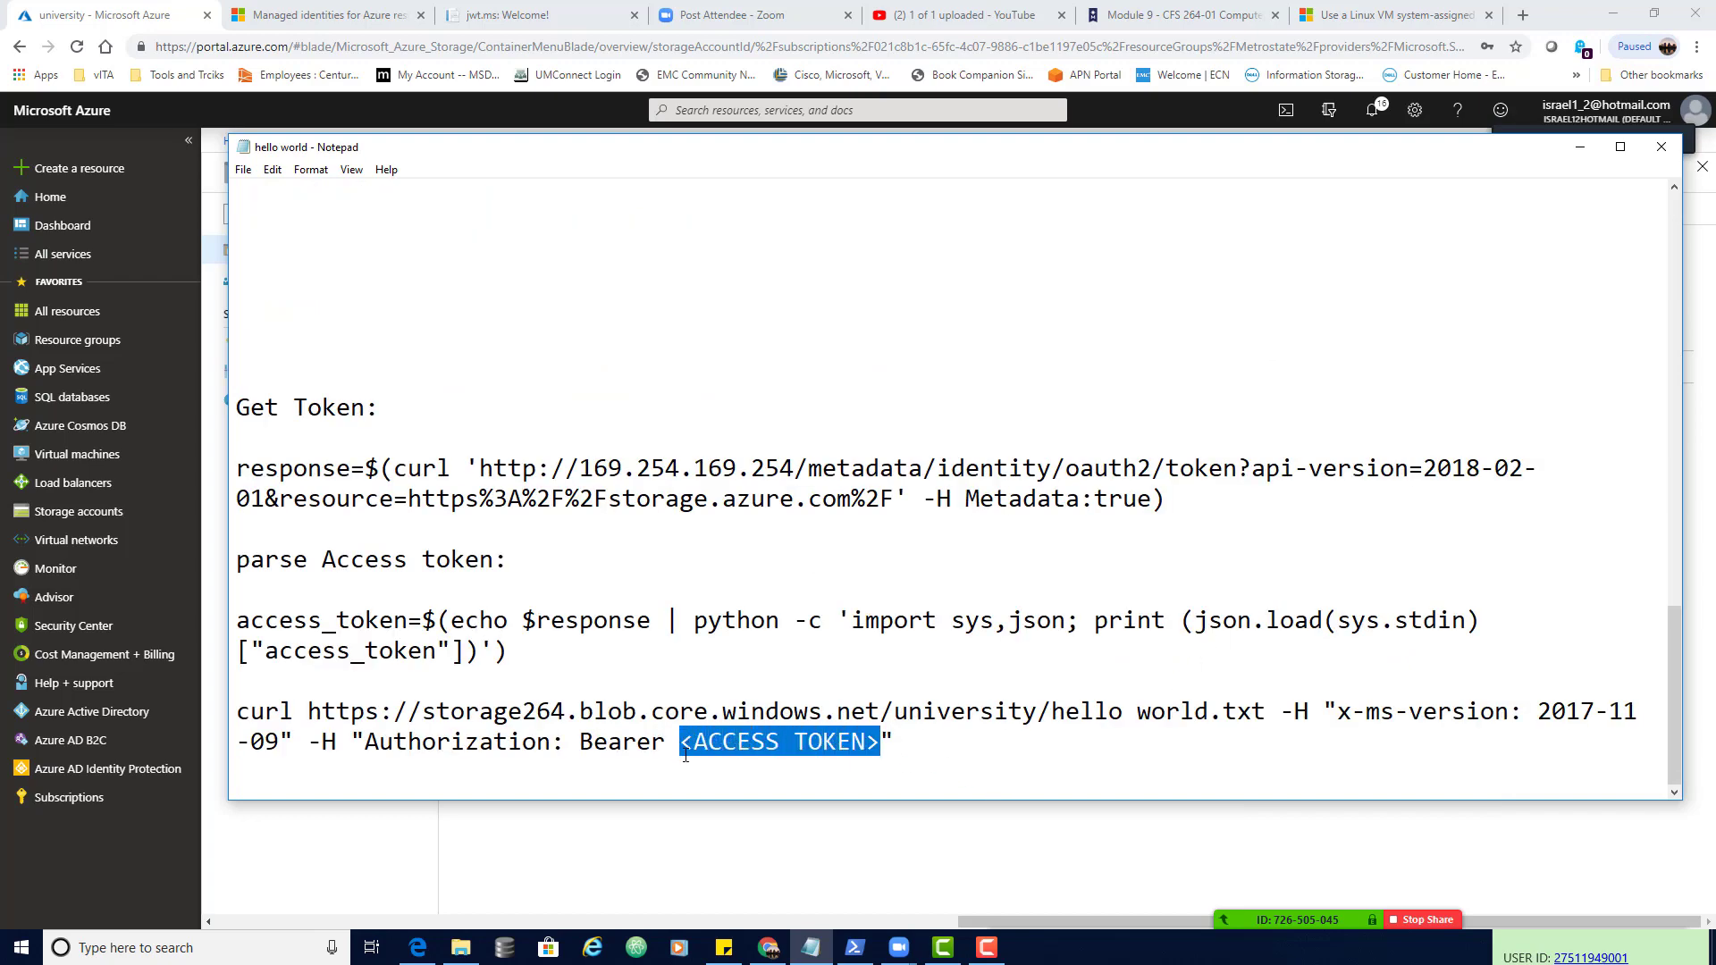
{"action": "key", "text": "ctrl+v"}
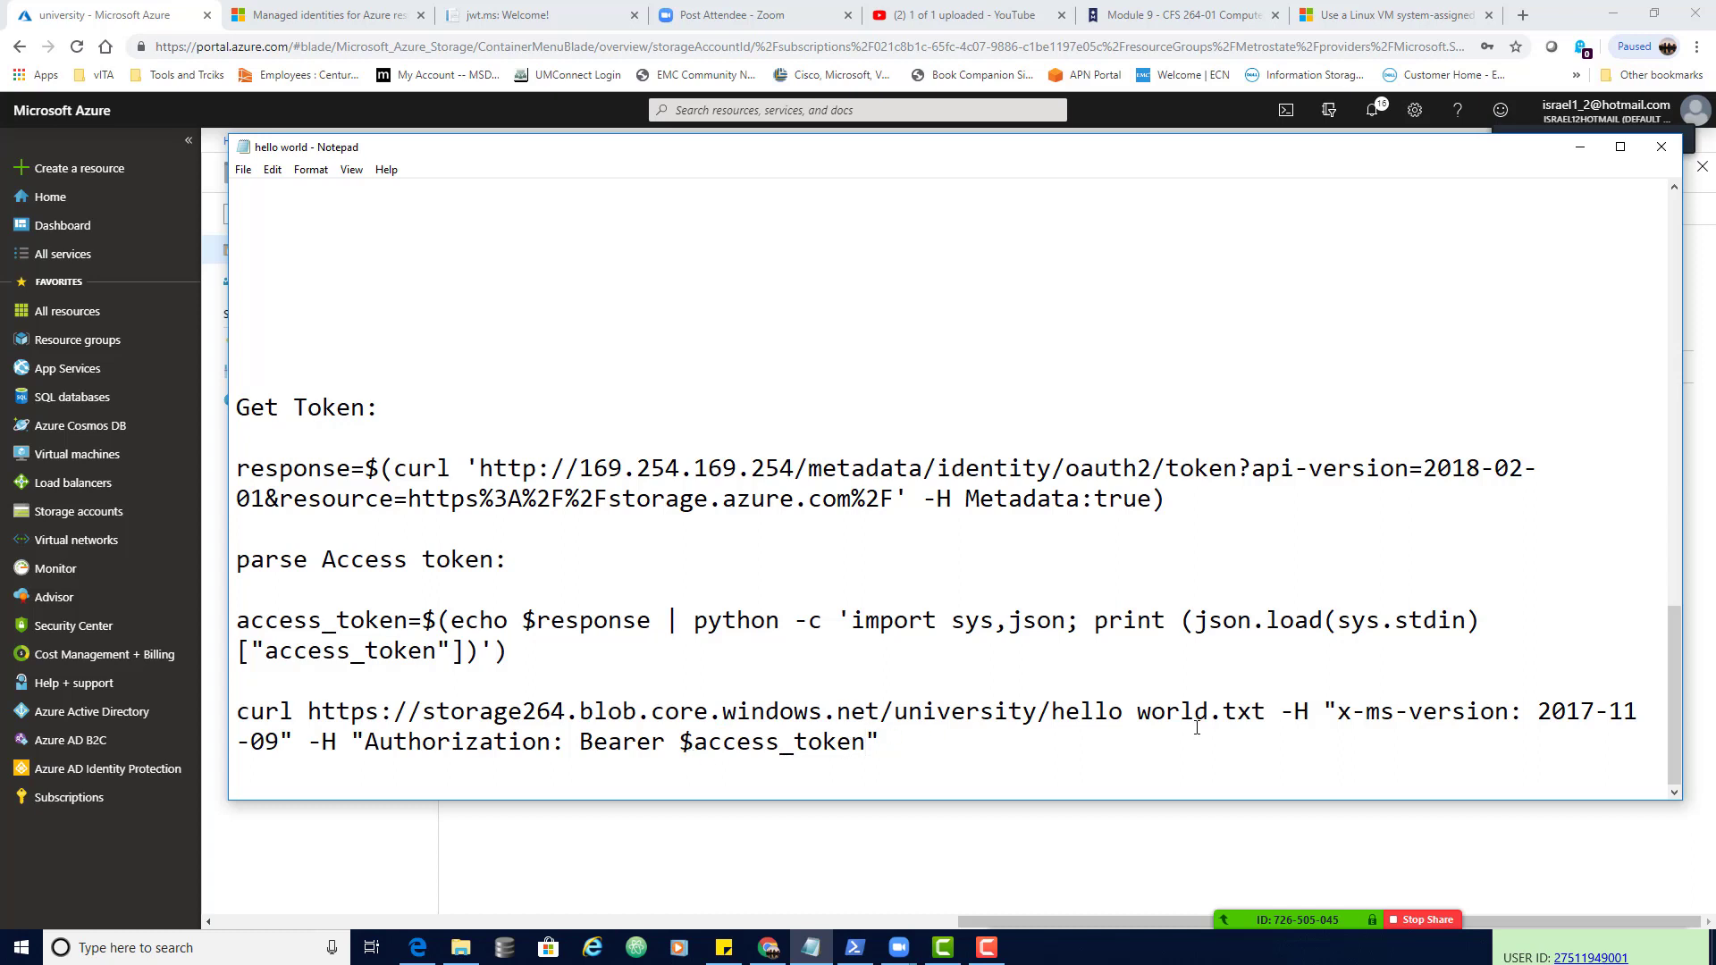
- Copy the response=$(curl ...) command under Get Token, switch to the PowerShell session, and move the notes down to uncover the terminal
{"action": "left_click_drag", "start_coordinate": [1166, 500], "coordinate": [236, 468]}
{"action": "right_click", "coordinate": [454, 501]}
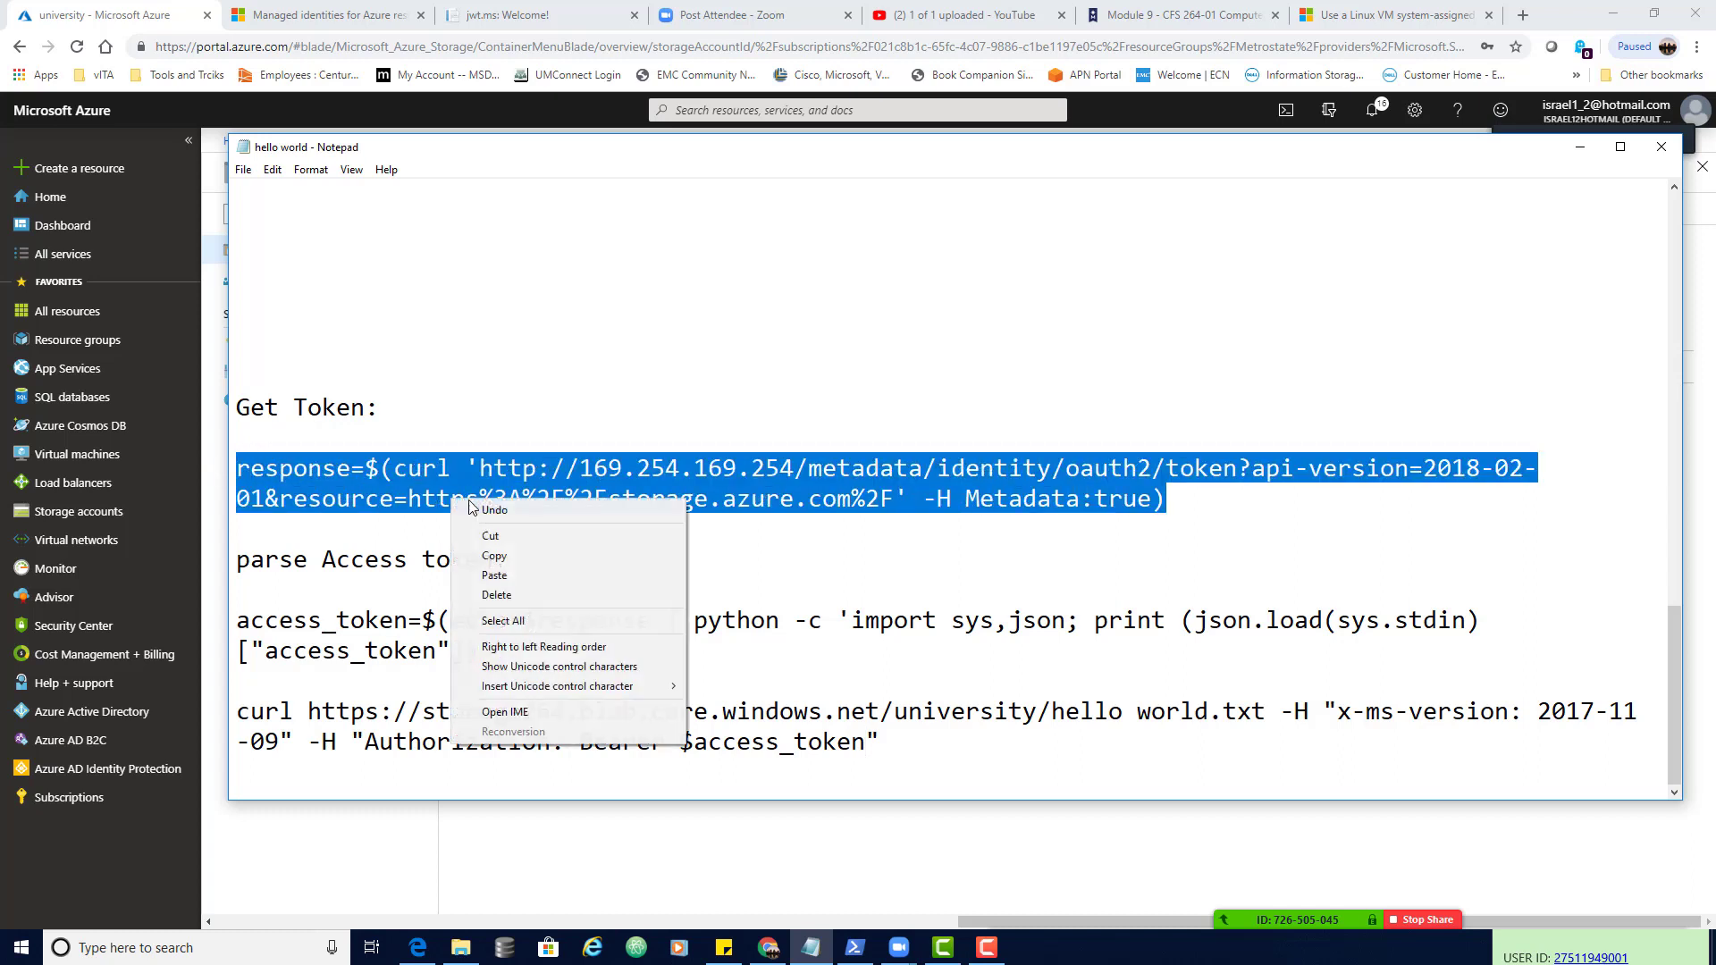
{"action": "left_click", "coordinate": [544, 561]}
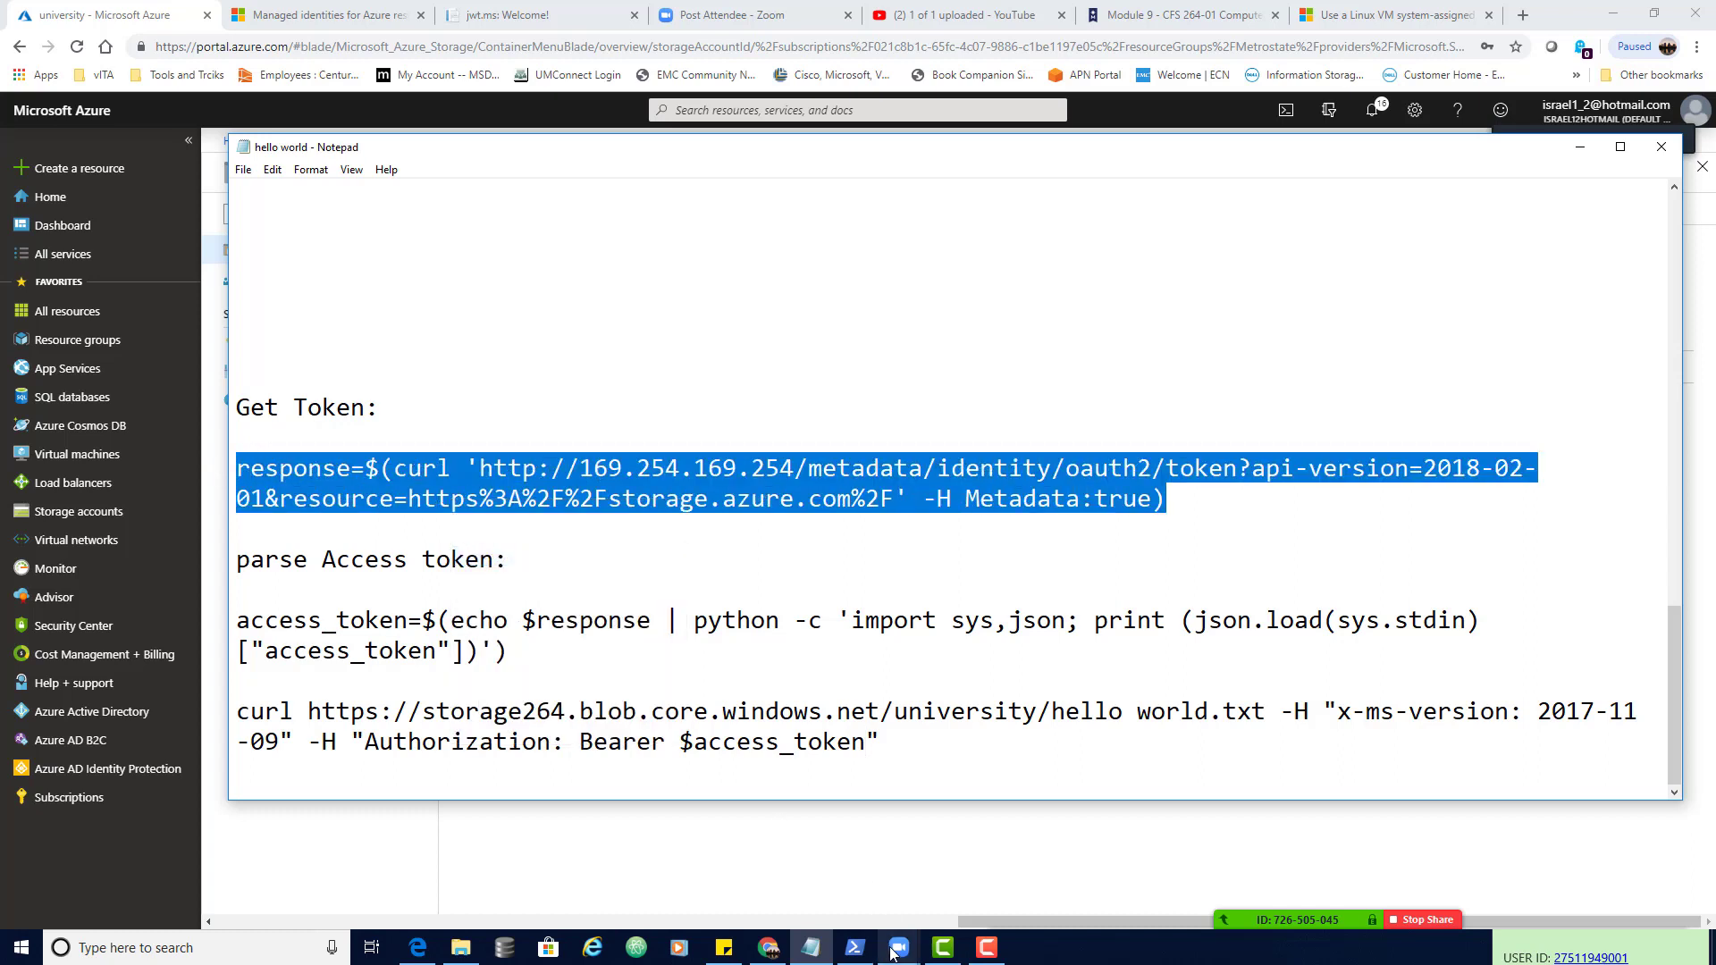
{"action": "left_click", "coordinate": [855, 950]}
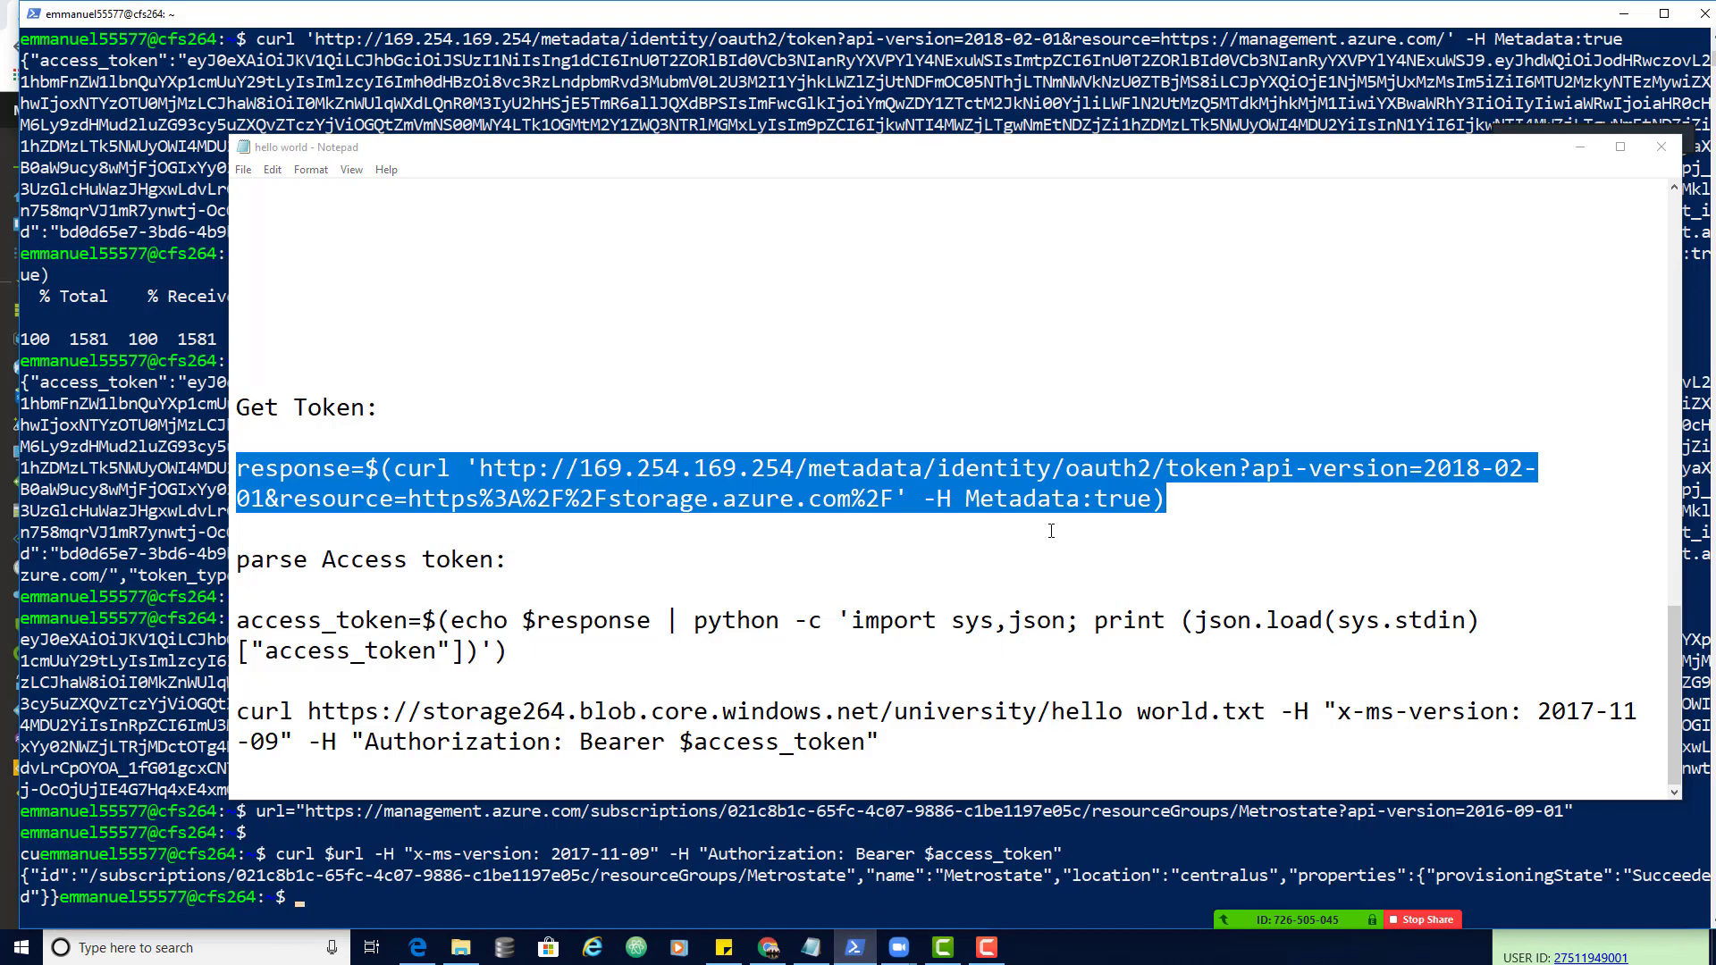
{"action": "left_click_drag", "start_coordinate": [1602, 157], "coordinate": [1513, 202]}
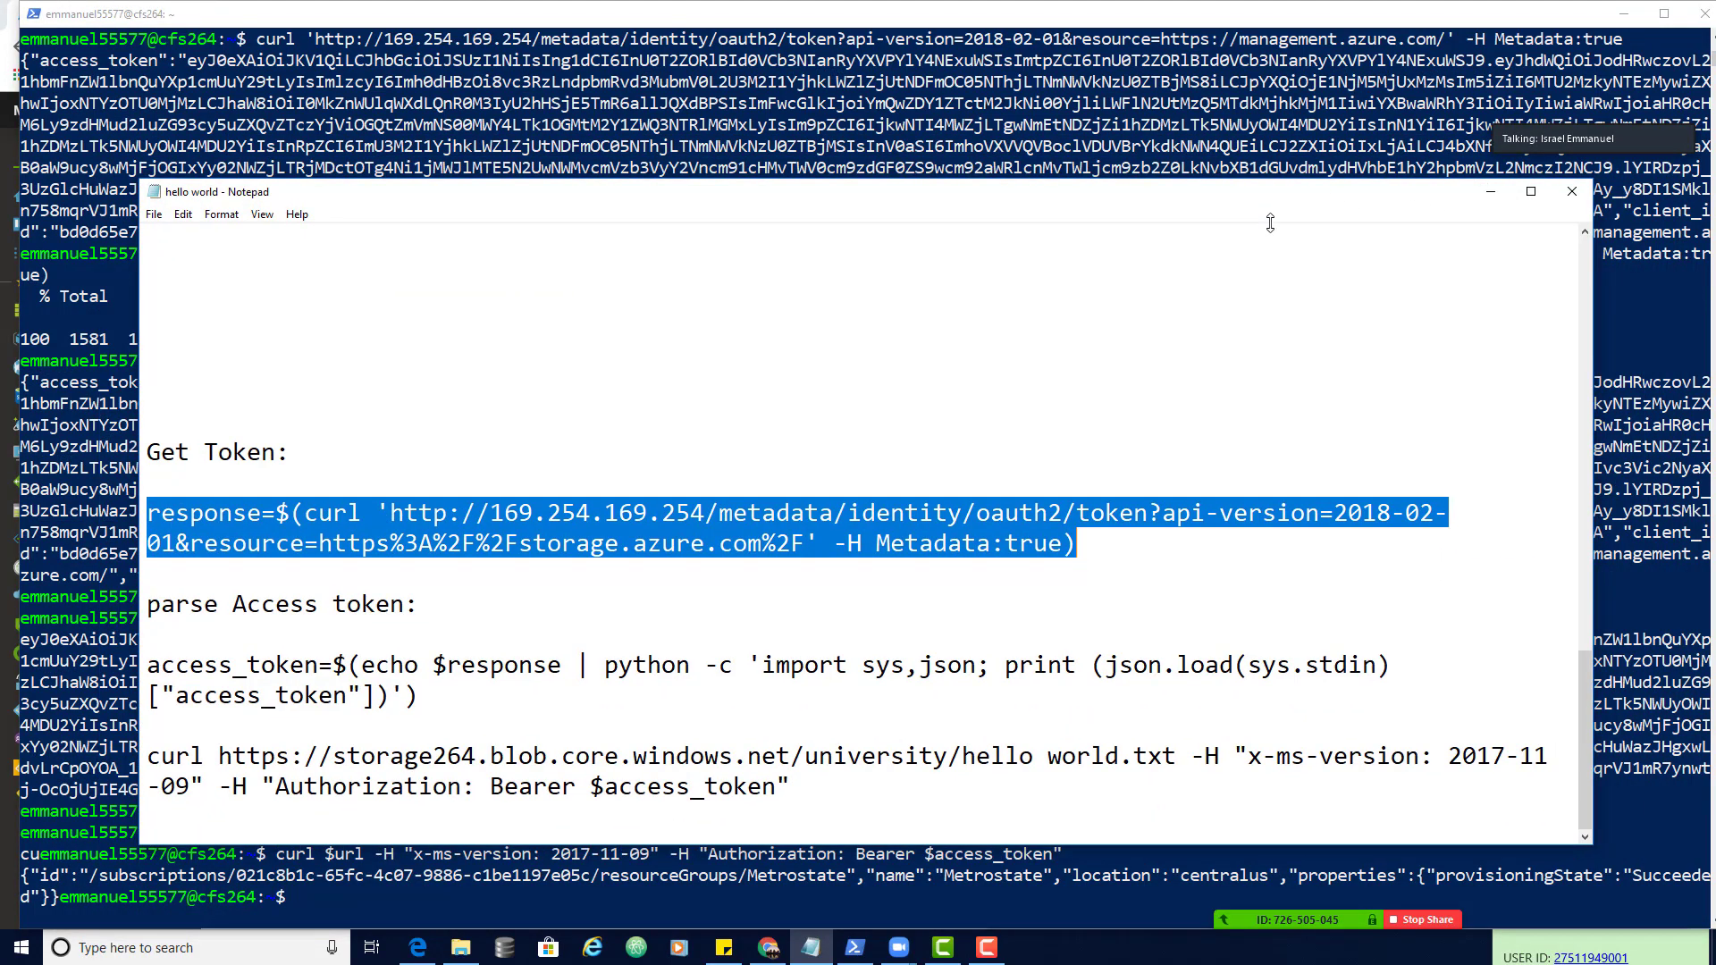
{"action": "left_click_drag", "start_coordinate": [1256, 184], "coordinate": [1255, 390]}
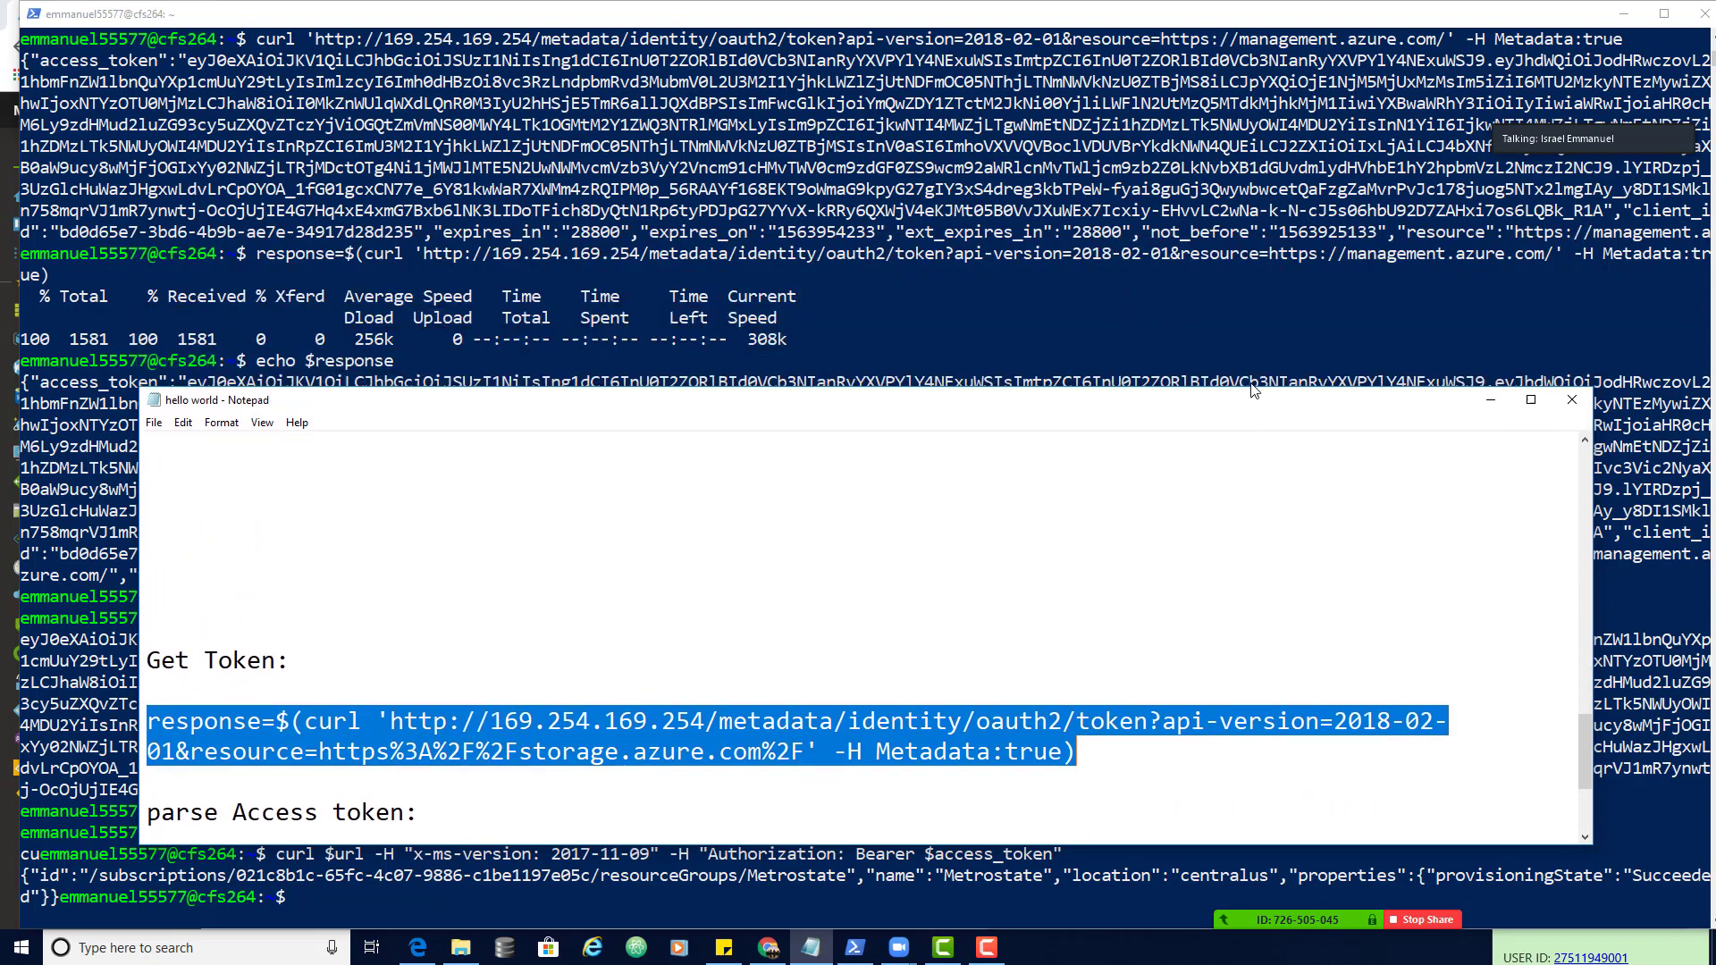
- In a cleared terminal, run the copied storage response=$(curl ...) command and print the result with echo $response
{"action": "left_click", "coordinate": [1490, 399]}
{"action": "scroll", "coordinate": [1221, 490], "scroll_direction": "down", "scroll_amount": 6}
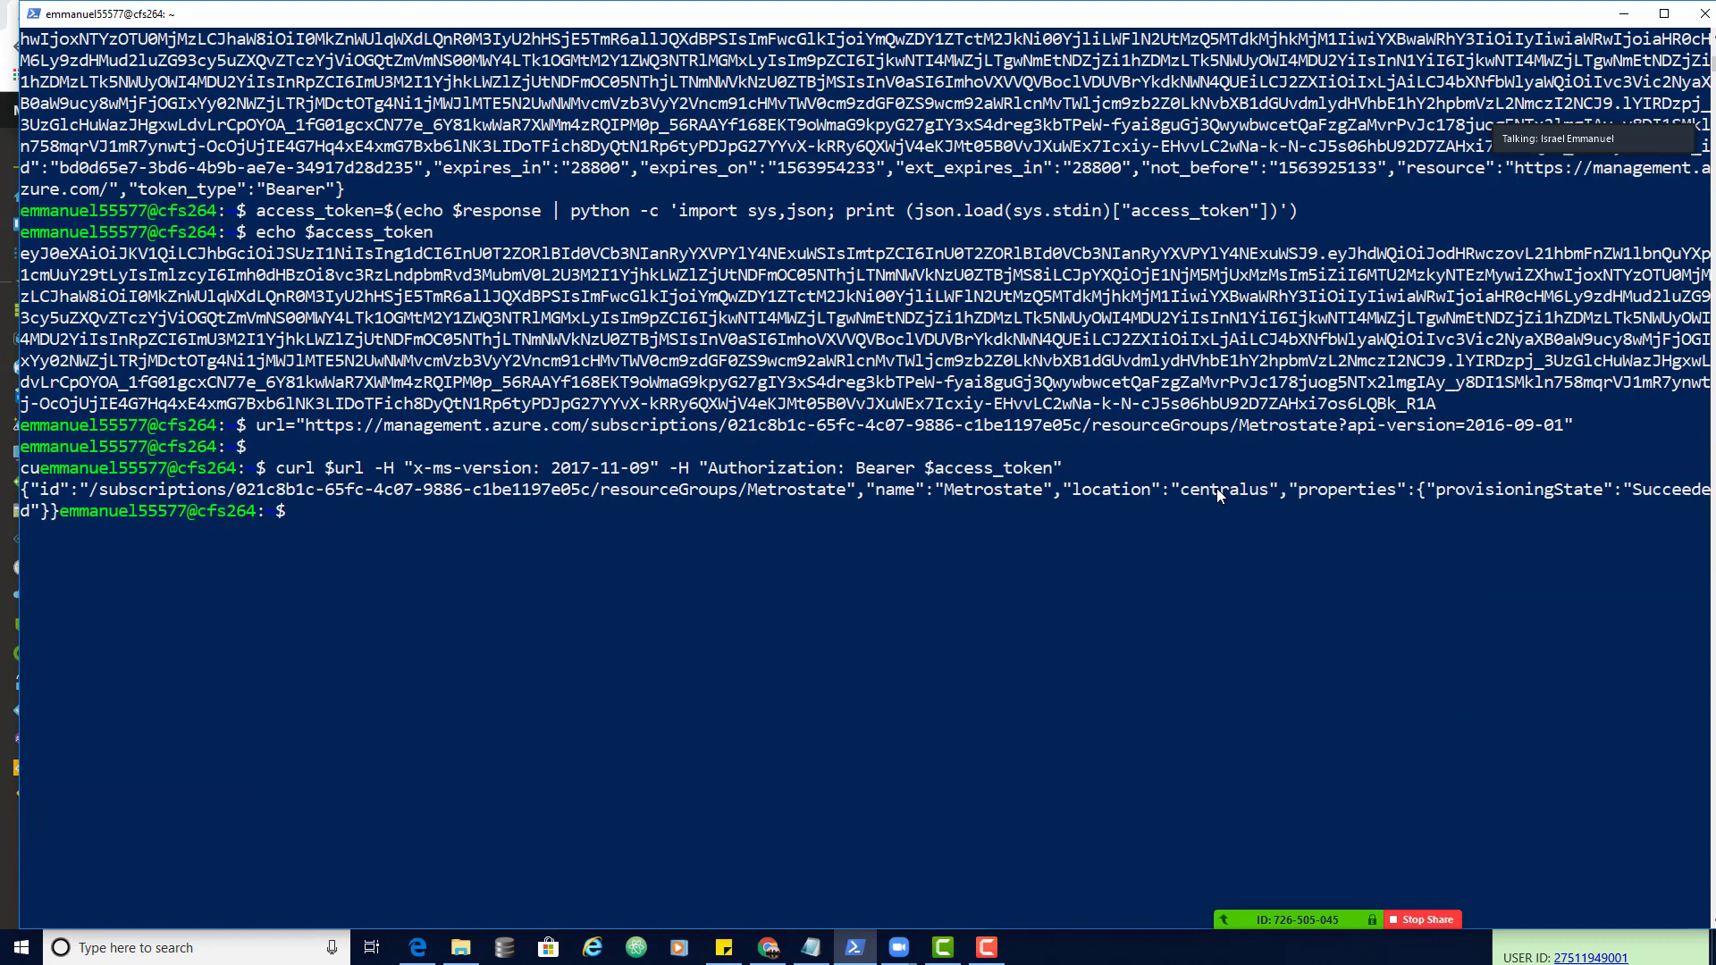
{"action": "type", "text": "clear"}
{"action": "key", "text": "Return"}
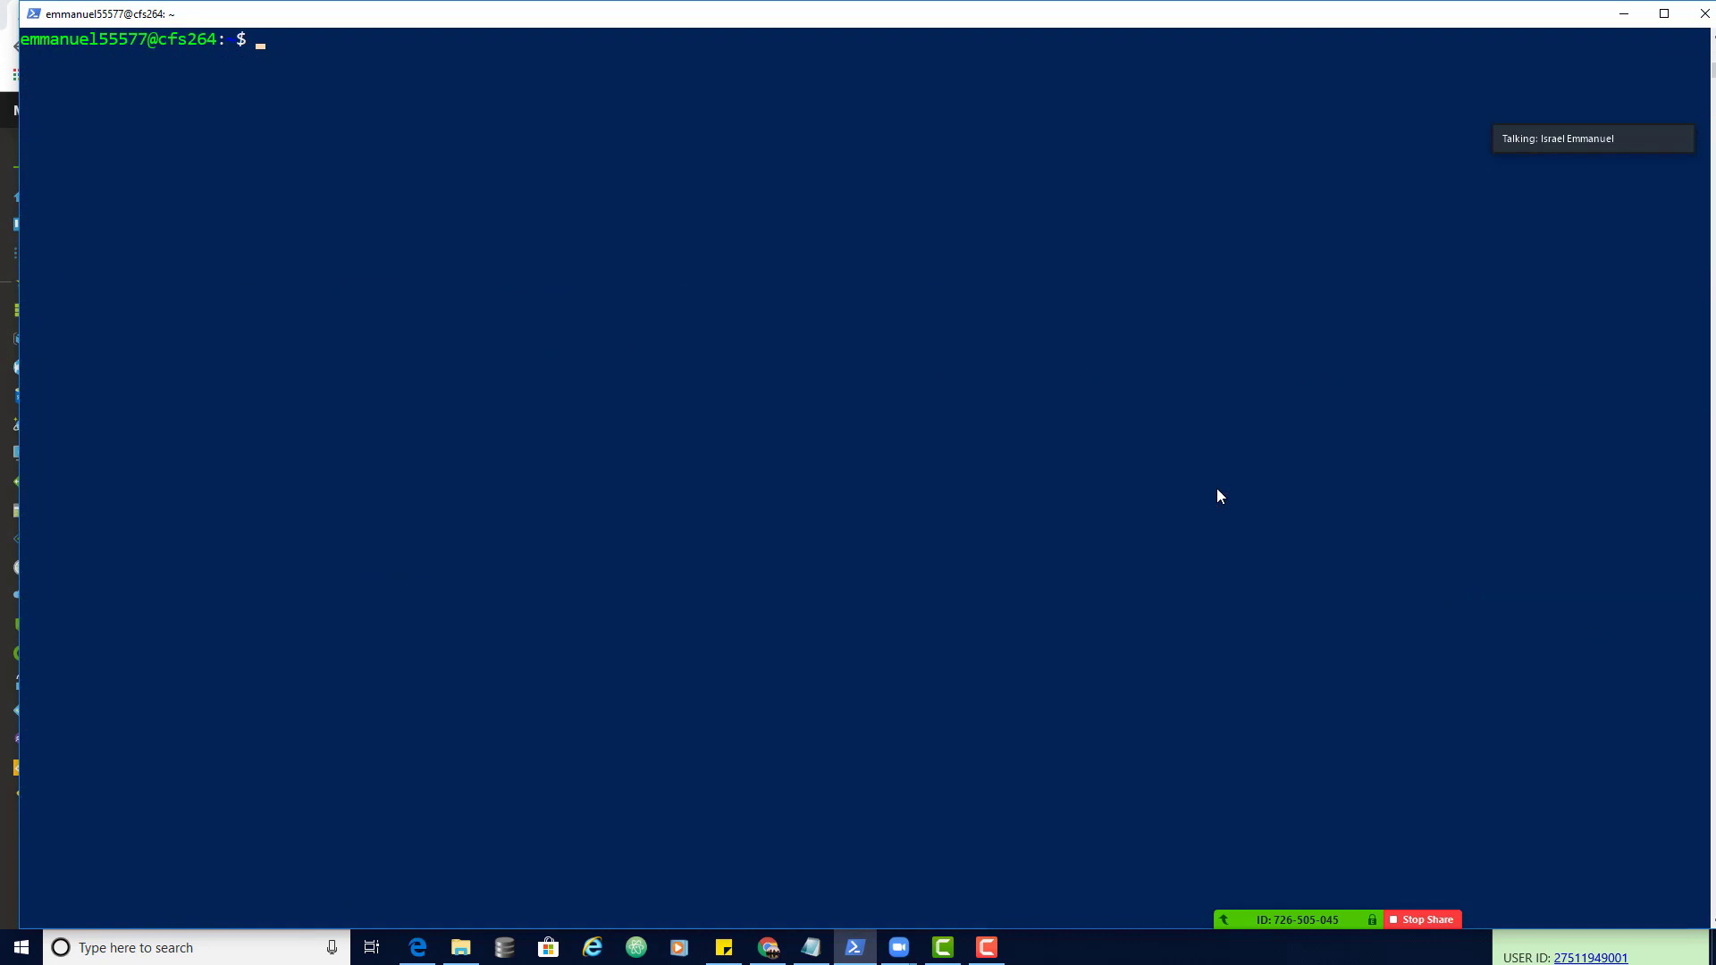
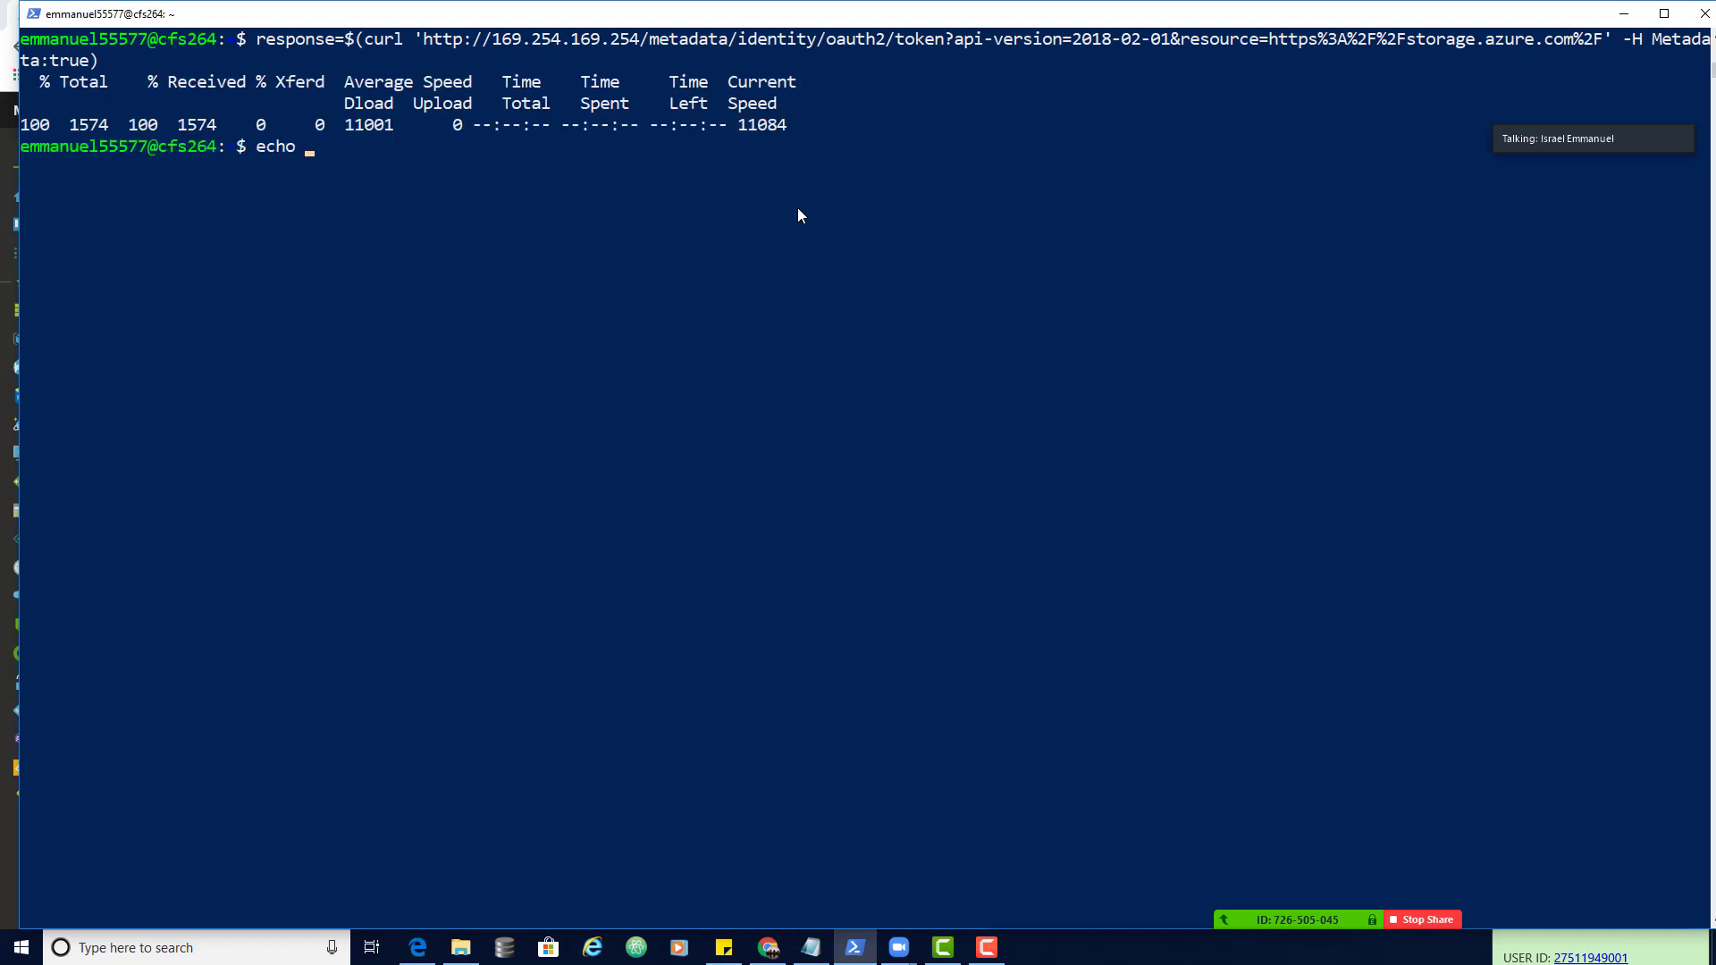
{"action": "type", "text": " $response"}
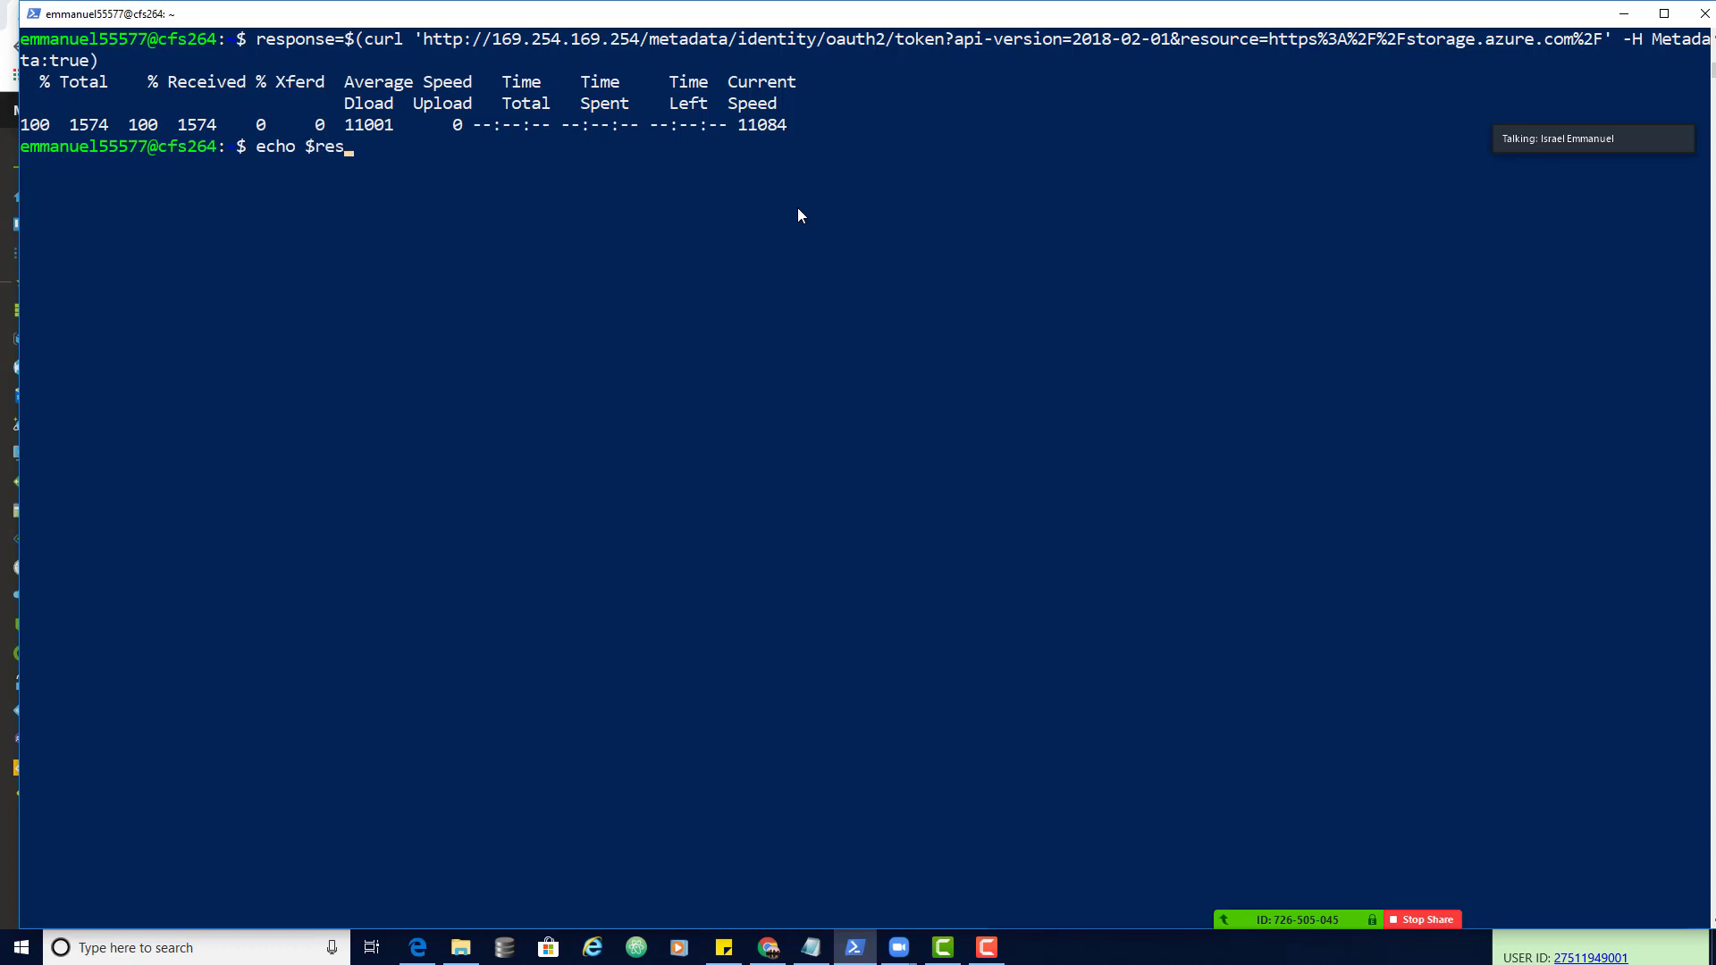
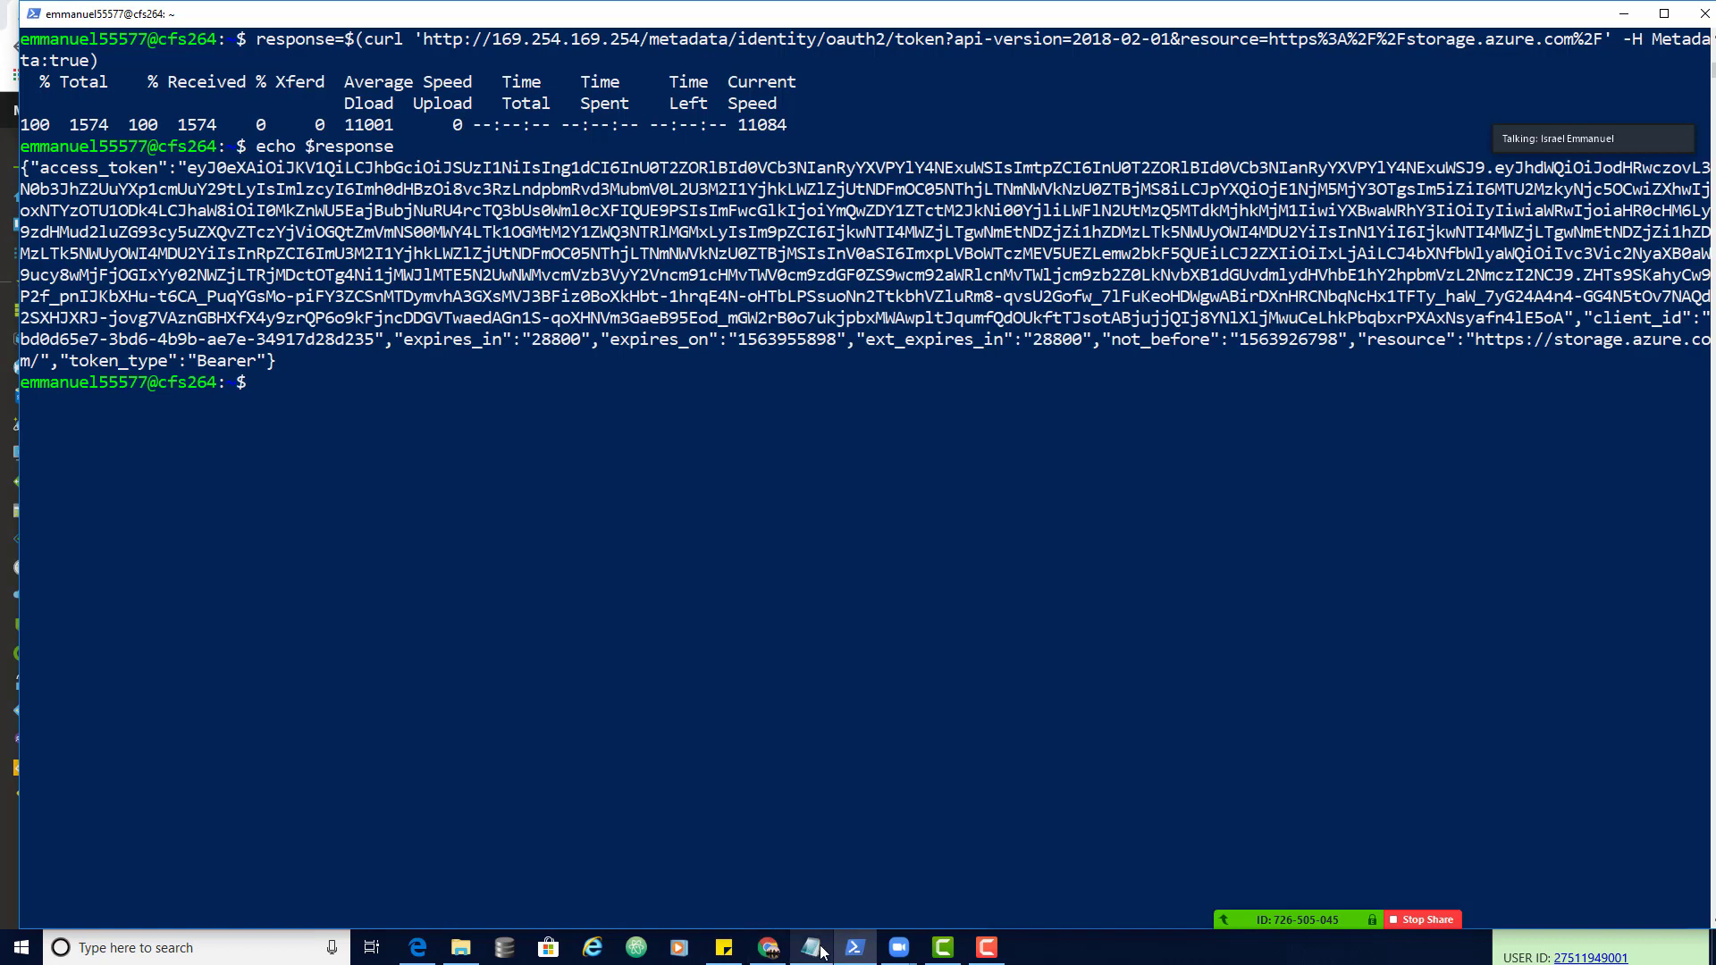
- Copy the access_token parsing command from the notes, run it in the PowerShell session, and return to the notes
{"action": "left_click", "coordinate": [811, 947]}
{"action": "scroll", "coordinate": [967, 625], "scroll_direction": "down", "scroll_amount": 1}
{"action": "scroll", "coordinate": [967, 626], "scroll_direction": "down", "scroll_amount": 2}
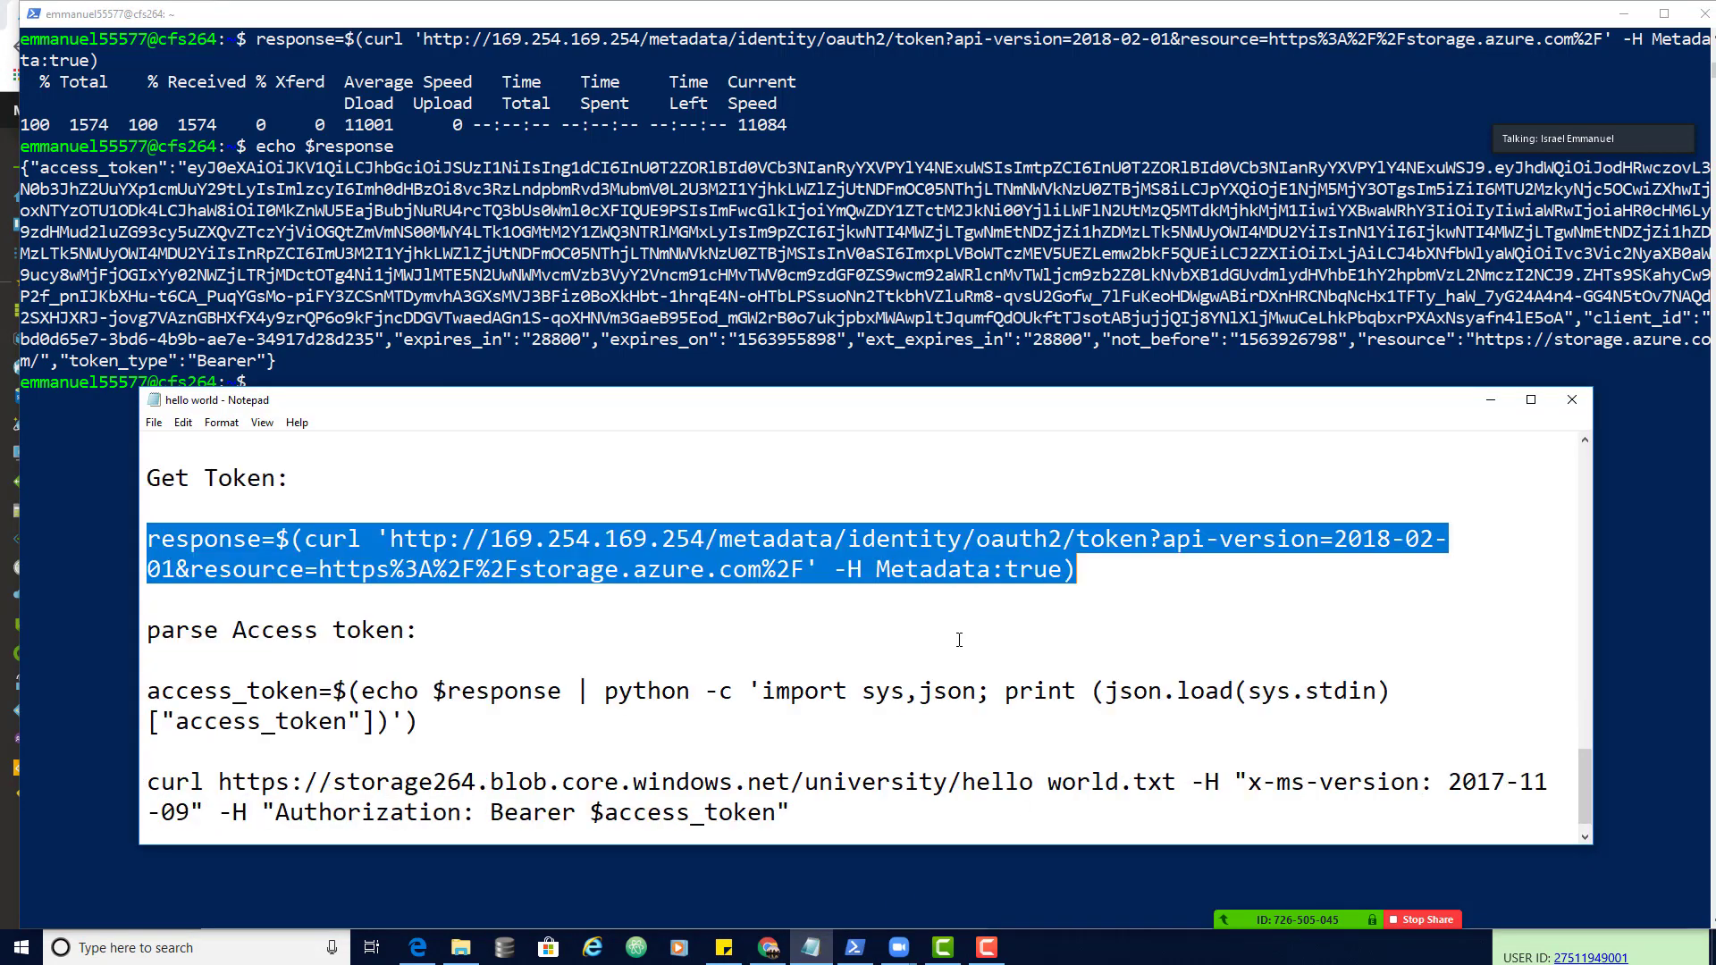
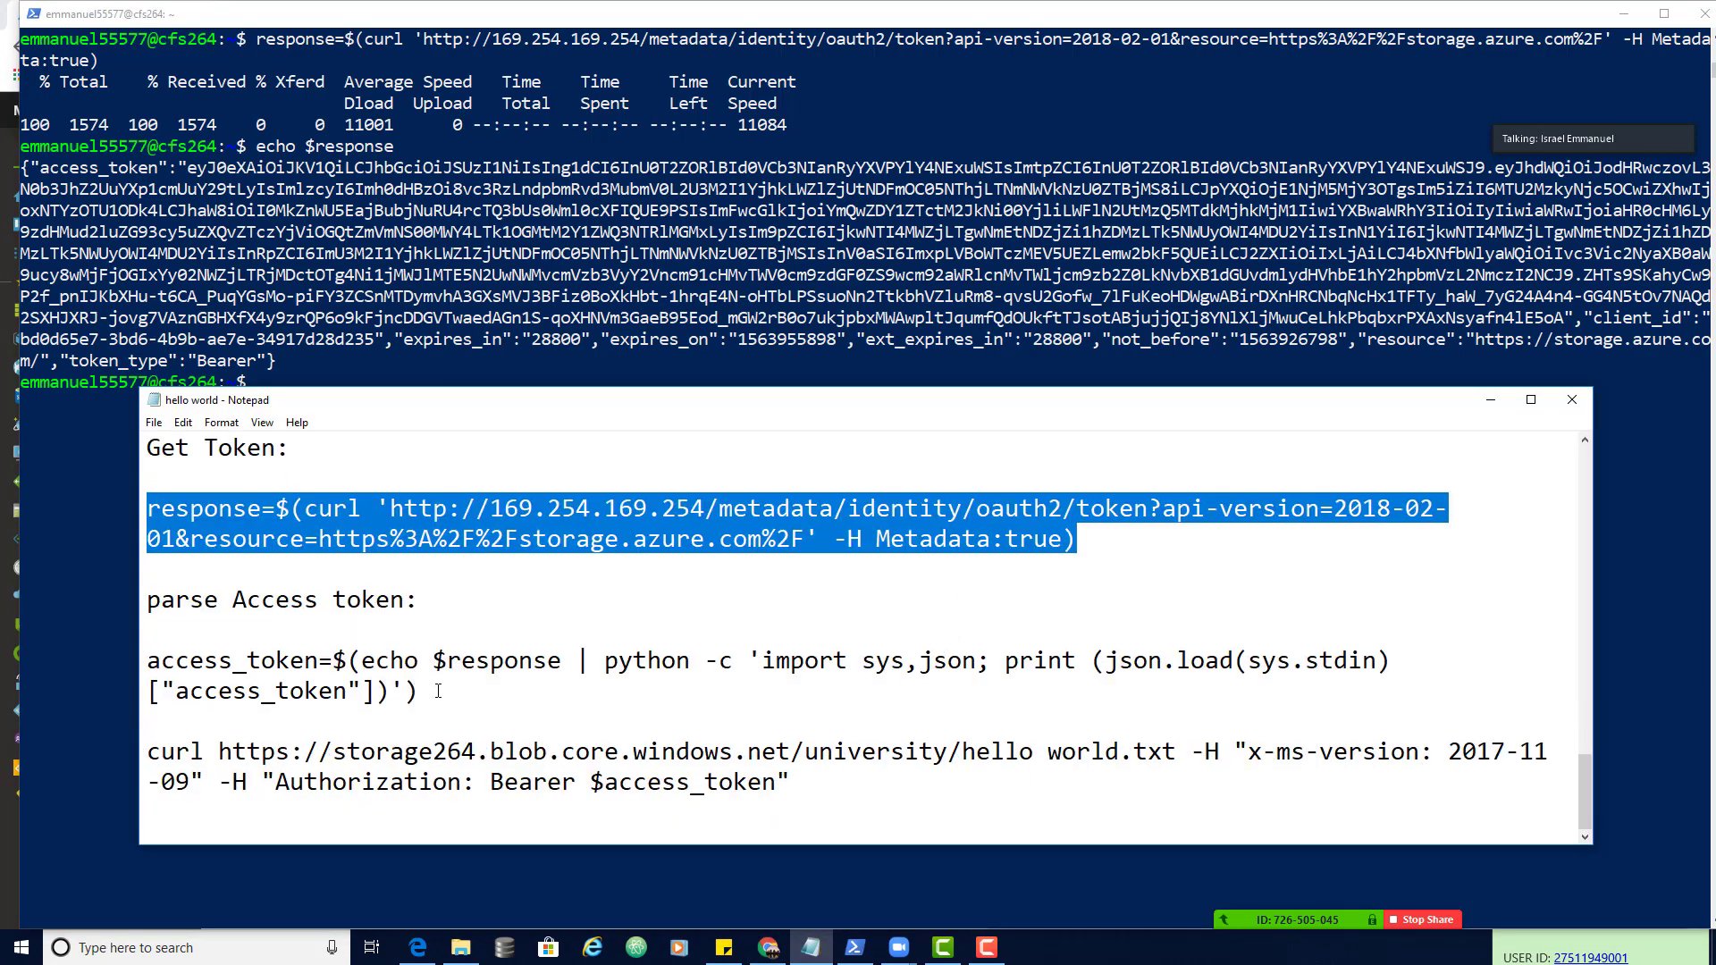
{"action": "left_click_drag", "start_coordinate": [440, 696], "coordinate": [142, 670]}
{"action": "right_click", "coordinate": [269, 670]}
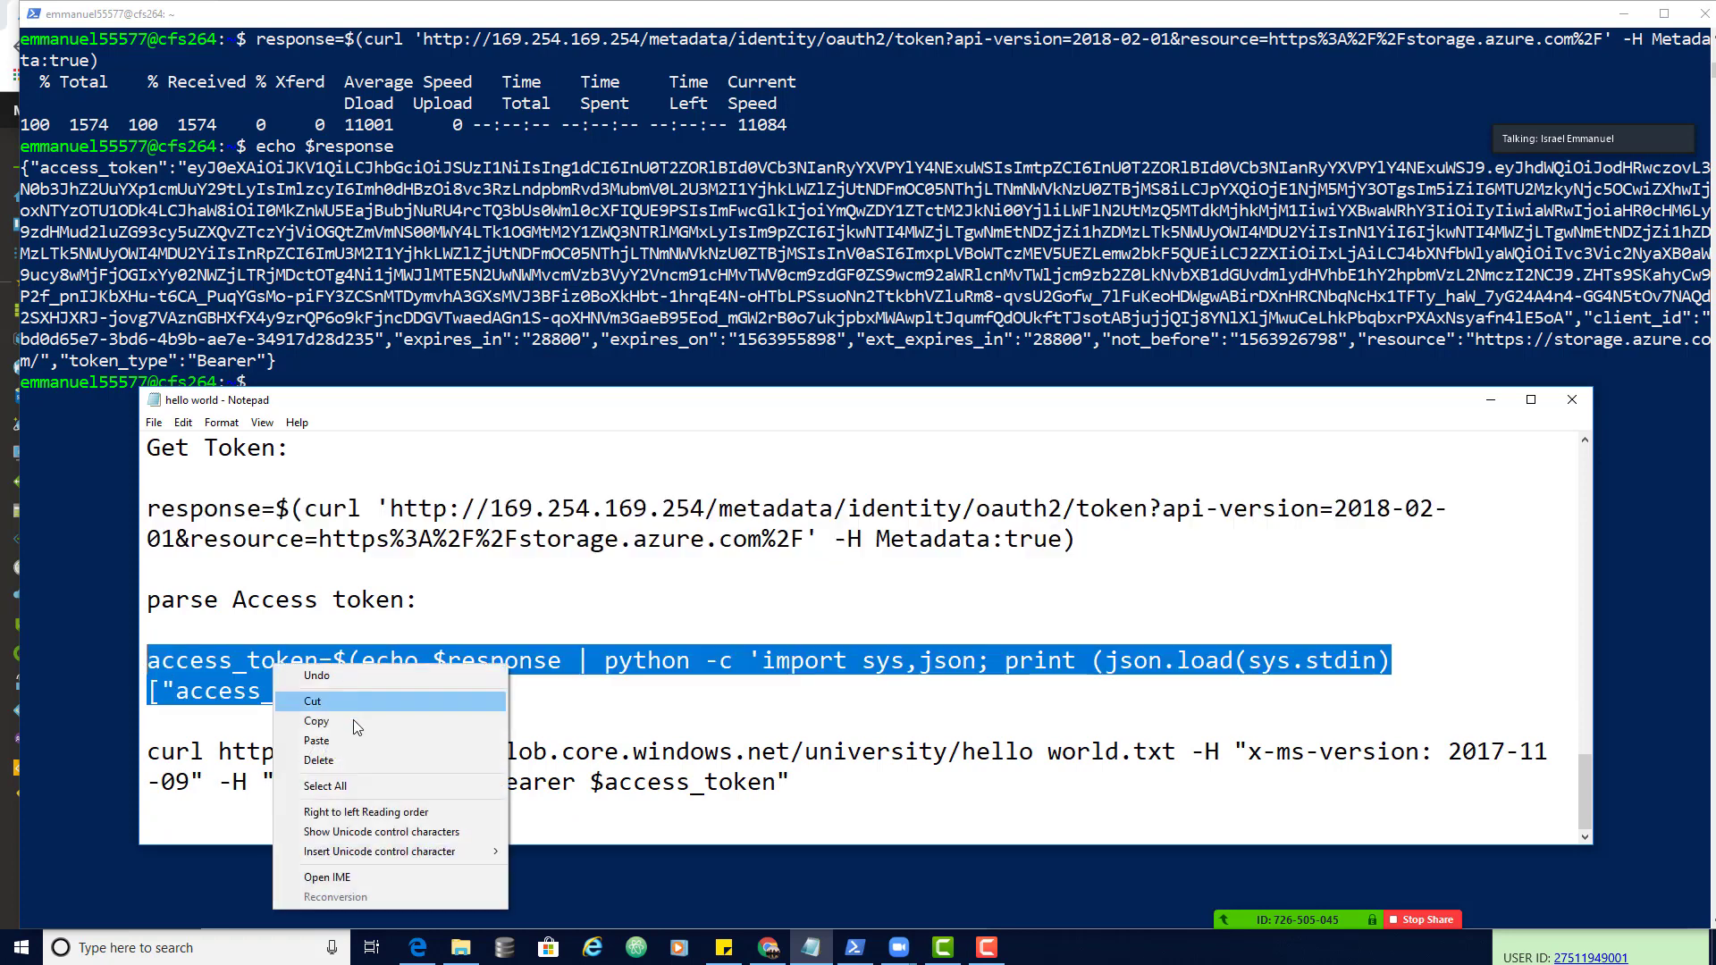
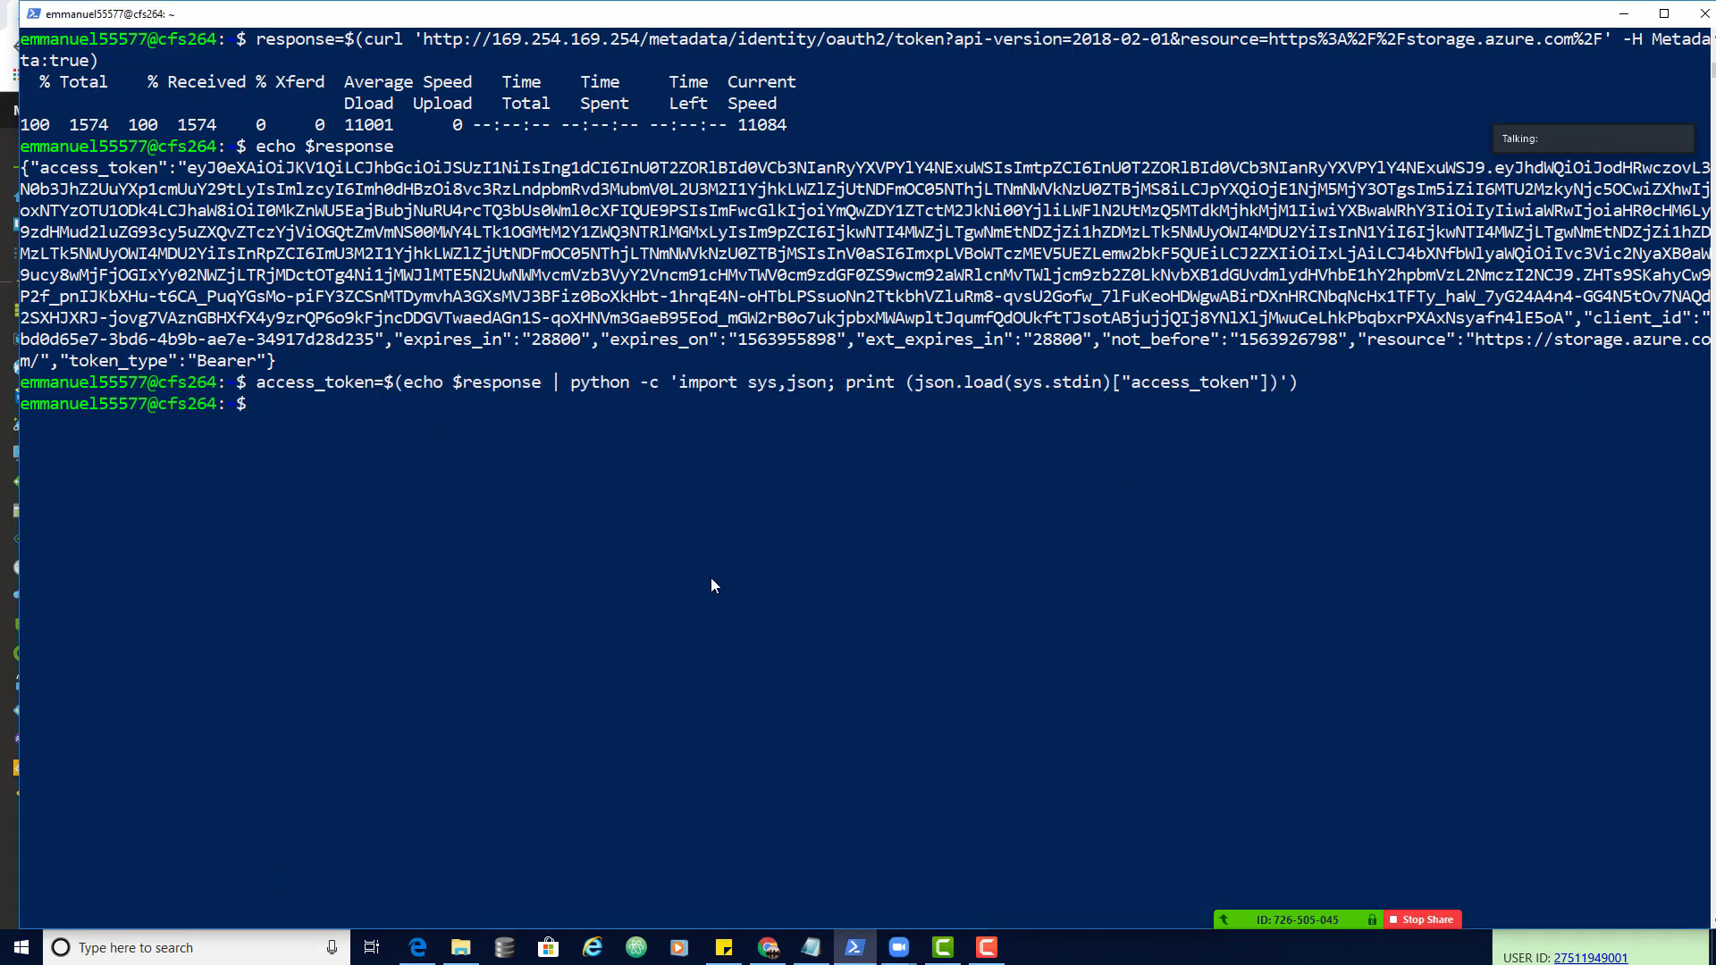
{"action": "left_click", "coordinate": [811, 946]}
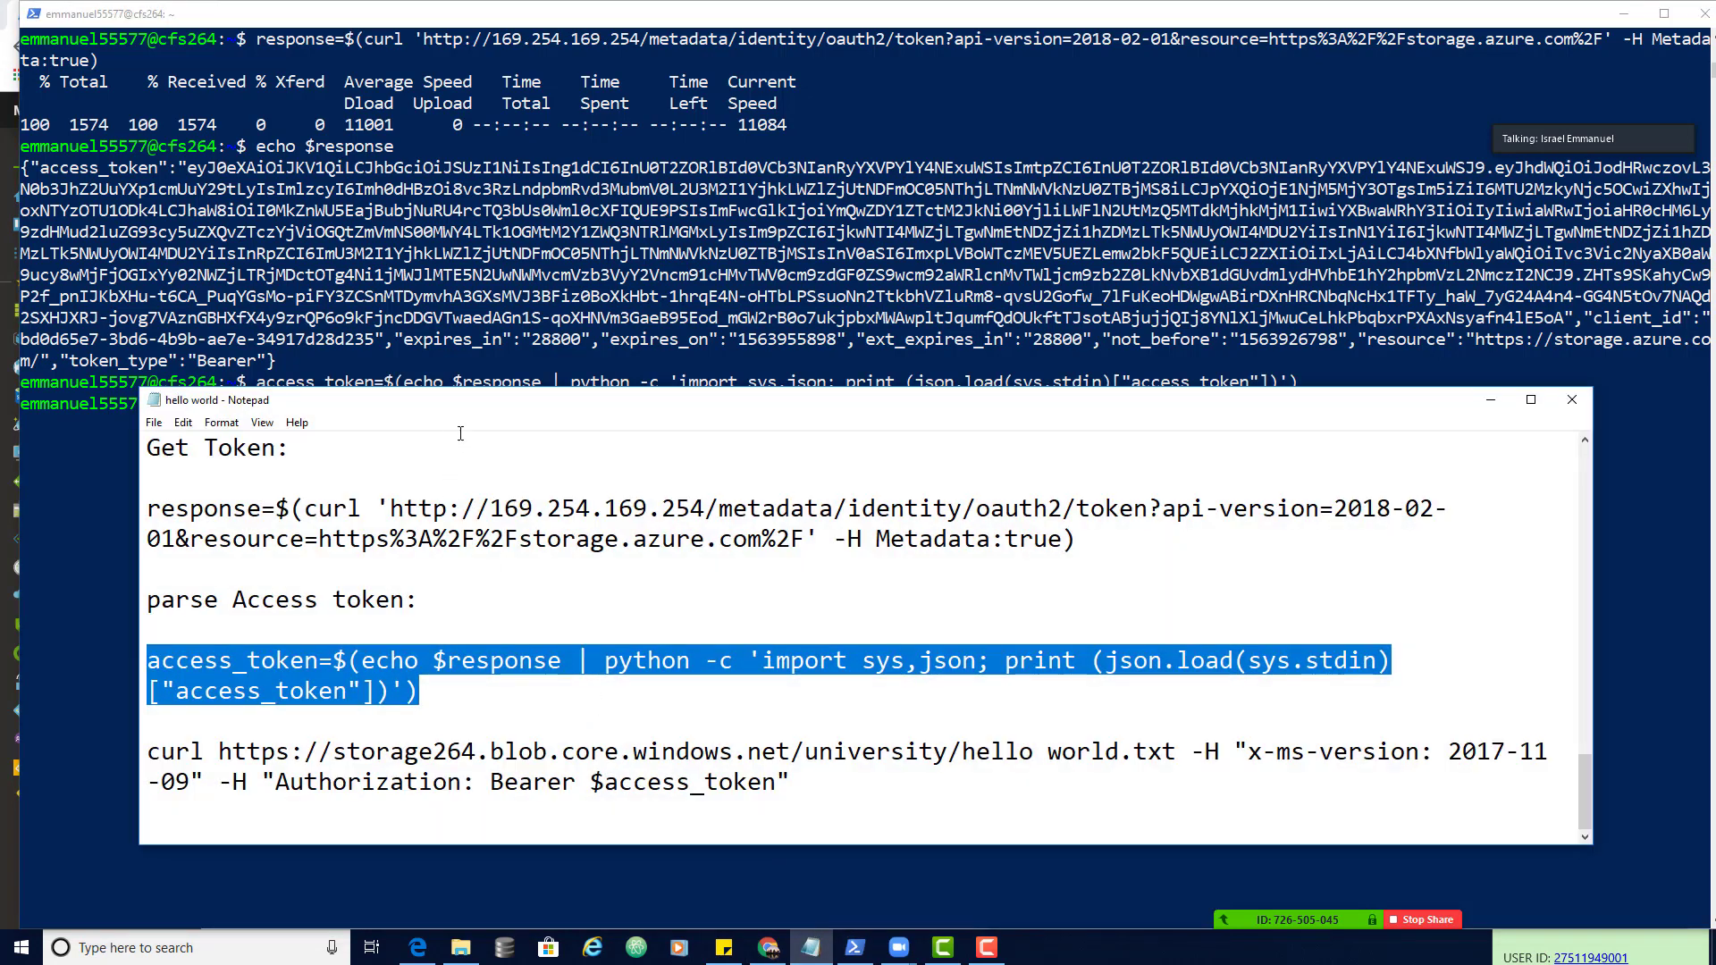
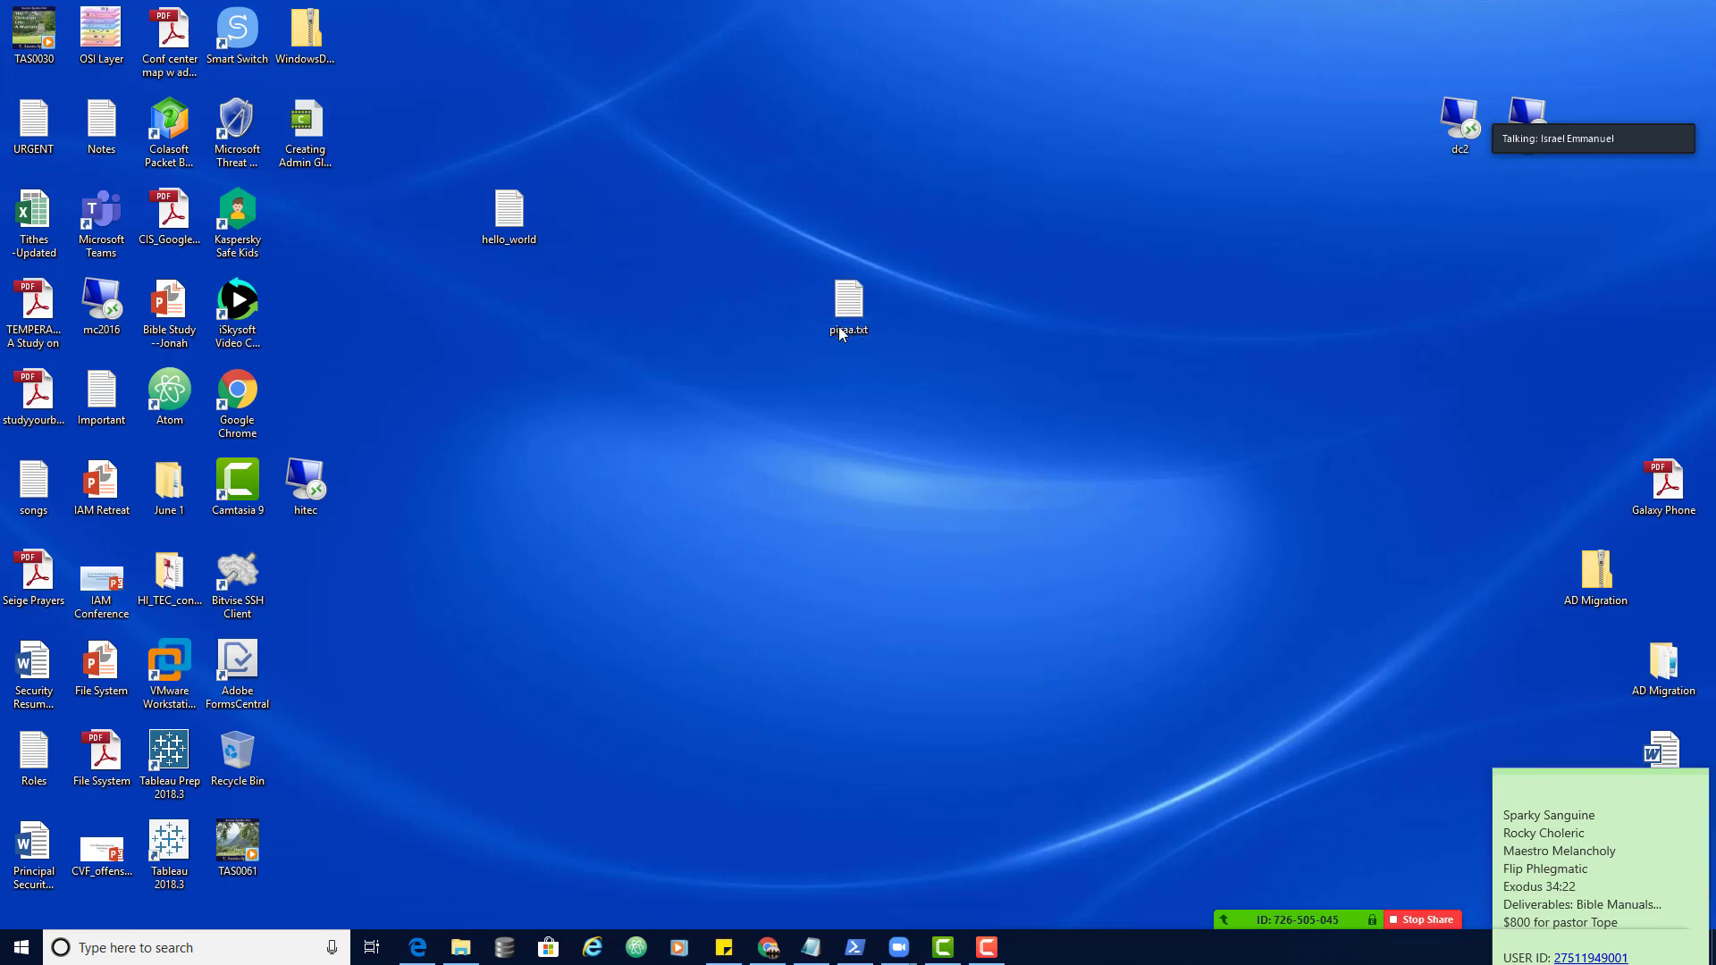
- Open pizaa.txt from the desktop, save a copy to the Desktop with the quoted name "pizaa.txt", and close it
{"action": "right_click", "coordinate": [844, 319]}
{"action": "left_click", "coordinate": [801, 410]}
{"action": "double_click", "coordinate": [845, 313]}
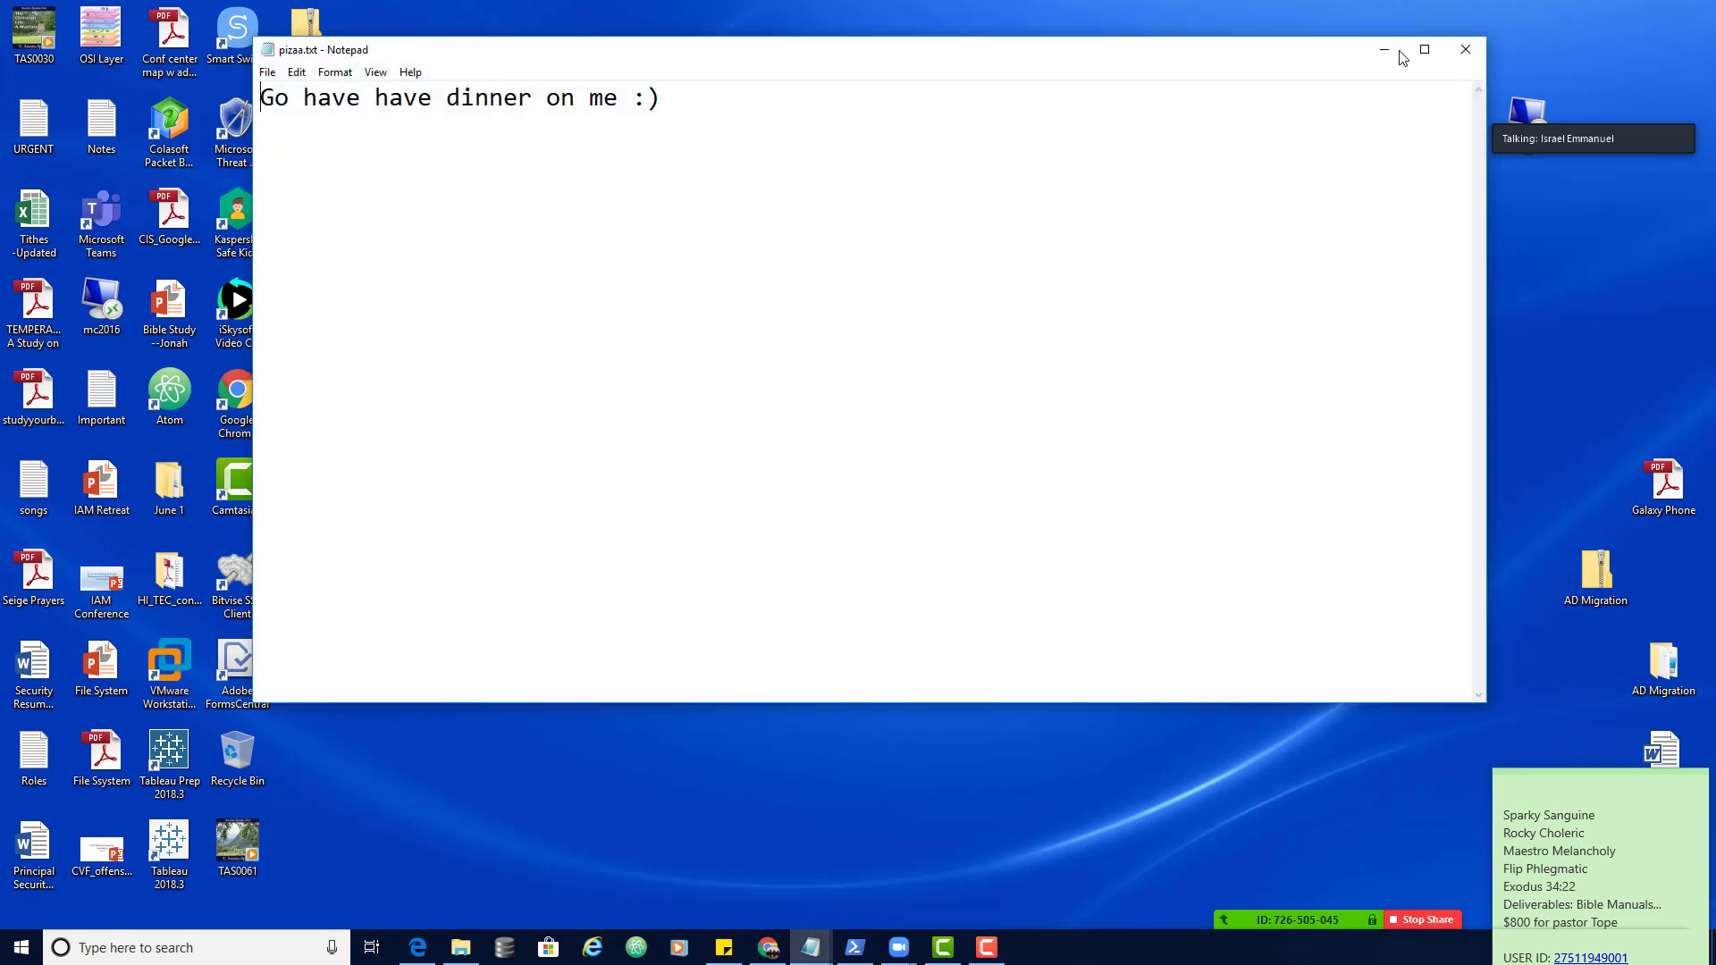
{"action": "left_click", "coordinate": [267, 72]}
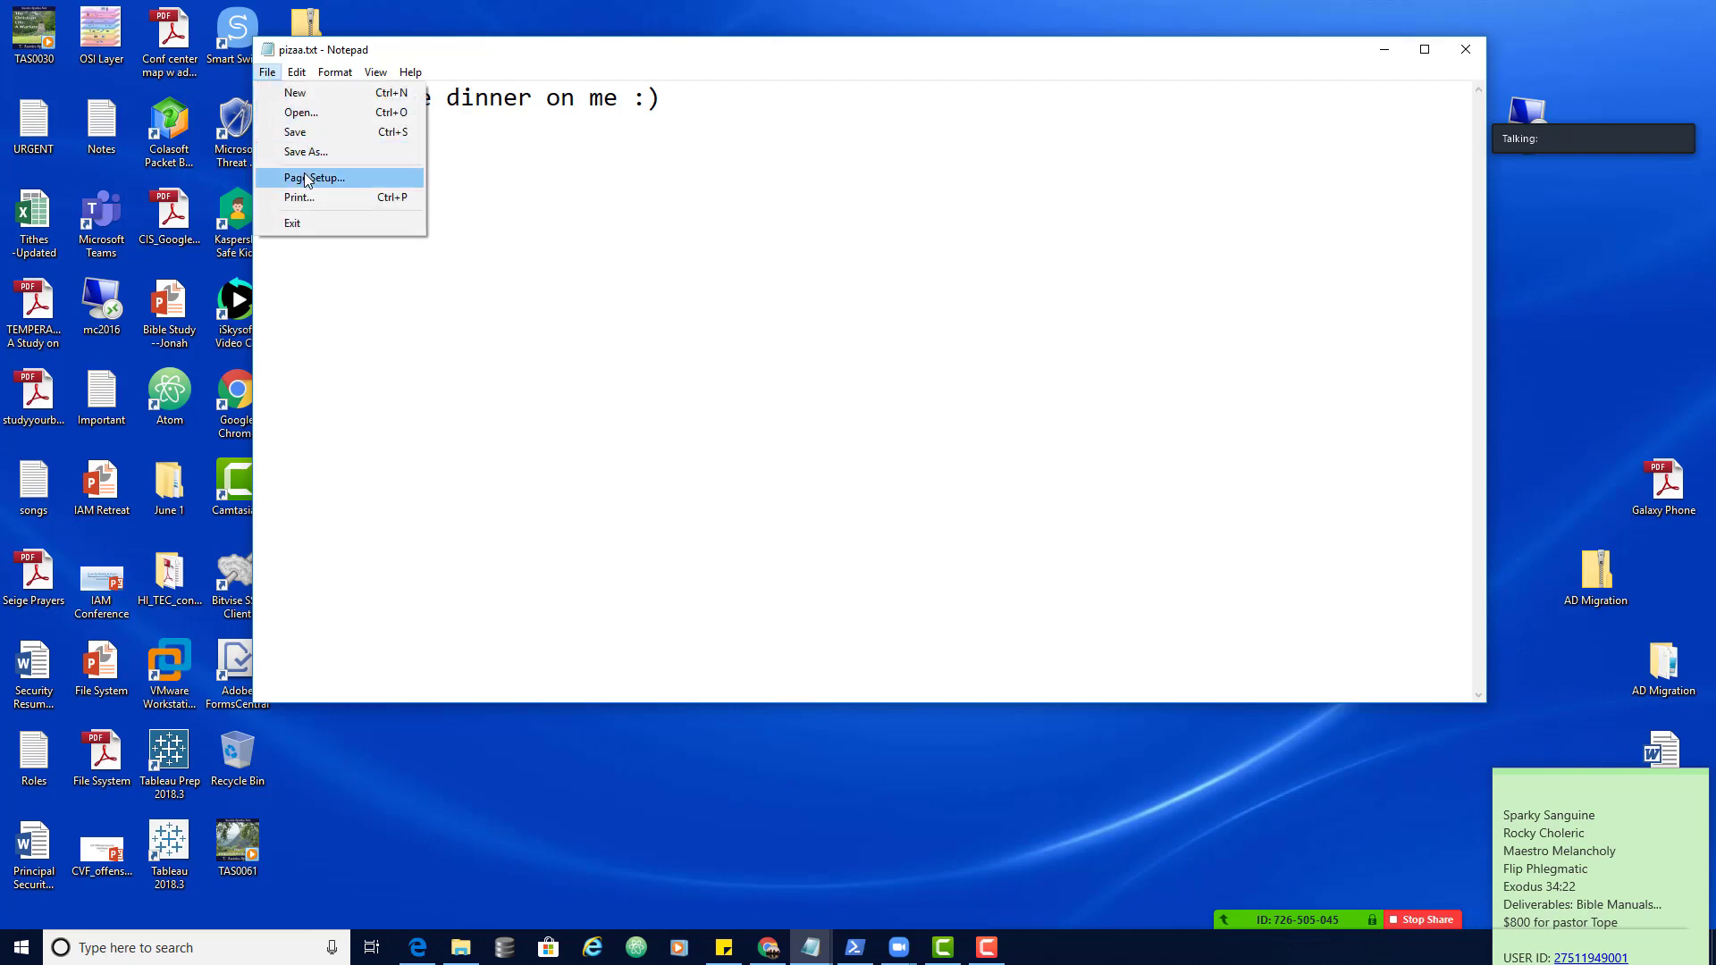
{"action": "left_click", "coordinate": [496, 205]}
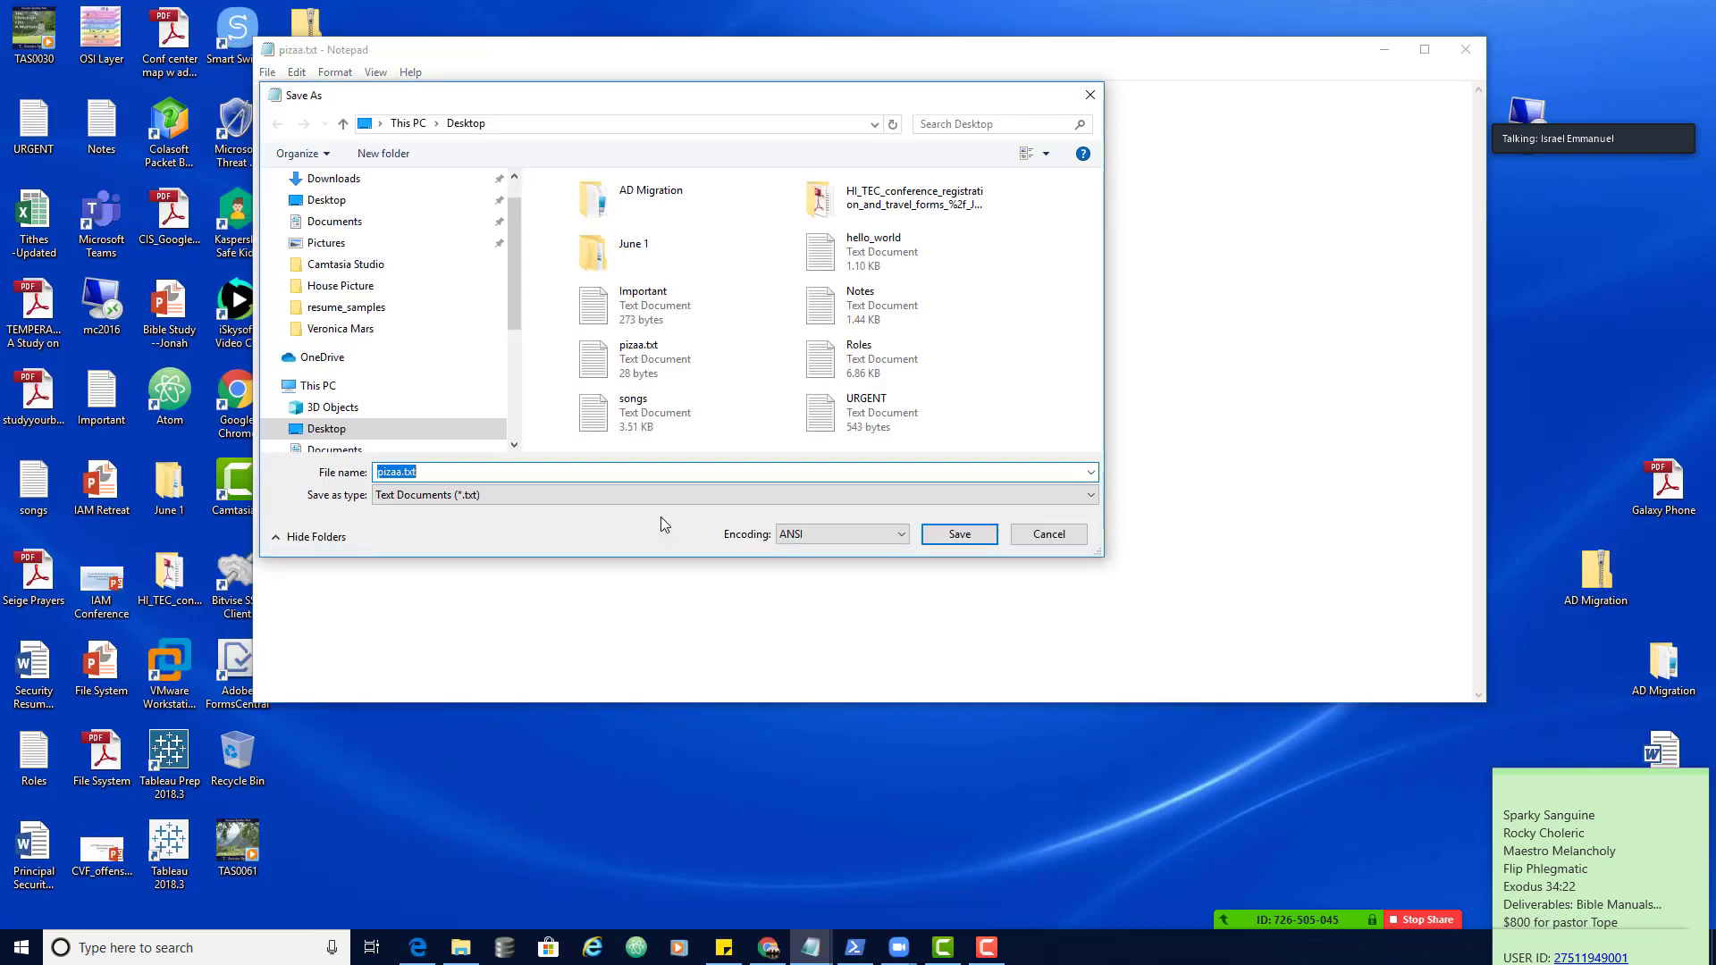
{"action": "left_click", "coordinate": [576, 473]}
{"action": "type", "text": "\""}
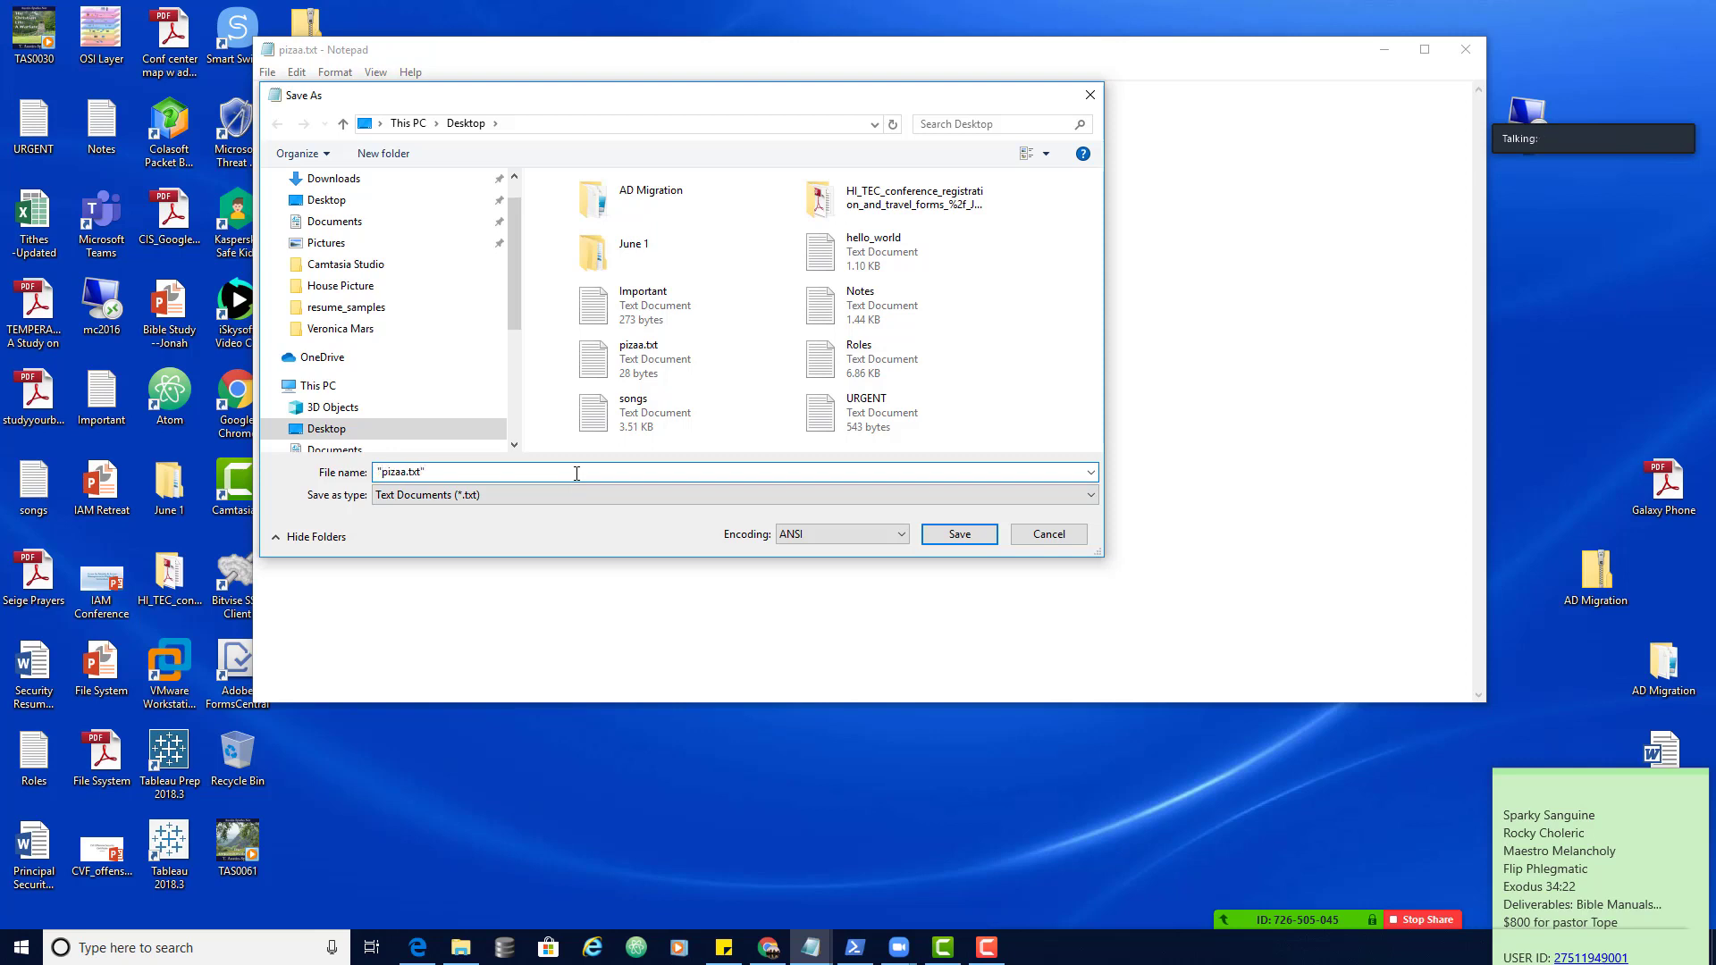
{"action": "left_click", "coordinate": [963, 536]}
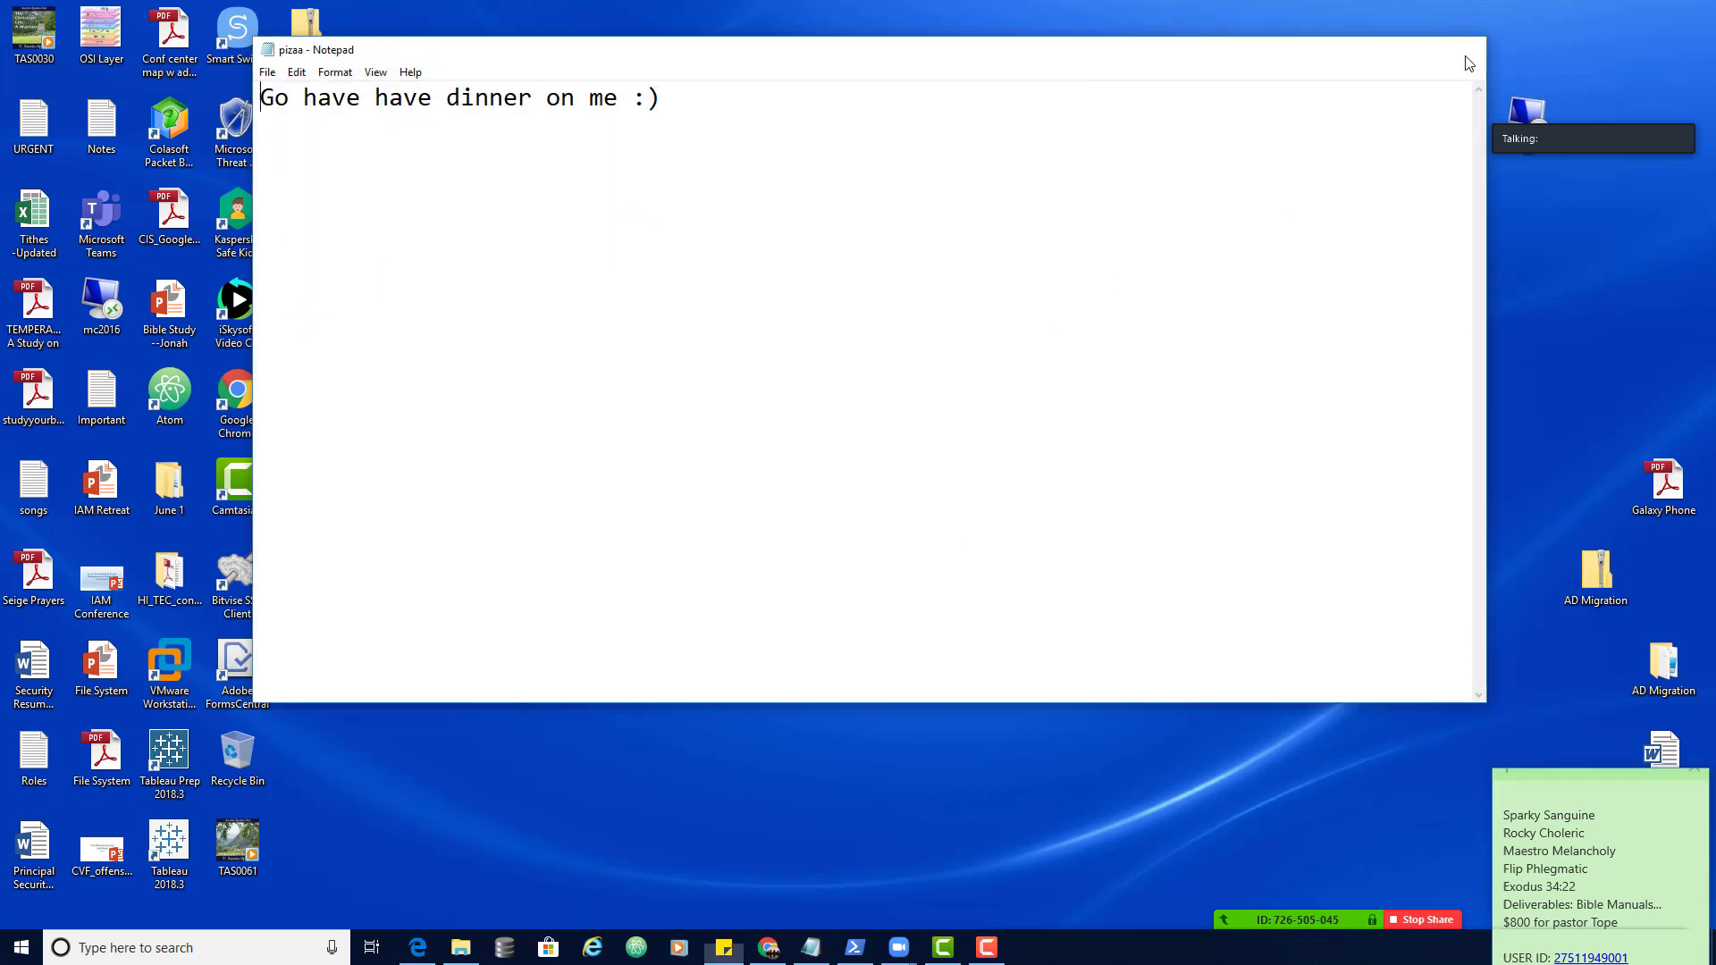
{"action": "left_click", "coordinate": [1465, 49]}
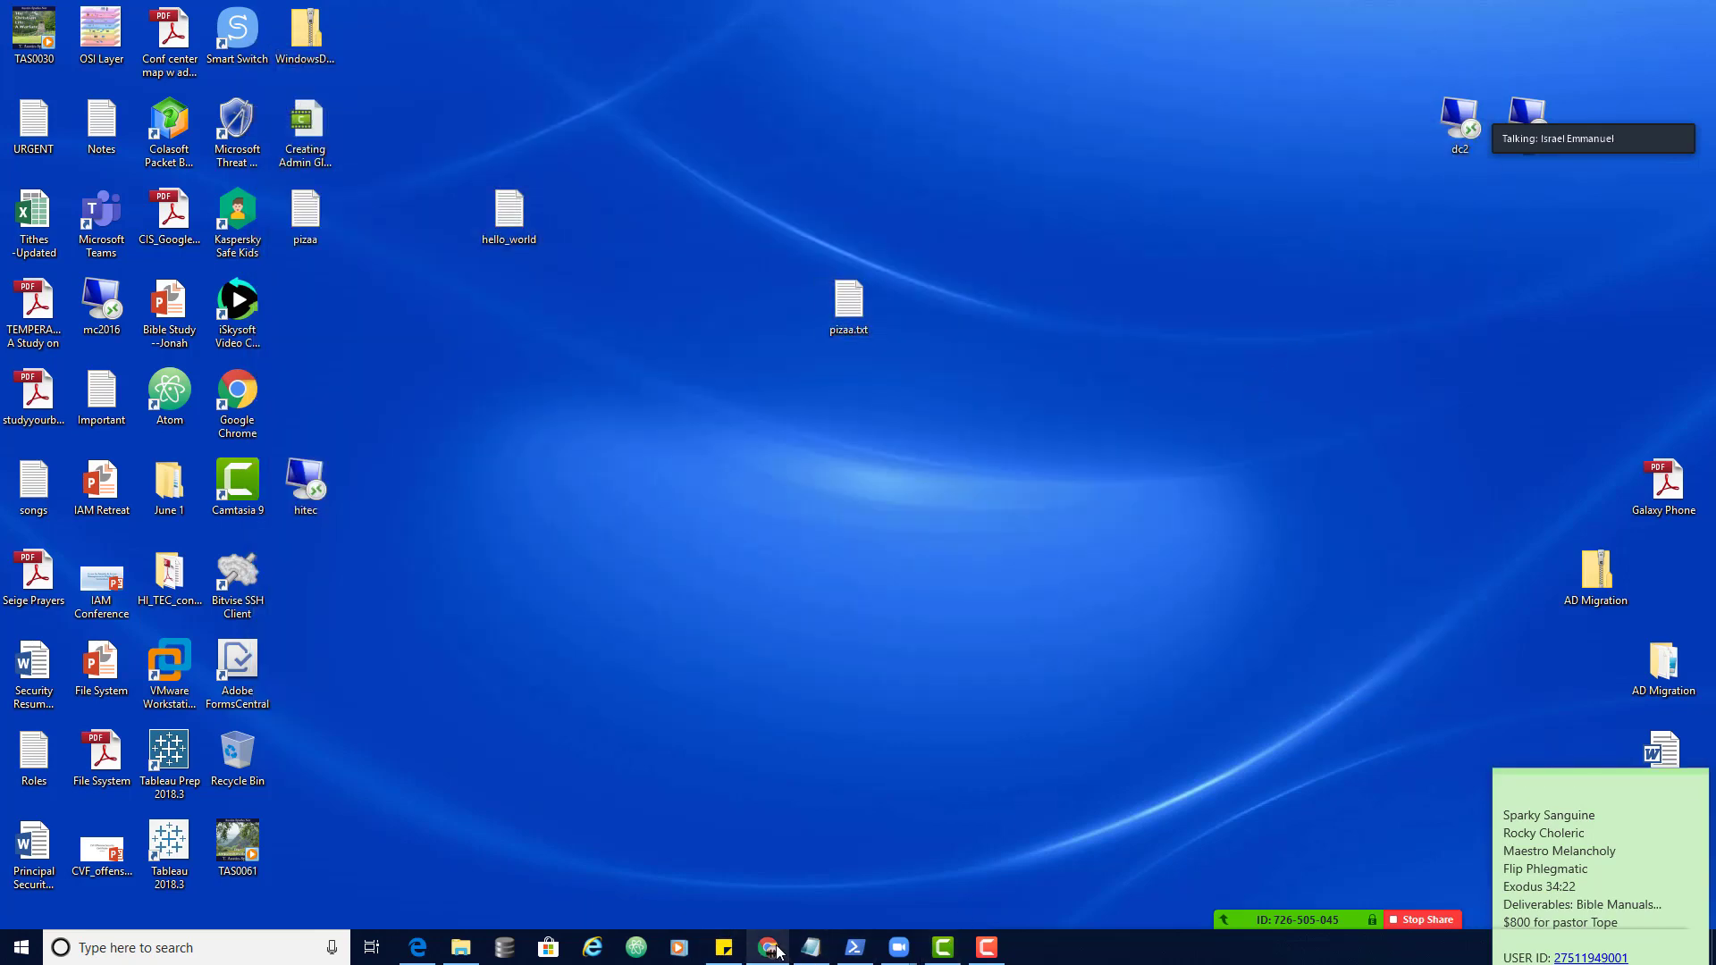
- Switch to the Azure portal in Chrome, upload the new pizaa text file to the university container, and close the upload pane
{"action": "left_click", "coordinate": [768, 946]}
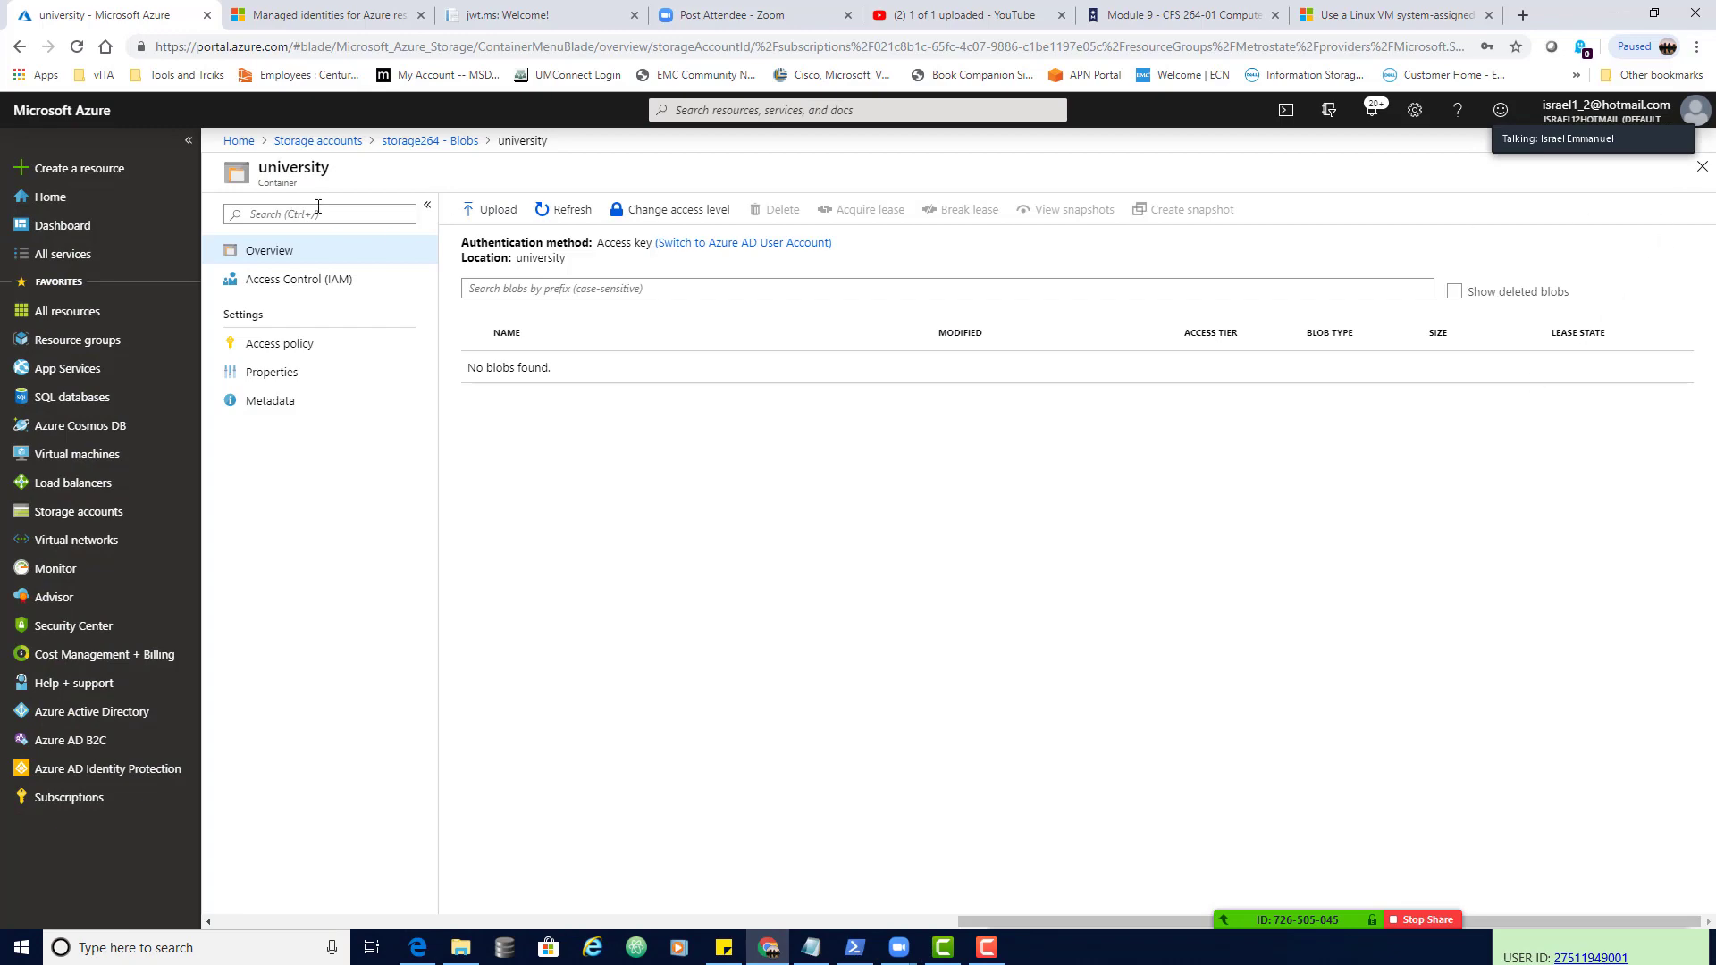
{"action": "left_click", "coordinate": [487, 212]}
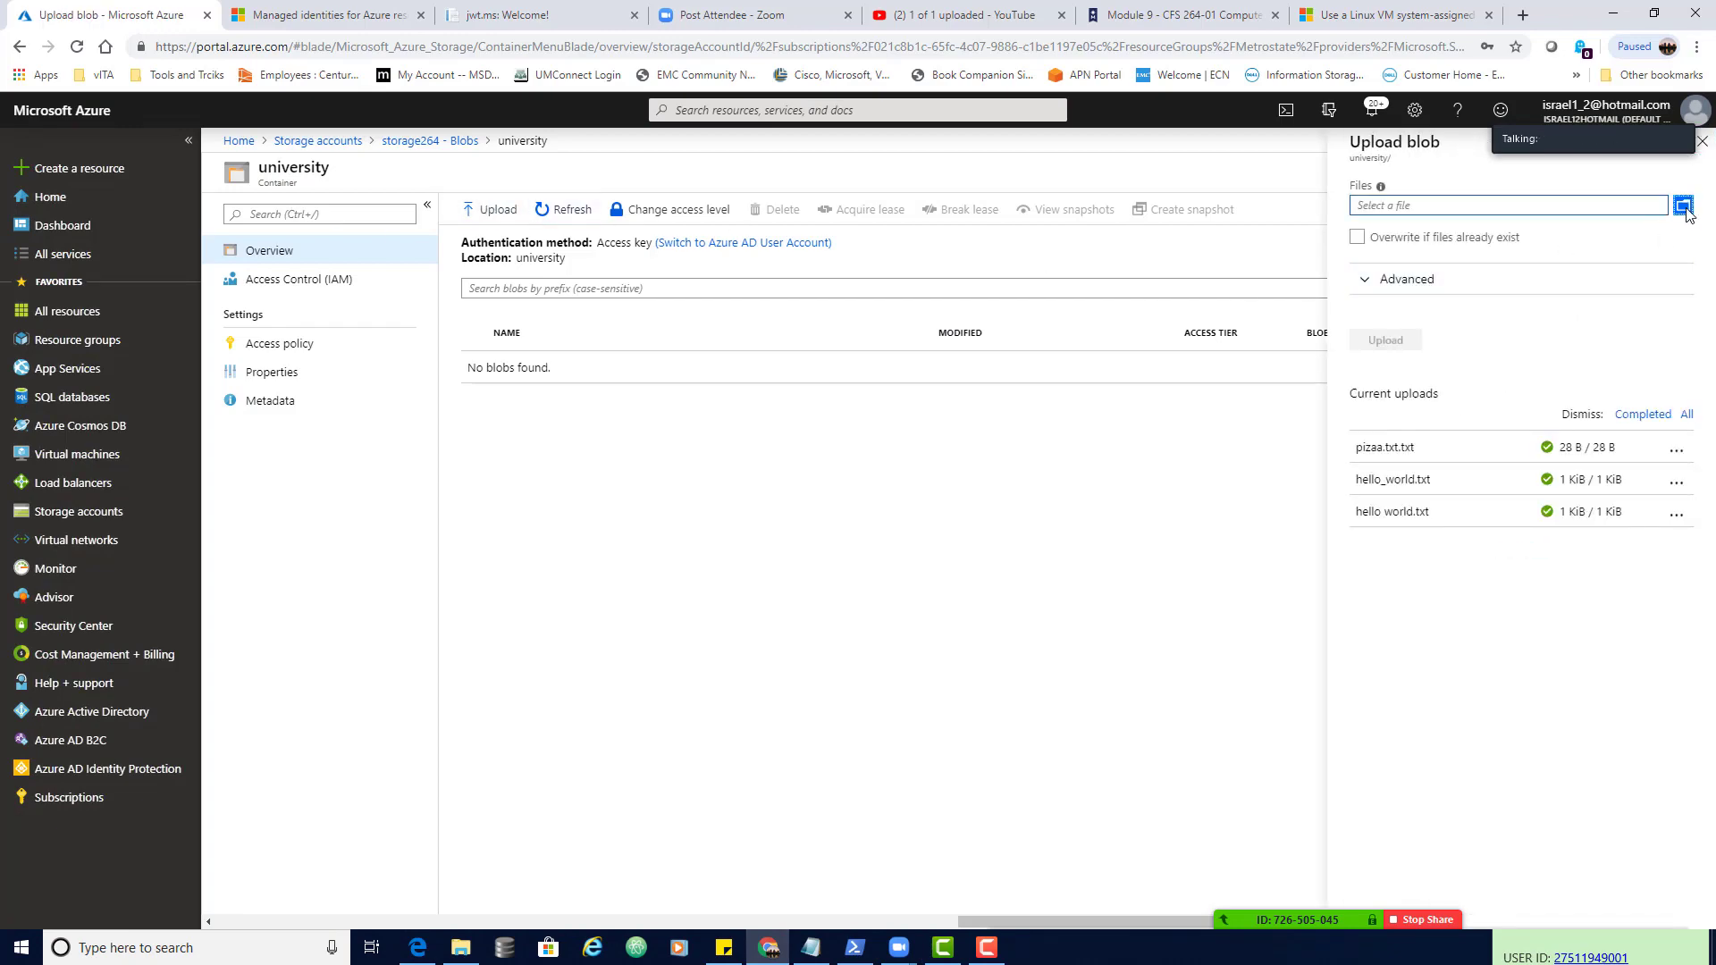
{"action": "left_click", "coordinate": [1509, 204]}
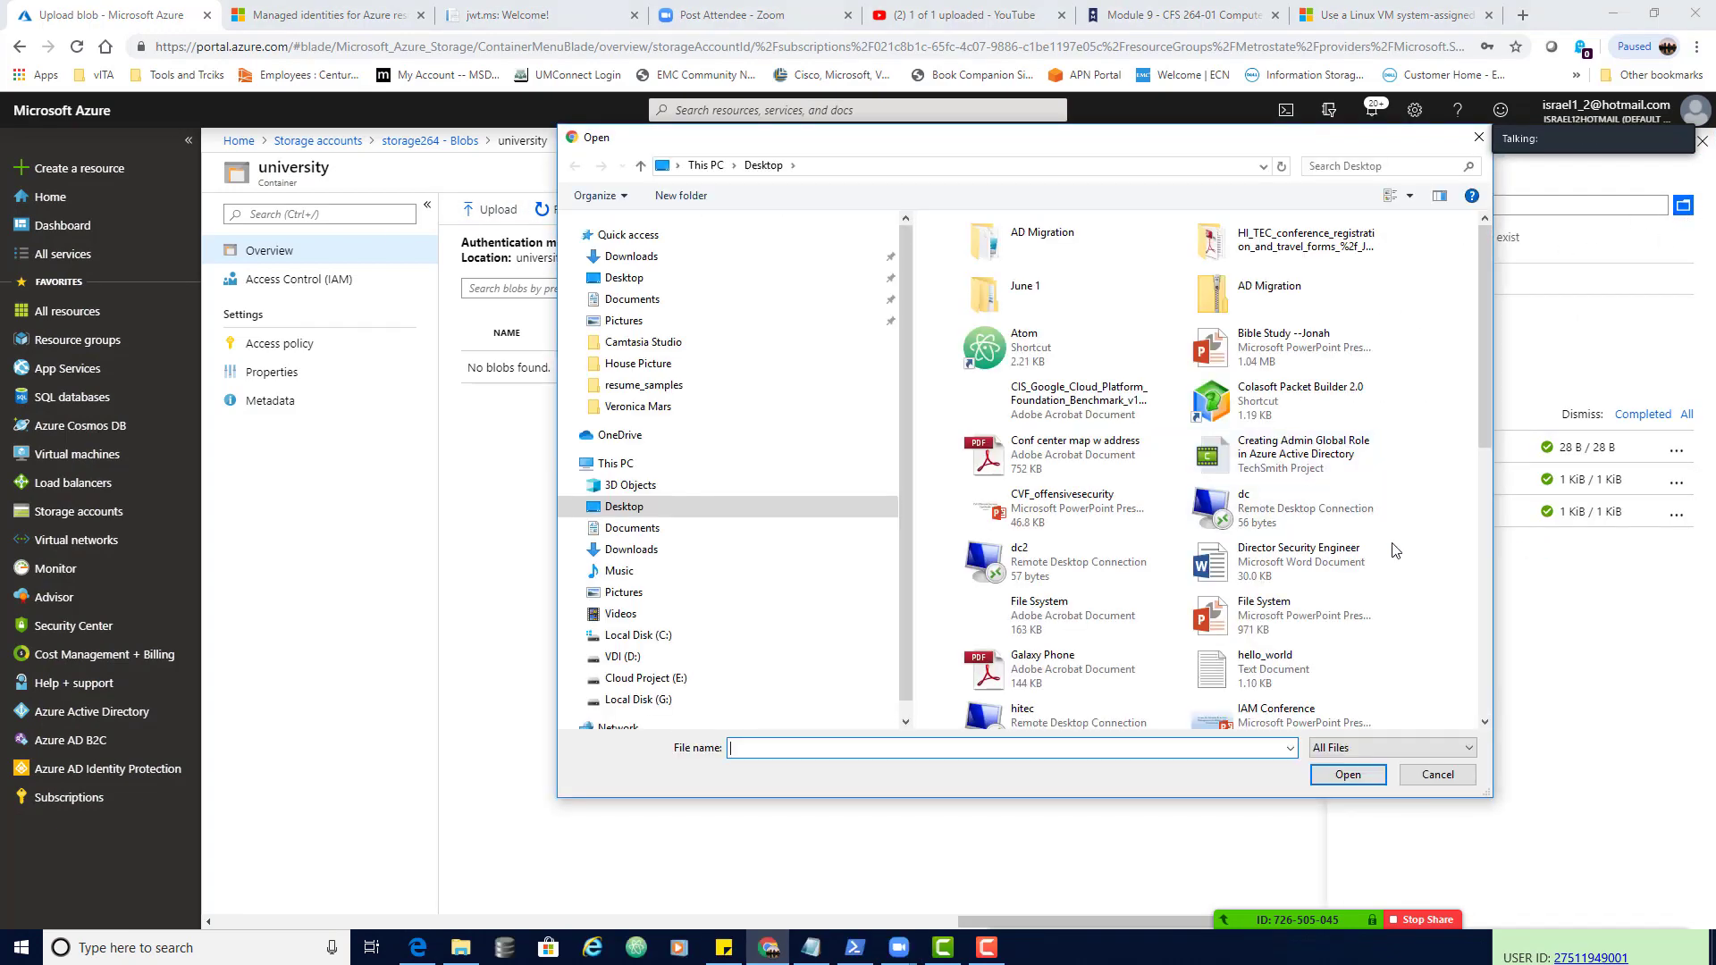
{"action": "scroll", "coordinate": [1394, 555], "scroll_direction": "down", "scroll_amount": 5}
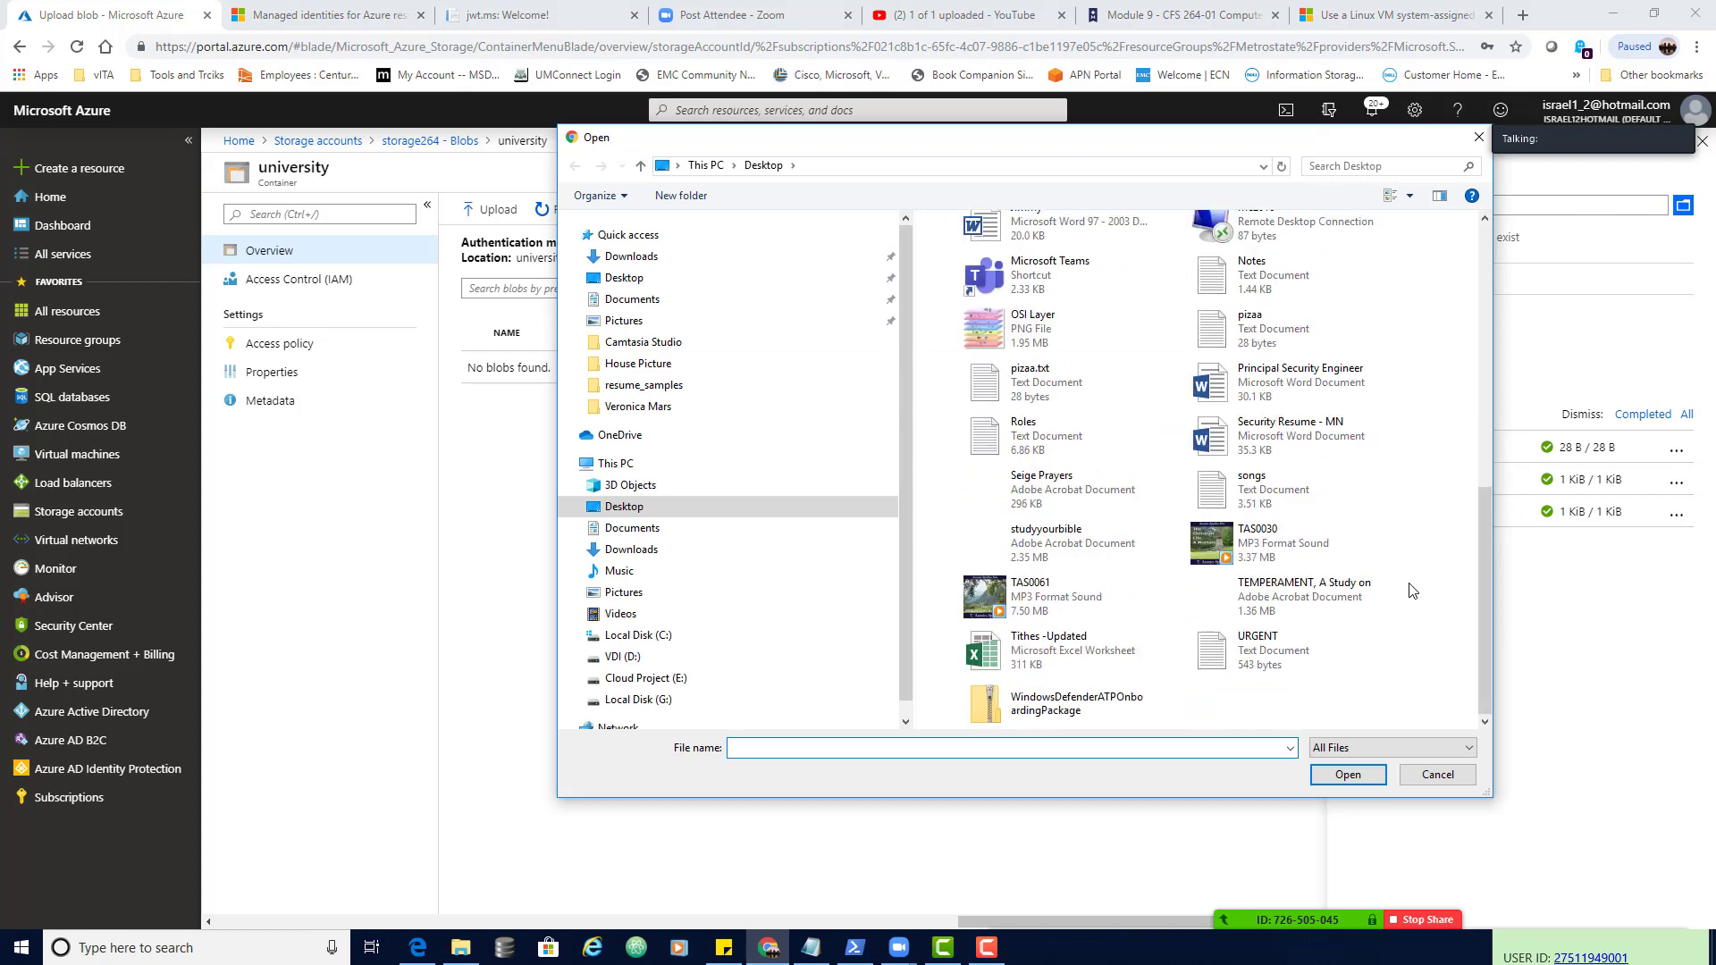
{"action": "double_click", "coordinate": [1287, 341]}
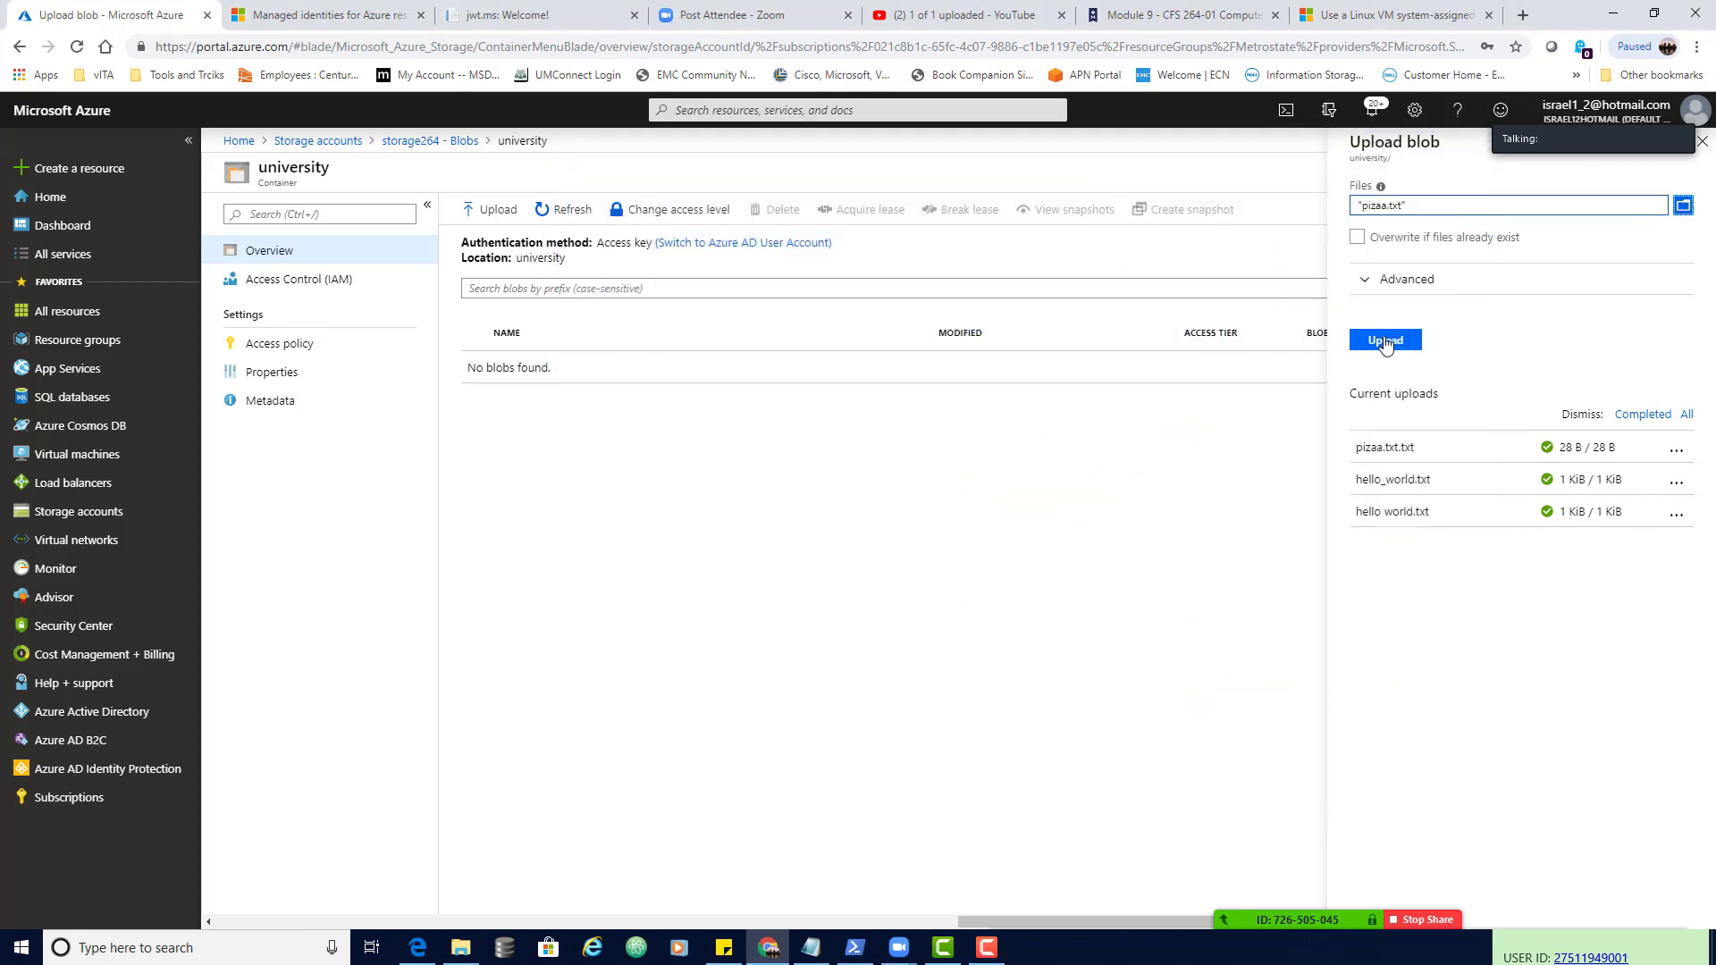
{"action": "left_click", "coordinate": [1385, 341]}
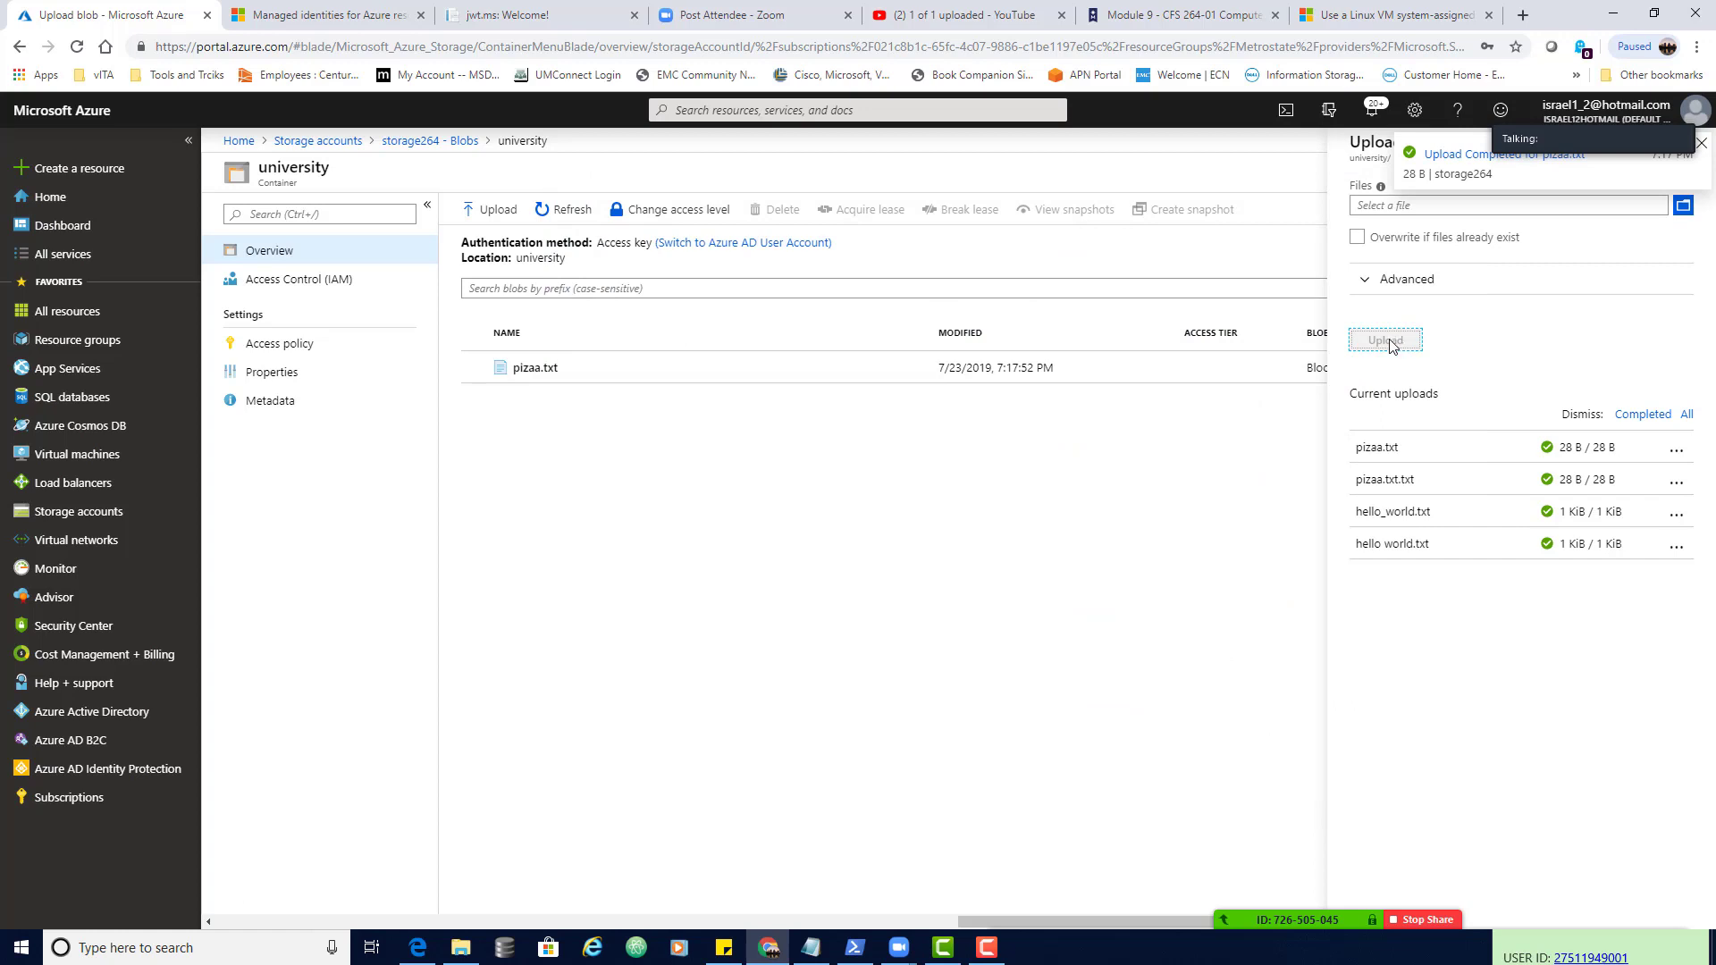
{"action": "left_click", "coordinate": [1703, 149]}
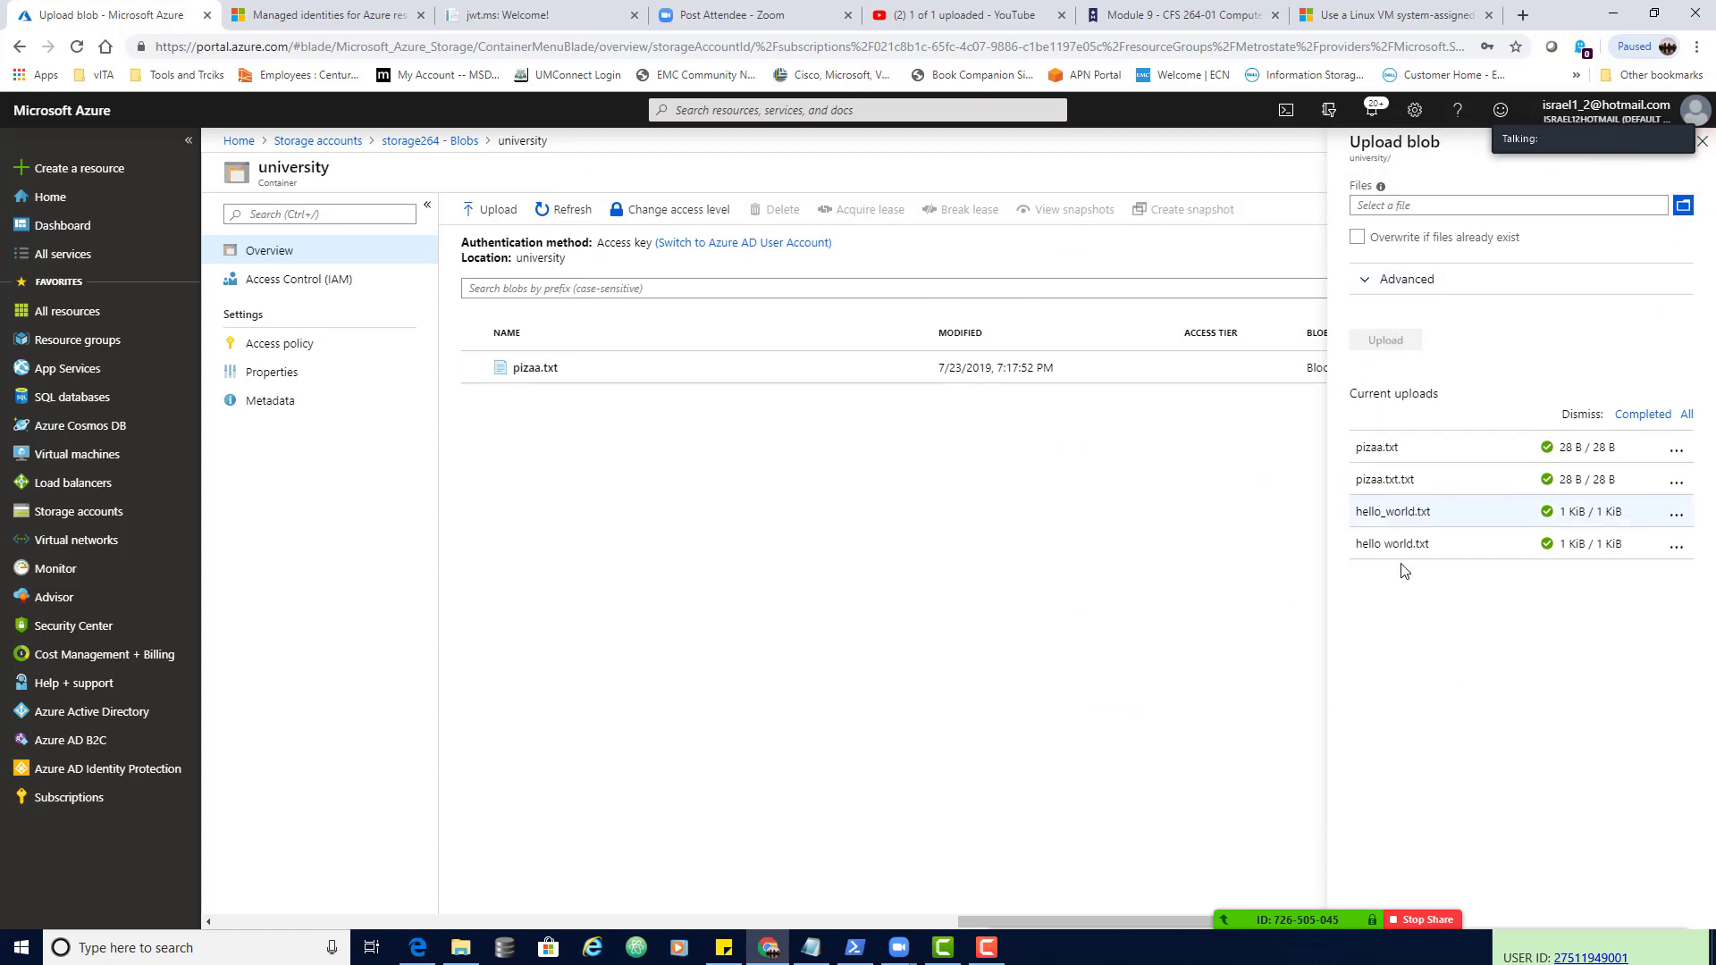
{"action": "left_click", "coordinate": [1703, 141]}
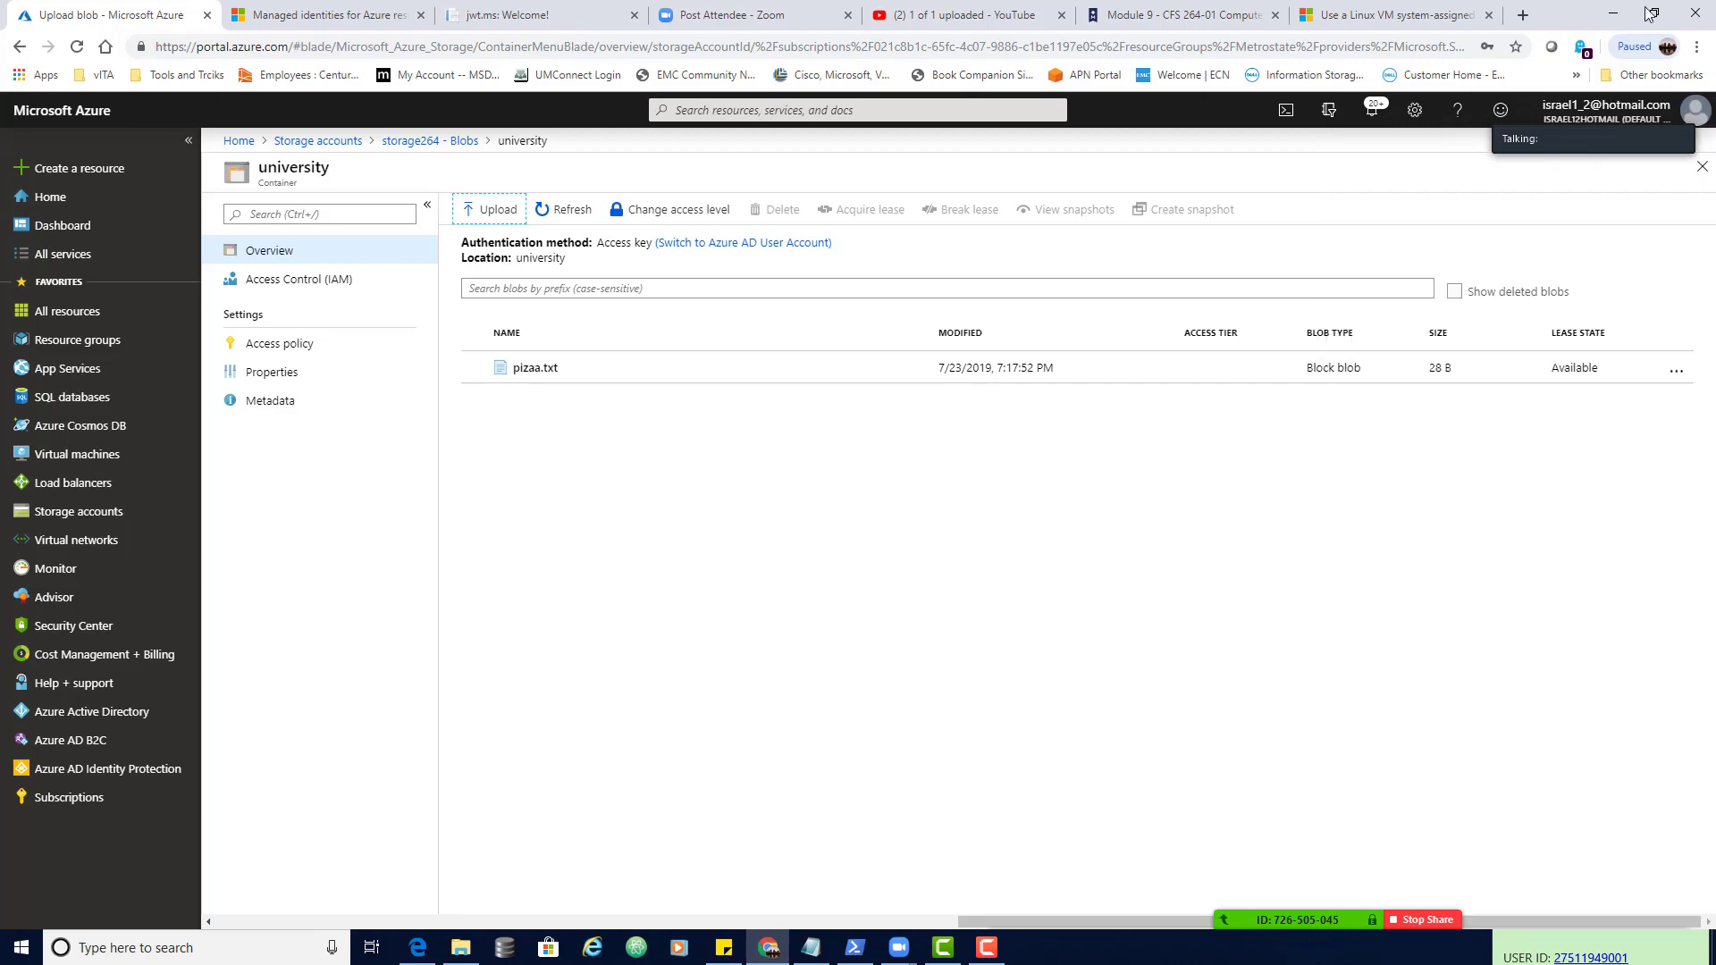
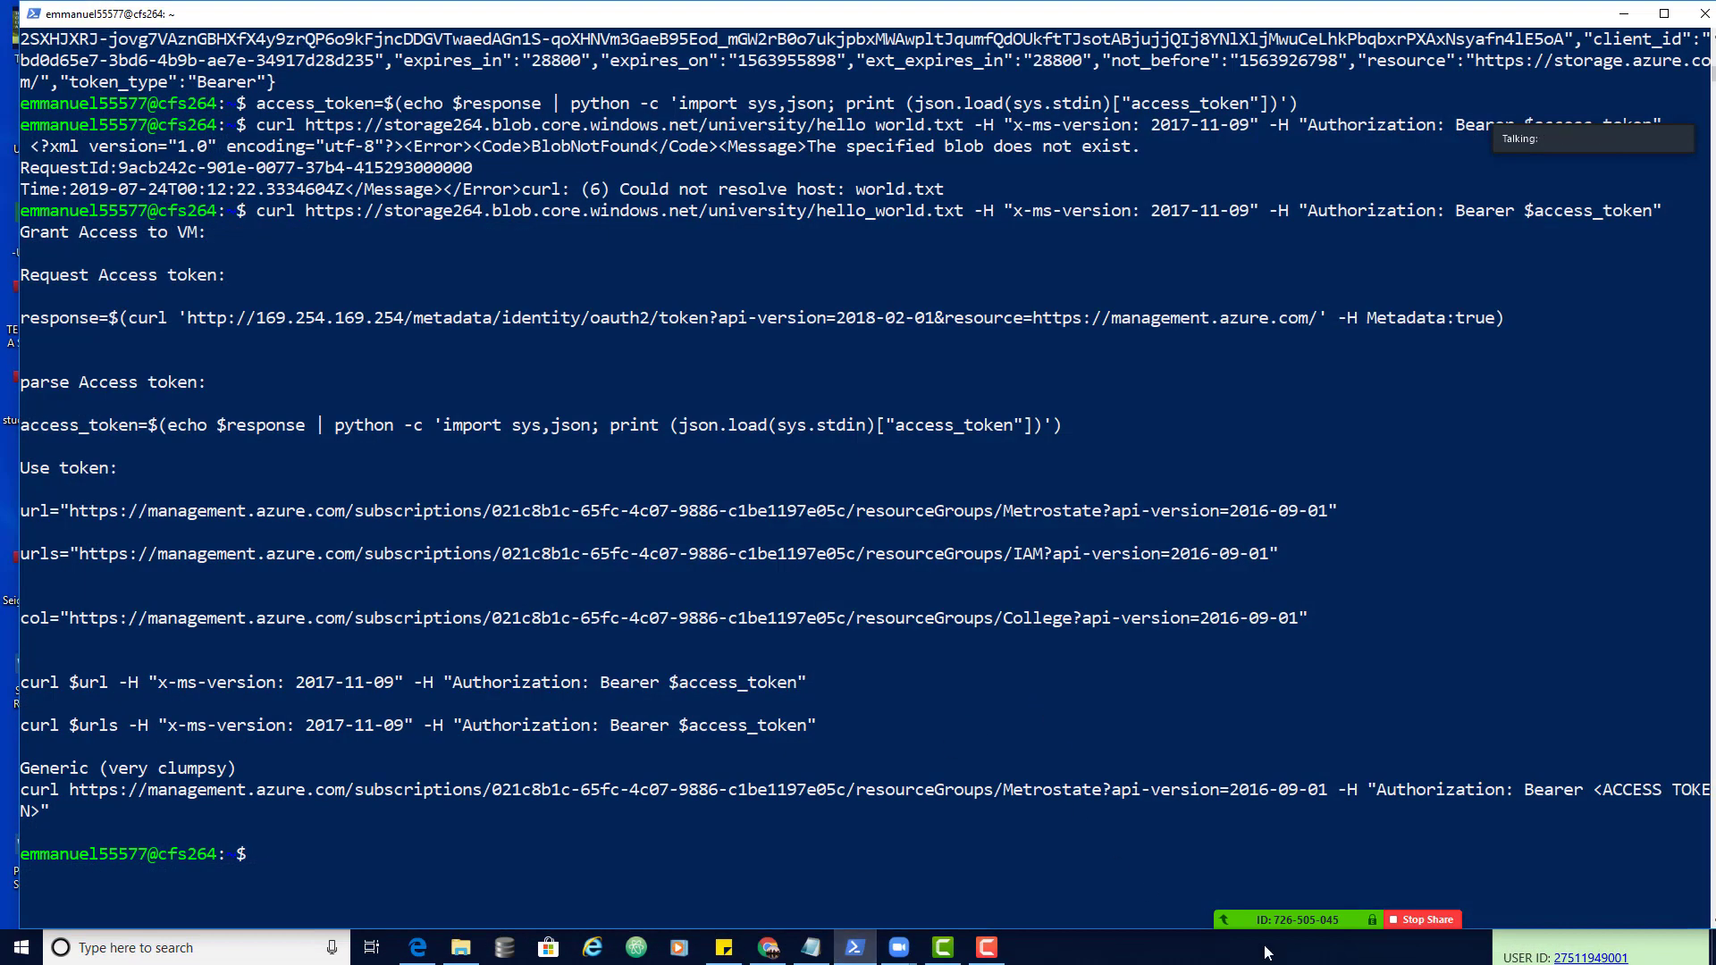
- Clear the pasted notes and earlier output from the PowerShell terminal
{"action": "key", "text": "Up"}
{"action": "key", "text": "Down"}
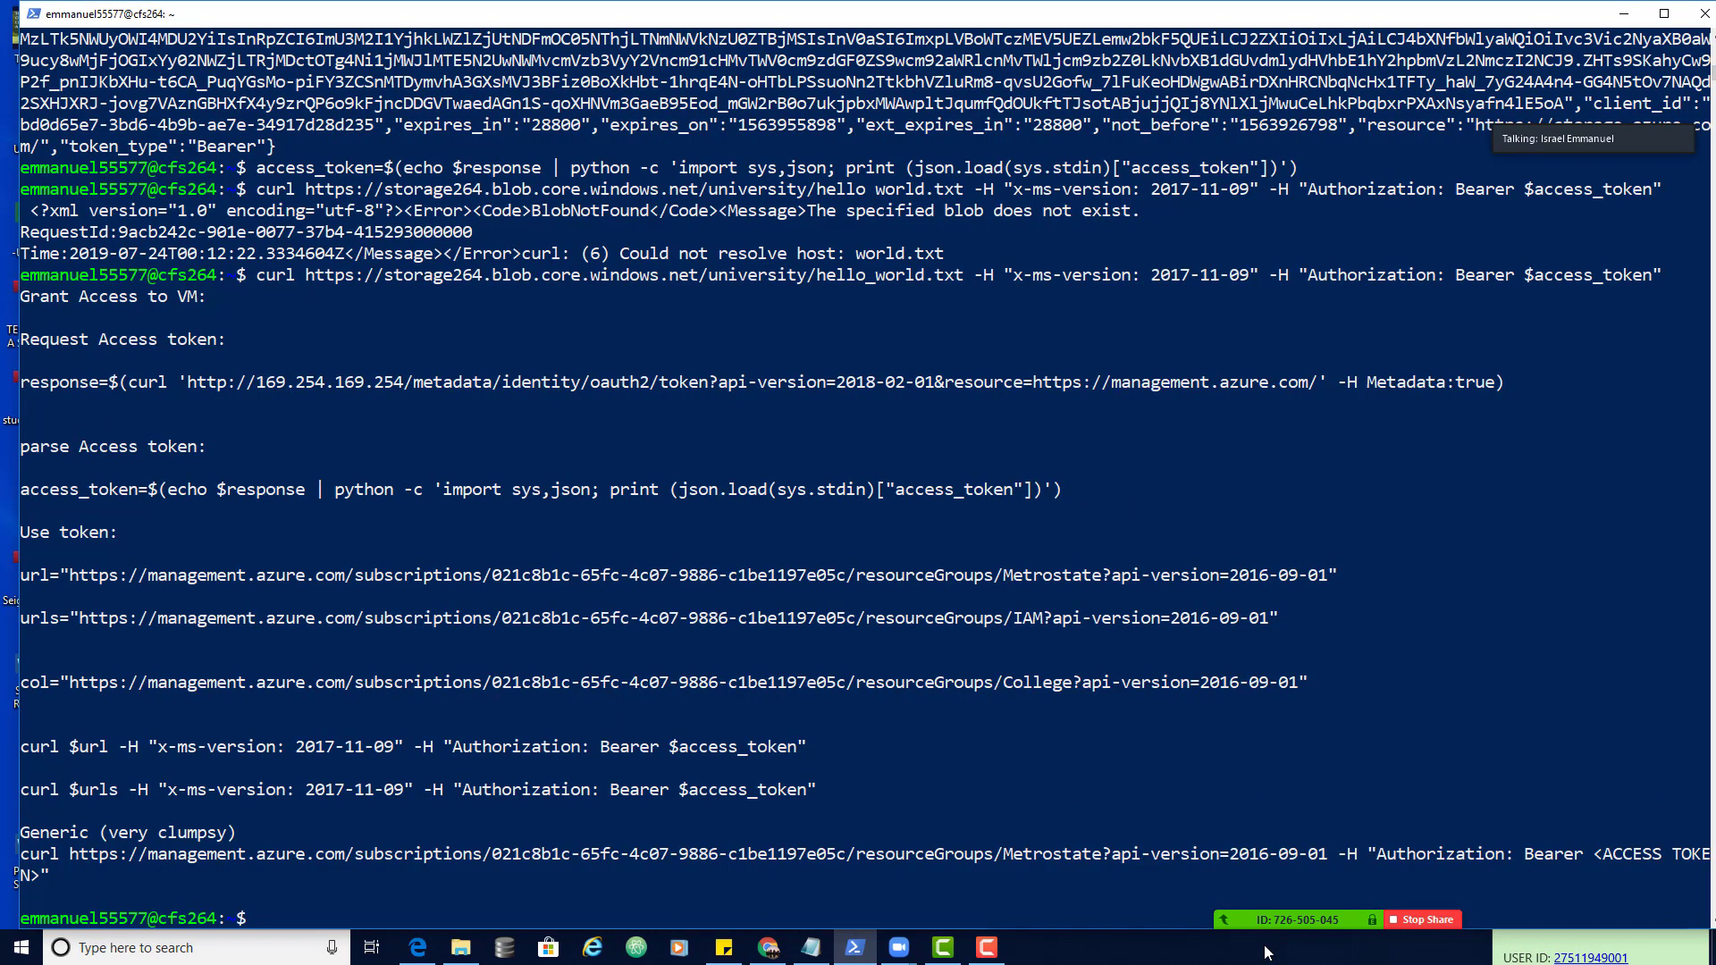
{"action": "type", "text": "clear"}
{"action": "key", "text": "Return"}
- Recall the hello_world.txt blob curl command, change its file name to pizza.txt, and try to read that blob
{"action": "key", "text": "Up"}
{"action": "key", "text": "Up"}
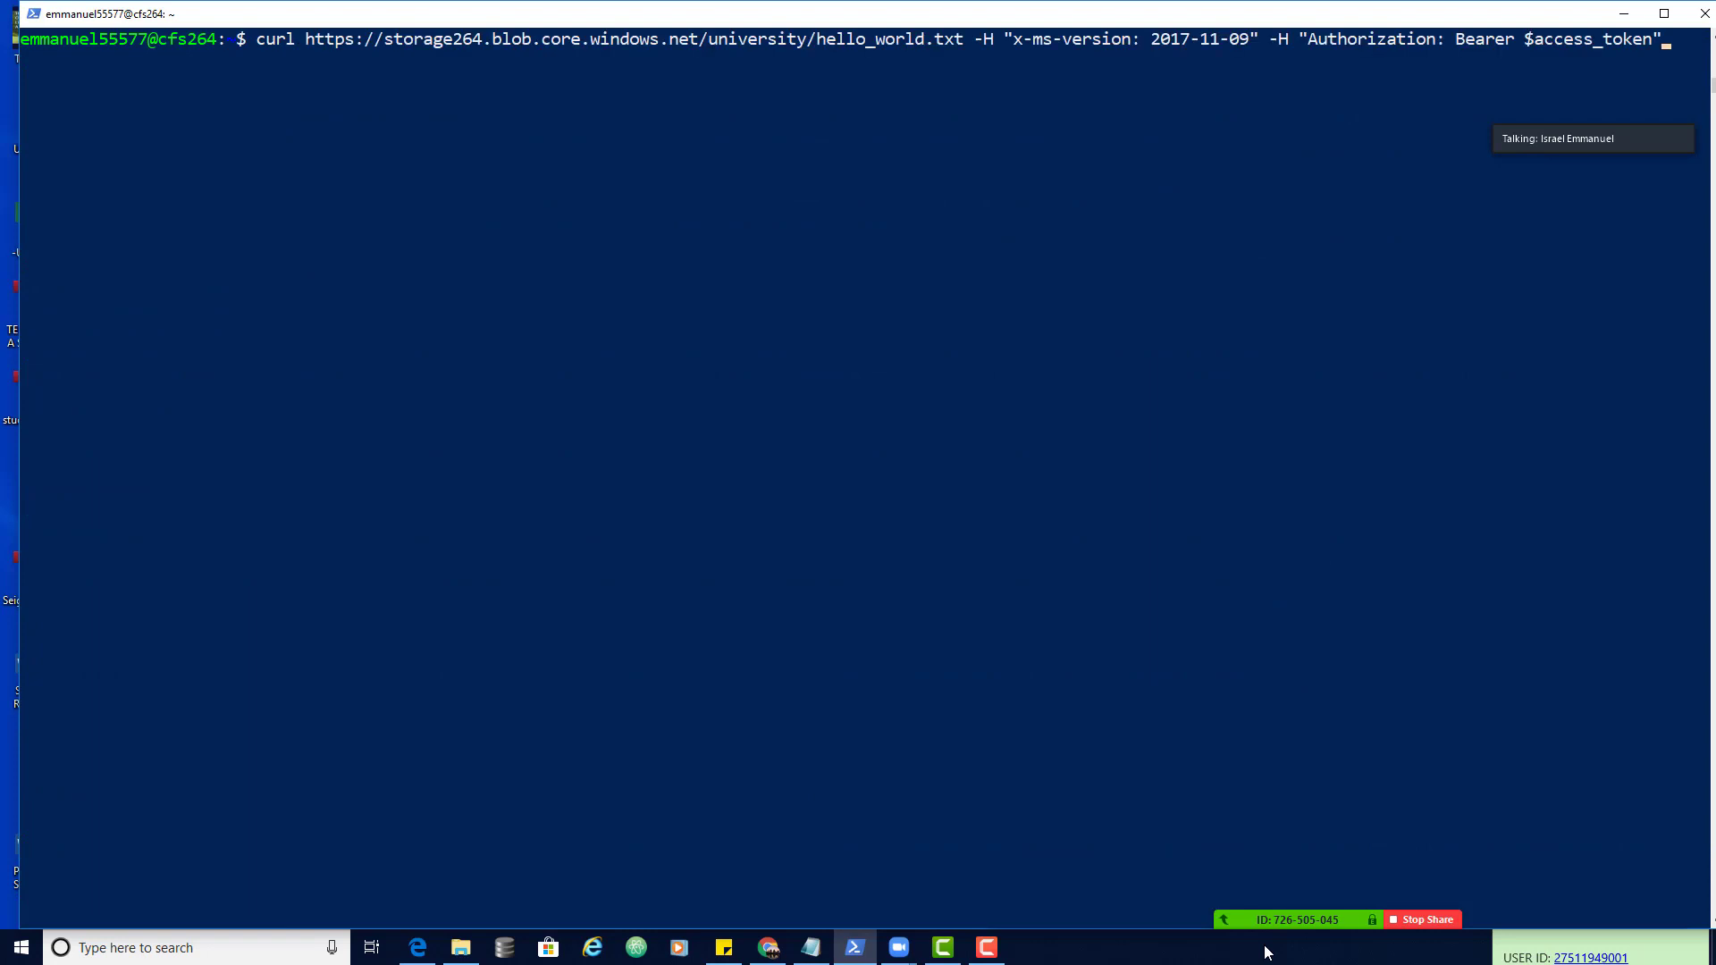
{"action": "key", "text": "ctrl+Left"}
{"action": "key", "text": "ctrl+Left"}
{"action": "key", "text": "ctrl+Left"}
{"action": "key", "text": "ctrl+Left"}
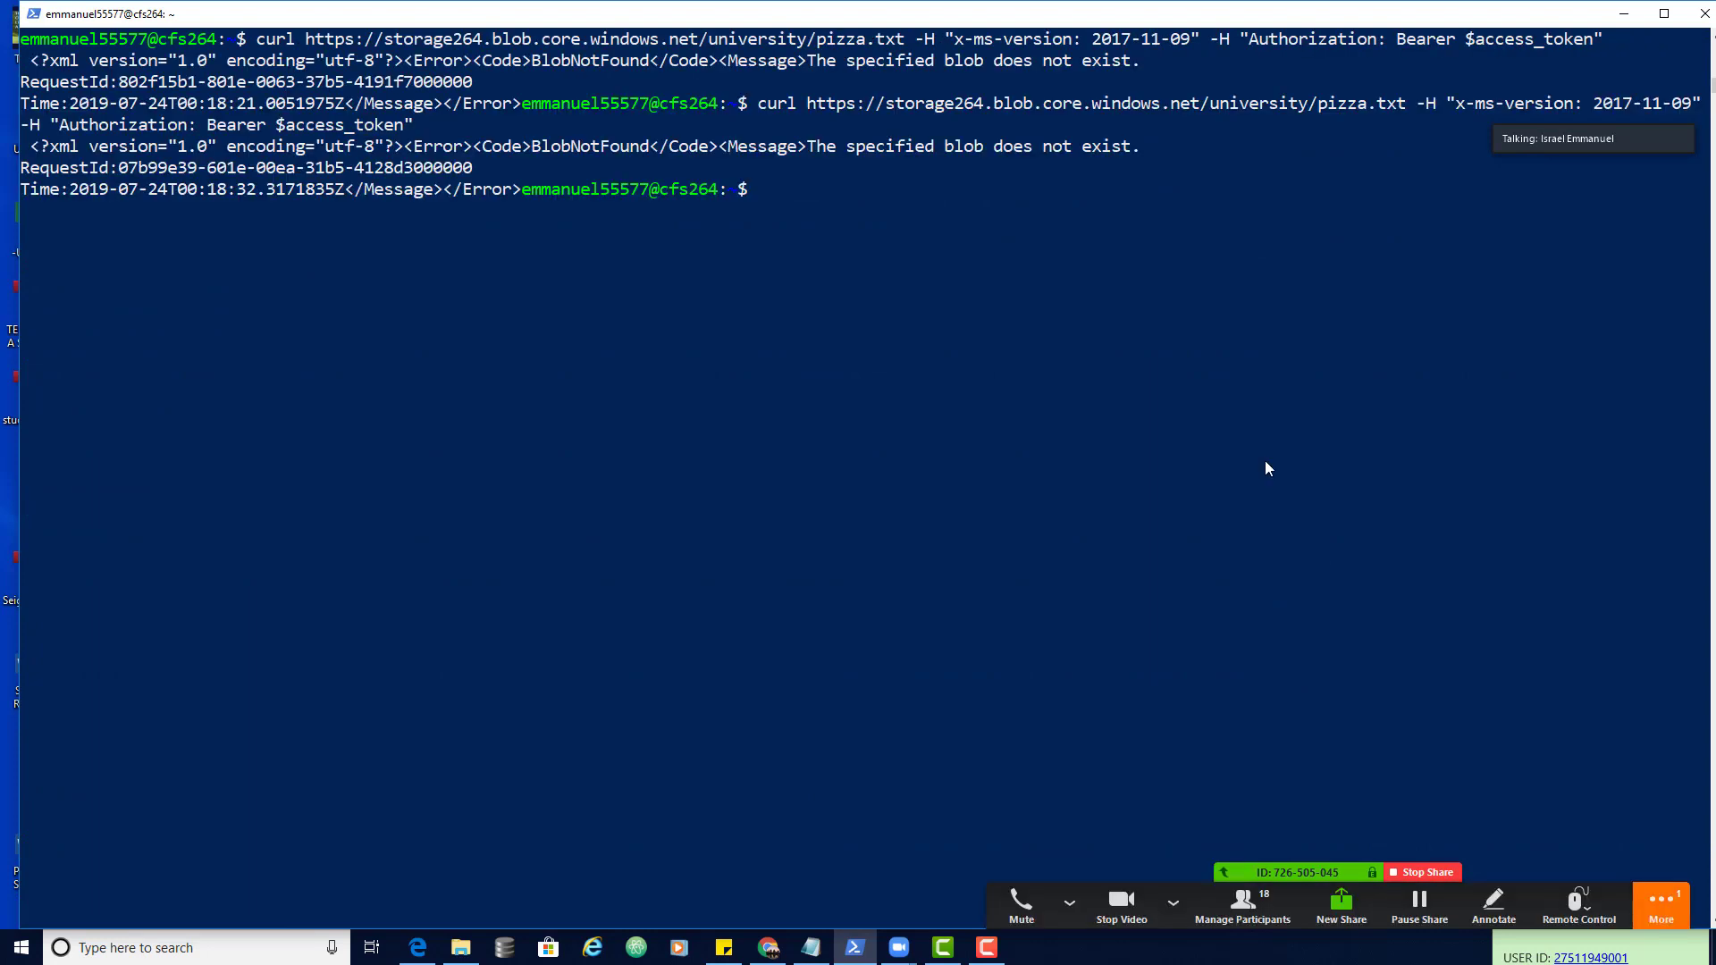
- Recall the last curl command, correct the file name to pizaa.txt, and run it to read the blob
{"action": "key", "text": "Up"}
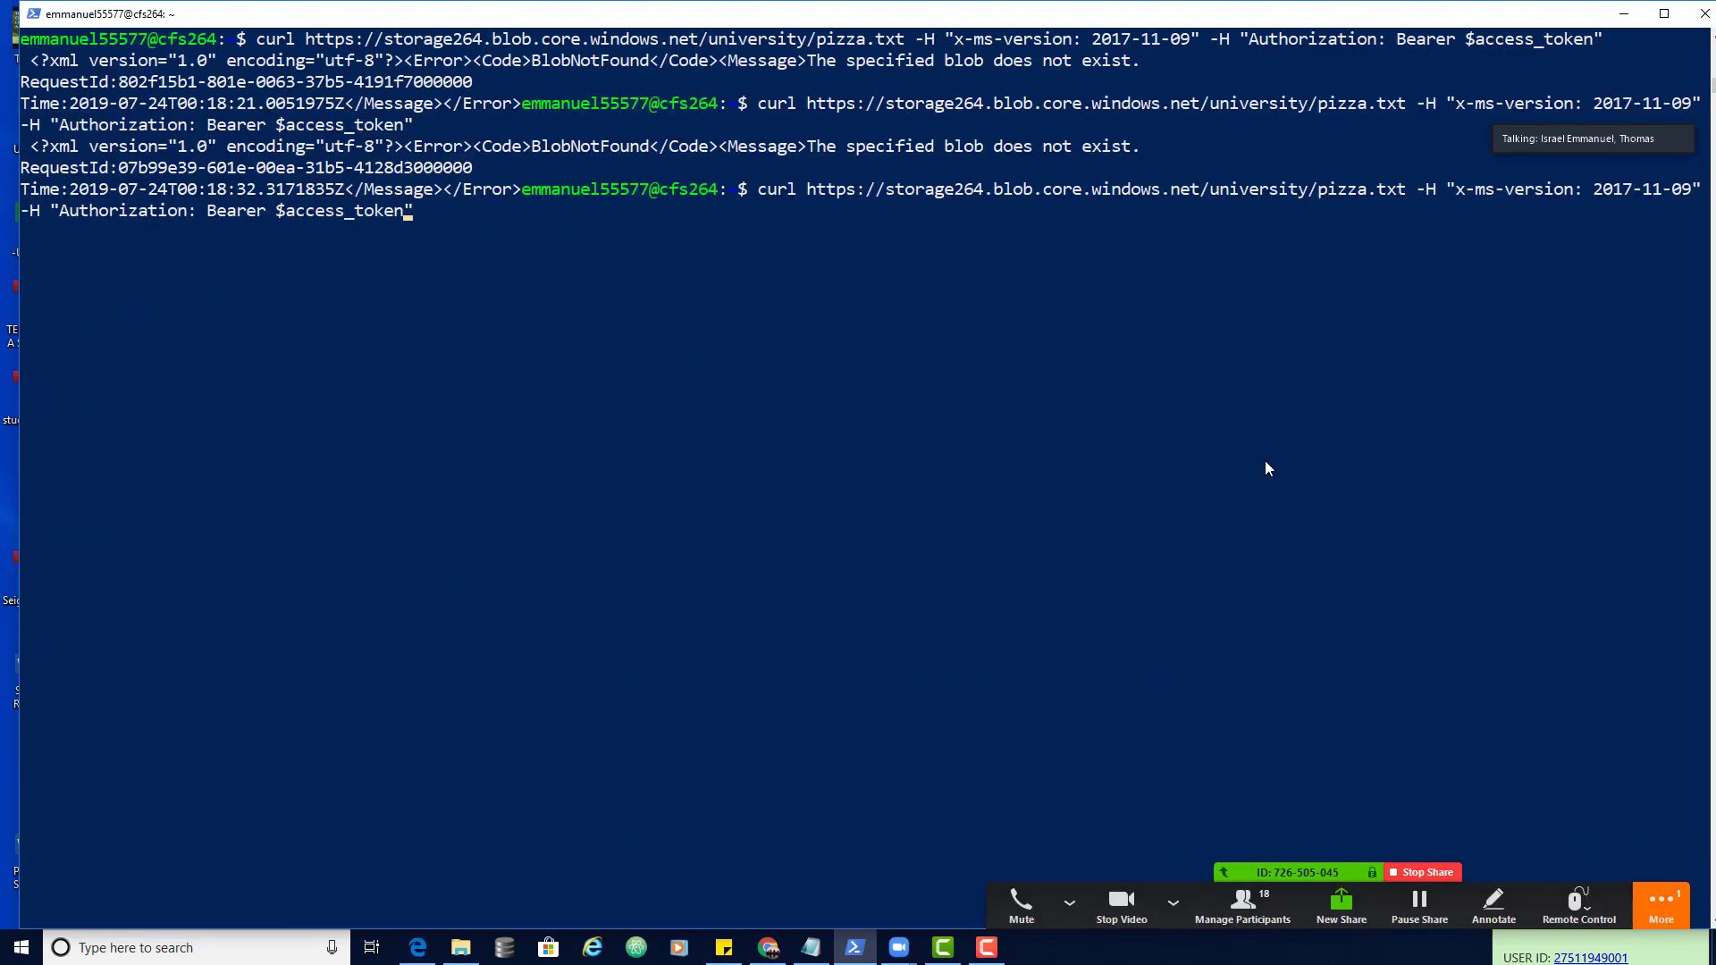
{"action": "key", "text": "Left"}
{"action": "key", "text": "Left"}
{"action": "key", "text": "Left"}
{"action": "key", "text": "Left"}
{"action": "key", "text": "Left"}
{"action": "key", "text": "Left"}
{"action": "key", "text": "Left"}
{"action": "key", "text": "Left"}
{"action": "key", "text": "Left"}
{"action": "key", "text": "Left"}
{"action": "key", "text": "Left"}
{"action": "key", "text": "Left"}
{"action": "key", "text": "Left"}
{"action": "key", "text": "Left"}
{"action": "key", "text": "Left"}
{"action": "key", "text": "Left"}
{"action": "key", "text": "Left"}
{"action": "key", "text": "Left"}
{"action": "key", "text": "Left"}
{"action": "key", "text": "Left"}
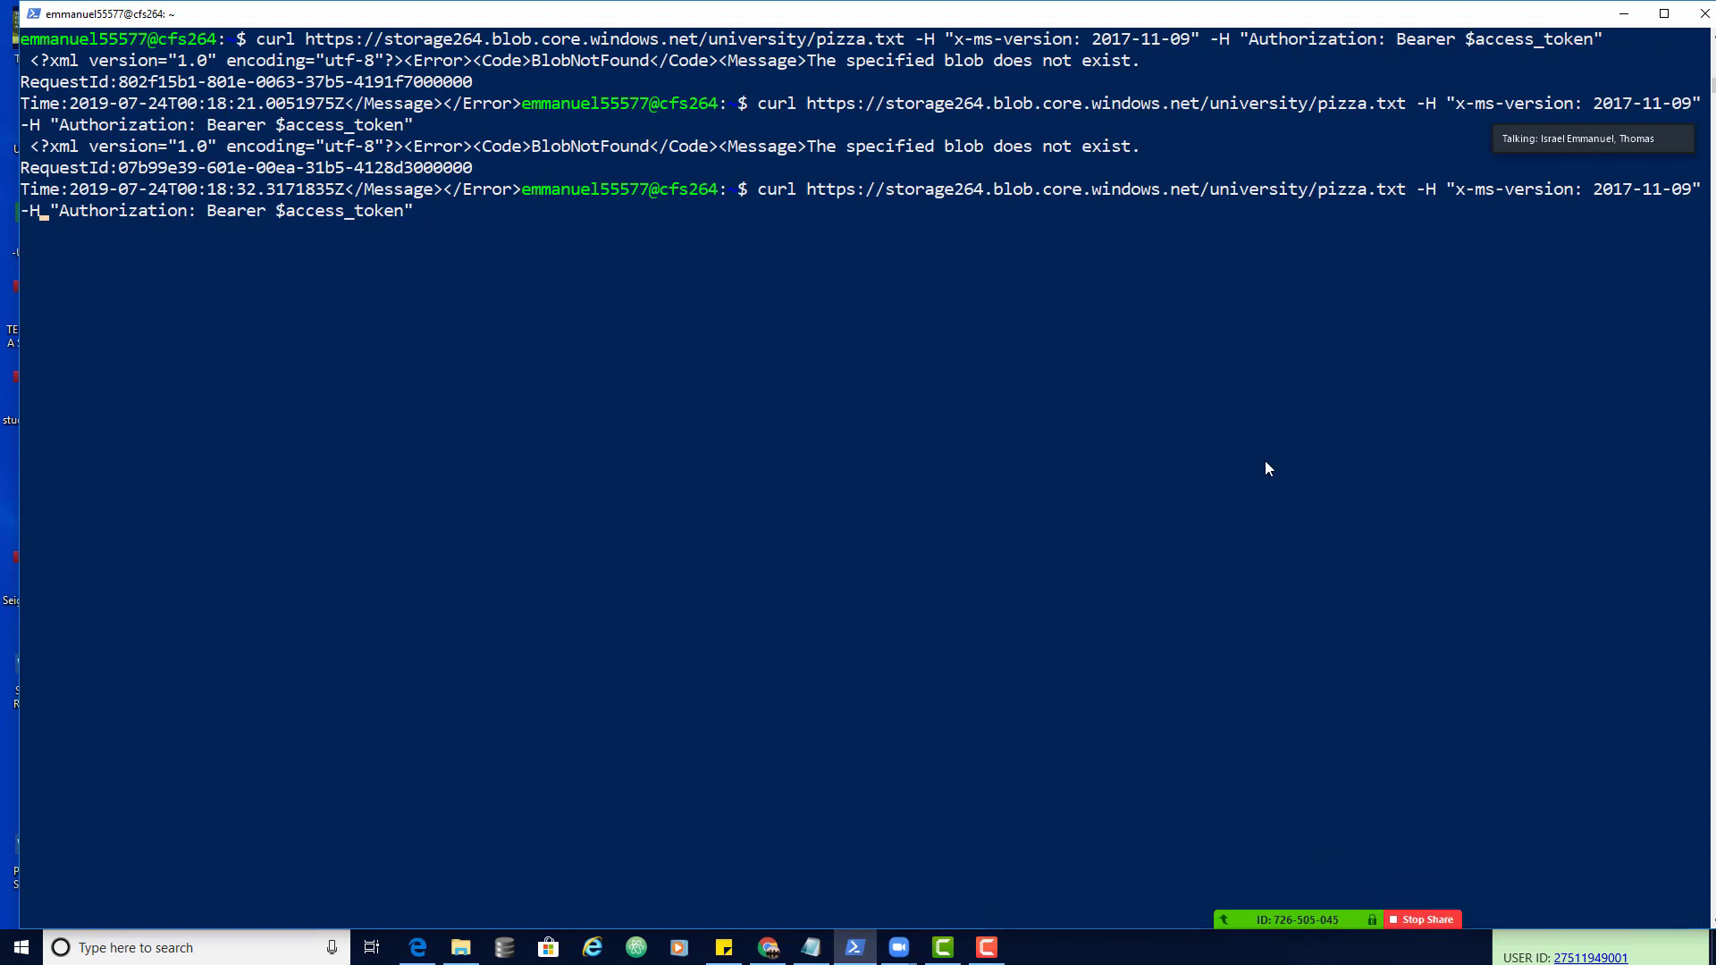
{"action": "key", "text": "Left"}
{"action": "key", "text": "Left"}
{"action": "key", "text": "Left"}
{"action": "key", "text": "Left"}
{"action": "key", "text": "Left"}
{"action": "key", "text": "Left"}
{"action": "key", "text": "Left"}
{"action": "key", "text": "Left"}
{"action": "key", "text": "Left"}
{"action": "key", "text": "Left"}
{"action": "key", "text": "Left"}
{"action": "key", "text": "Left"}
{"action": "key", "text": "Left"}
{"action": "key", "text": "Left"}
{"action": "key", "text": "Left"}
{"action": "key", "text": "Left"}
{"action": "key", "text": "Left"}
{"action": "key", "text": "Left"}
{"action": "key", "text": "Left"}
{"action": "key", "text": "Left"}
{"action": "key", "text": "Left"}
{"action": "key", "text": "BackSpace"}
{"action": "type", "text": "a"}
{"action": "key", "text": "Return"}
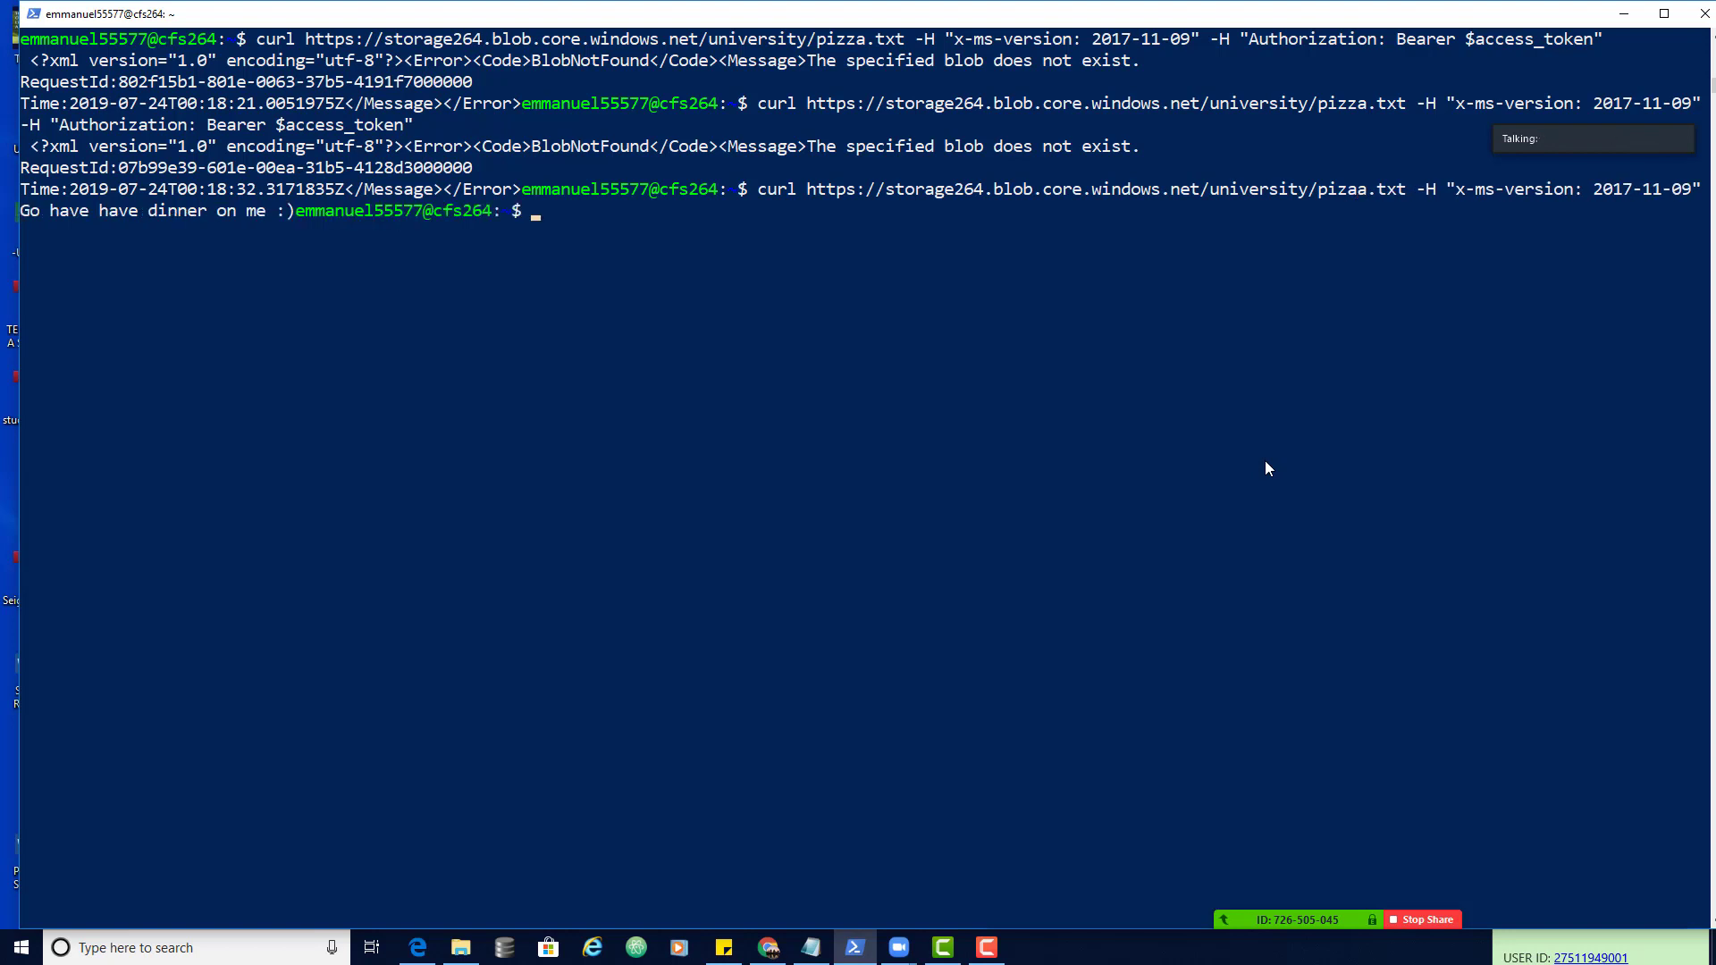